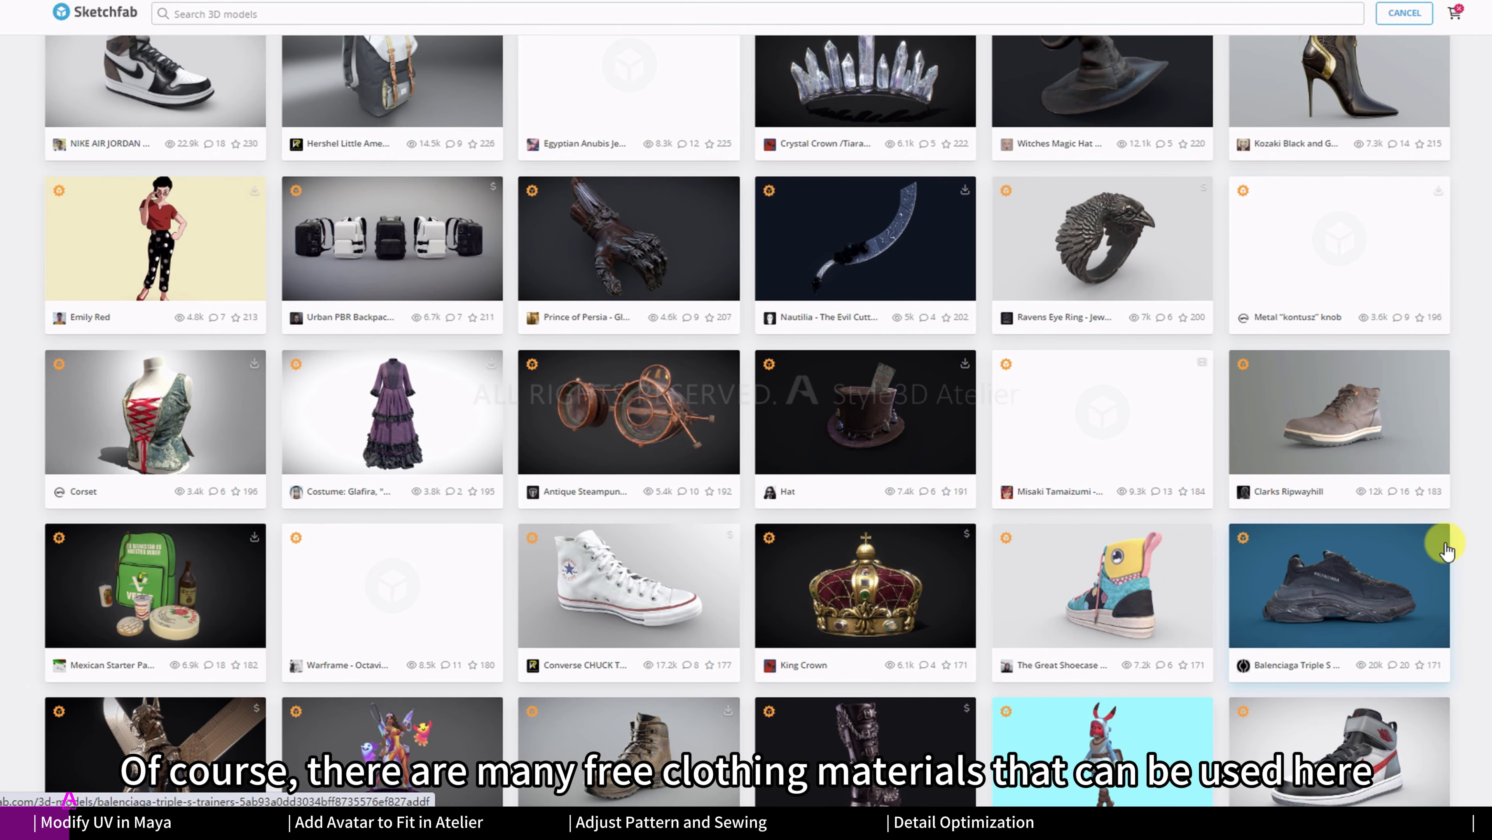
# Step: Browse the free clothing and accessory models on Sketchfab
pyautogui.scroll(-4, 1447, 550)
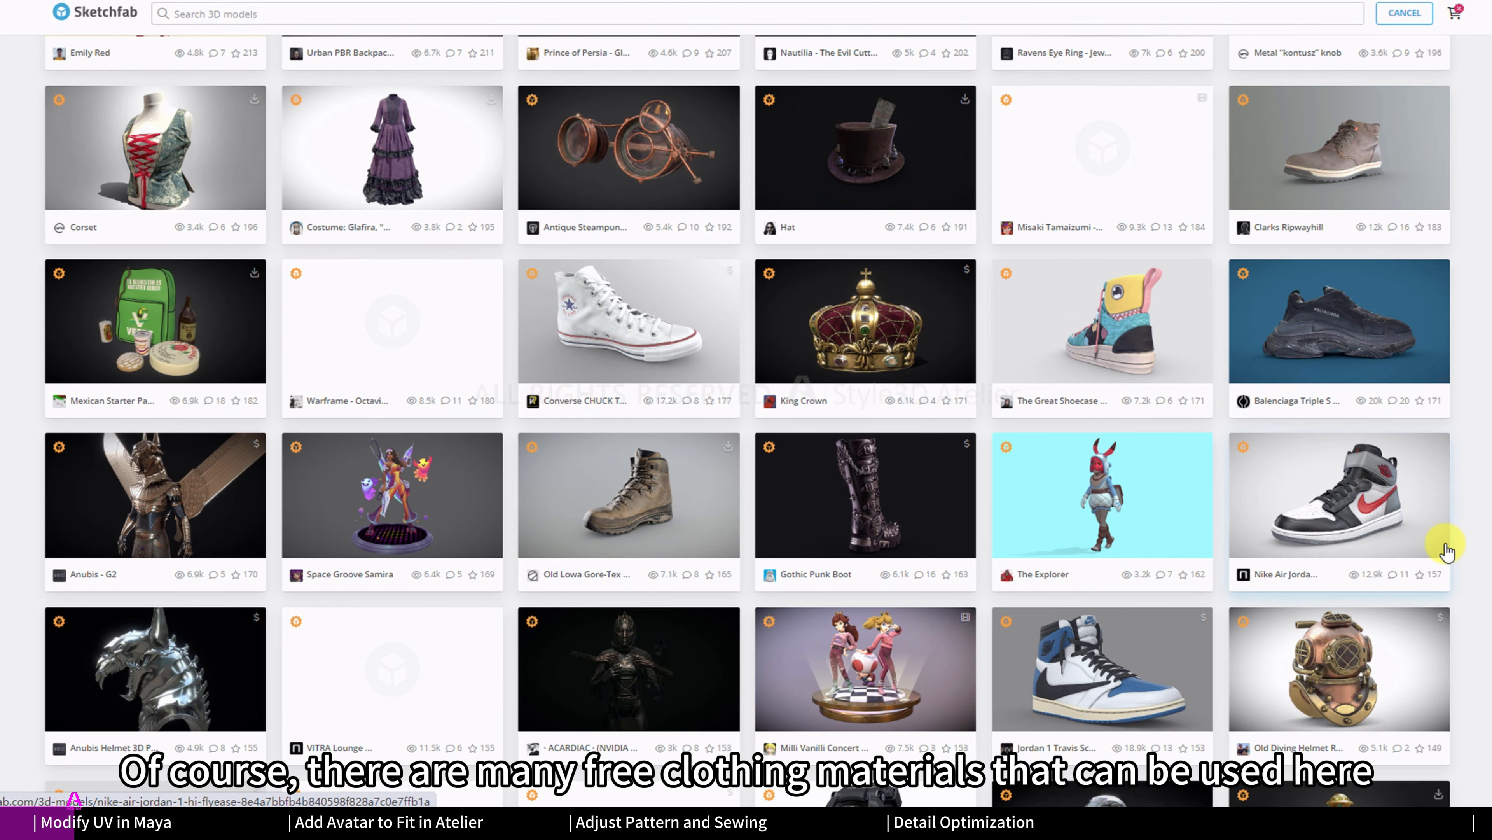
pyautogui.scroll(-10, 1447, 550)
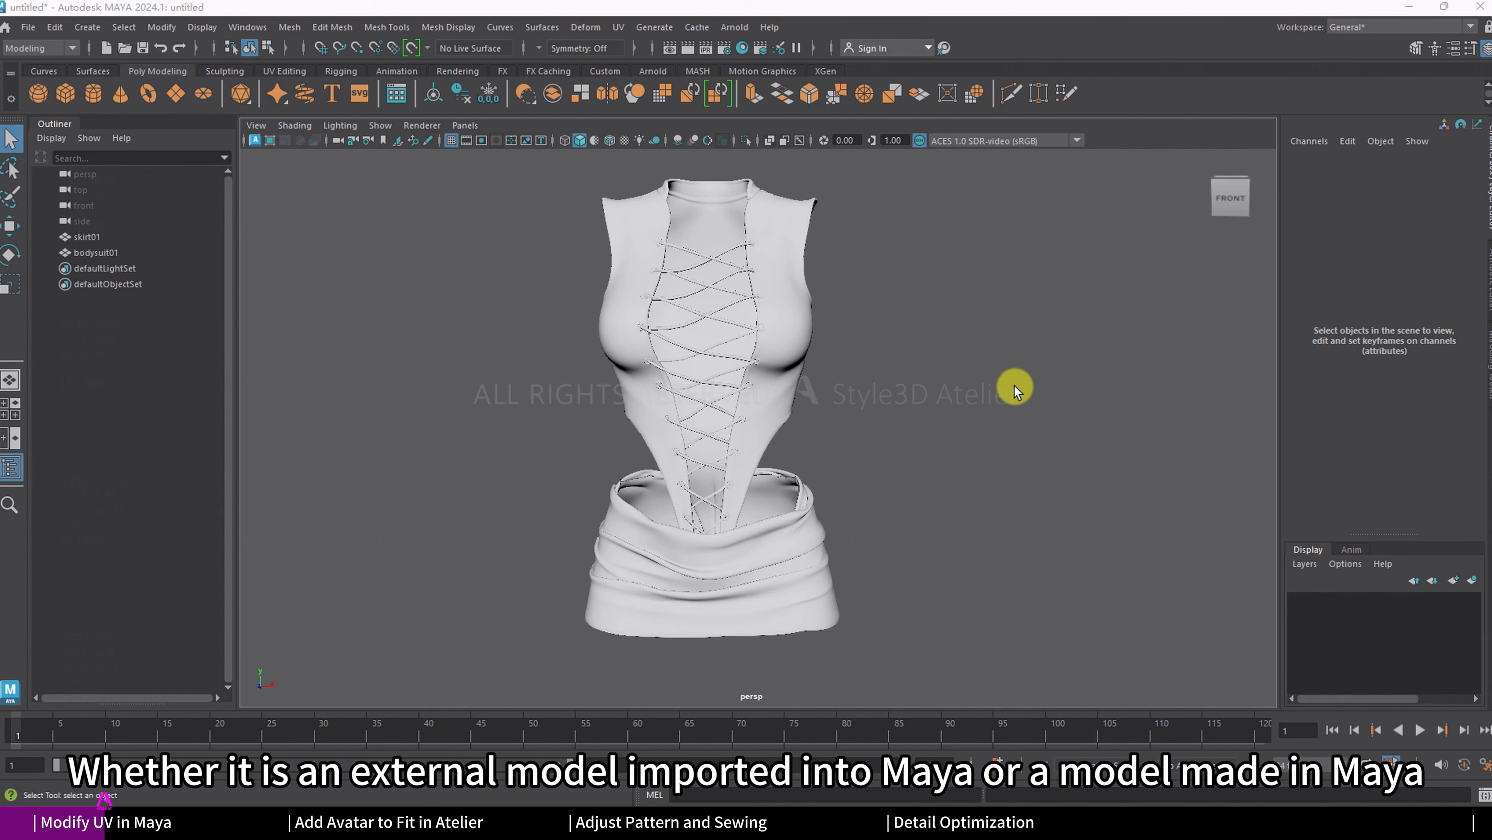
# Step: Open the UV Editor and display the bodysuit's UV layout in it
pyautogui.click(619, 26)
pyautogui.click(643, 57)
pyautogui.click(763, 289)
pyautogui.scroll(4, 1058, 433)
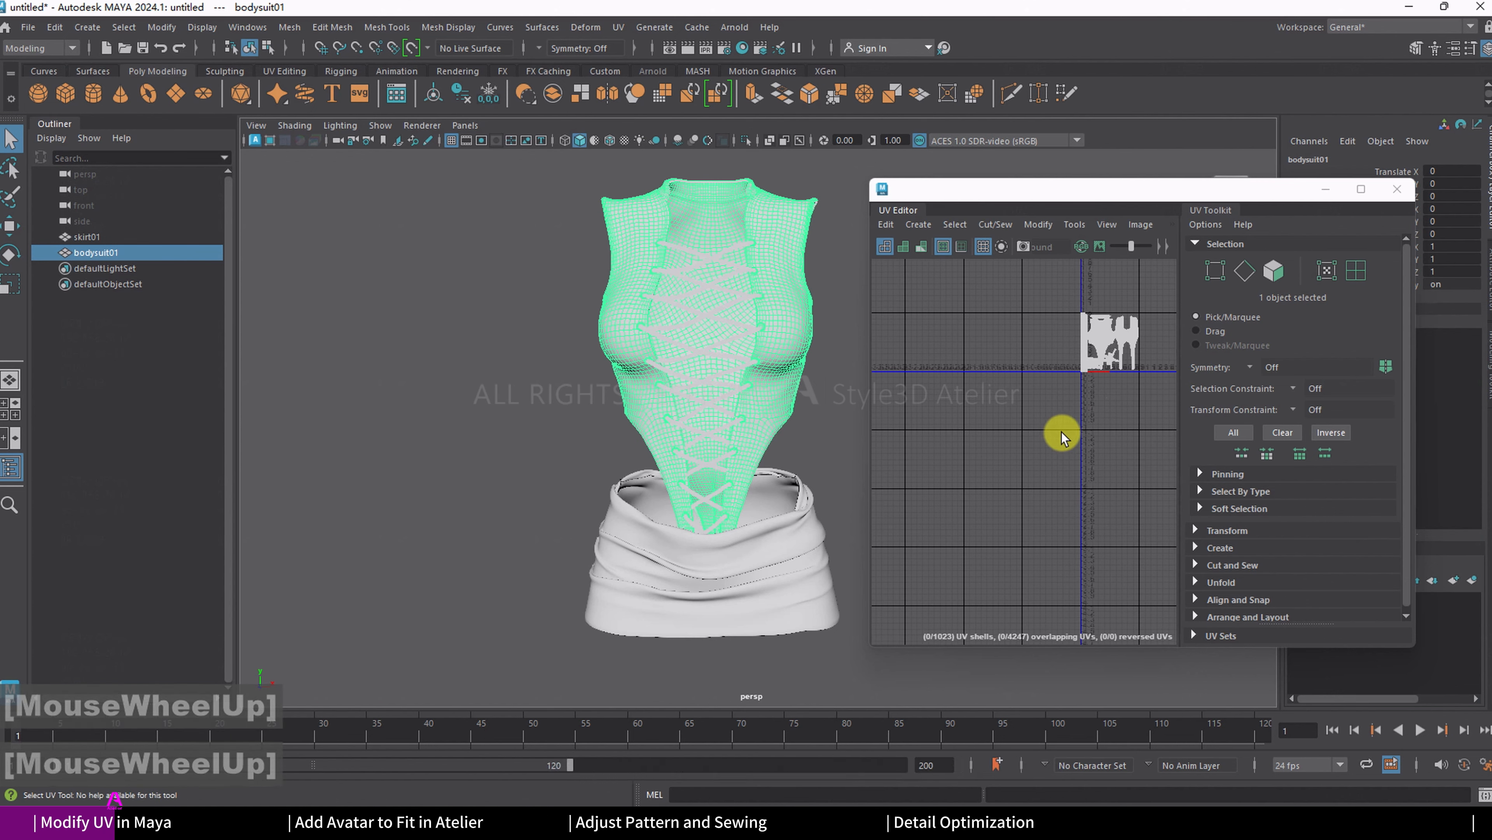
pyautogui.keyDown('alt'); pyautogui.moveTo(1119, 410); pyautogui.dragTo(1058, 453, button='middle'); pyautogui.keyUp('alt')
pyautogui.scroll(3, 1011, 452)
pyautogui.scroll(2, 951, 422)
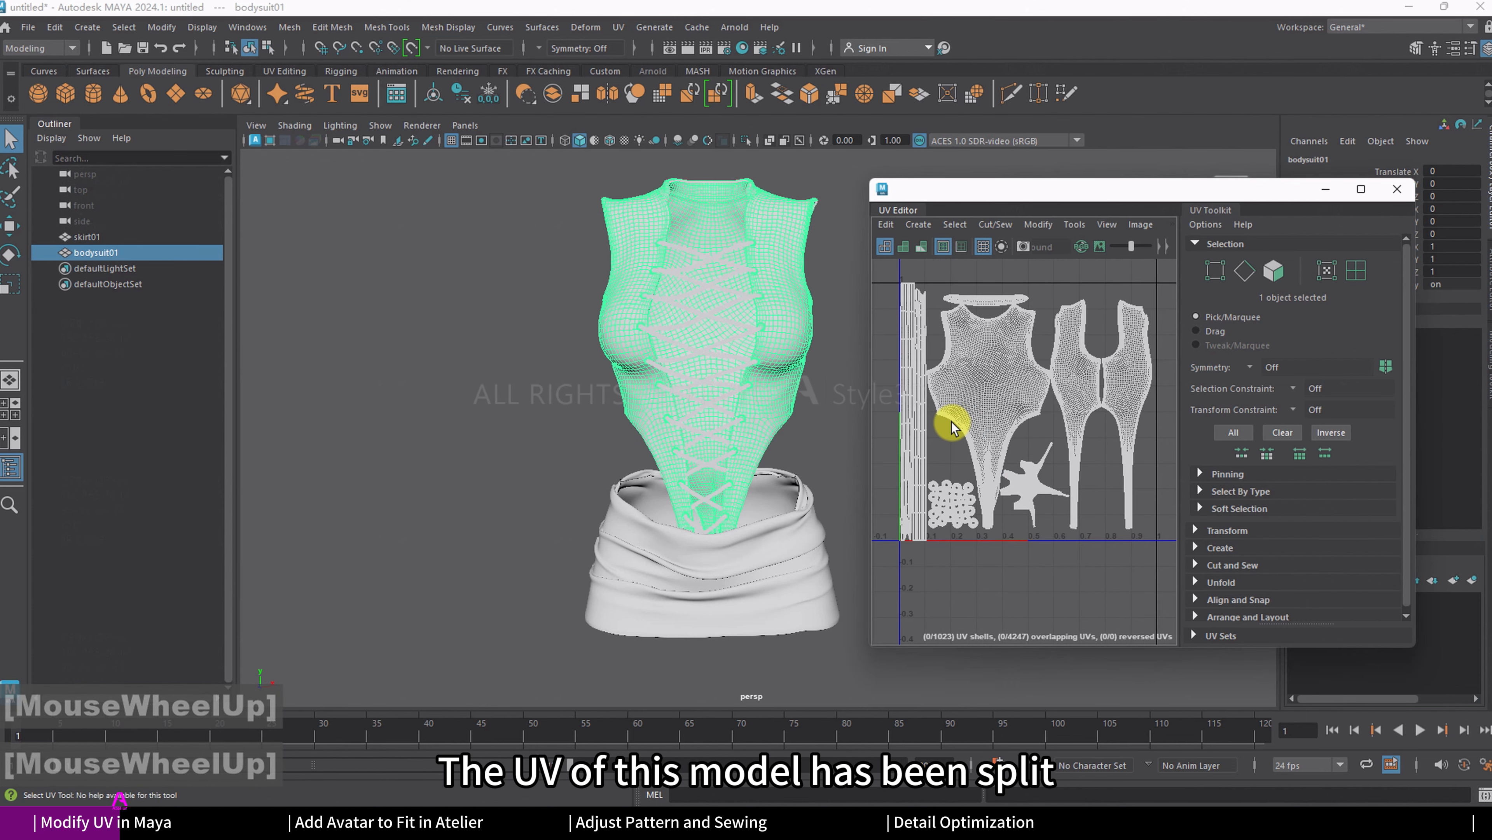
# Step: Check the skirt's UV layout and examine the bodysuit's UV shells in UV Shell mode, including the drawstrings
pyautogui.click(787, 566)
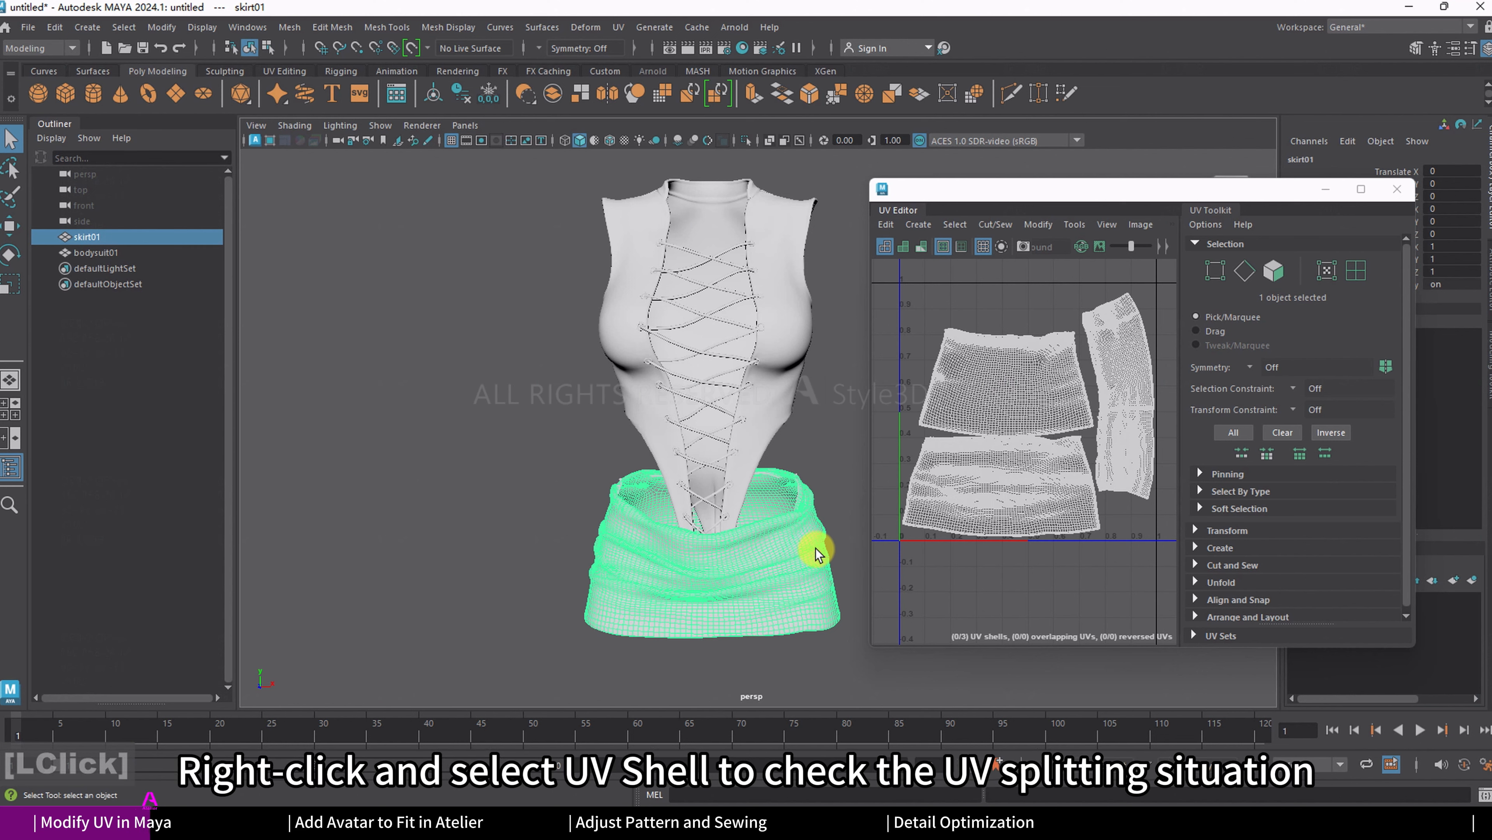
pyautogui.click(629, 228)
pyautogui.moveTo(430, 245); pyautogui.dragTo(488, 289, button='right')
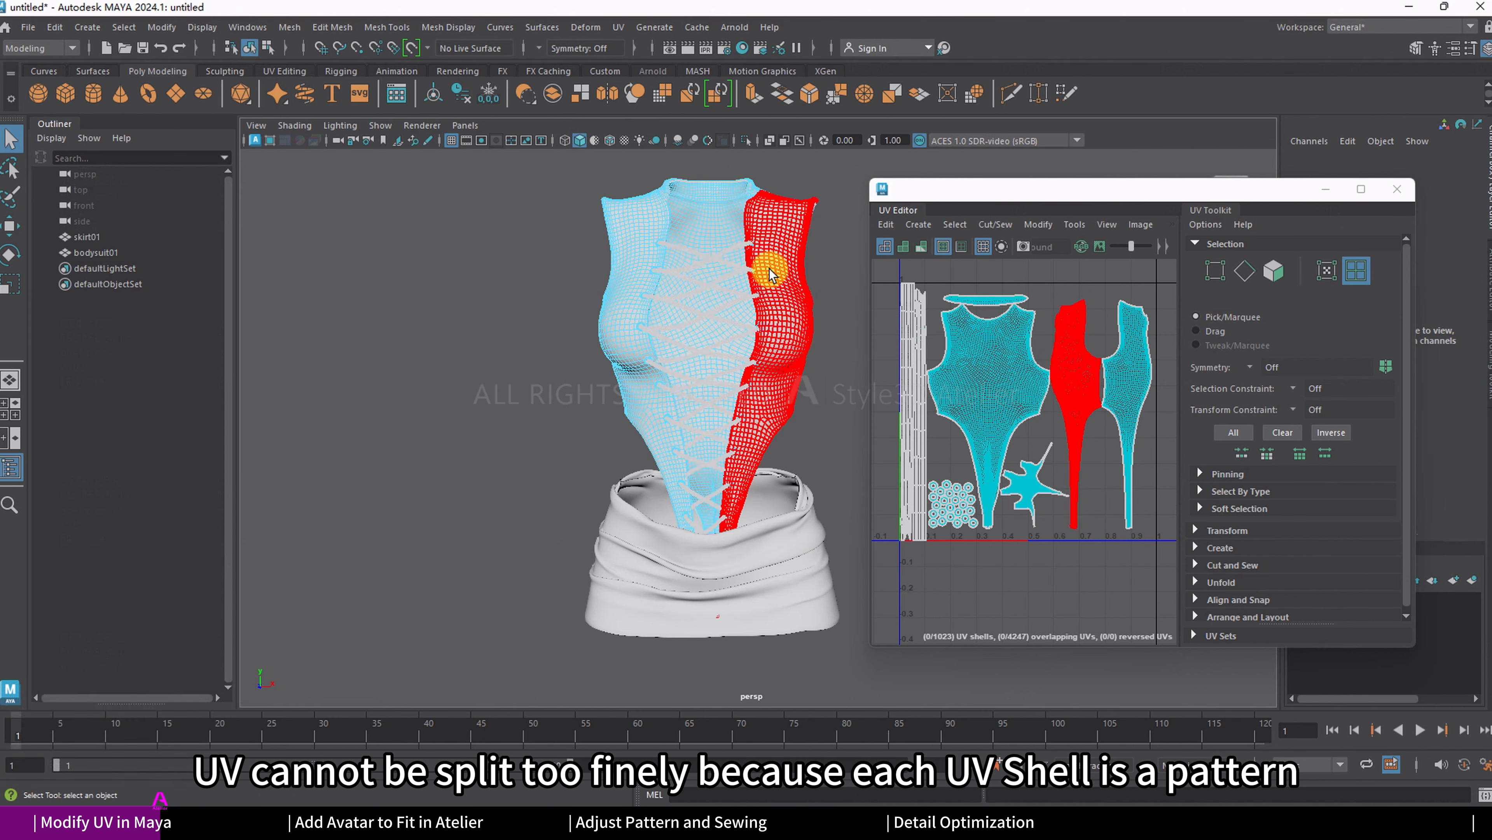
pyautogui.scroll(2, 712, 274)
pyautogui.keyDown('alt'); pyautogui.moveTo(712, 274); pyautogui.dragTo(682, 450, button='middle'); pyautogui.keyUp('alt')
pyautogui.scroll(2, 638, 470)
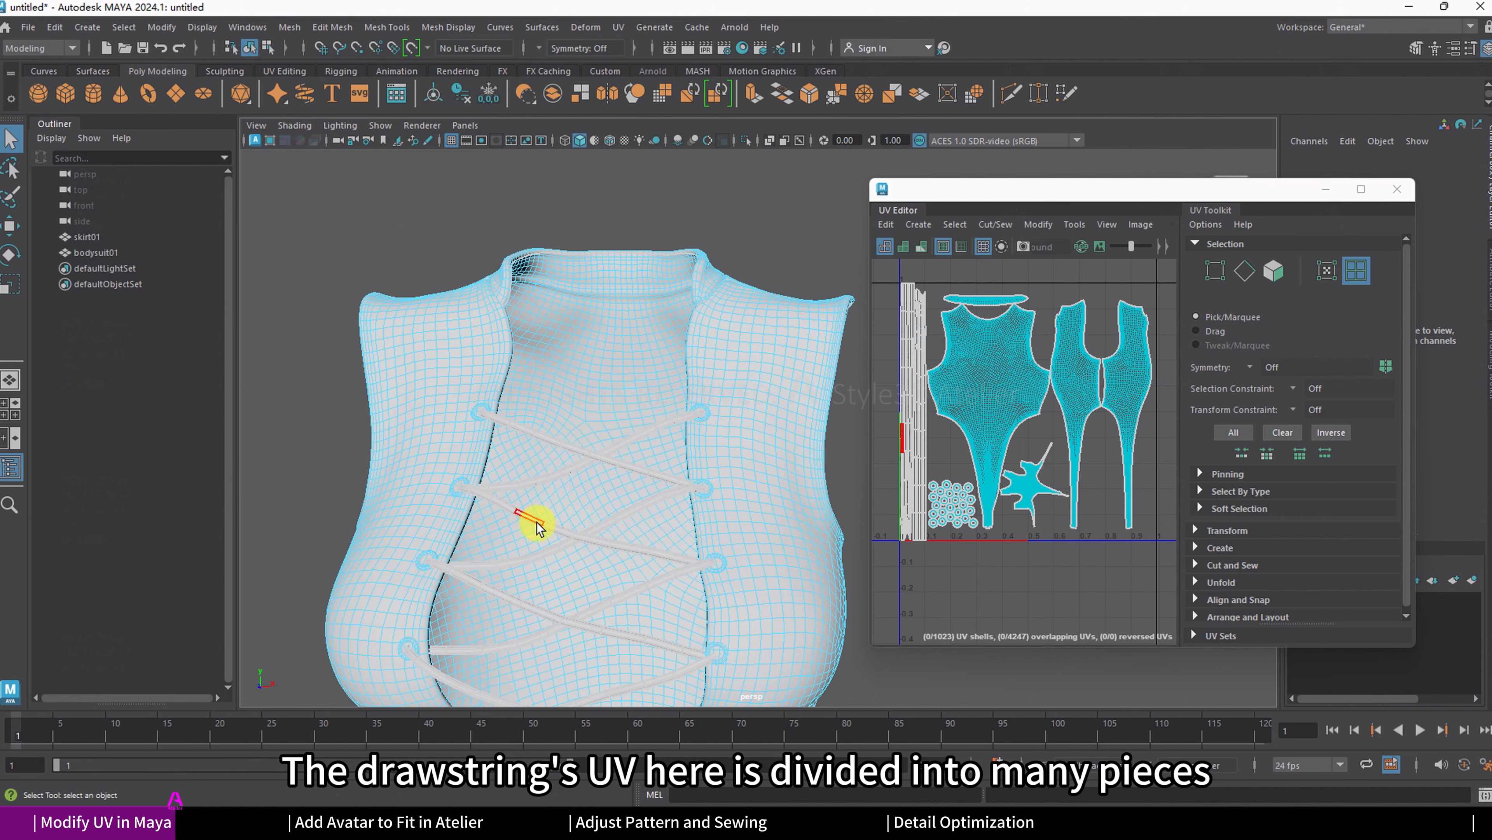
pyautogui.scroll(-3, 533, 523)
pyautogui.keyDown('alt'); pyautogui.moveTo(509, 460); pyautogui.dragTo(612, 335, button='middle'); pyautogui.keyUp('alt')
# Step: Export all scene models as an OBJ file named cloth
pyautogui.click(28, 26)
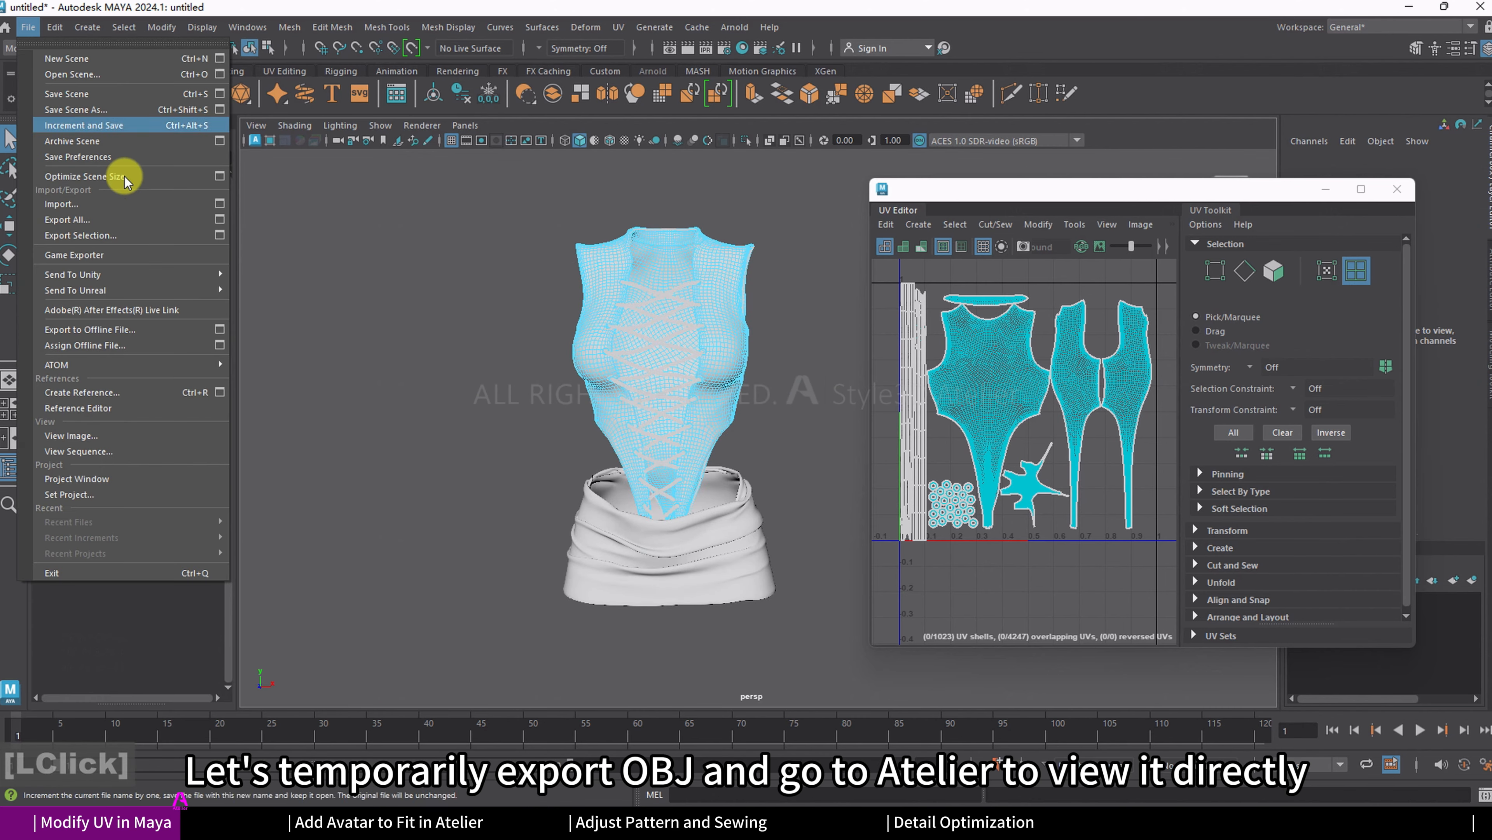
pyautogui.click(117, 170)
pyautogui.write('cloth')
pyautogui.click(1100, 641)
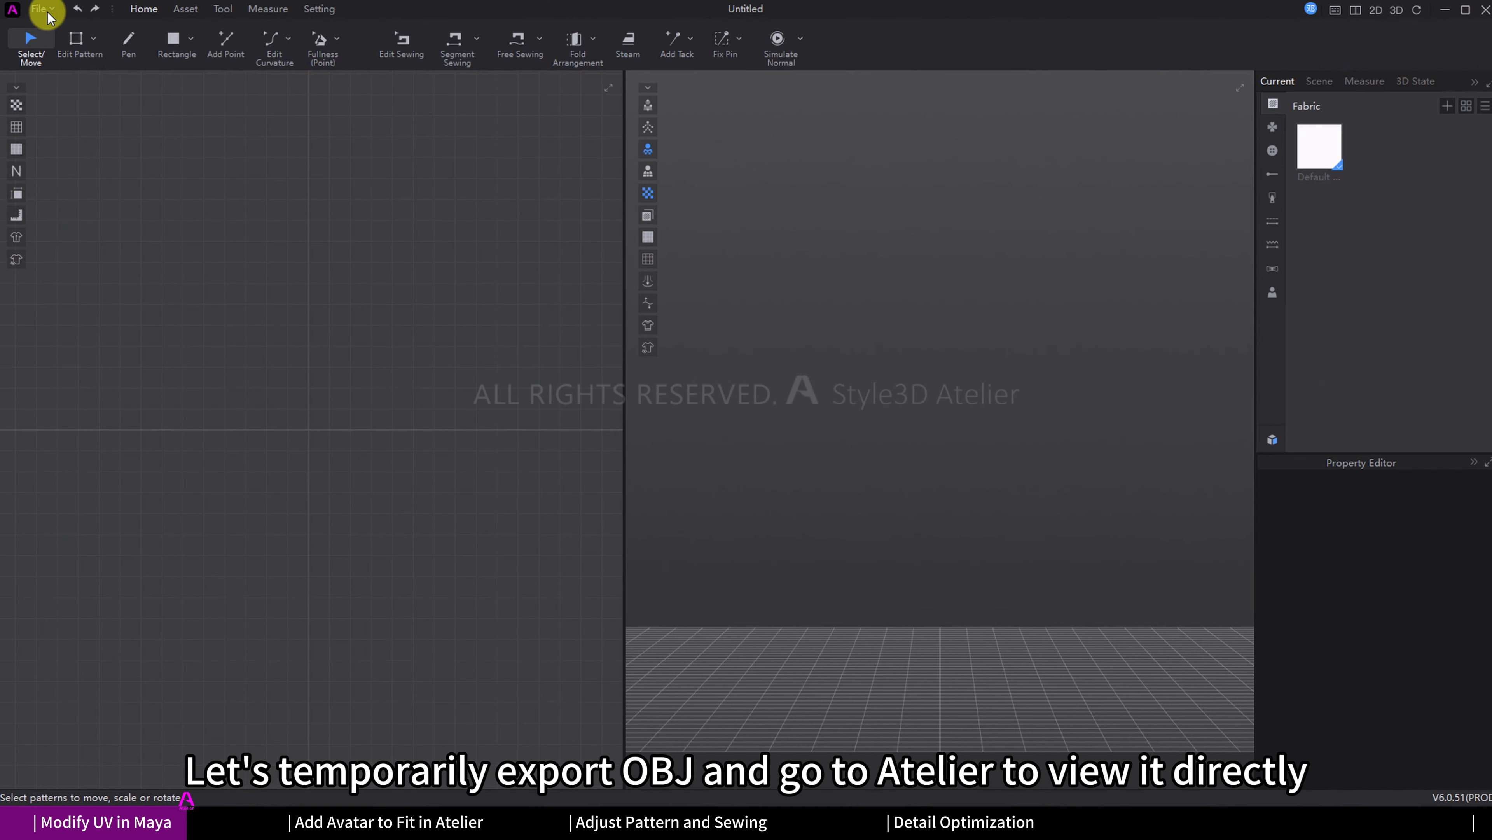
# Step: In Style3D Atelier, import the cloth OBJ as a garment with Trace as 2D Pattern from UV Map enabled
pyautogui.click(39, 8)
pyautogui.moveTo(82, 142)
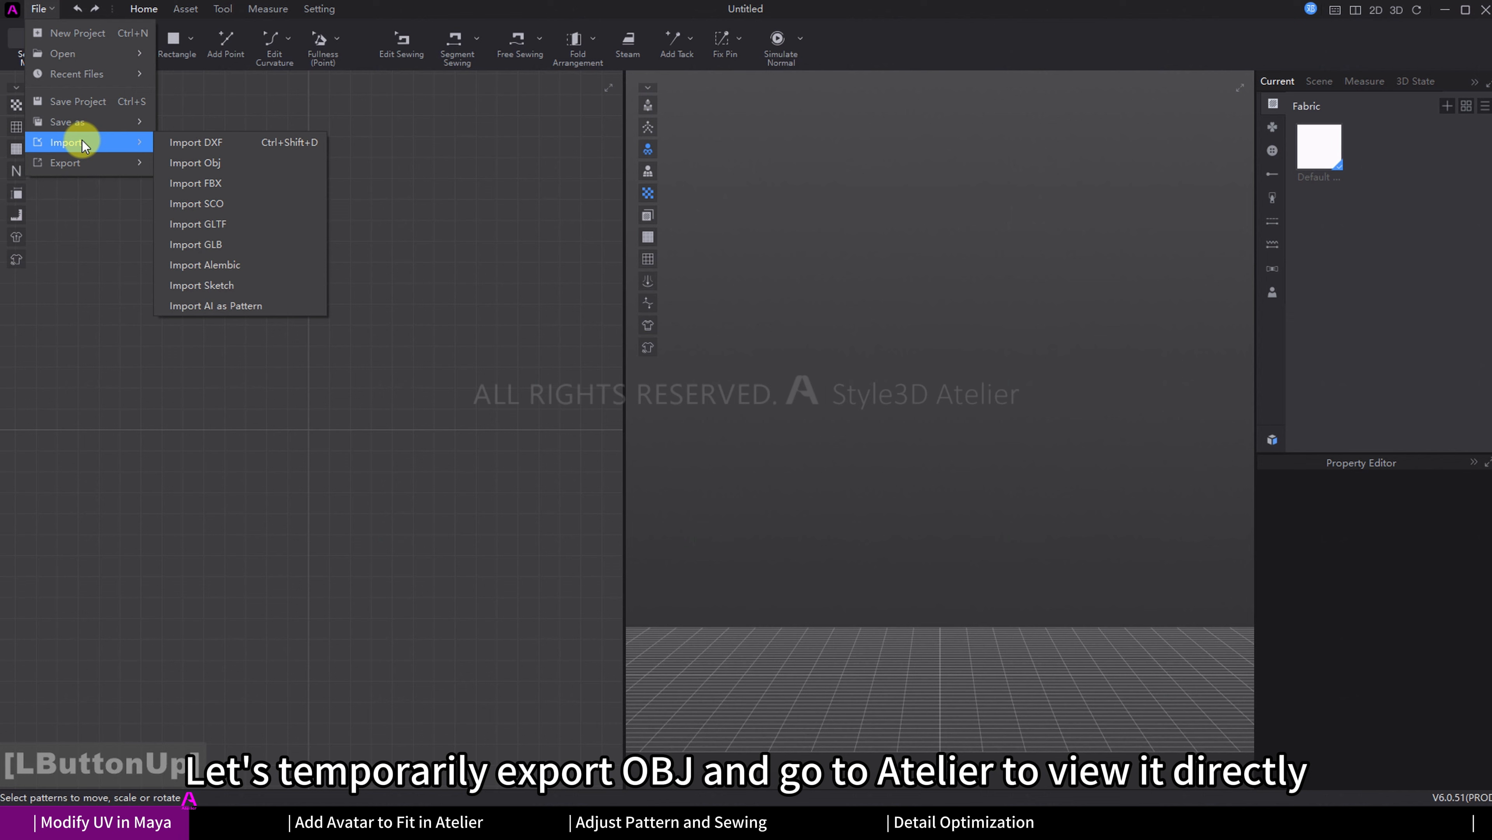
pyautogui.click(211, 163)
pyautogui.click(245, 134)
pyautogui.click(461, 388)
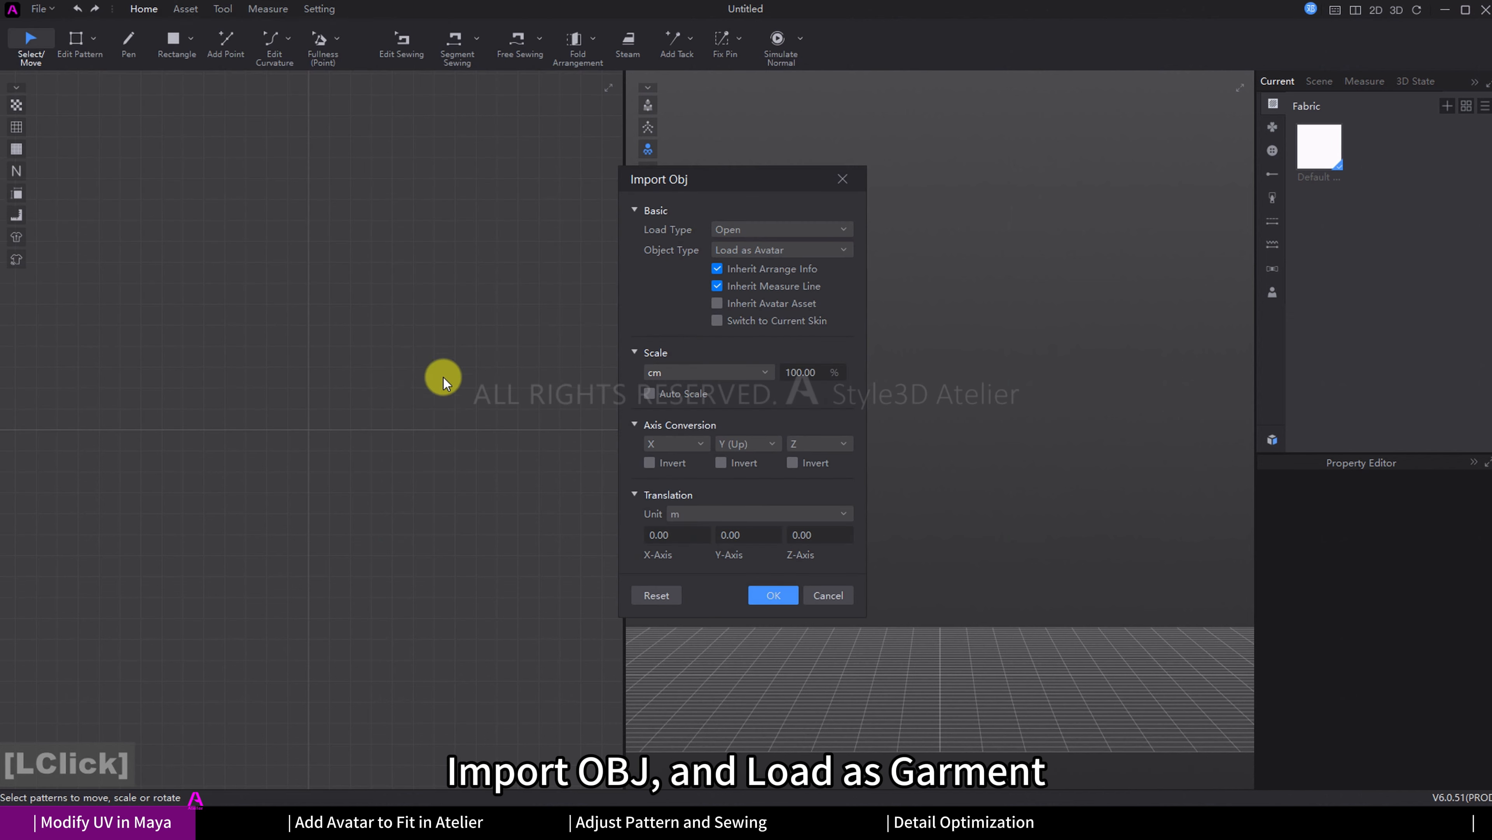
pyautogui.click(795, 246)
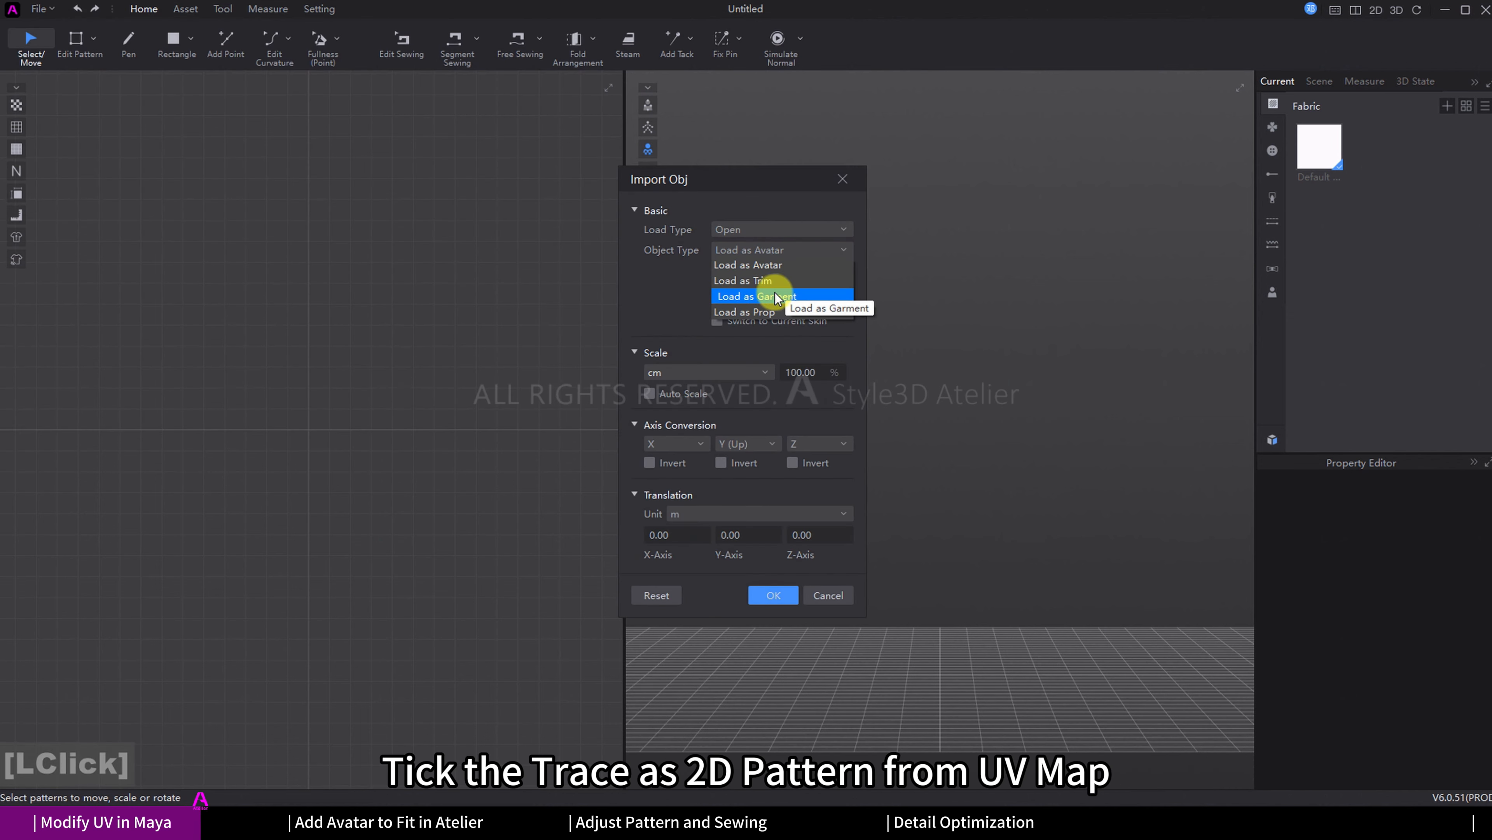
pyautogui.click(779, 295)
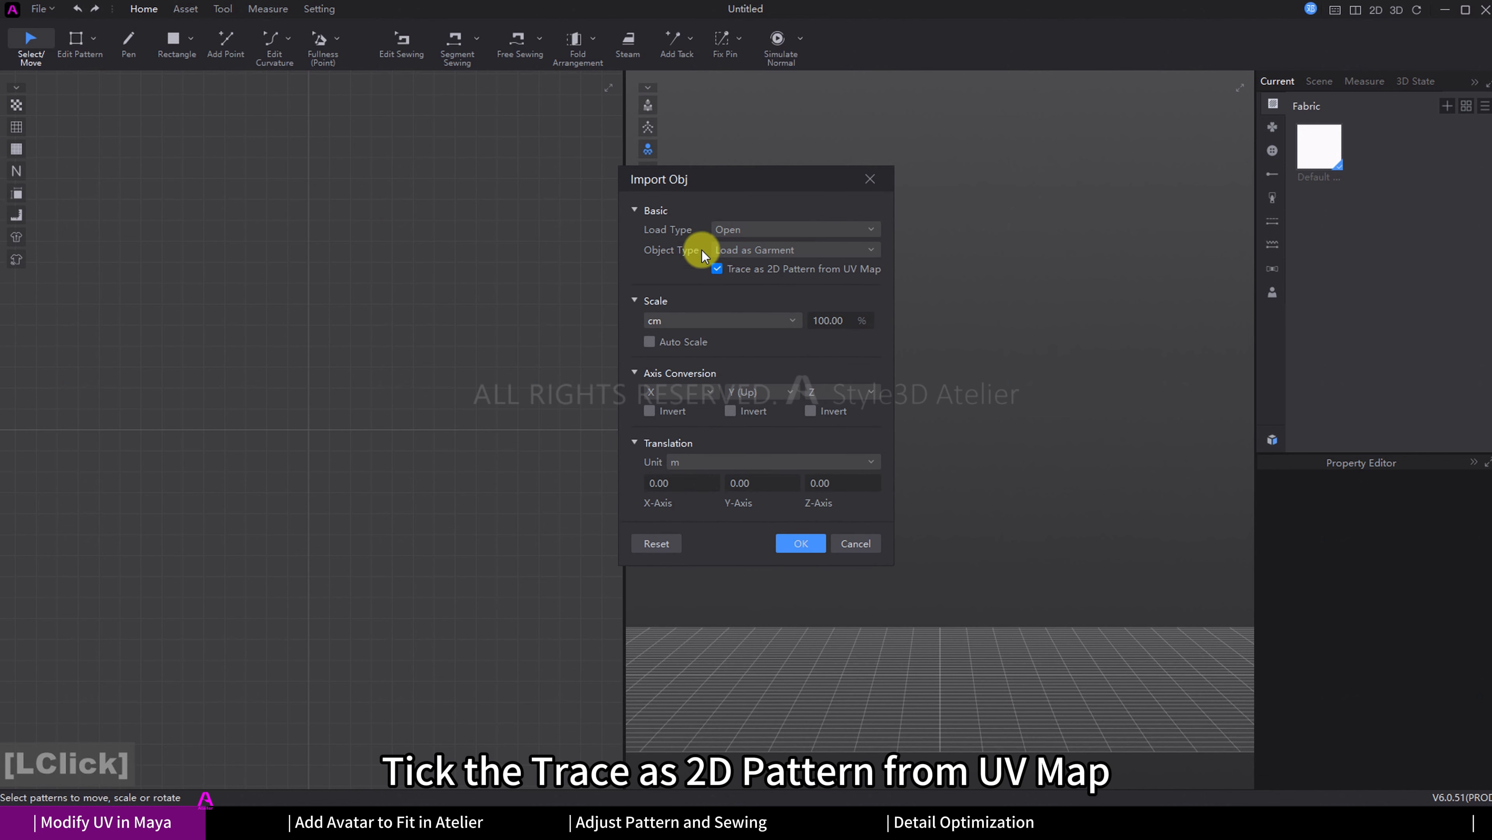
pyautogui.click(822, 541)
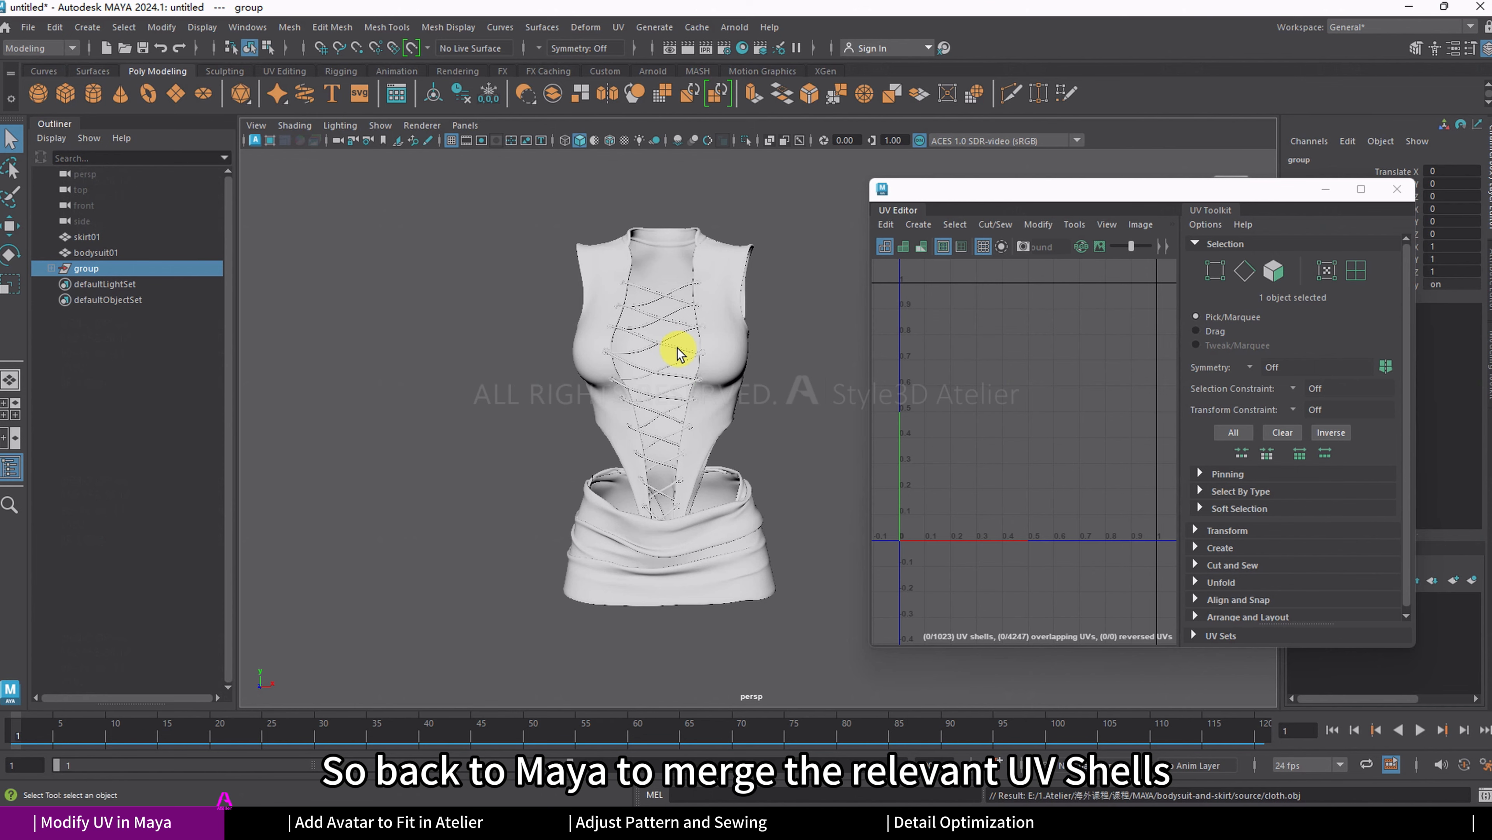
# Step: Back in Maya, merge the separate UV shells of one bodysuit drawstring into a single shell
pyautogui.click(678, 353)
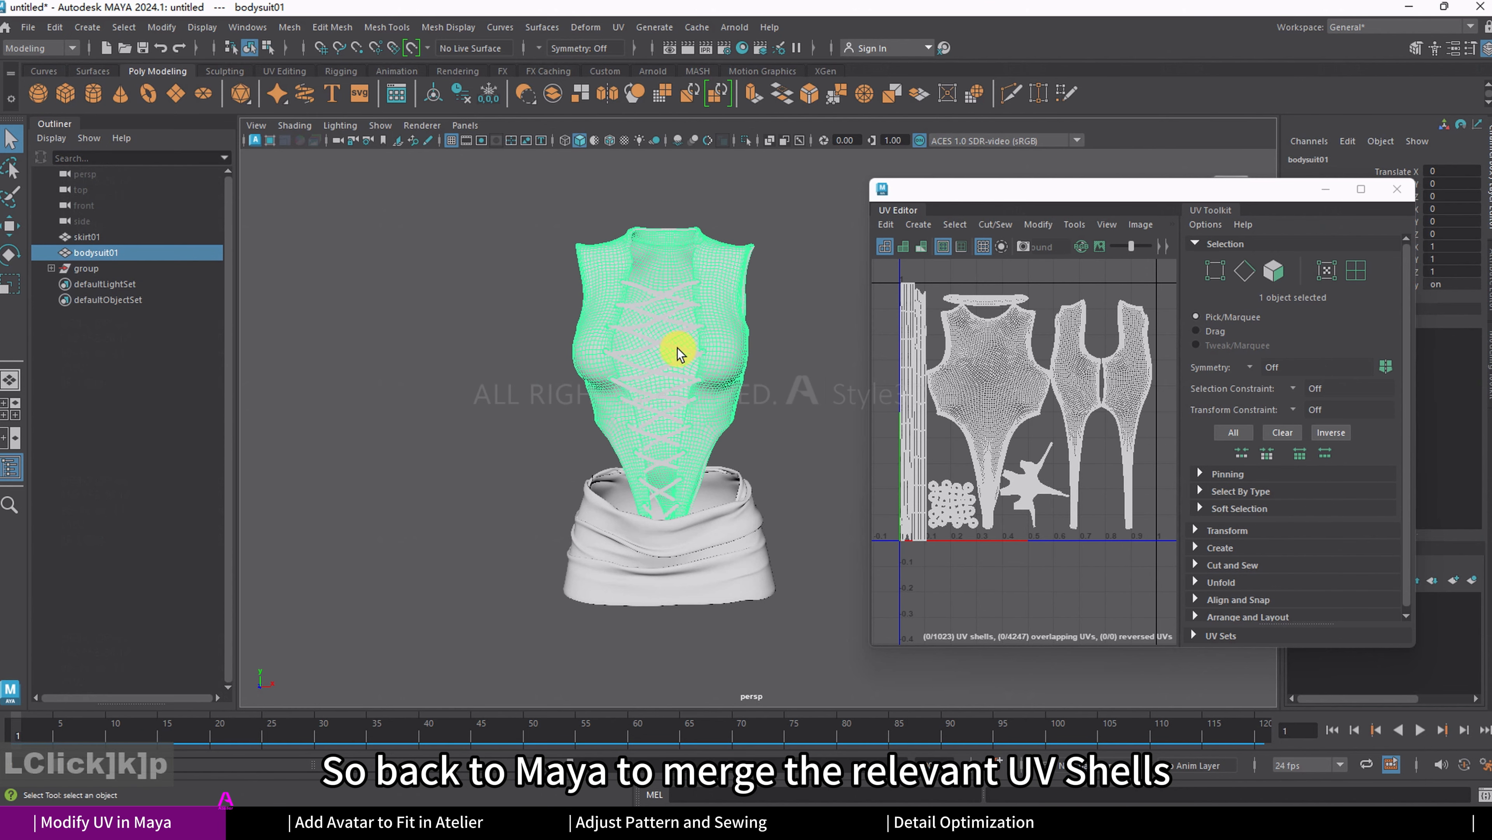
pyautogui.scroll(3, 682, 330)
pyautogui.moveTo(790, 290); pyautogui.dragTo(840, 332, button='right')
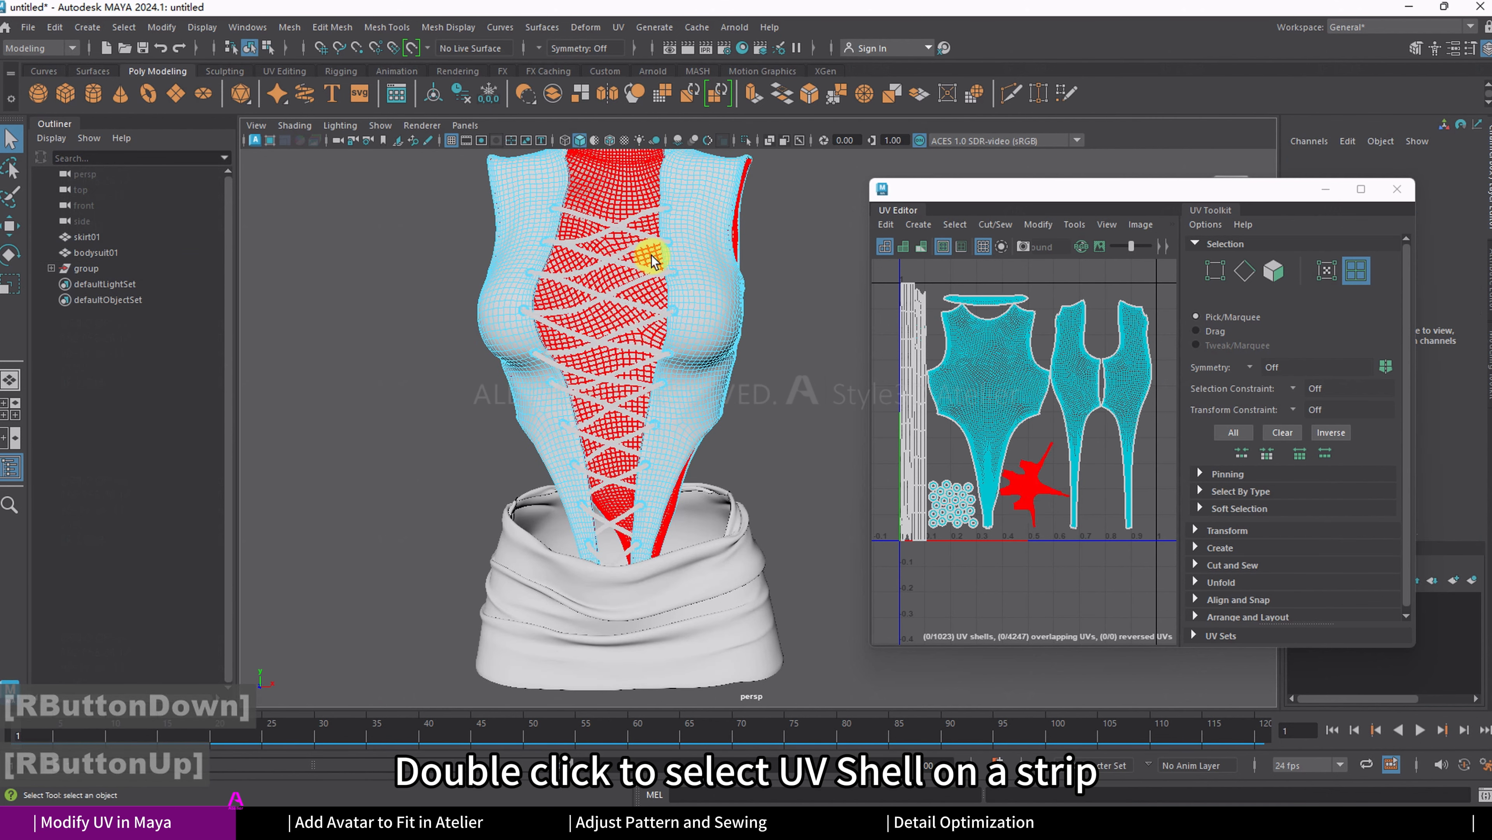
pyautogui.doubleClick(622, 265)
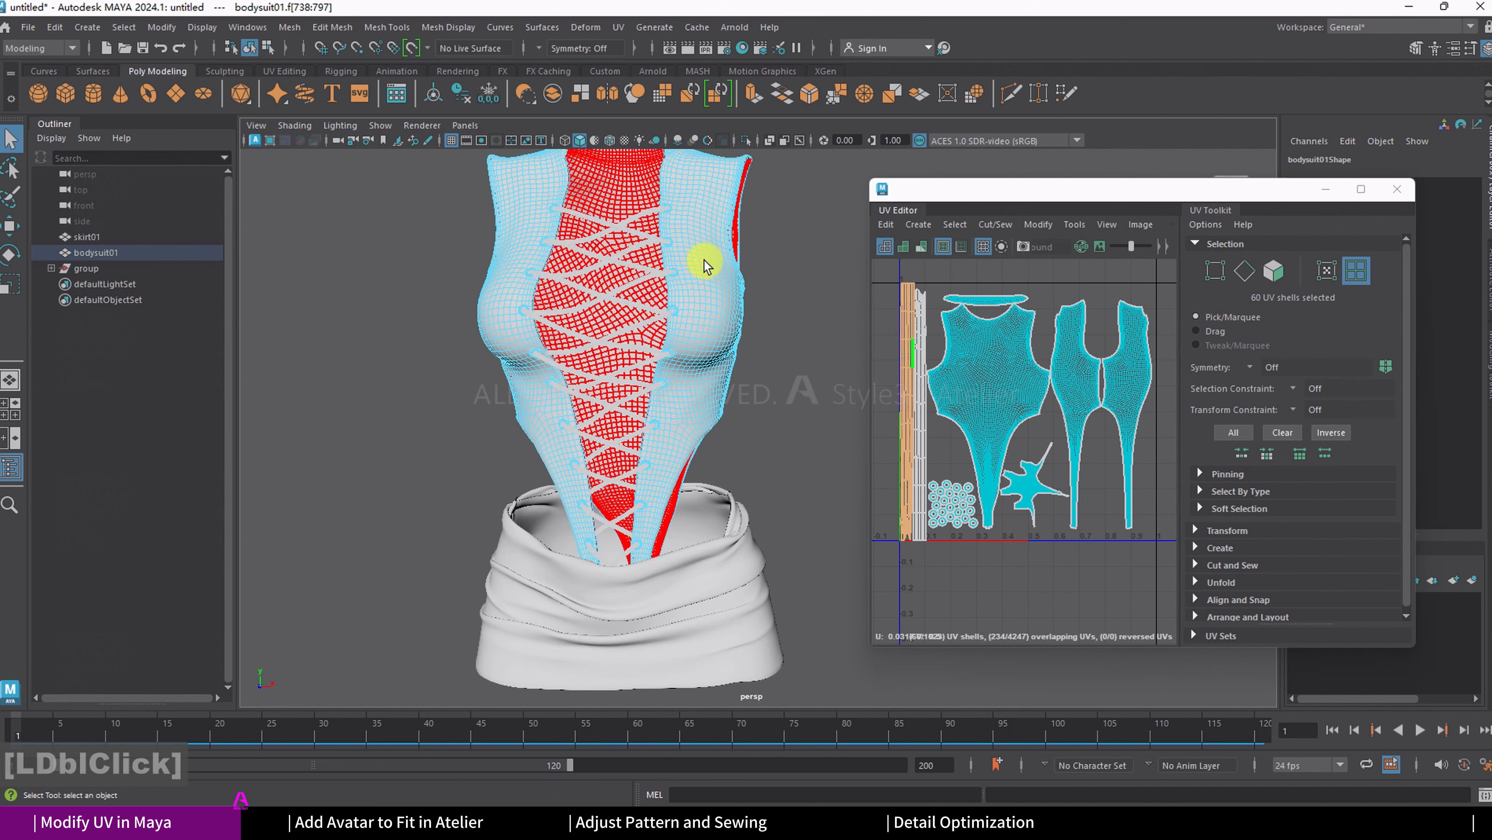
pyautogui.keyDown('alt'); pyautogui.moveTo(906, 416); pyautogui.dragTo(929, 400, button='middle'); pyautogui.keyUp('alt')
pyautogui.moveTo(928, 407); pyautogui.dragTo(995, 636, button='right')
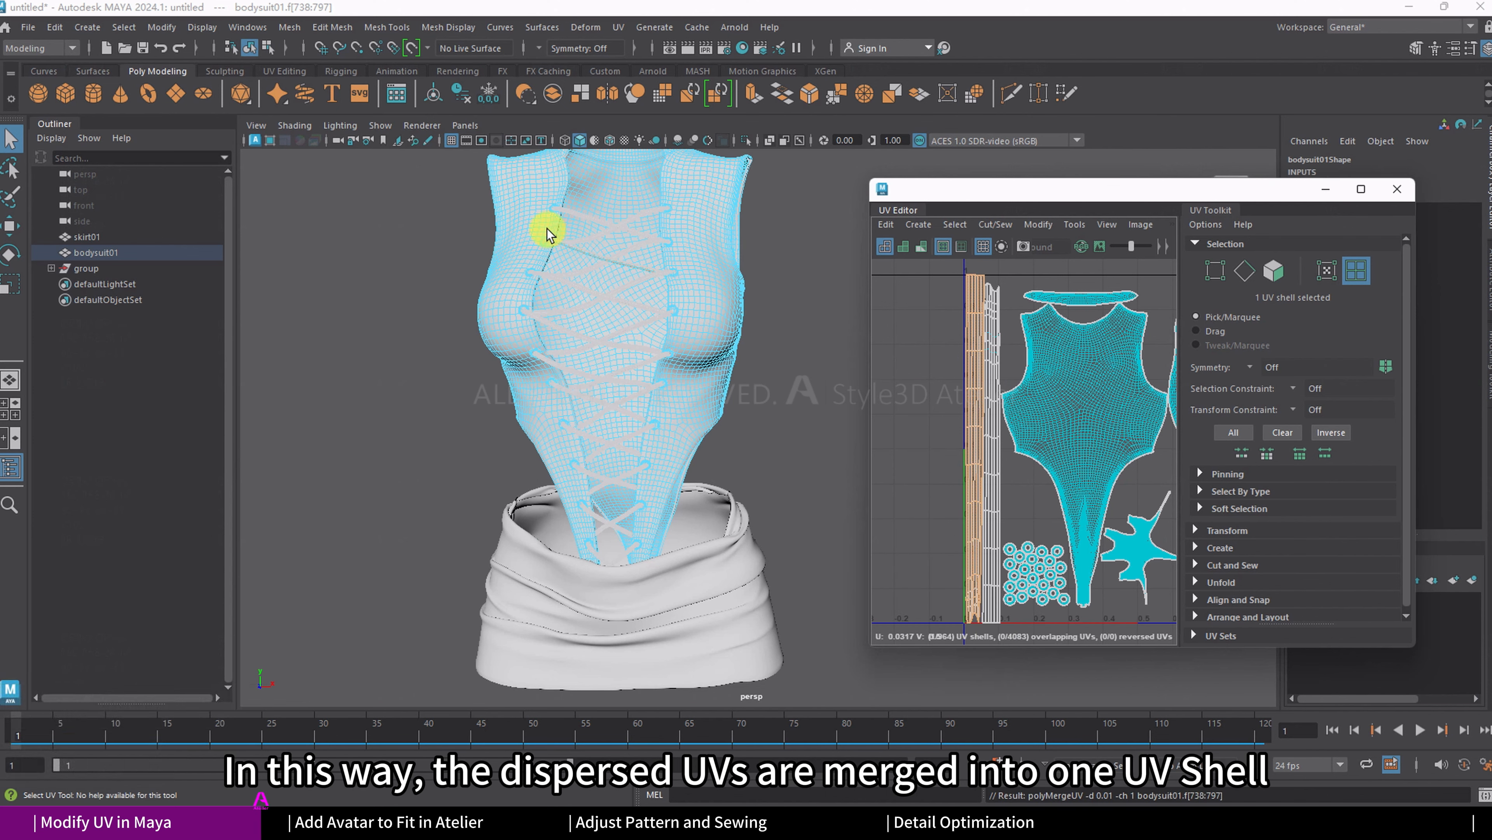
# Step: Merge the UV shells of each remaining bodysuit drawstring in the same way
pyautogui.keyDown('alt'); pyautogui.moveTo(800, 316); pyautogui.dragTo(696, 334, button='middle'); pyautogui.keyUp('alt')
pyautogui.scroll(2, 575, 288)
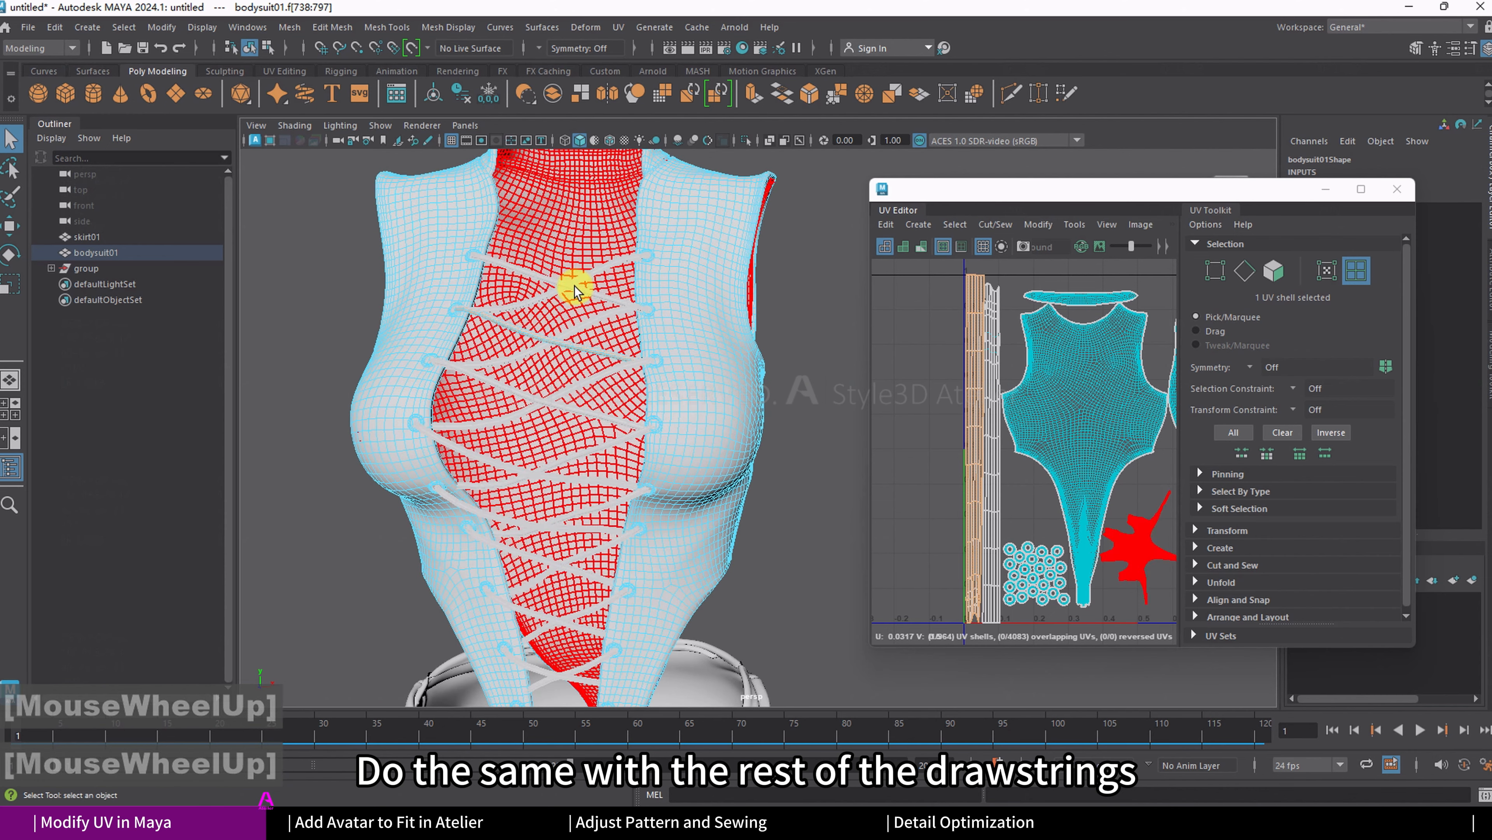
pyautogui.doubleClick(580, 285)
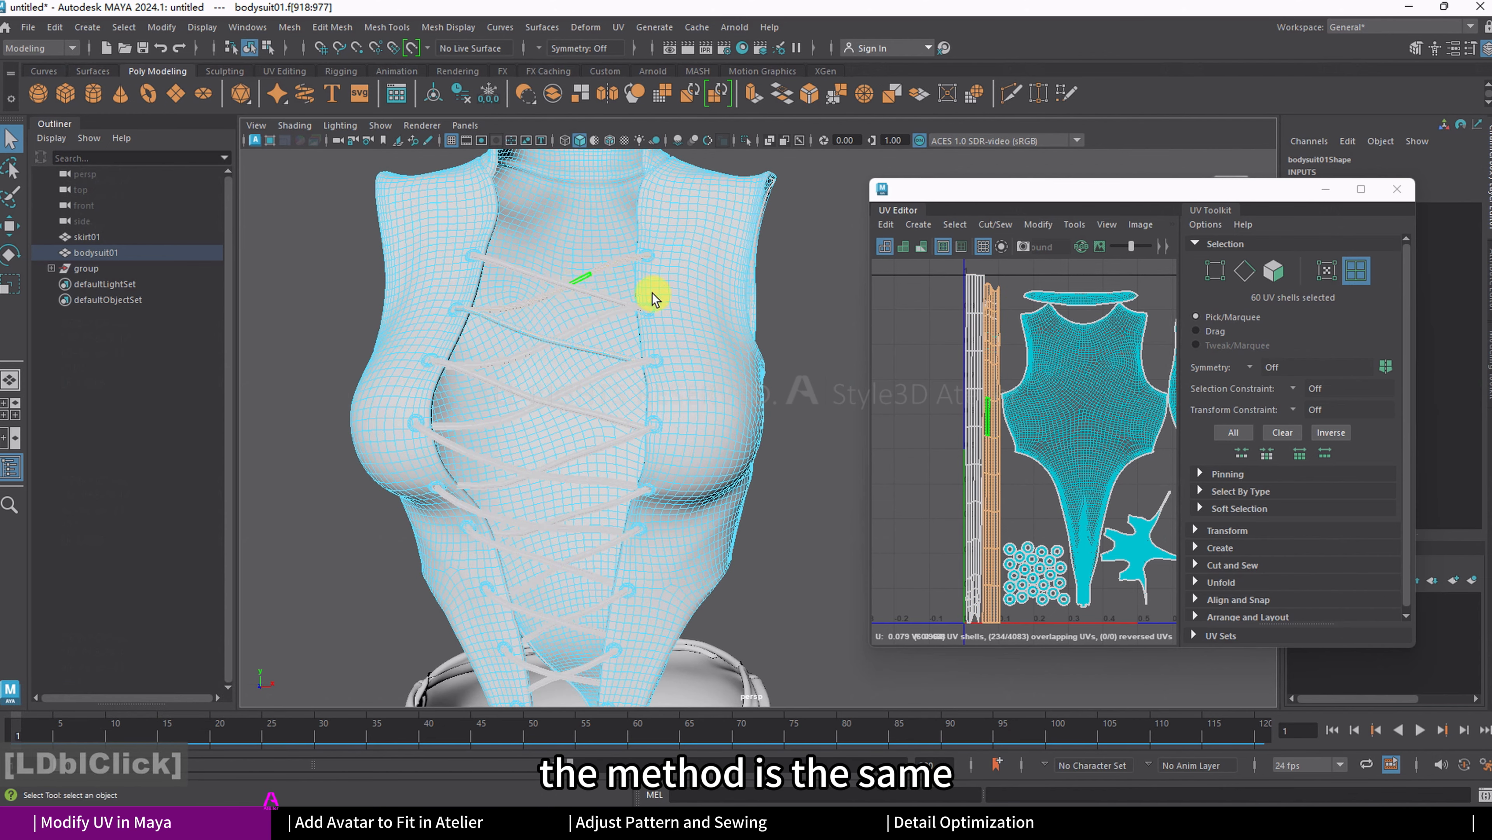
pyautogui.moveTo(934, 403)
pyautogui.mouseDown(button='right')
pyautogui.moveTo(988, 599)
pyautogui.moveTo(939, 404)
pyautogui.mouseUp(button='right')
pyautogui.doubleClick(546, 399)
pyautogui.moveTo(939, 403); pyautogui.dragTo(988, 599, button='right')
pyautogui.scroll(-3, 668, 588)
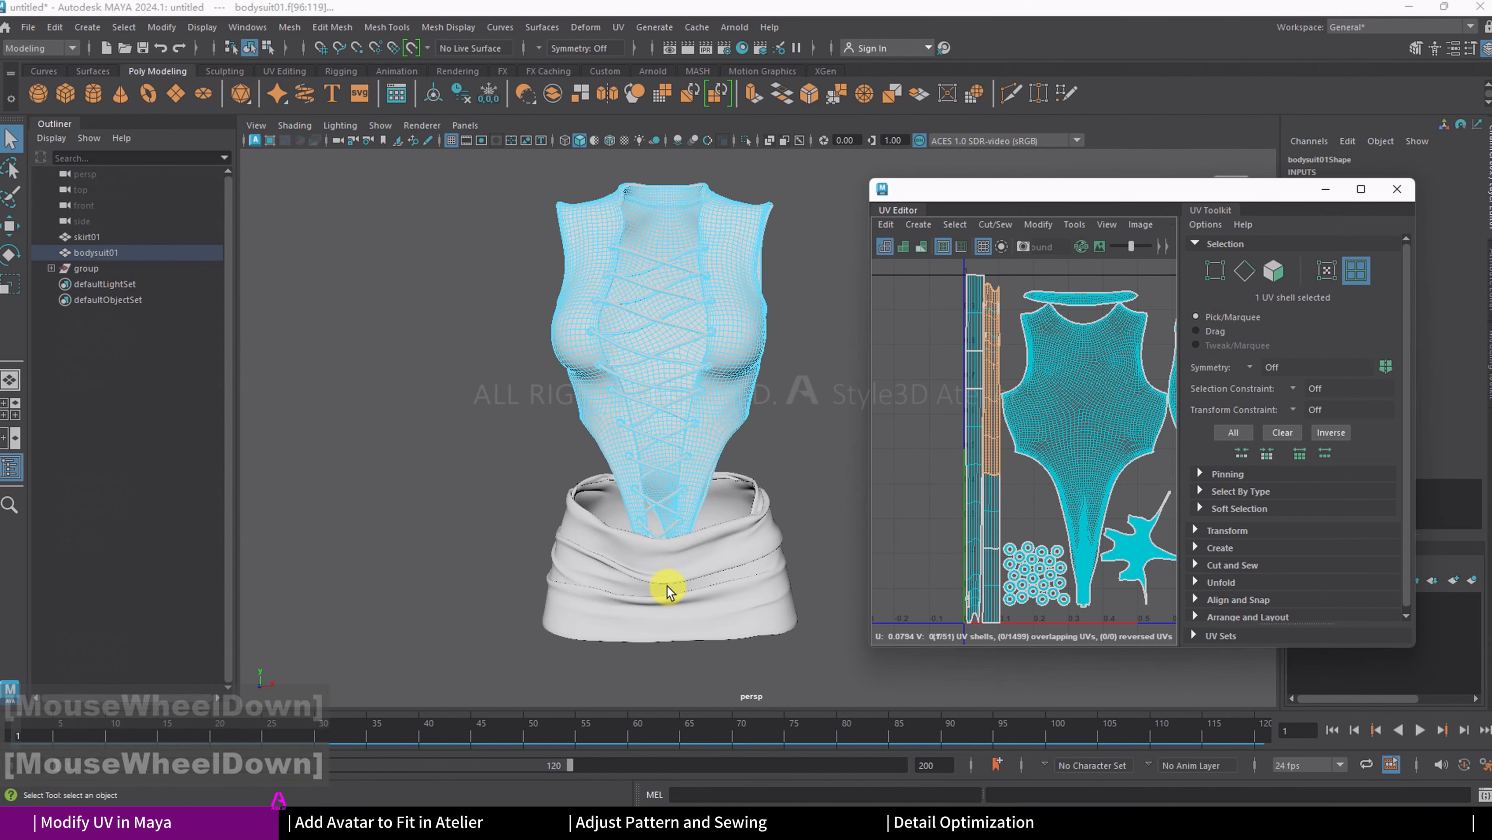
pyautogui.click(425, 417)
pyautogui.keyDown('alt'); pyautogui.moveTo(424, 417); pyautogui.dragTo(438, 420); pyautogui.keyUp('alt')
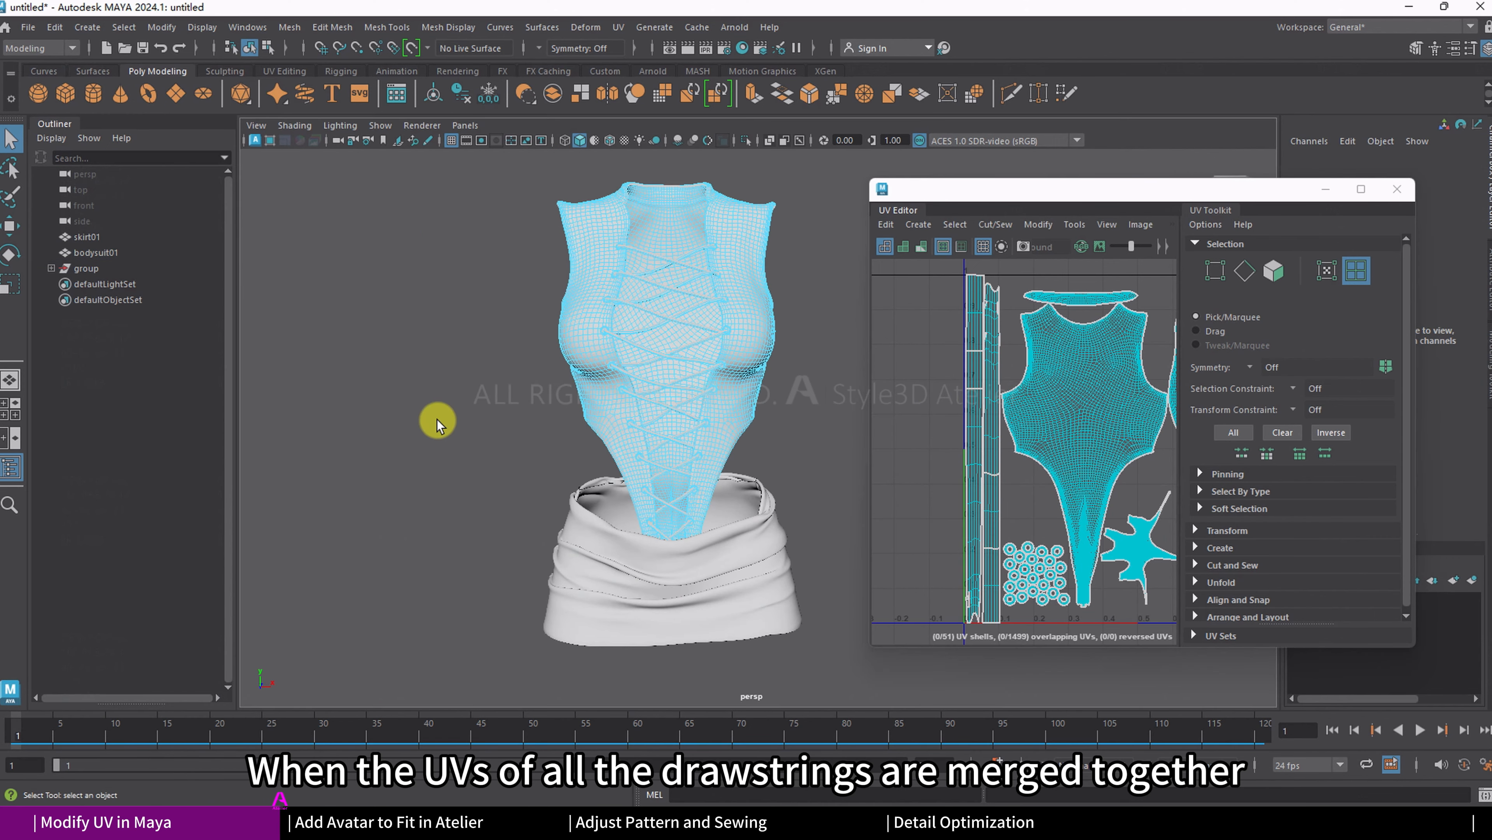
# Step: Export all scene models as an OBJ file named cloth2
pyautogui.click(36, 28)
pyautogui.click(110, 217)
pyautogui.write('cloth2')
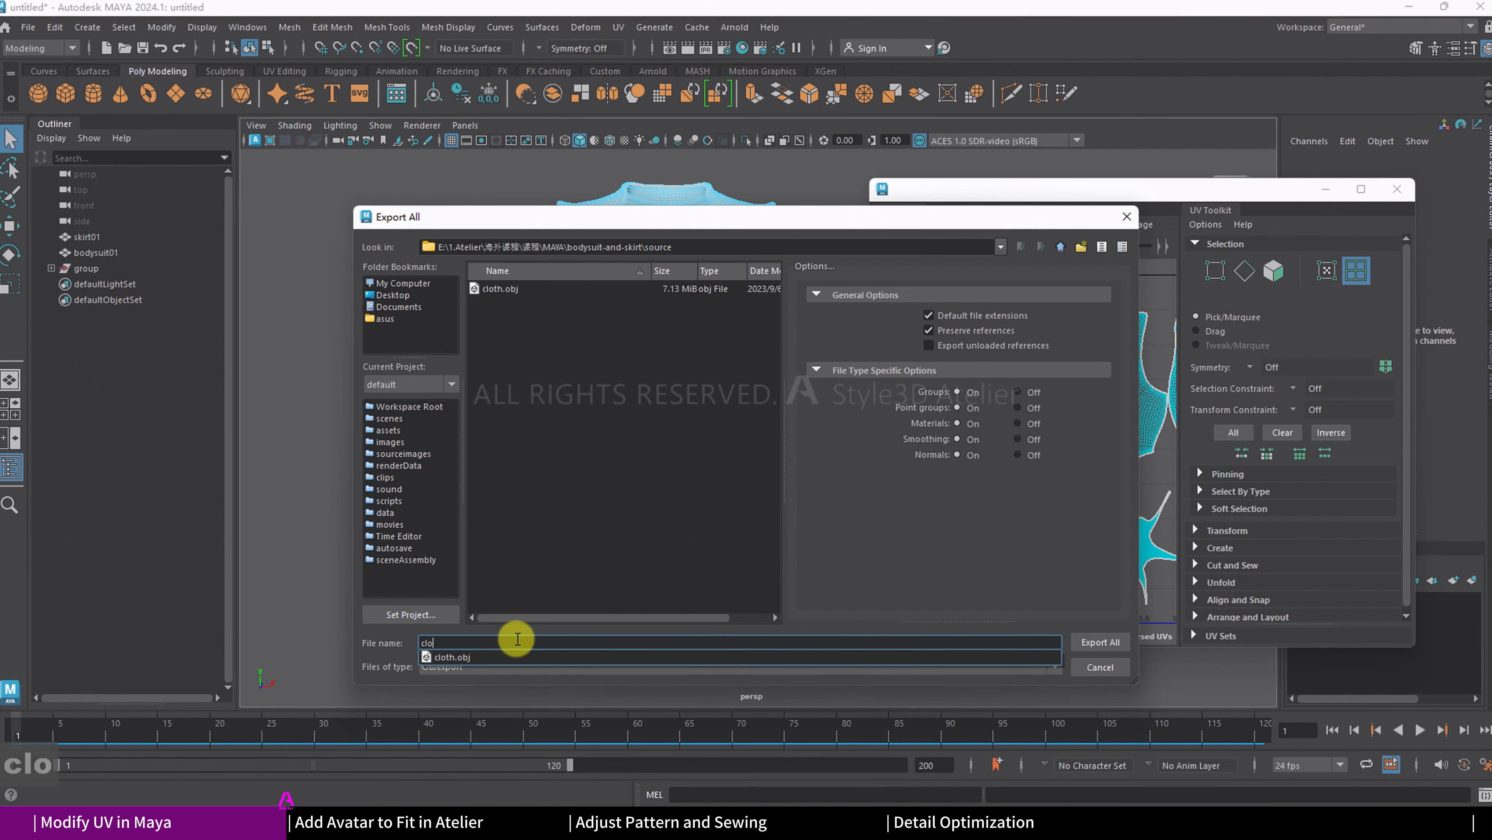
pyautogui.click(1087, 648)
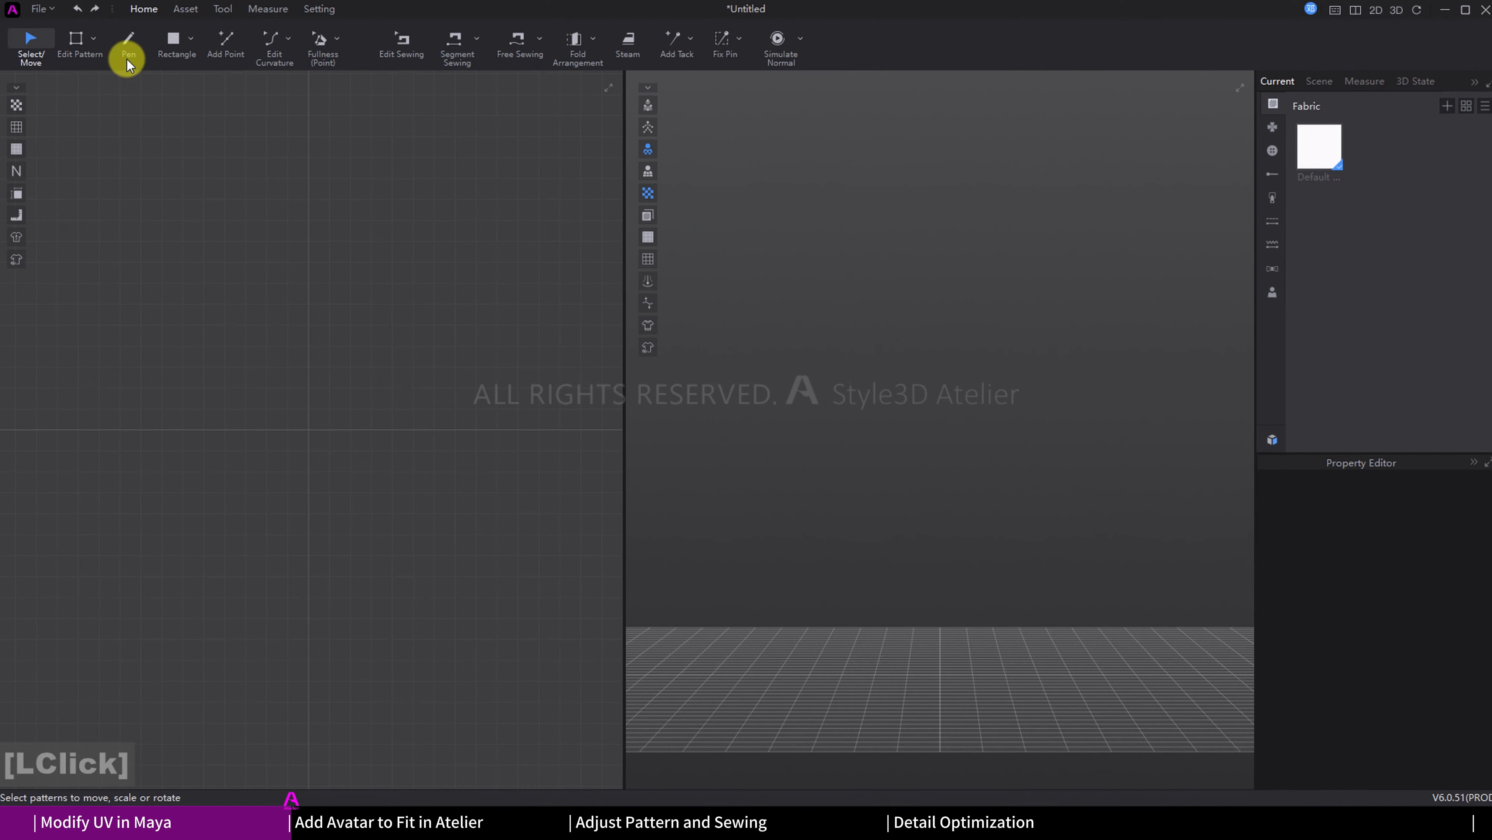
# Step: In Style3D Atelier, import the cloth2 OBJ as a garment with Trace as 2D Pattern from UV Map enabled
pyautogui.click(97, 10)
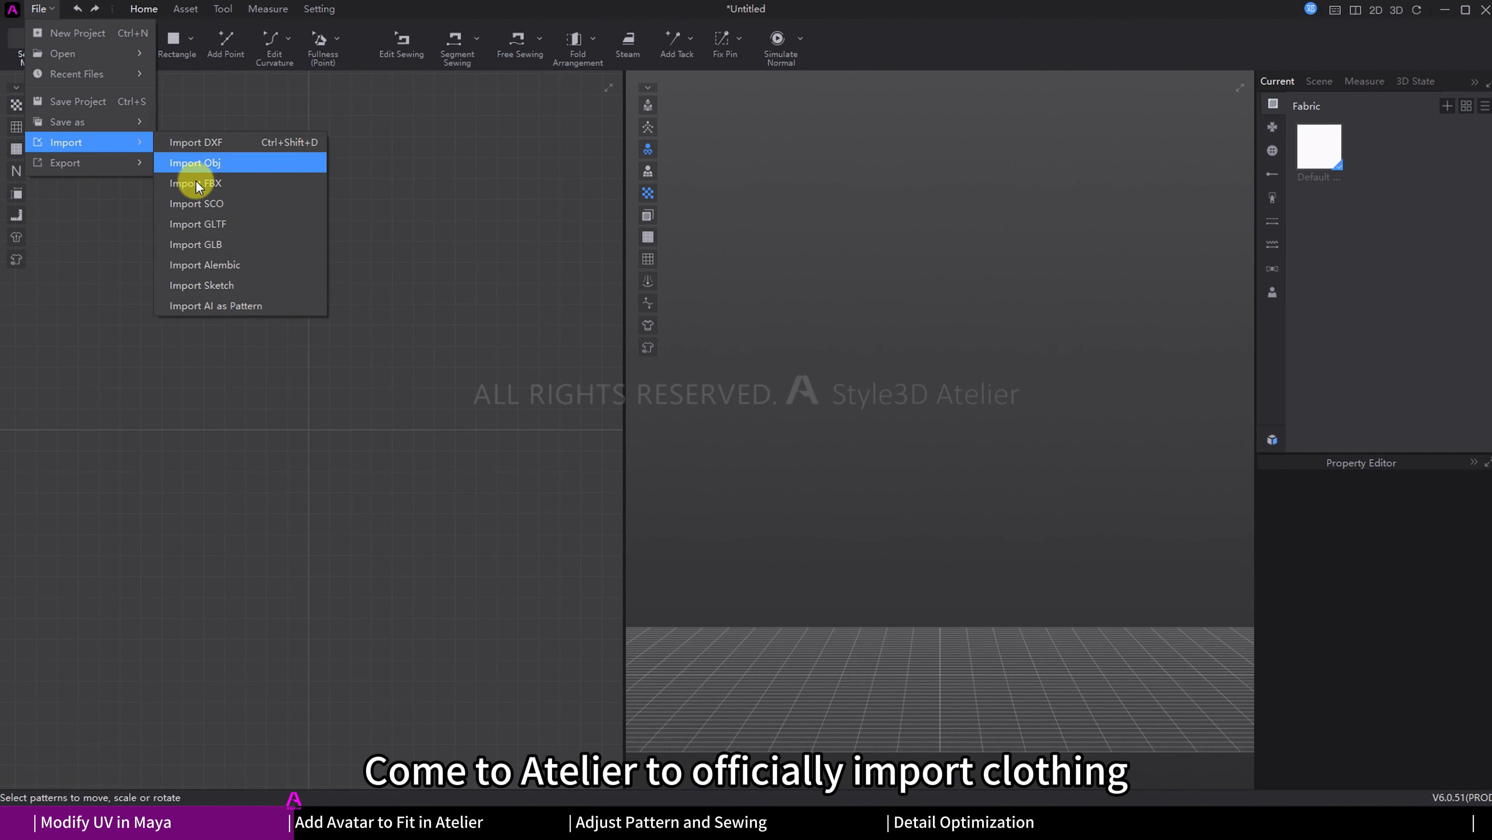
pyautogui.click(188, 158)
pyautogui.click(153, 142)
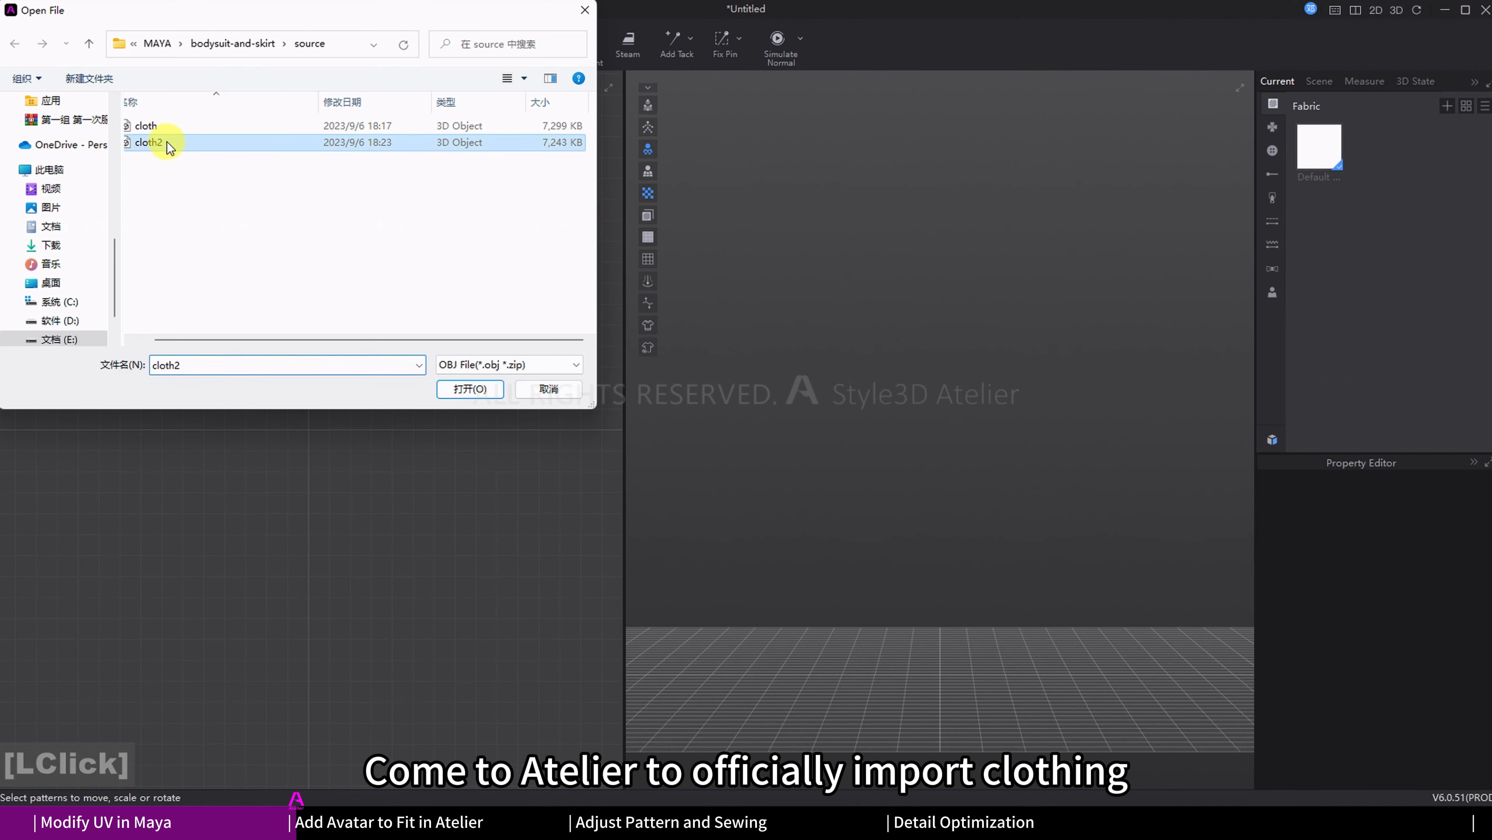
pyautogui.click(474, 389)
pyautogui.click(758, 249)
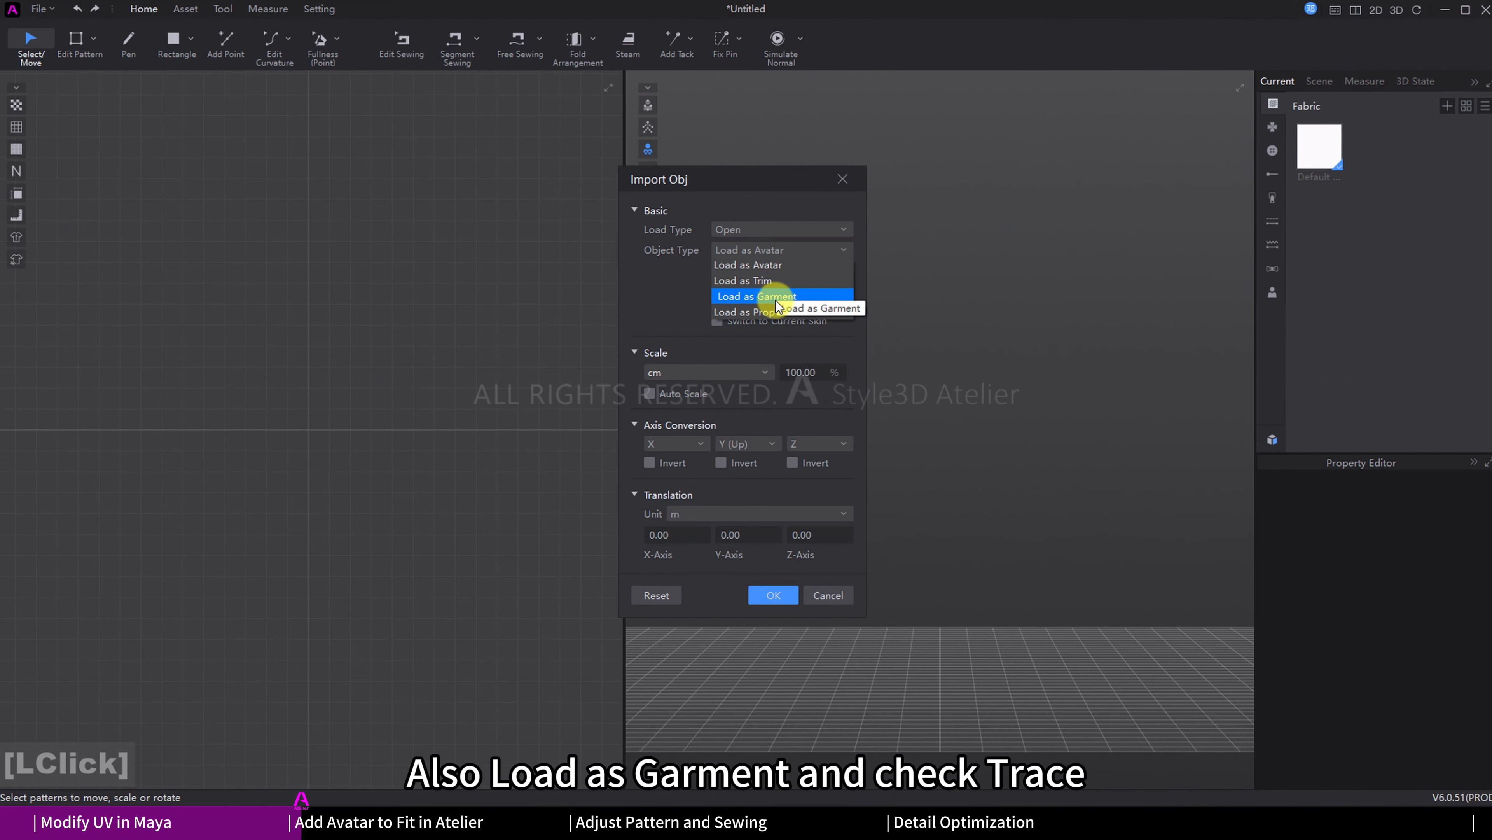
pyautogui.click(726, 297)
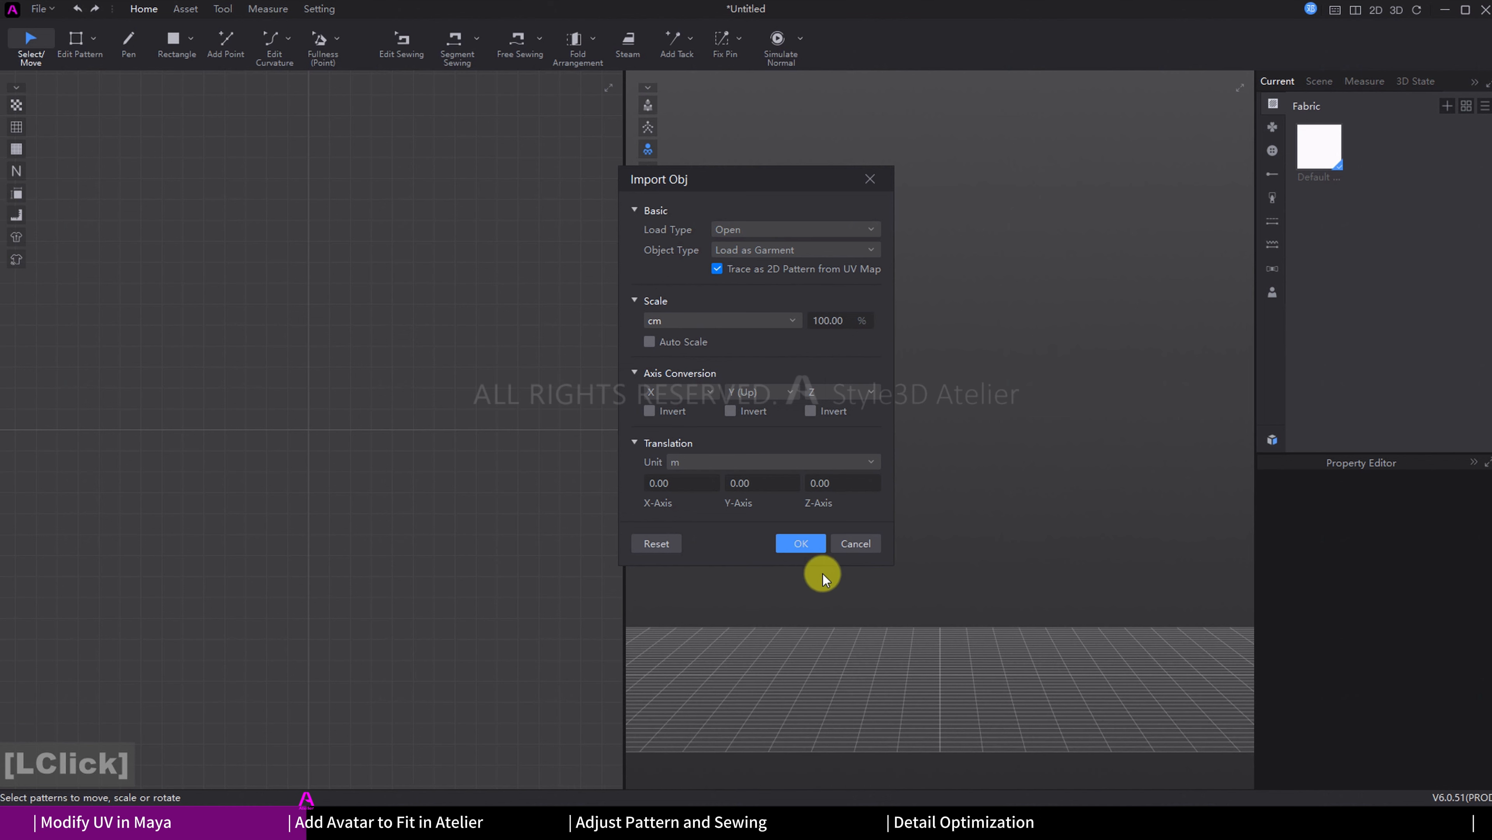
pyautogui.click(809, 549)
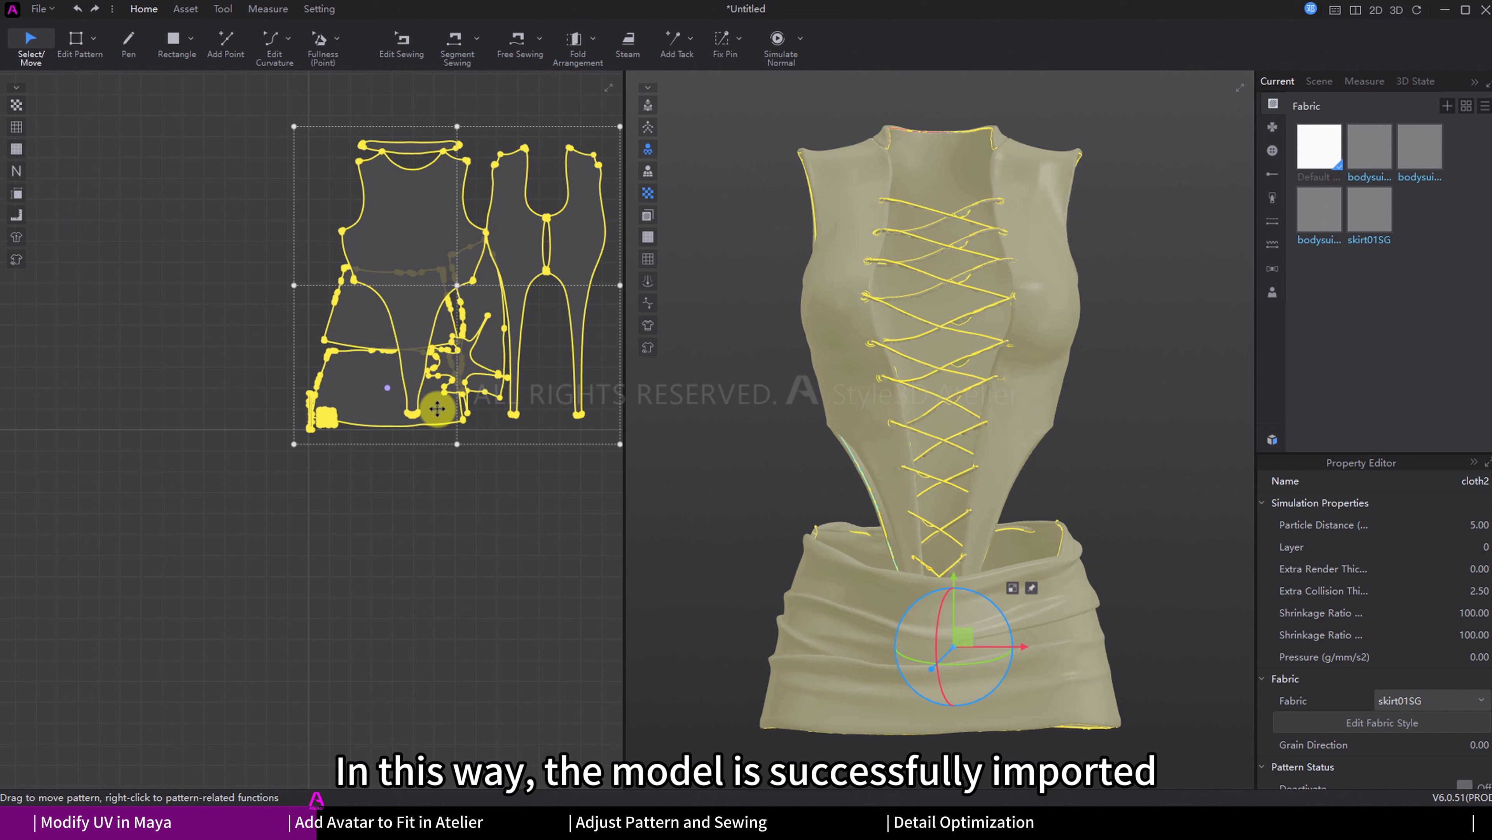
# Step: Separate the overlapping 2D patterns, placing the bodysuit pieces above the skirt pieces and away from the small drawstring patterns
pyautogui.moveTo(460, 494); pyautogui.dragTo(355, 573, button='middle')
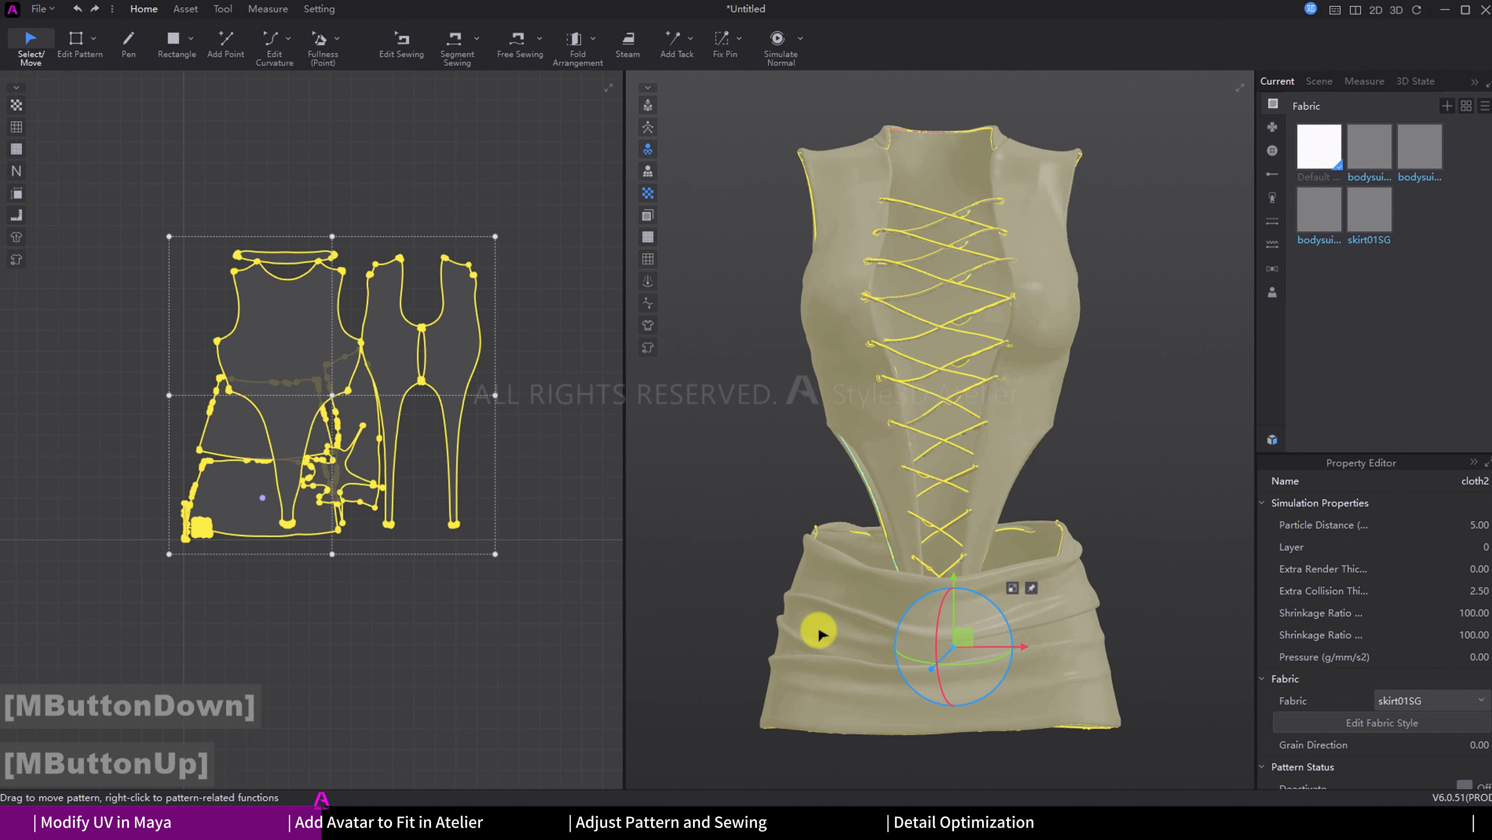
pyautogui.scroll(-4, 353, 513)
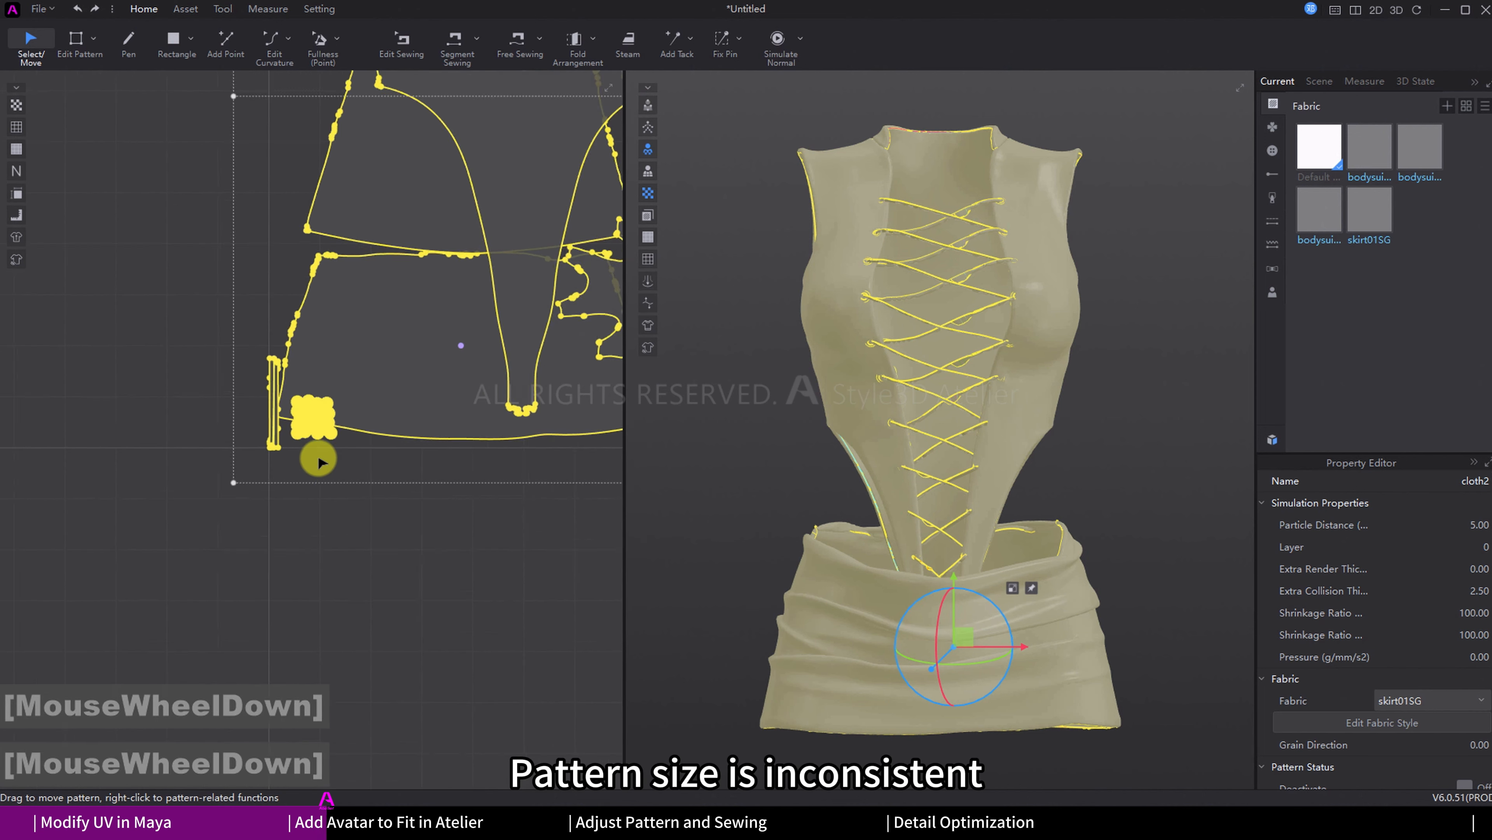
pyautogui.scroll(3, 369, 410)
pyautogui.moveTo(369, 410); pyautogui.dragTo(343, 522, button='middle')
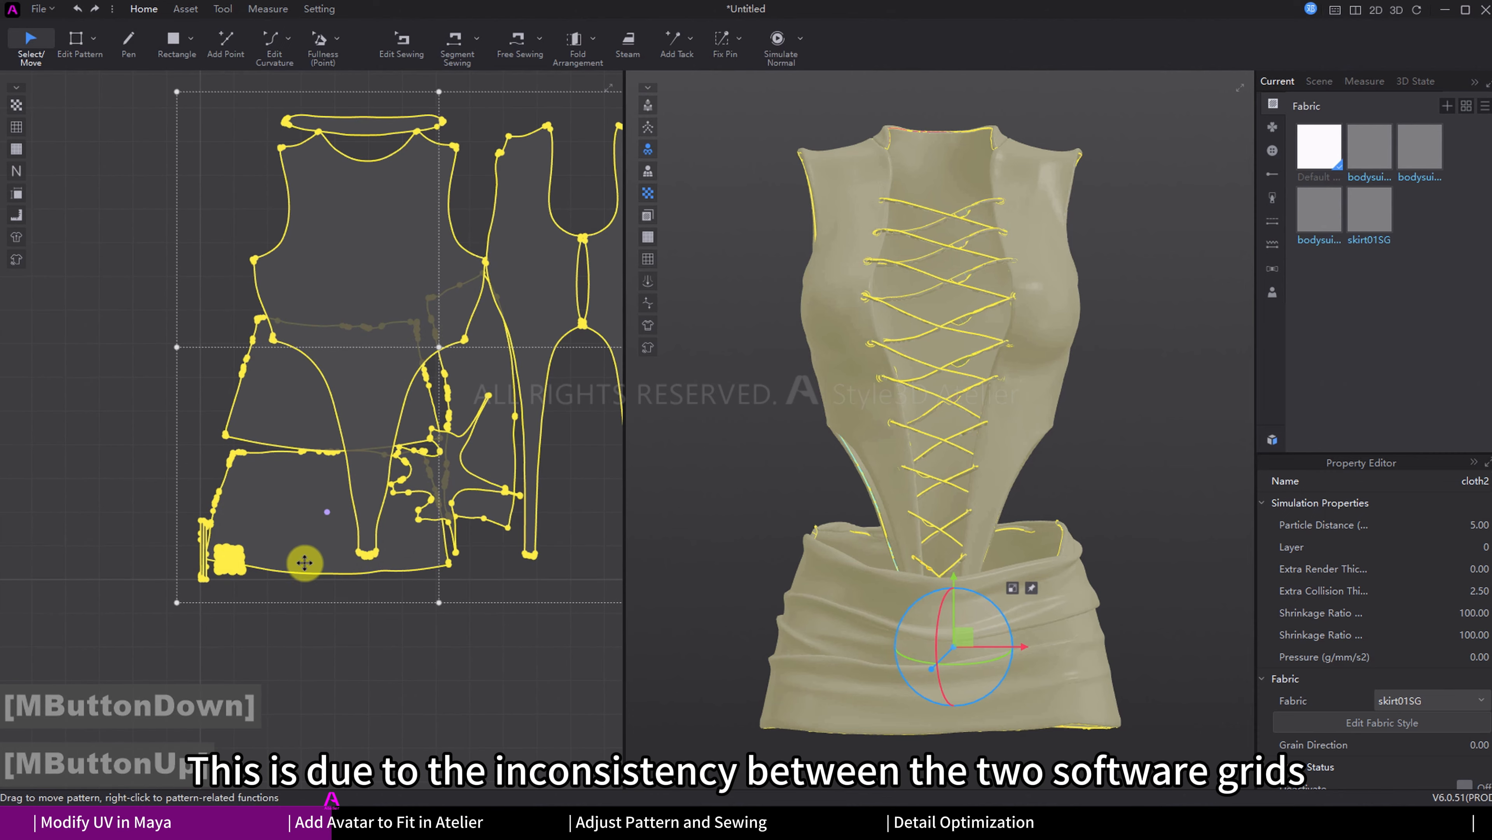
pyautogui.scroll(3, 322, 473)
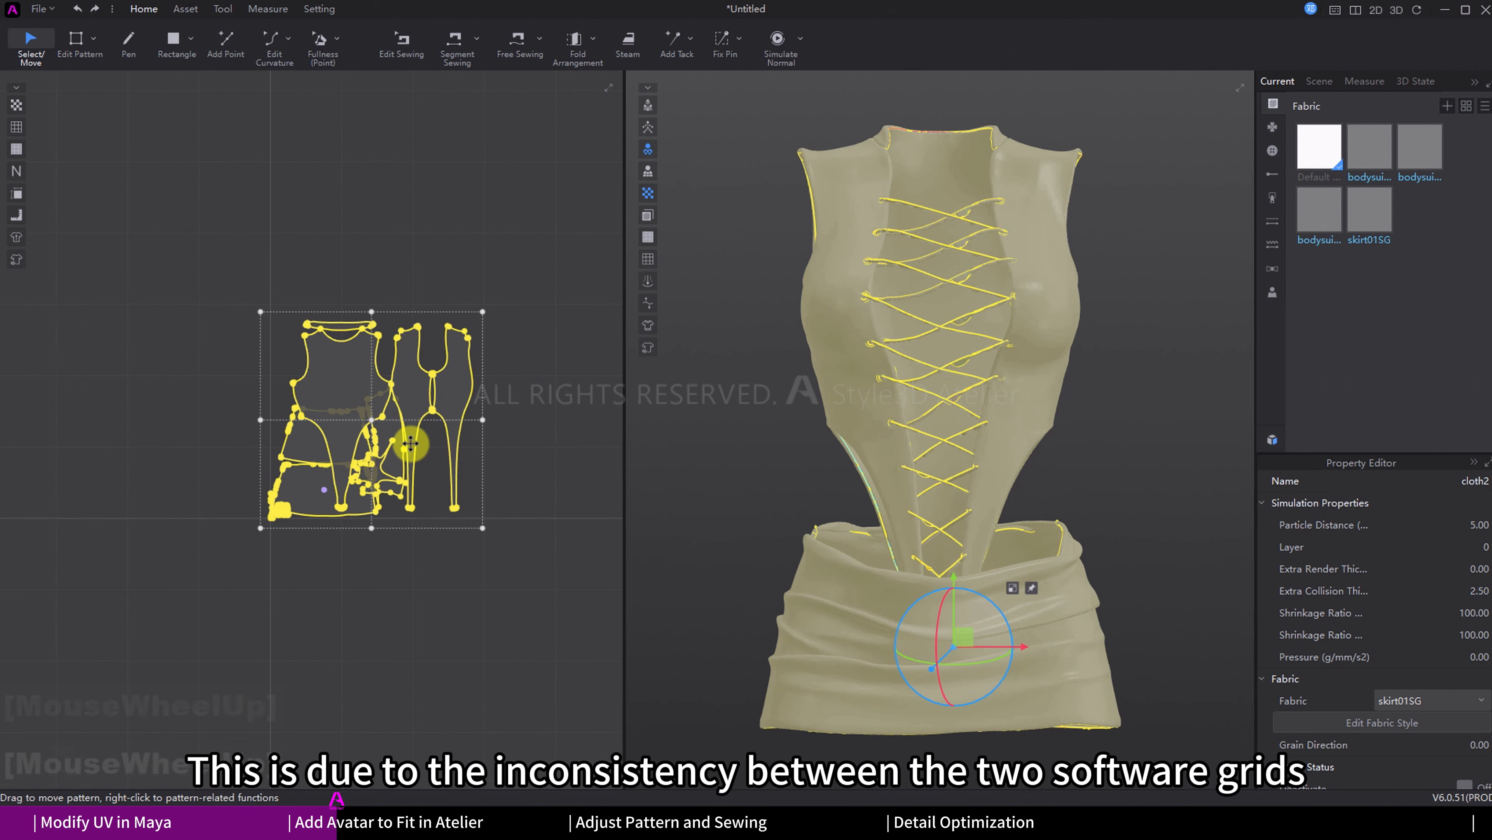
pyautogui.click(426, 413)
pyautogui.keyDown('shift'); pyautogui.click(356, 322); pyautogui.keyUp('shift')
pyautogui.moveTo(332, 402); pyautogui.dragTo(97, 266)
pyautogui.moveTo(388, 418); pyautogui.dragTo(188, 473)
# Step: Delete the redundant star-shaped pattern of the bodysuit
pyautogui.click(385, 459)
pyautogui.moveTo(856, 255); pyautogui.dragTo(856, 283, button='right')
pyautogui.press('Delete')
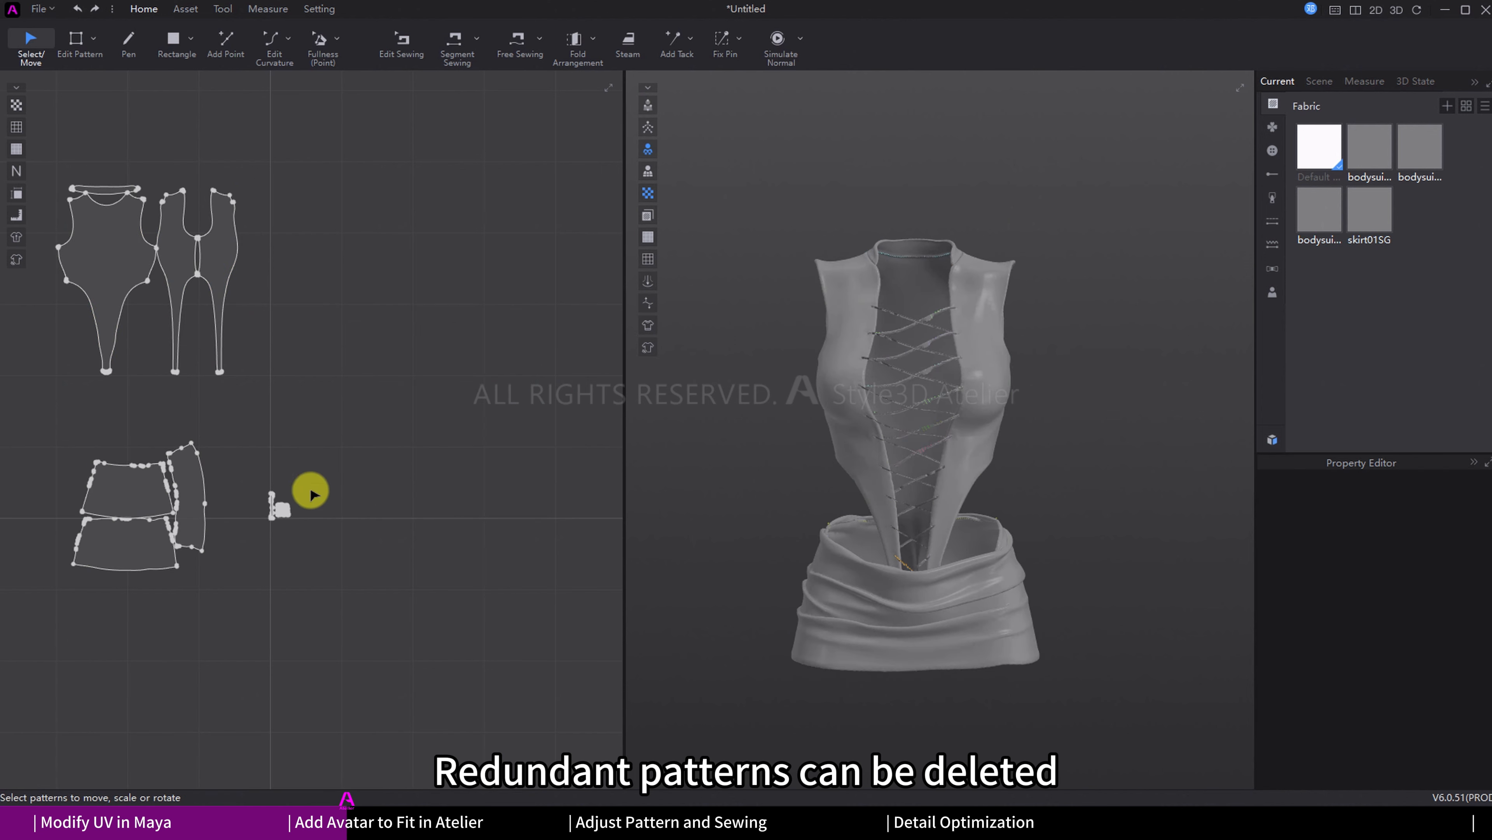
# Step: Load the Female.savt avatar from the avatar resource library into the scene
pyautogui.click(1272, 439)
pyautogui.click(558, 497)
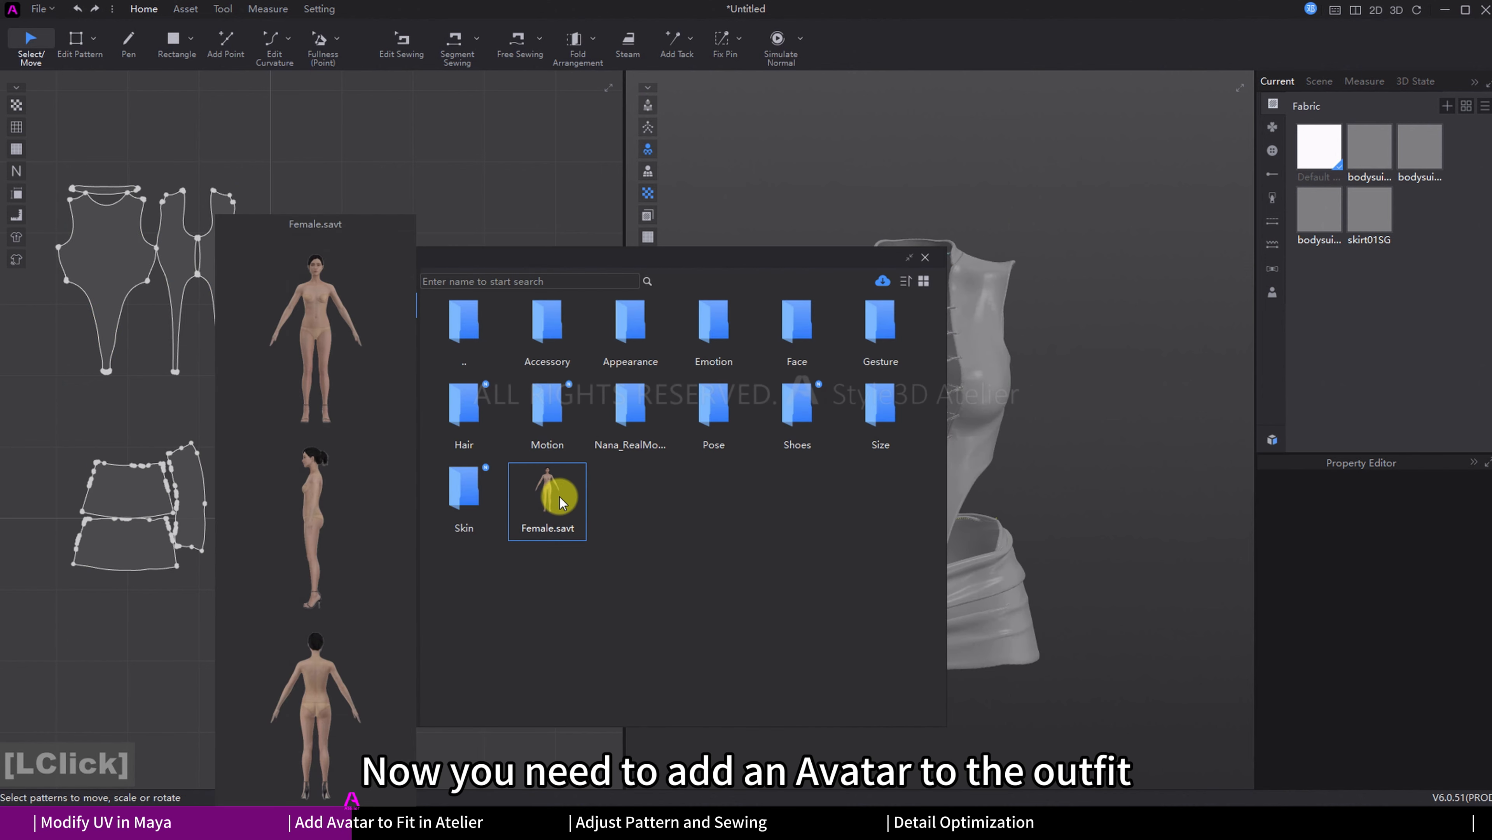
pyautogui.doubleClick(560, 497)
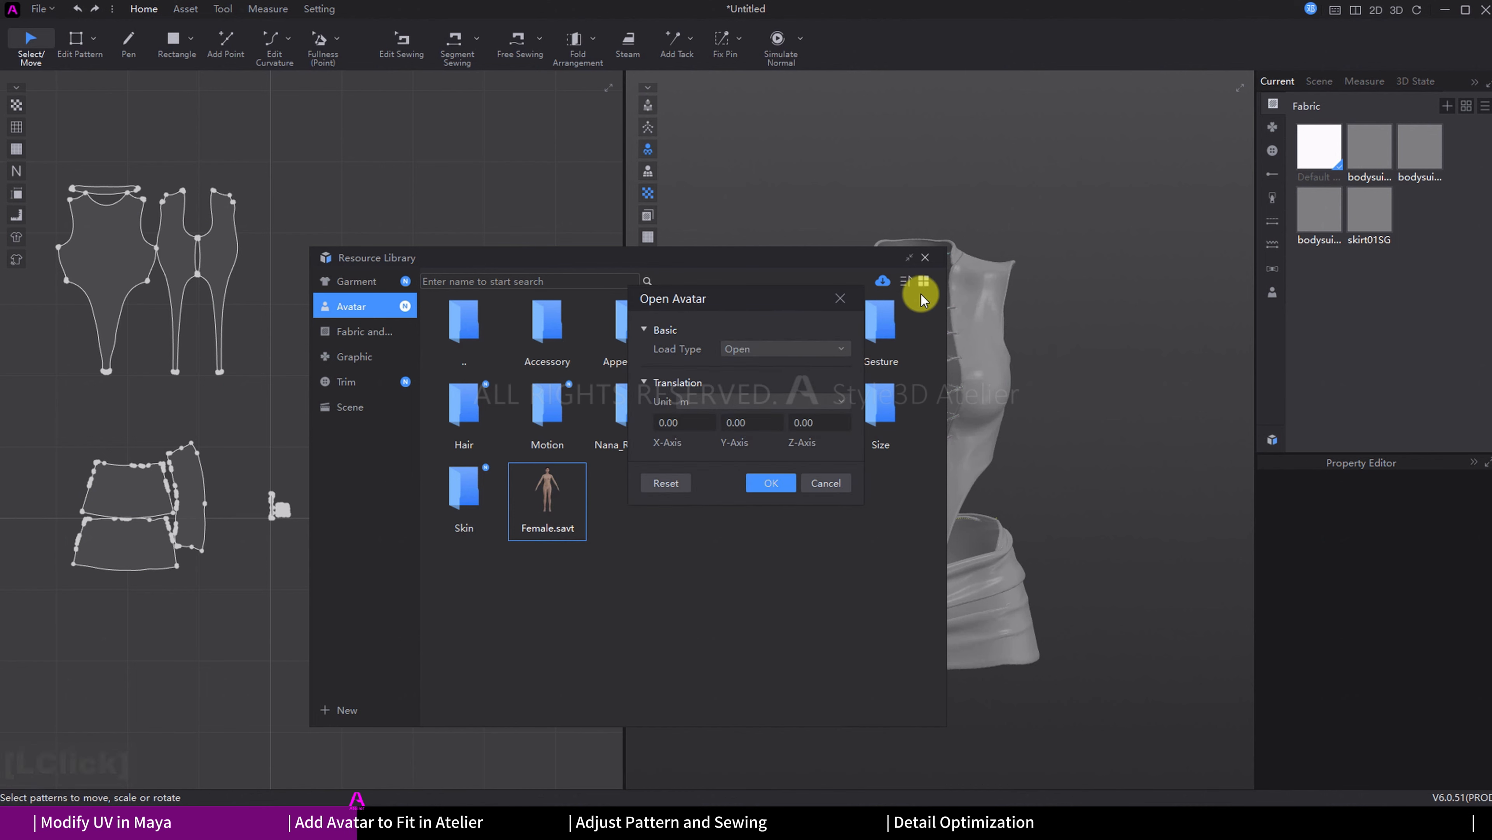
pyautogui.click(924, 257)
pyautogui.scroll(-3, 294, 323)
# Step: Scale all garment patterns down proportionally to match the avatar, using the top as reference, and raise the garment slightly
pyautogui.hotkey('ctrl', 'a')
pyautogui.click(923, 358)
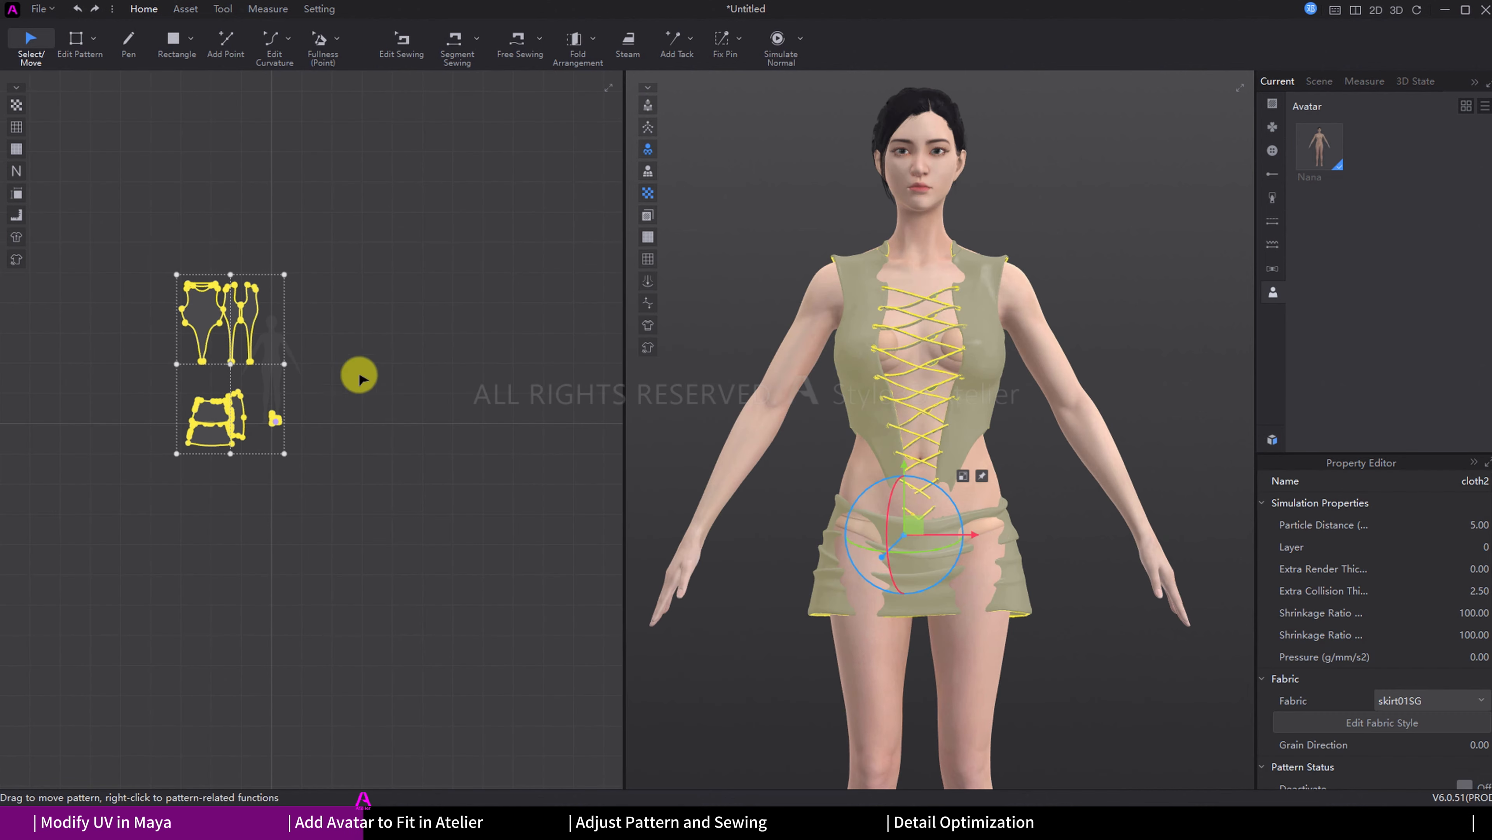
pyautogui.click(466, 377)
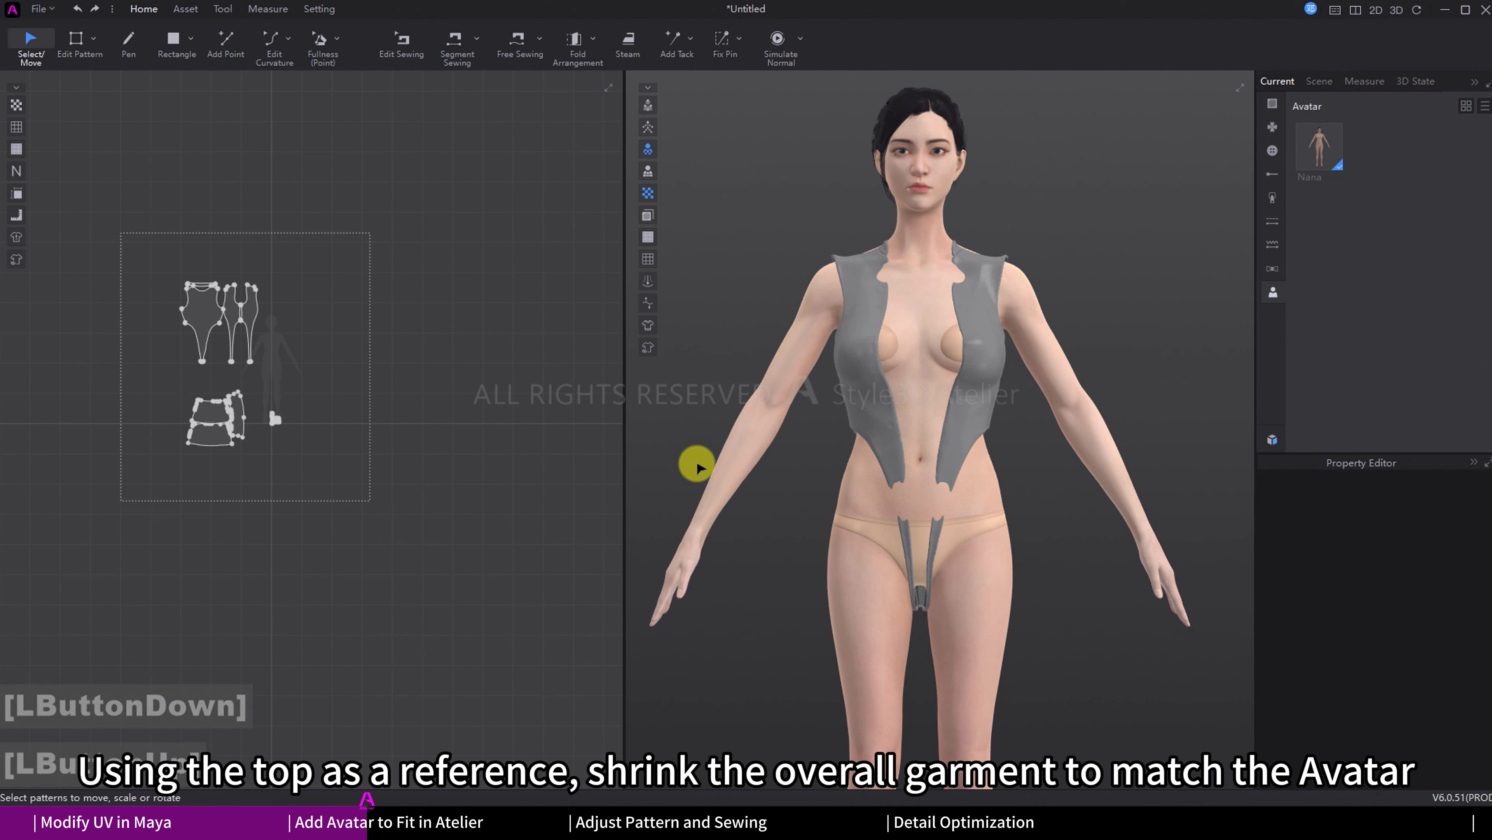
pyautogui.moveTo(120, 233); pyautogui.dragTo(370, 501)
pyautogui.moveTo(284, 275); pyautogui.dragTo(277, 287)
pyautogui.click(872, 328)
pyautogui.moveTo(871, 259); pyautogui.dragTo(871, 247)
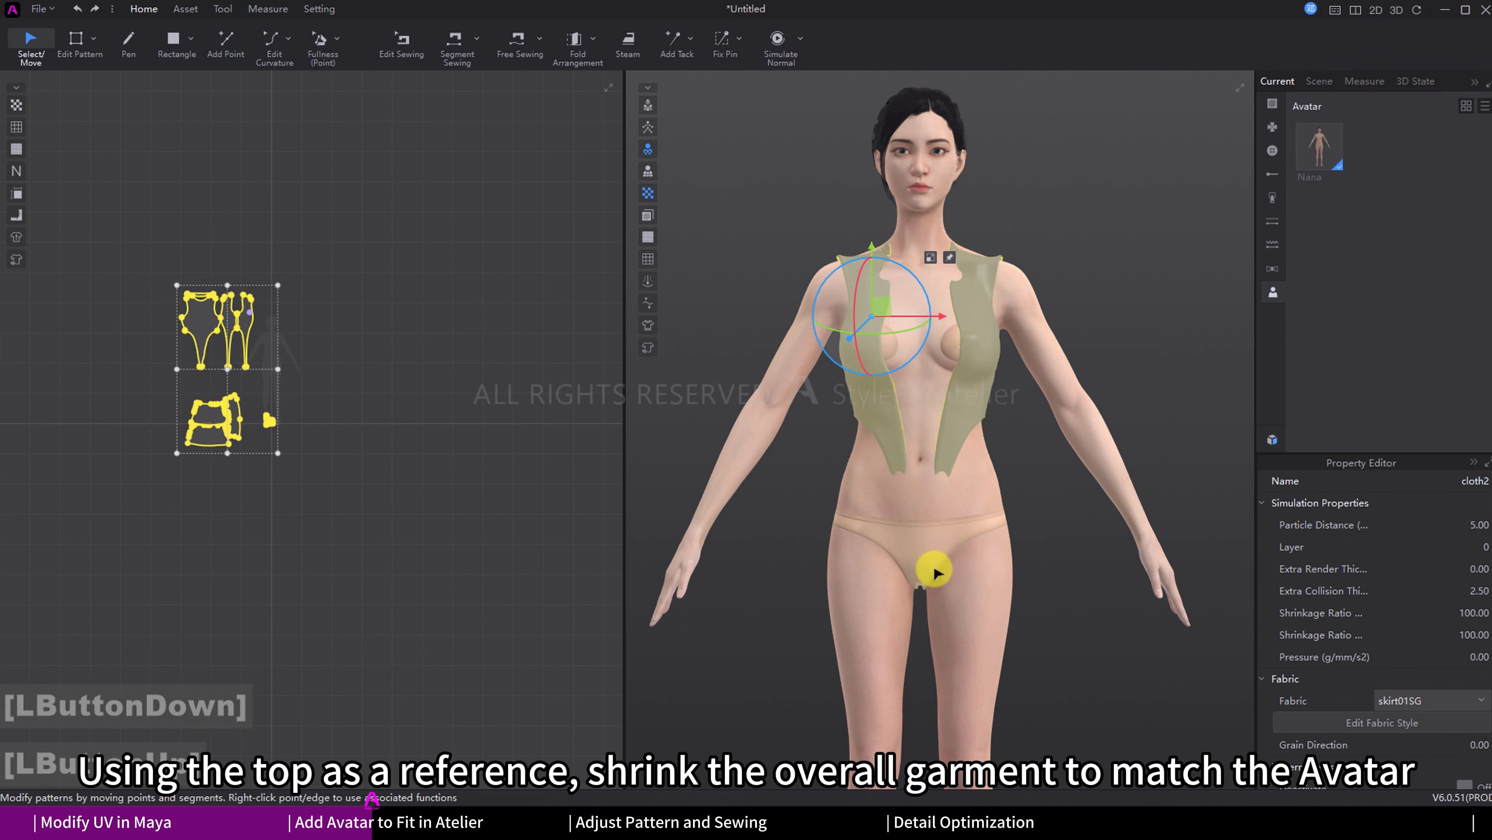
# Step: Show all hidden patterns and switch the garment to translucent display on the avatar
pyautogui.click(930, 493)
pyautogui.hotkey('shift', 'c')
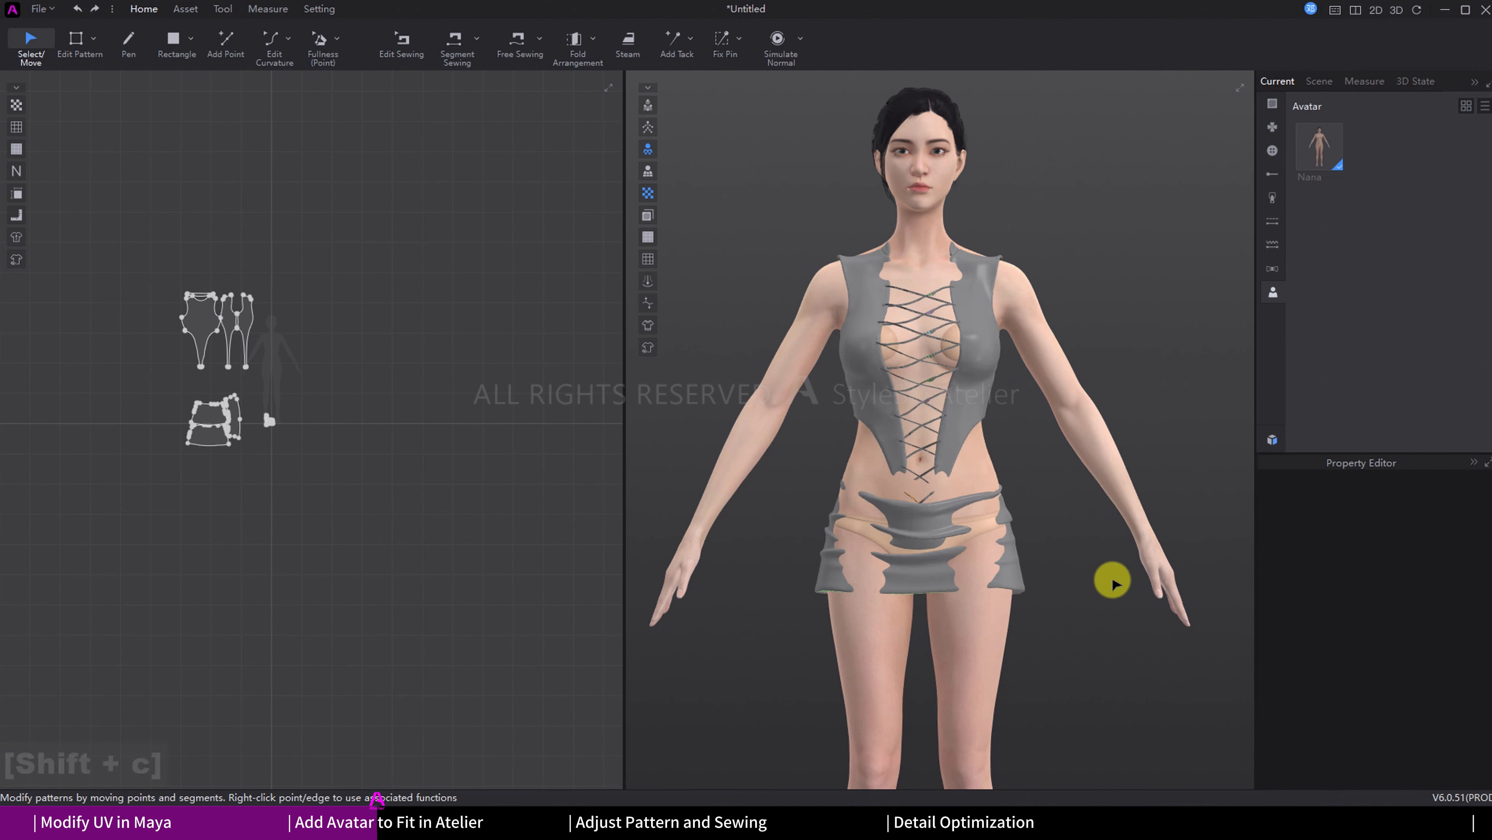
pyautogui.moveTo(1076, 587); pyautogui.dragTo(993, 593, button='right')
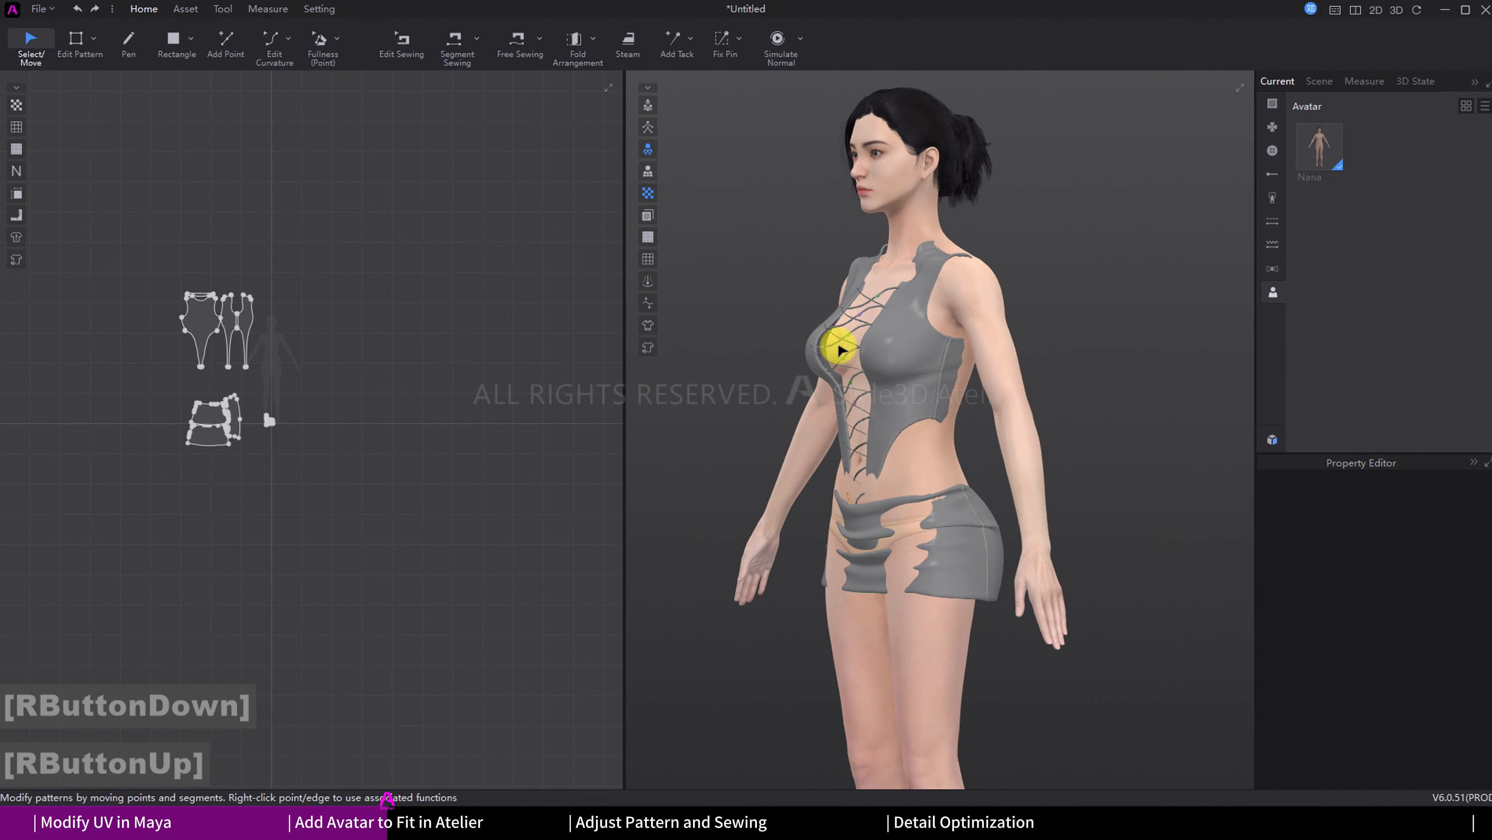
pyautogui.click(647, 237)
pyautogui.moveTo(900, 532); pyautogui.dragTo(1007, 334, button='right')
# Step: Open the avatar for editing and switch its size parameters from Basic to Advanced
pyautogui.click(1005, 333)
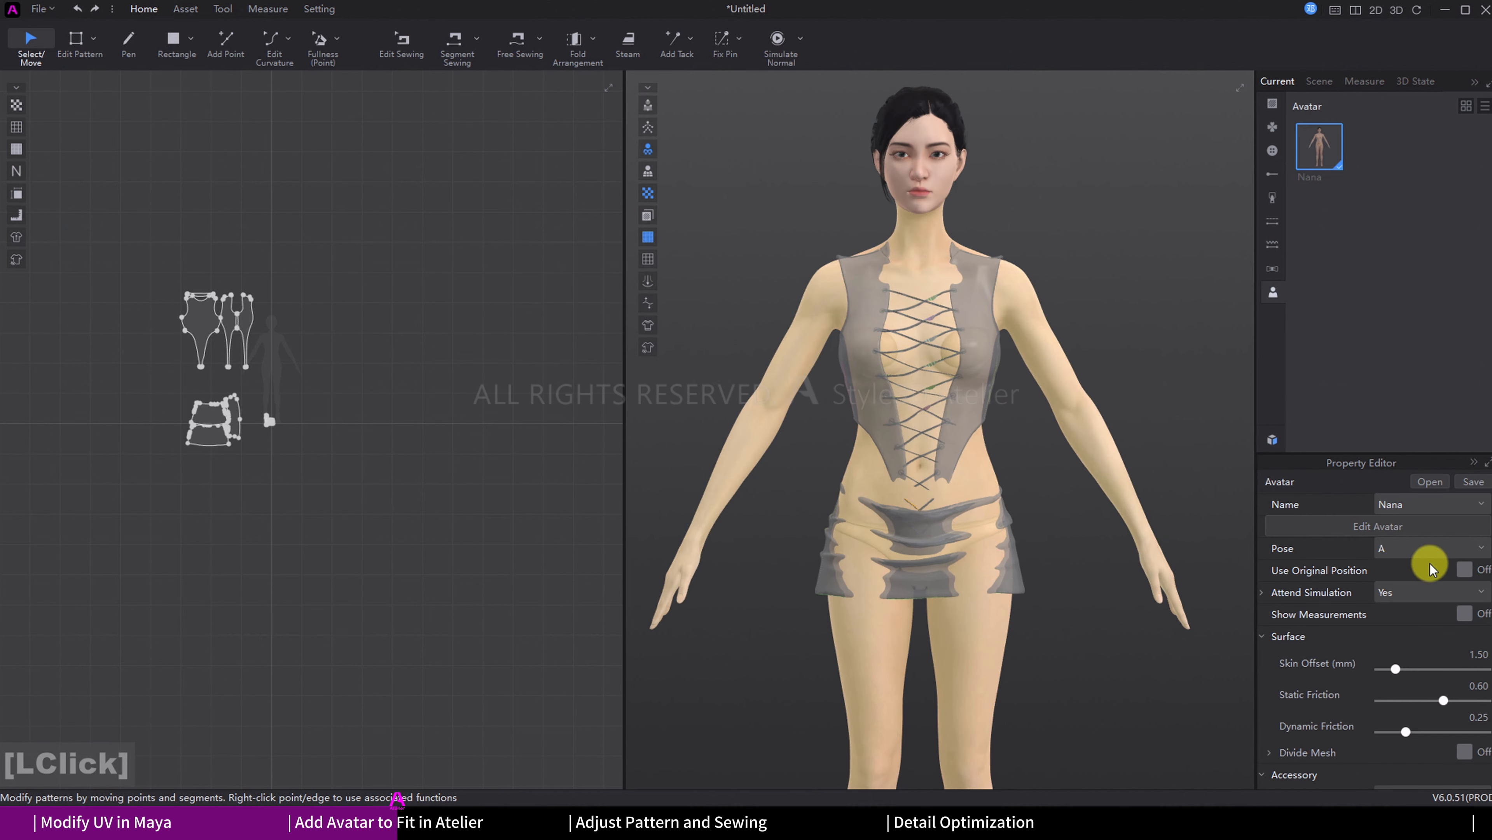
pyautogui.click(1377, 526)
pyautogui.click(141, 87)
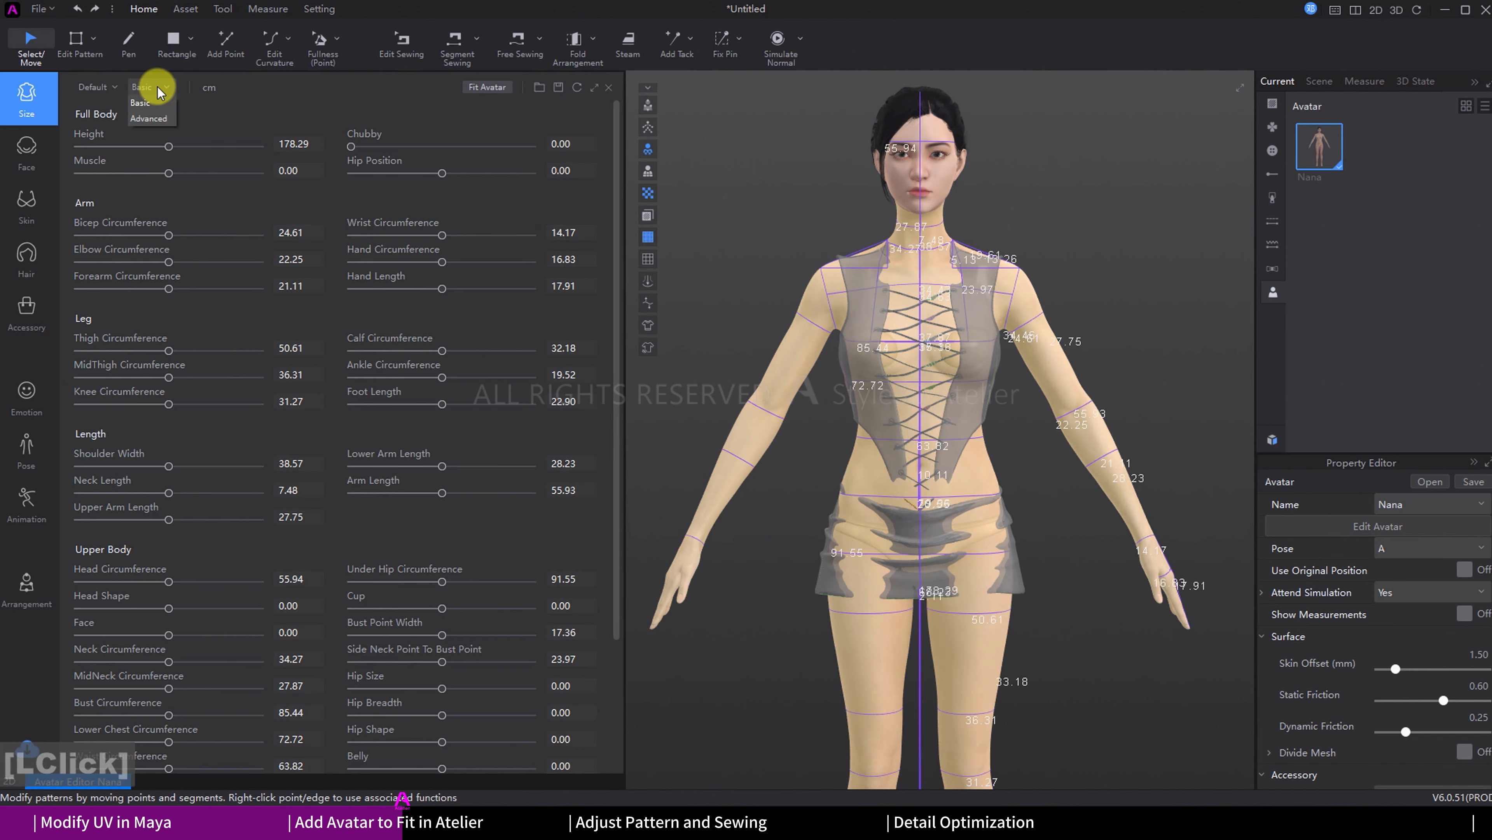
pyautogui.click(154, 117)
pyautogui.scroll(-2, 1031, 453)
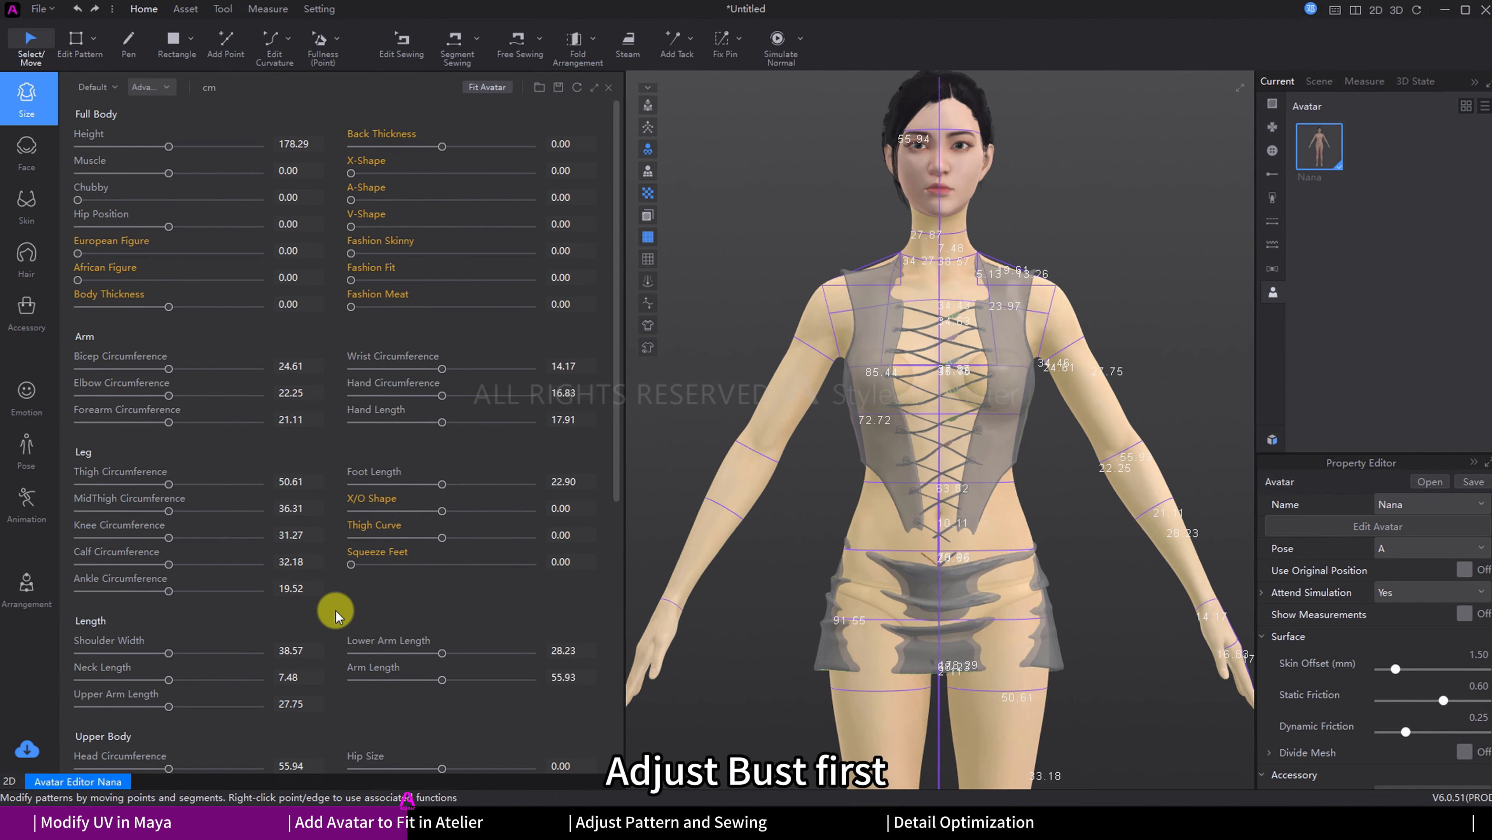
# Step: Set the avatar's Bust Circumference to 90.95 cm and its Cup to 0.28
pyautogui.scroll(-5, 337, 610)
pyautogui.moveTo(168, 571); pyautogui.dragTo(194, 571)
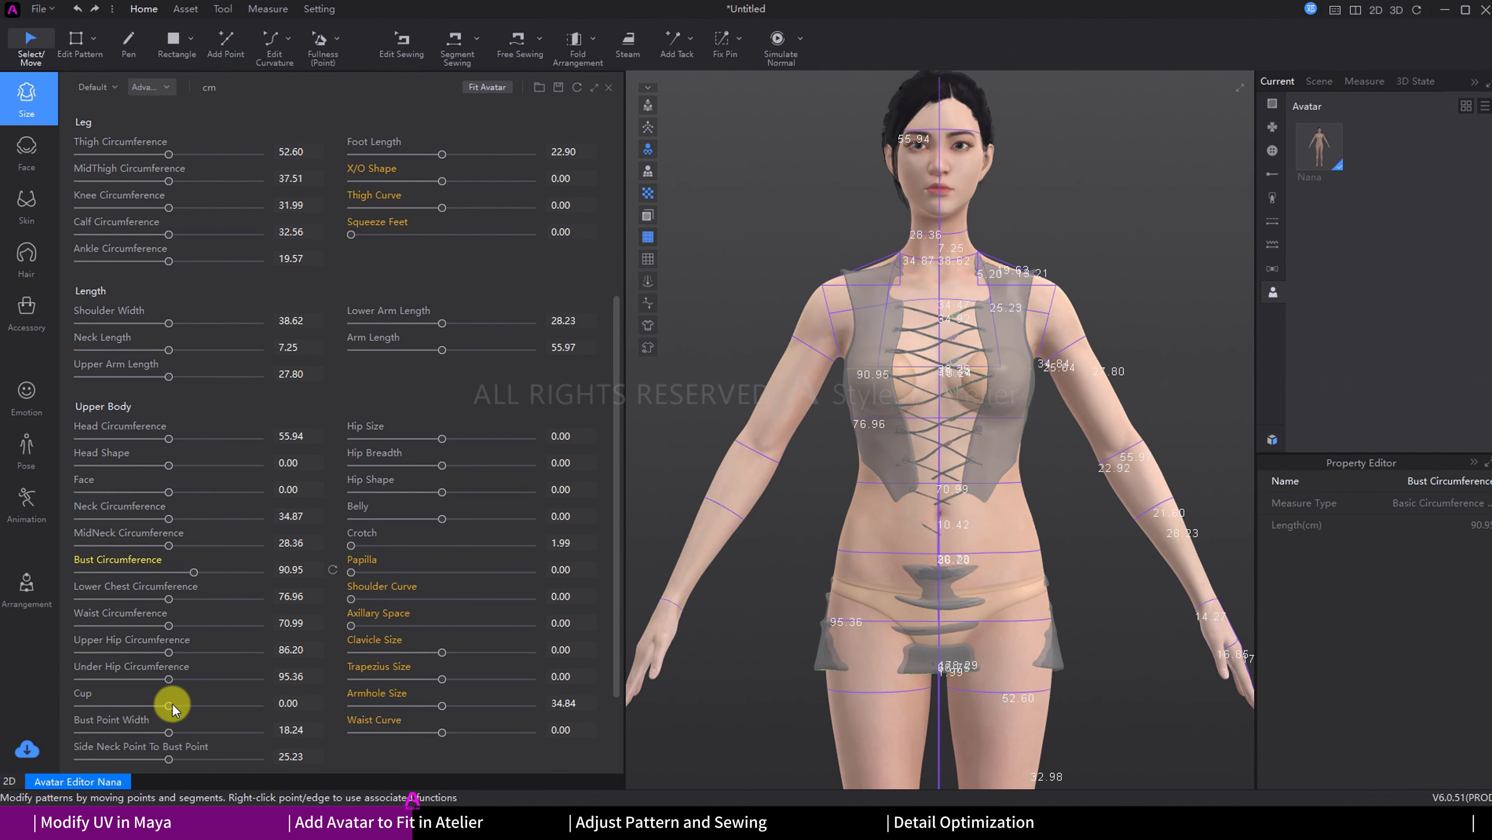
pyautogui.moveTo(171, 705); pyautogui.dragTo(180, 704)
pyautogui.moveTo(1105, 529); pyautogui.dragTo(964, 526, button='right')
pyautogui.moveTo(181, 704); pyautogui.dragTo(194, 704)
pyautogui.scroll(-1, 332, 754)
pyautogui.moveTo(964, 512); pyautogui.dragTo(1046, 507, button='right')
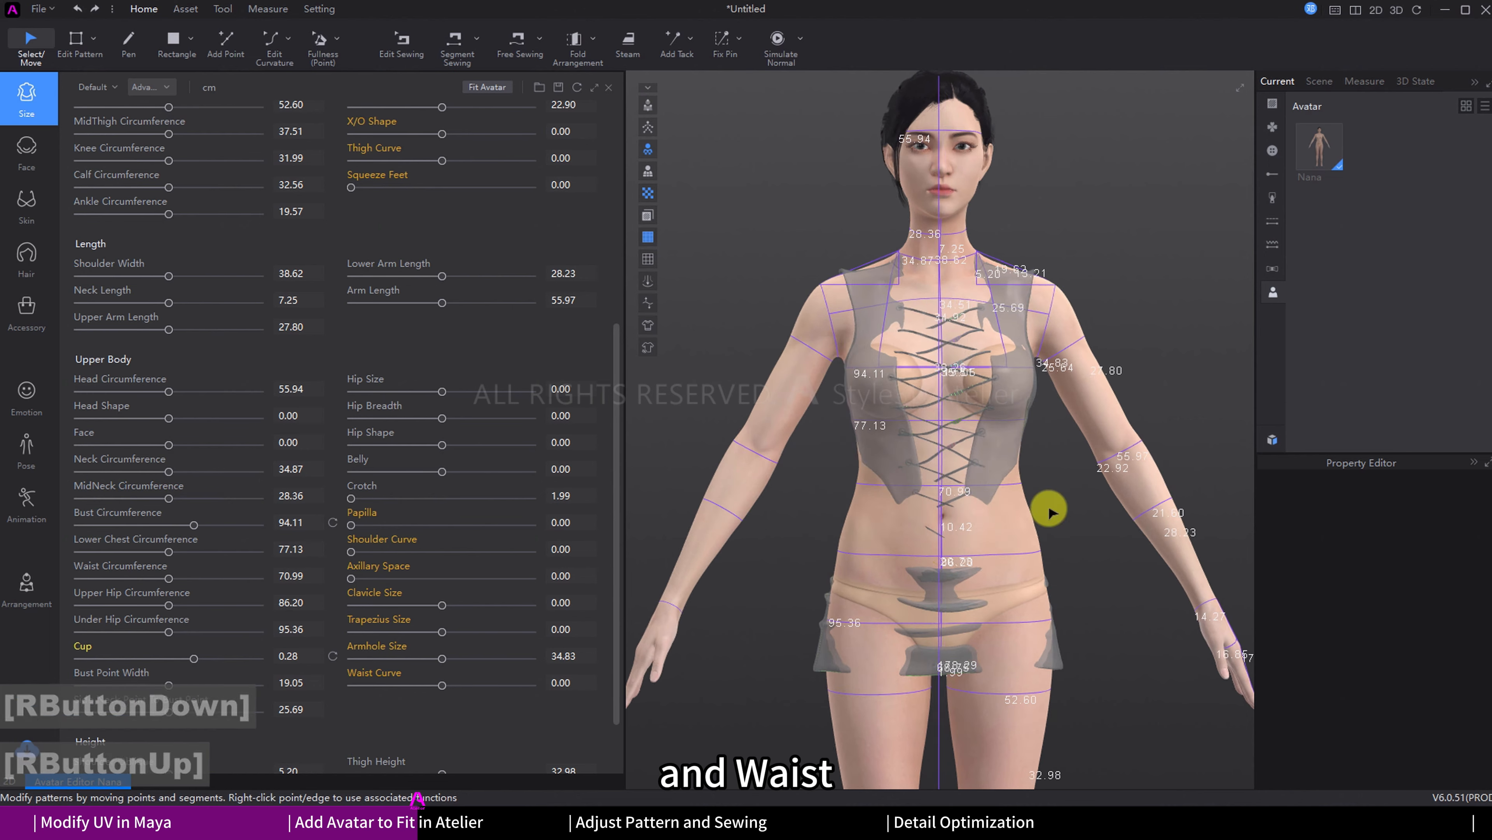
# Step: Reduce the avatar's Waist Circumference to 66.39 cm, and set Hip Size to 0.77 and Belly to -0.26
pyautogui.moveTo(169, 578); pyautogui.dragTo(151, 581)
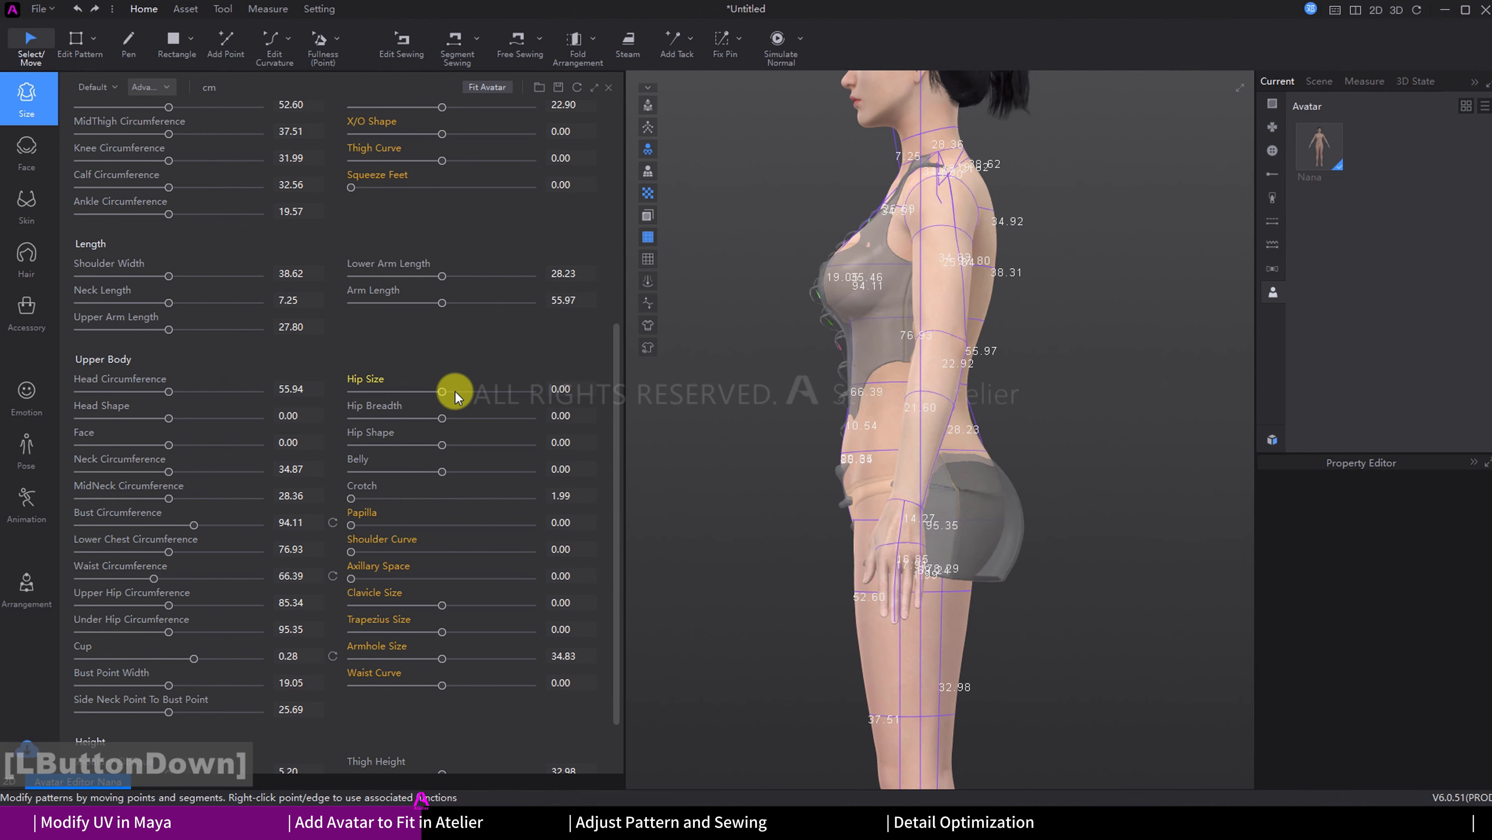
pyautogui.moveTo(450, 391); pyautogui.dragTo(511, 392)
pyautogui.rightClick(1004, 410)
pyautogui.moveTo(442, 471); pyautogui.dragTo(414, 471)
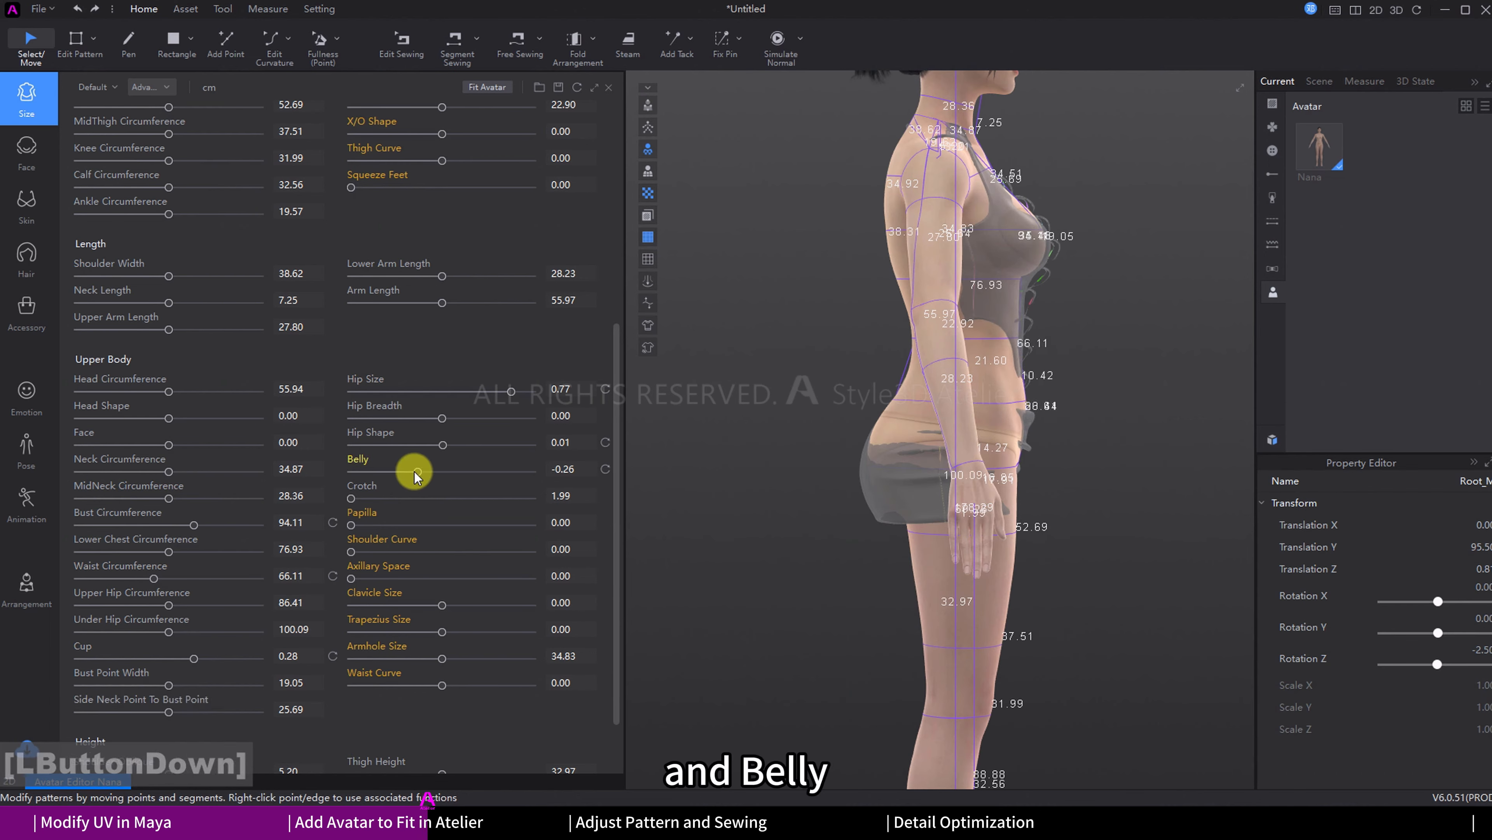
# Step: Reduce the avatar's Back Thickness, leave the avatar editor, and restore the opaque garment display
pyautogui.moveTo(442, 146); pyautogui.dragTo(361, 146)
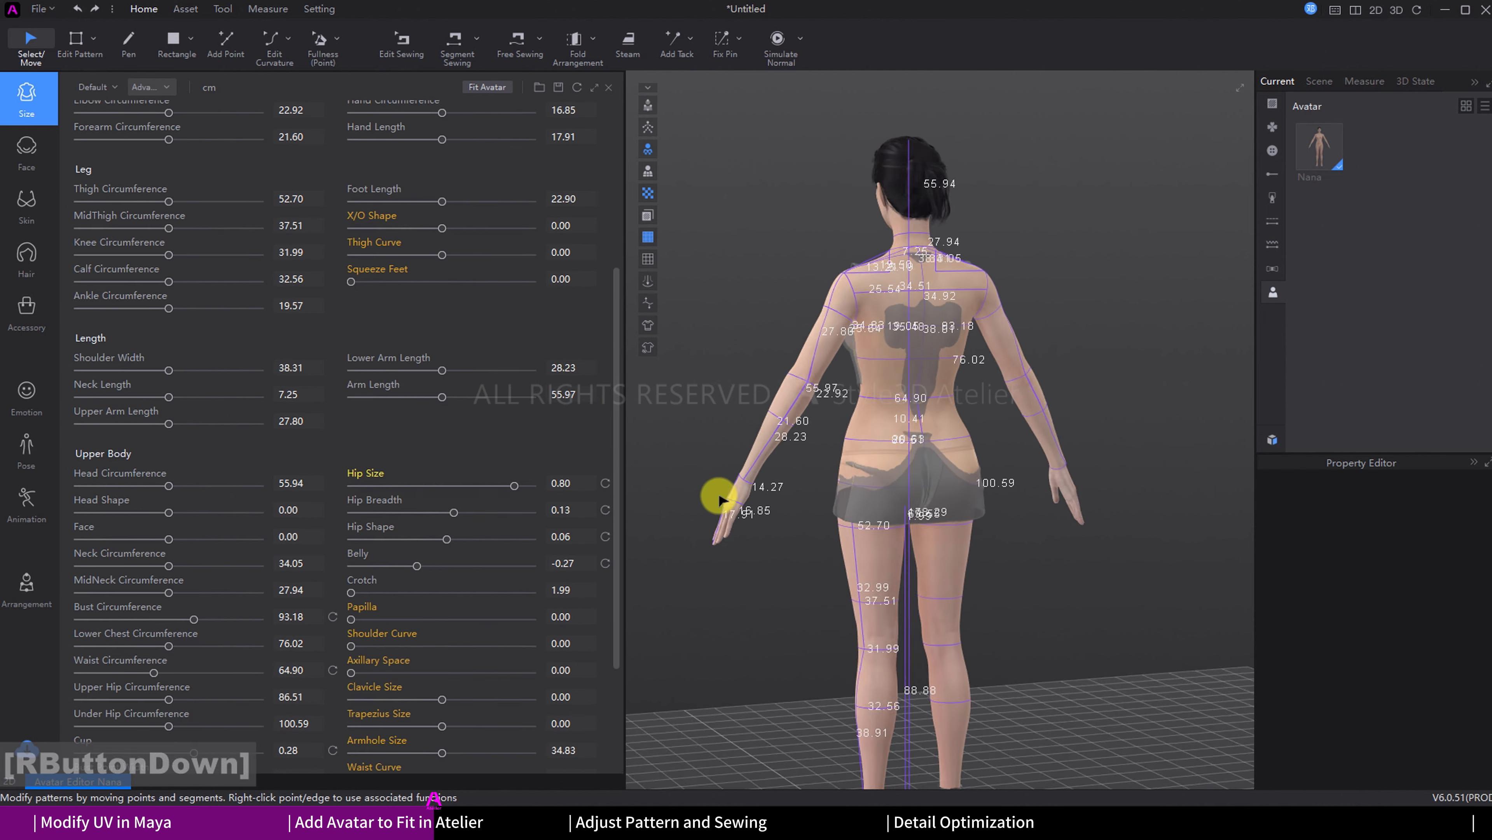
pyautogui.moveTo(717, 493); pyautogui.dragTo(1008, 491, button='right')
pyautogui.press('2')
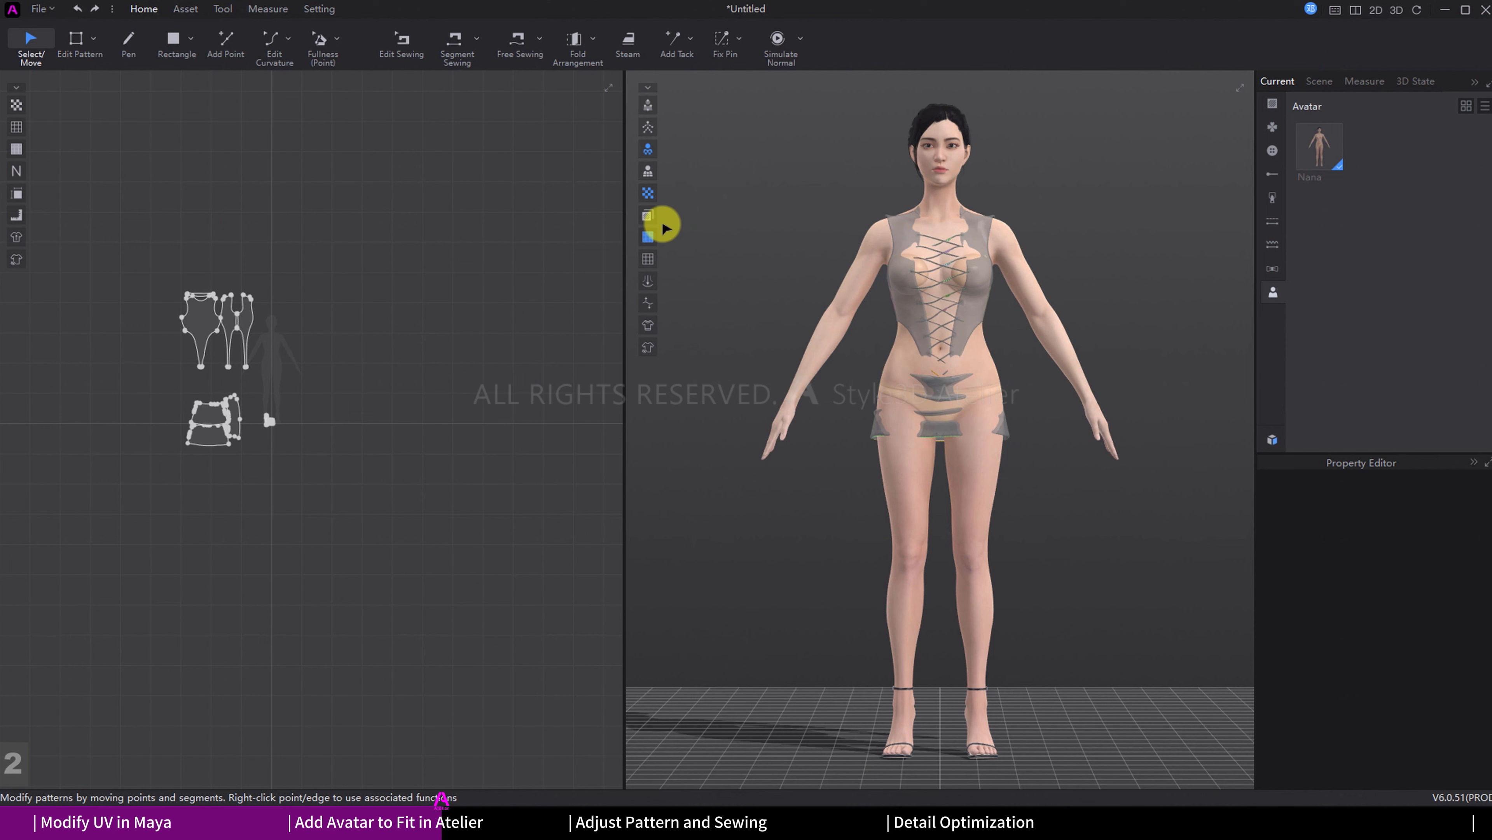
pyautogui.click(649, 237)
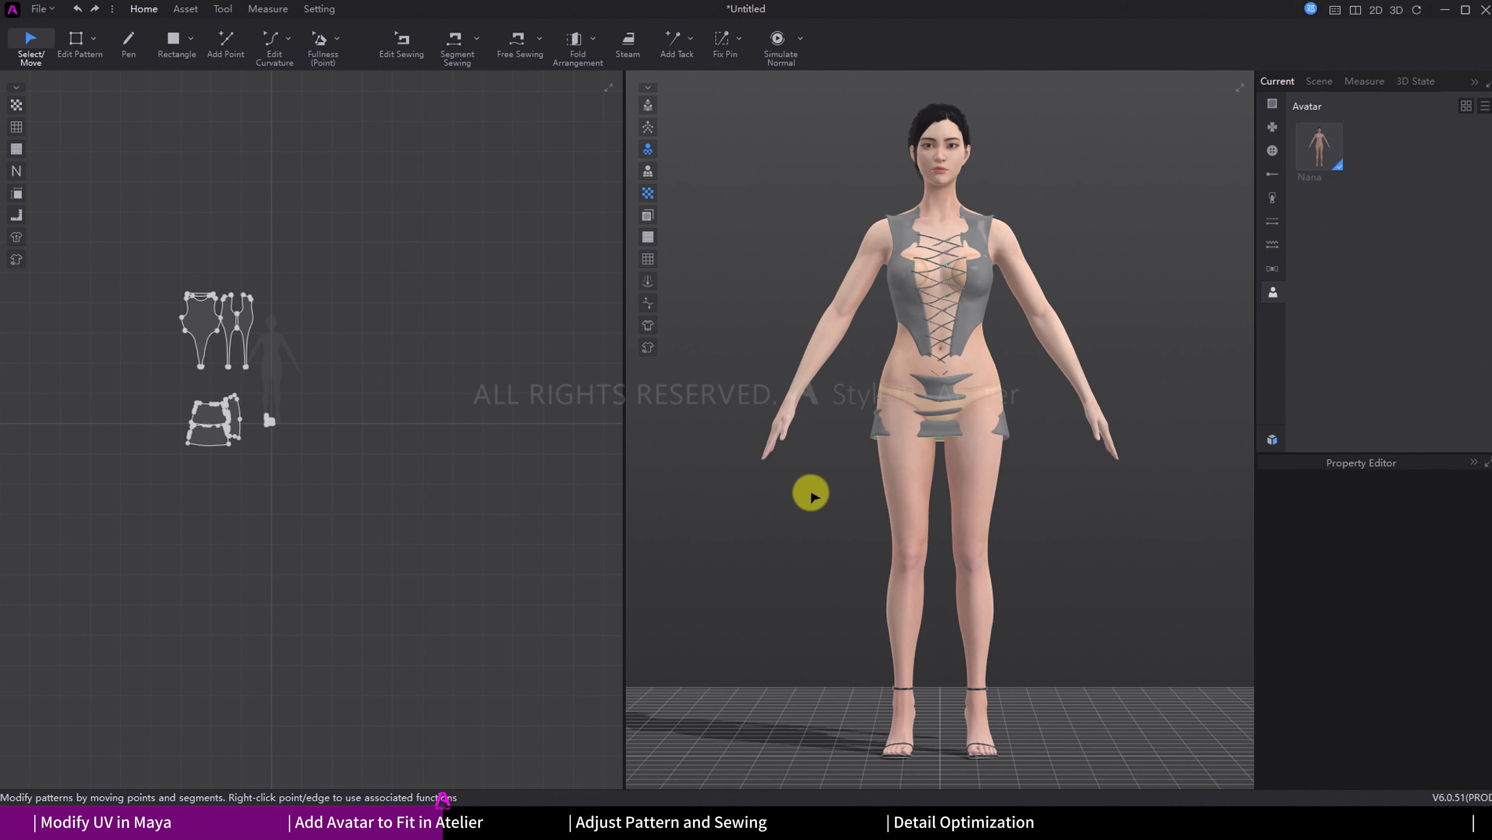
# Step: Duplicate all garment patterns, place the copy beside the avatar in 3D, and freeze it as a reference model
pyautogui.moveTo(350, 234); pyautogui.dragTo(126, 502)
pyautogui.hotkey('ctrl', 'c')
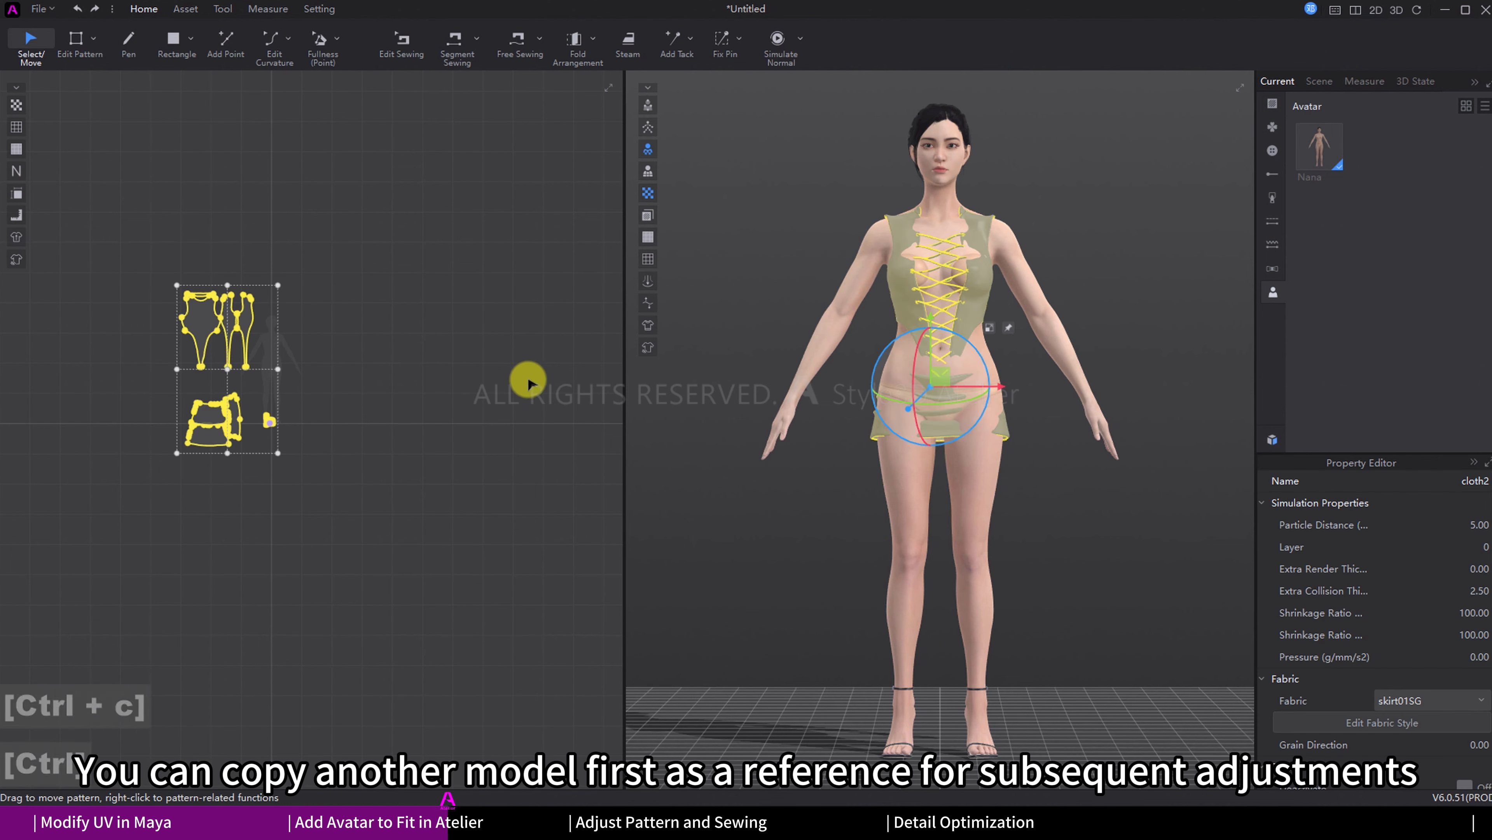
pyautogui.hotkey('ctrl', 'v')
pyautogui.click(399, 369)
pyautogui.scroll(8, 970, 382)
pyautogui.moveTo(1100, 379); pyautogui.dragTo(1020, 376)
pyautogui.scroll(-6, 1000, 376)
pyautogui.moveTo(1080, 472); pyautogui.dragTo(1080, 463)
pyautogui.hotkey('ctrl', 'j')
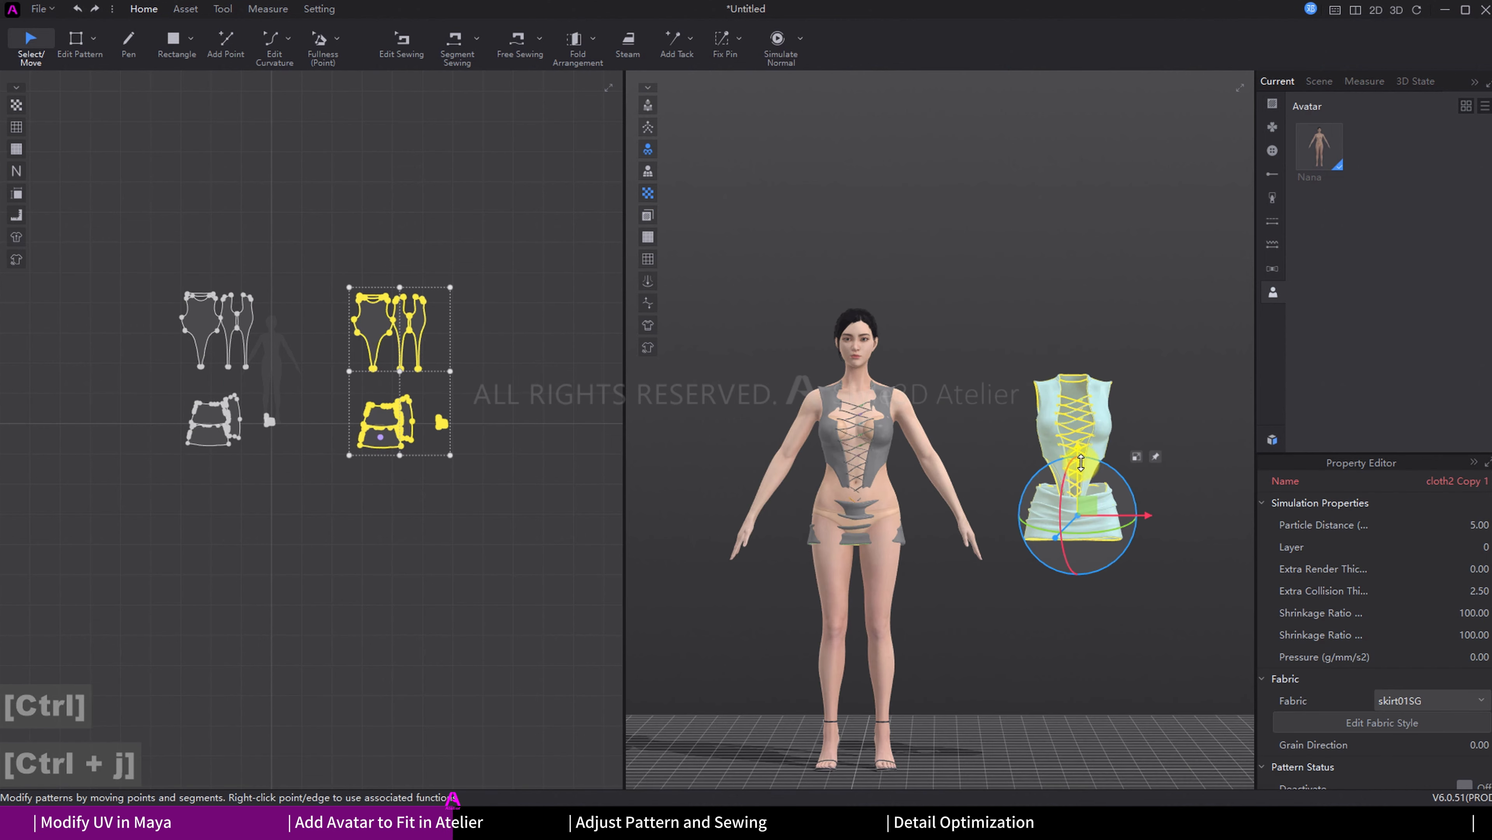
pyautogui.click(976, 421)
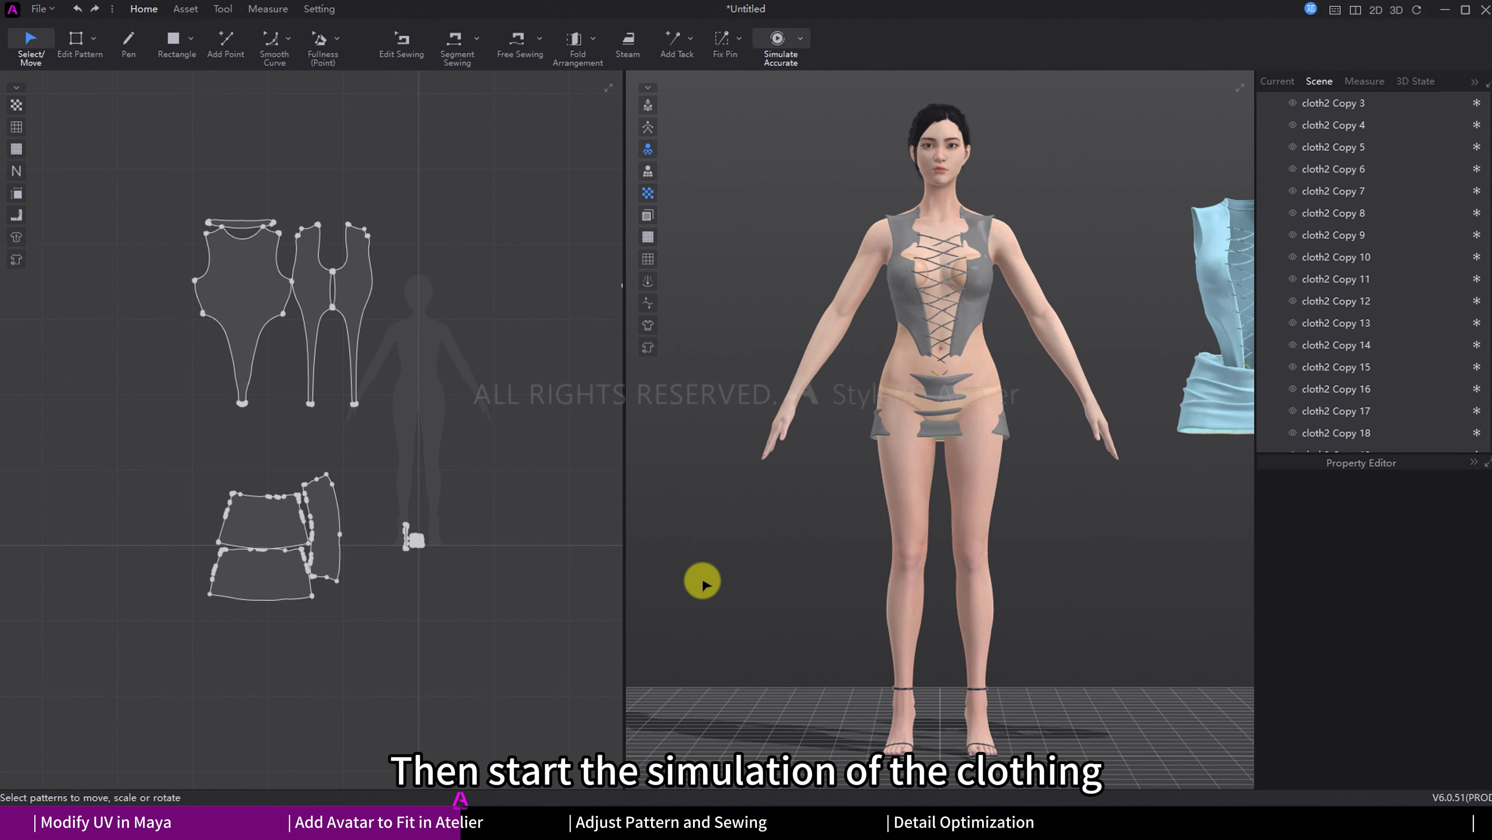
# Step: Enable Solidify on all patterns with a strength of 99
pyautogui.click(459, 368)
pyautogui.hotkey('ctrl', 'a')
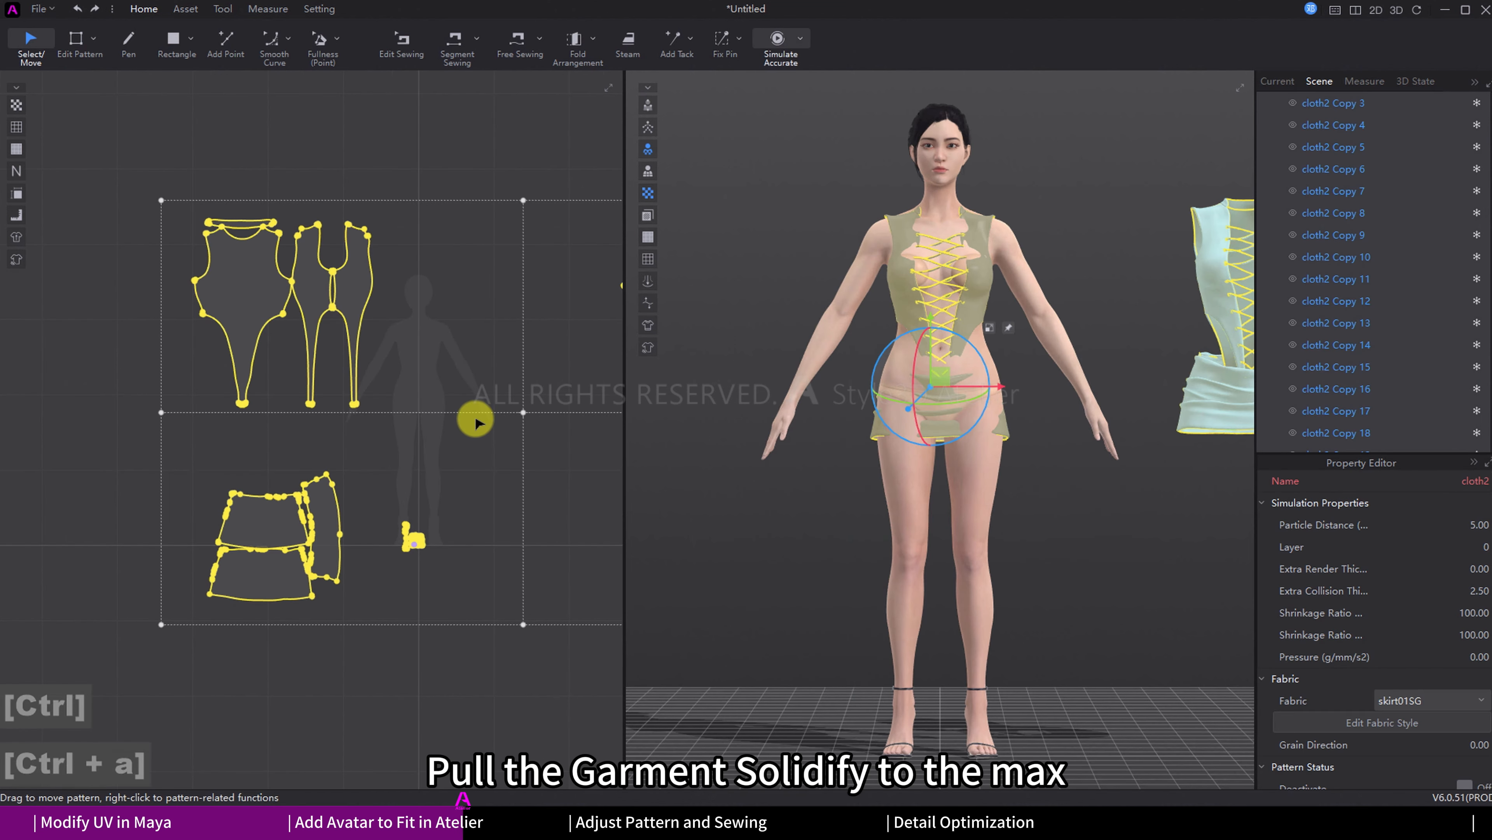
pyautogui.scroll(-2, 1412, 685)
pyautogui.click(1477, 693)
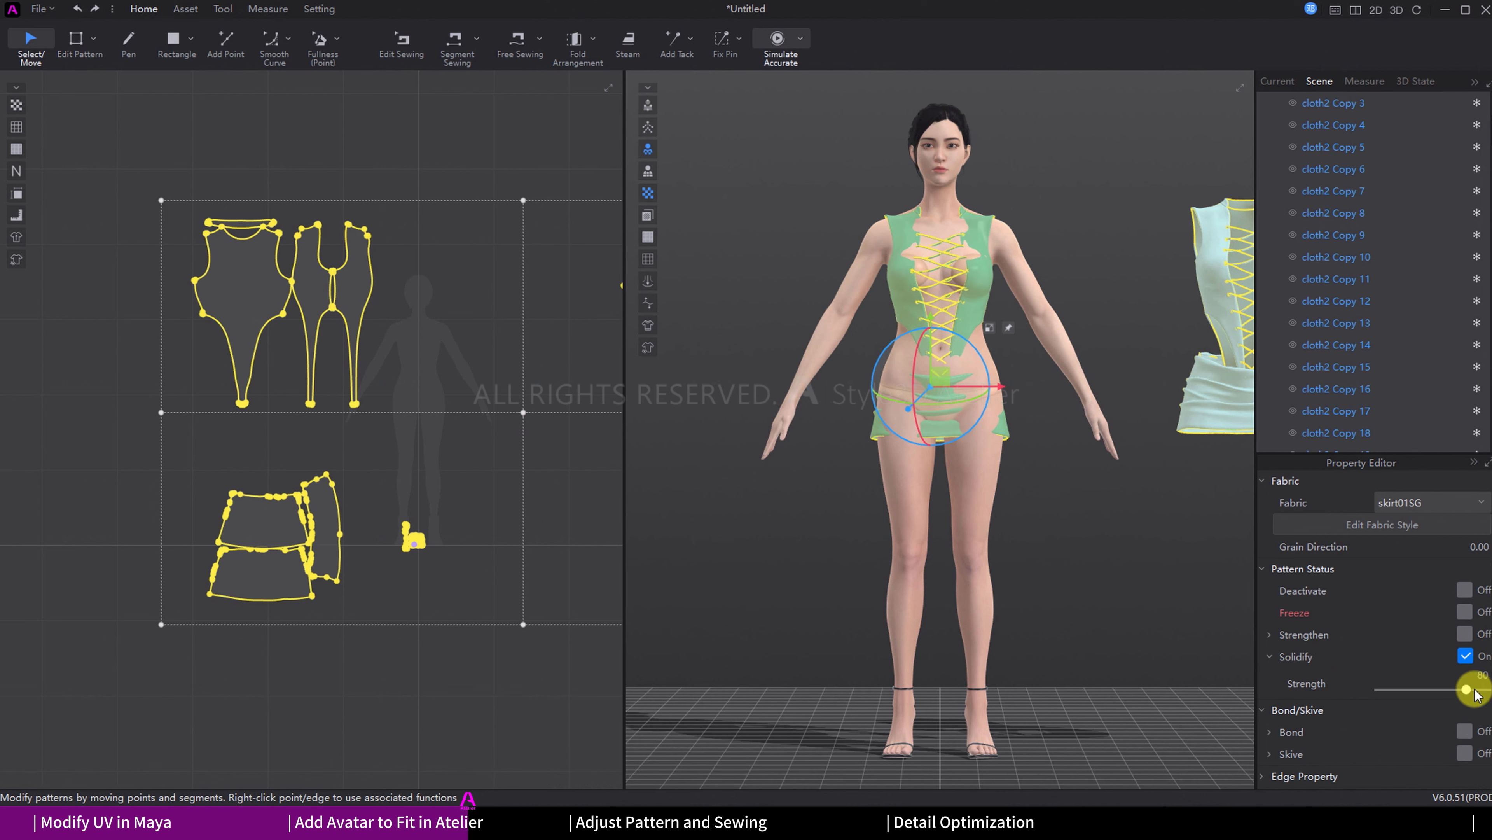
pyautogui.moveTo(1469, 688); pyautogui.dragTo(1488, 689)
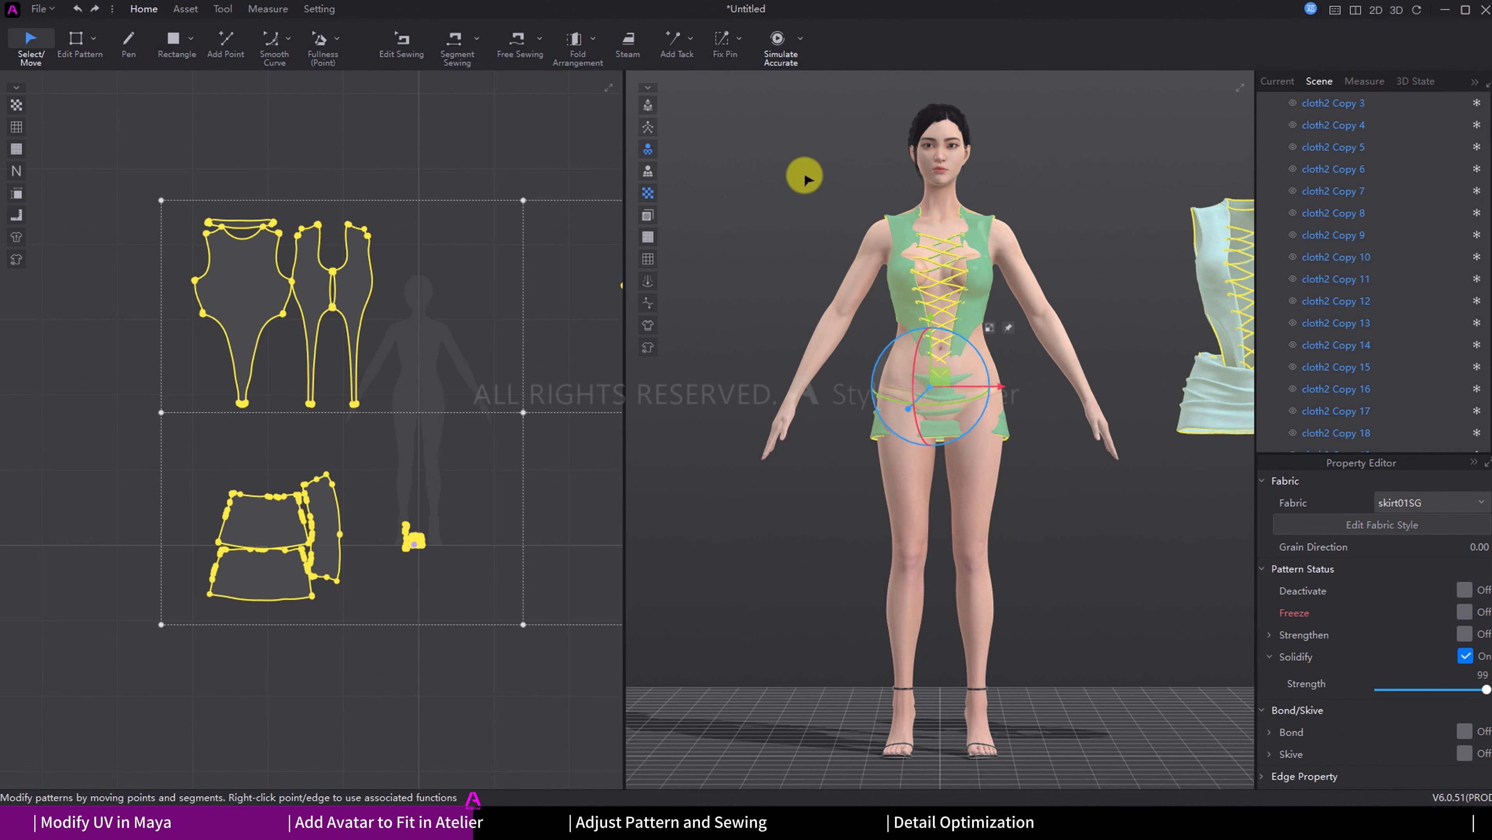
# Step: Run a brief simulation of the whole garment on the avatar and stop it
pyautogui.click(803, 236)
pyautogui.press('space')
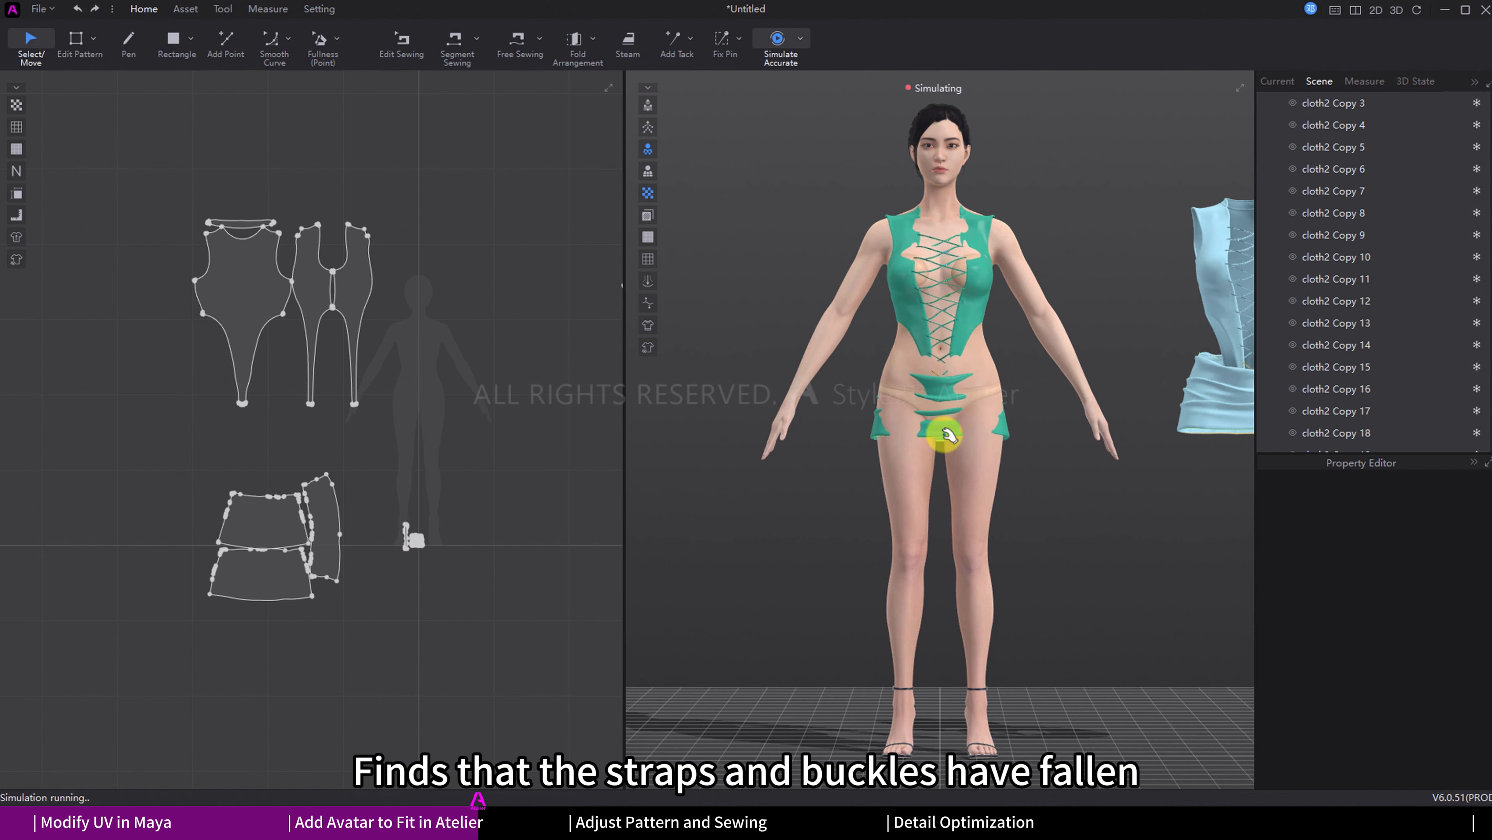
pyautogui.press('space')
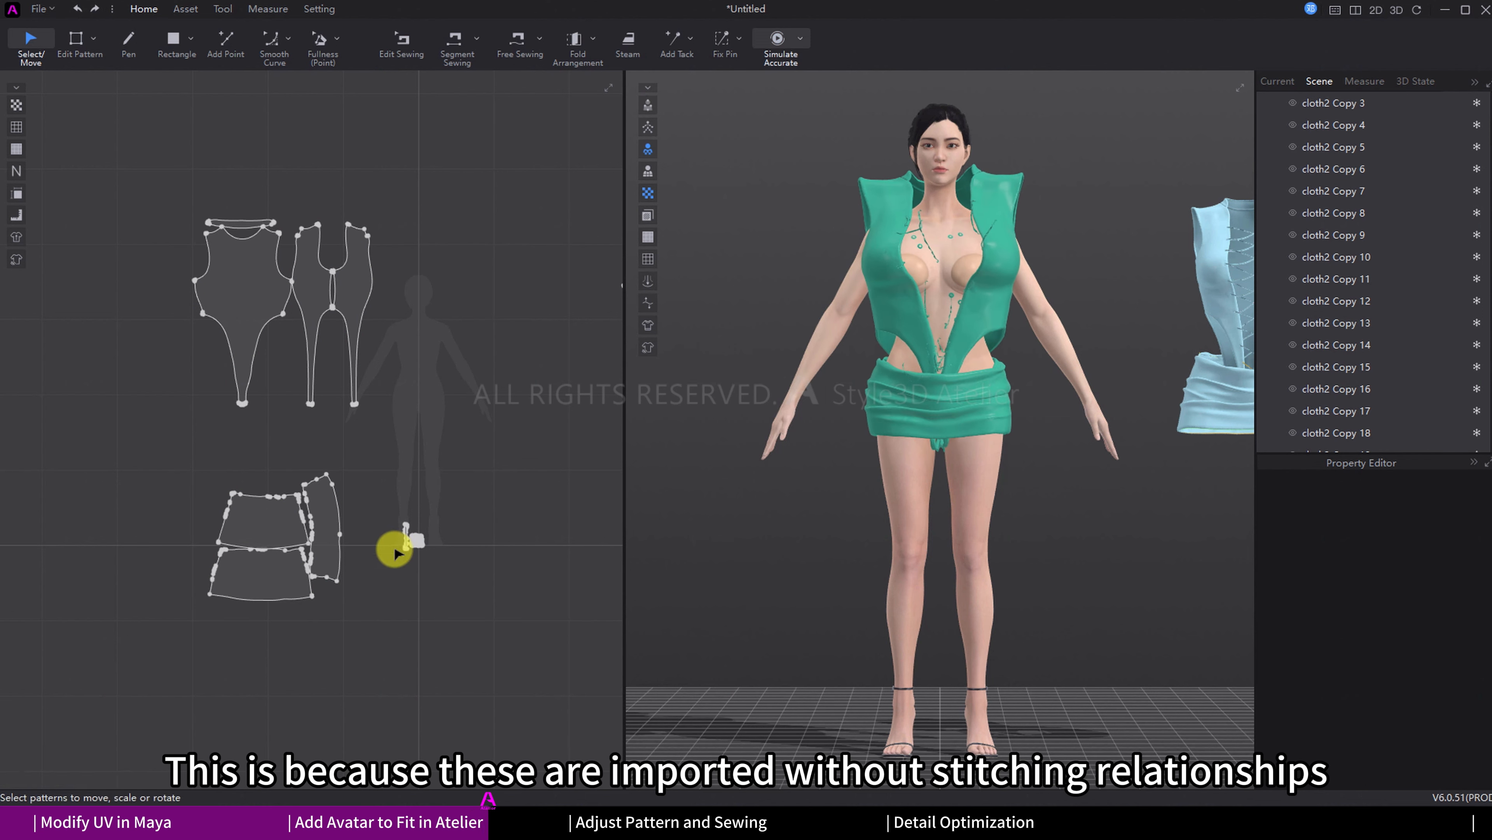
# Step: Deactivate the small drawstring patterns and the skirt patterns, and hide both in the 3D view
pyautogui.moveTo(375, 466); pyautogui.dragTo(450, 572)
pyautogui.click(1463, 589)
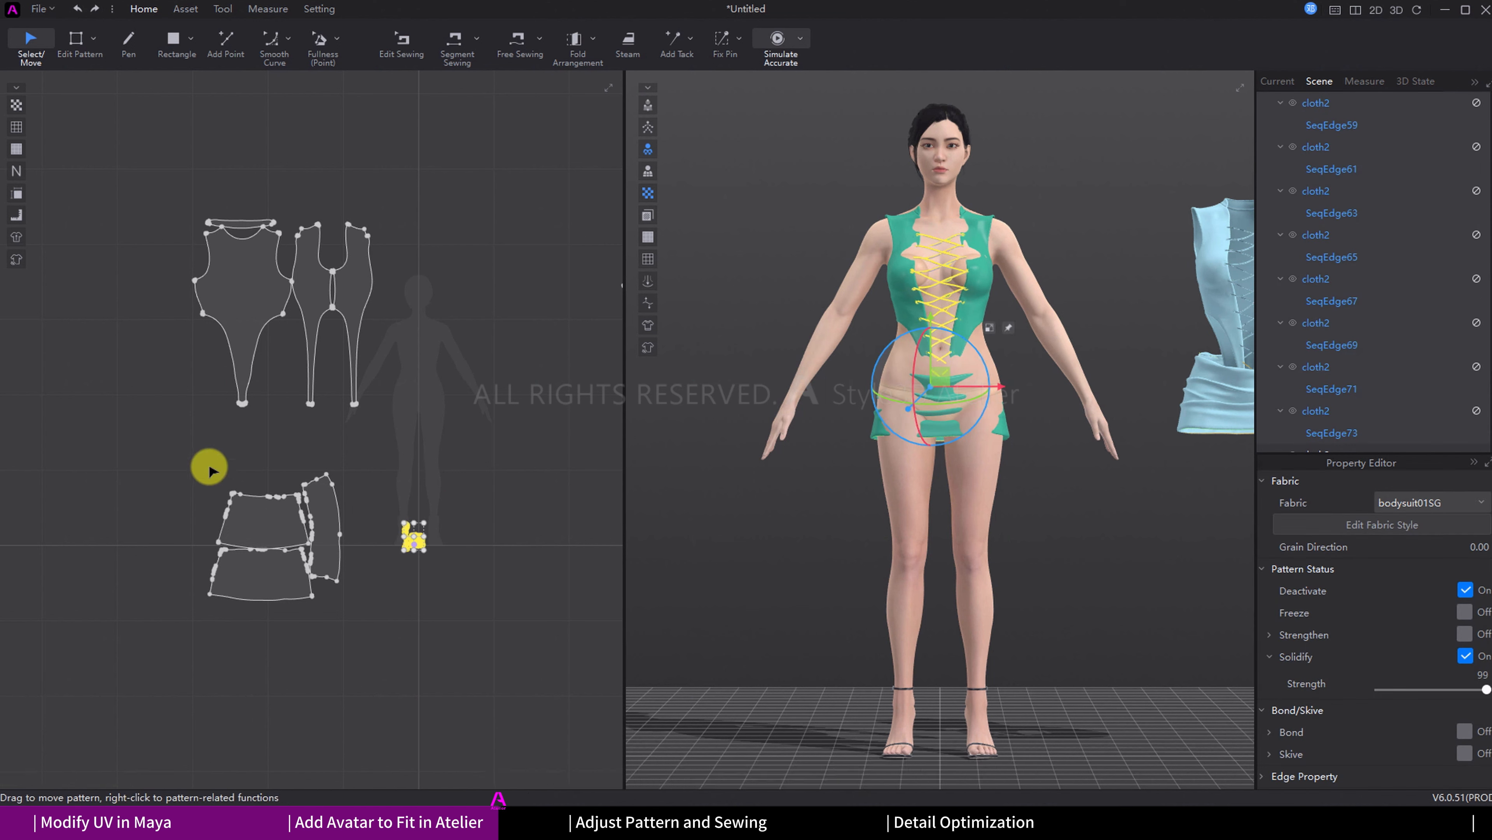
pyautogui.moveTo(209, 467); pyautogui.dragTo(372, 641)
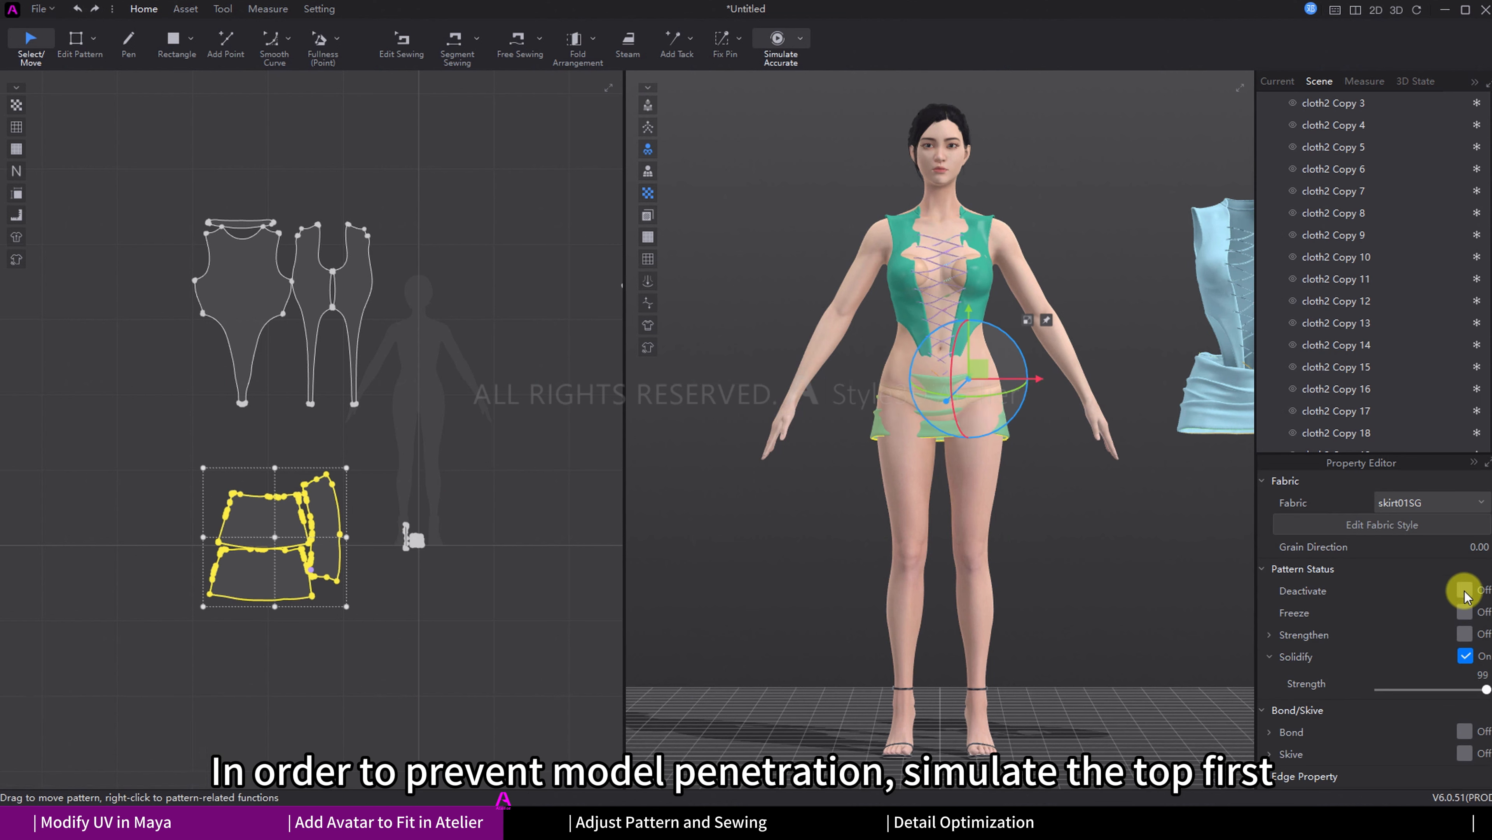
pyautogui.click(1463, 589)
pyautogui.moveTo(479, 441); pyautogui.dragTo(126, 653)
pyautogui.hotkey('shift', 'q')
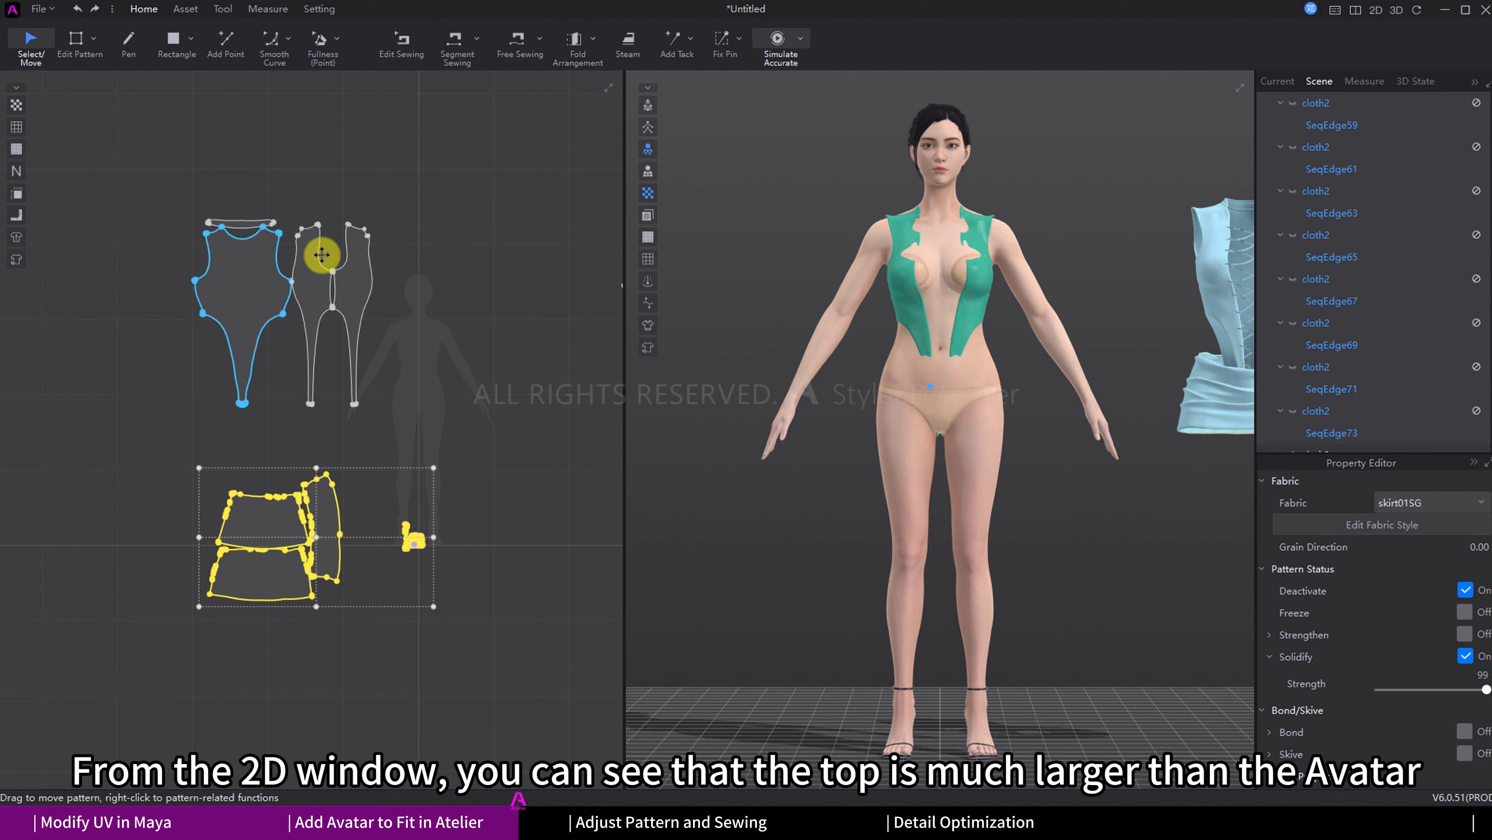
# Step: Rearrange the 2D patterns so the bodysuit pieces and the skirt pieces lie on opposite sides of the avatar silhouette
pyautogui.moveTo(411, 181); pyautogui.dragTo(176, 419)
pyautogui.moveTo(241, 278); pyautogui.dragTo(233, 373)
pyautogui.moveTo(376, 456); pyautogui.dragTo(182, 624)
pyautogui.moveTo(256, 522); pyautogui.dragTo(523, 410)
# Step: Simulate only the bodysuit on the avatar and stop the simulation
pyautogui.click(832, 229)
pyautogui.press('space')
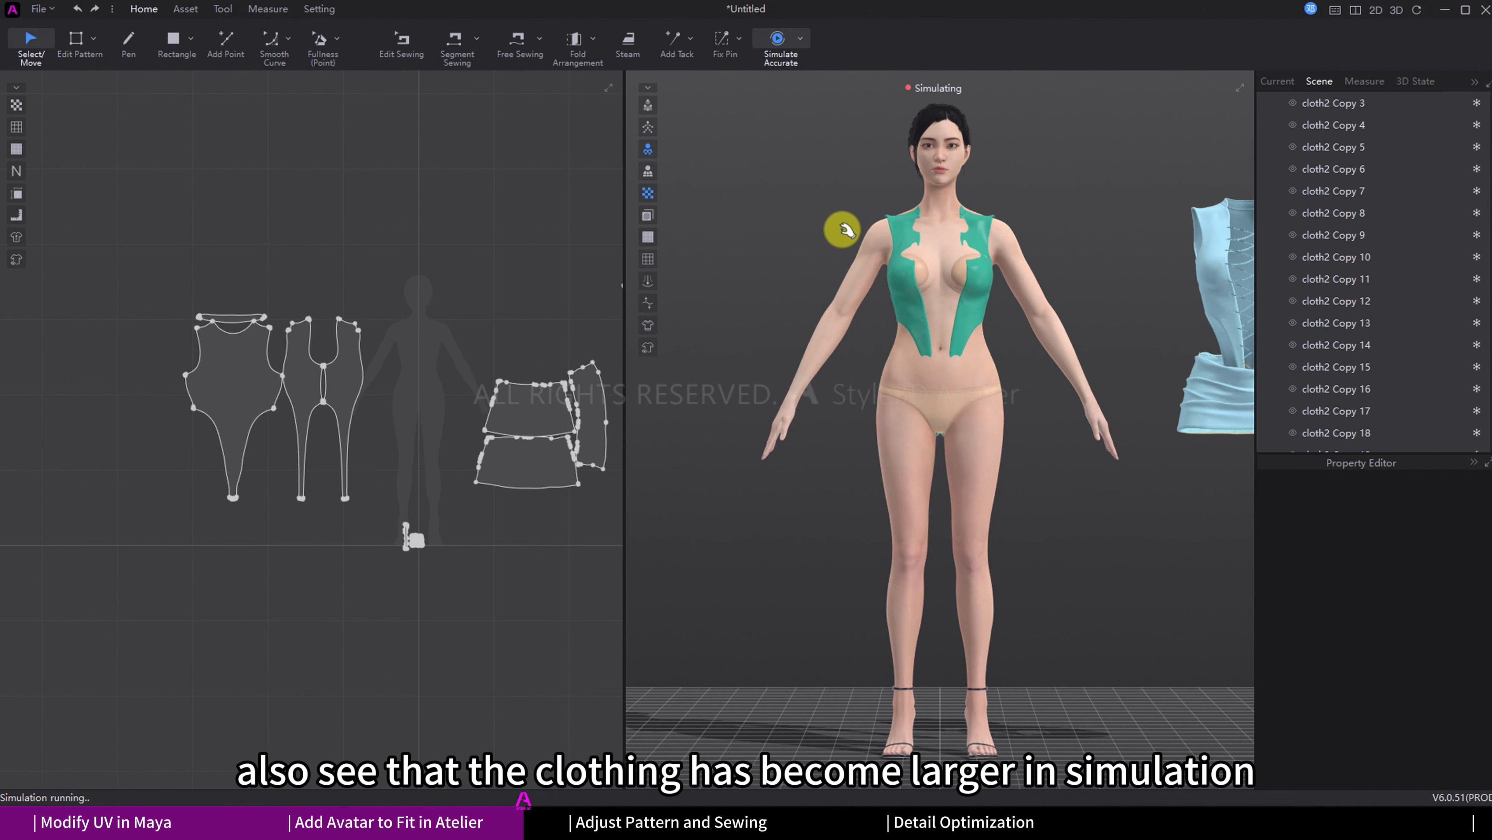
pyautogui.press('space')
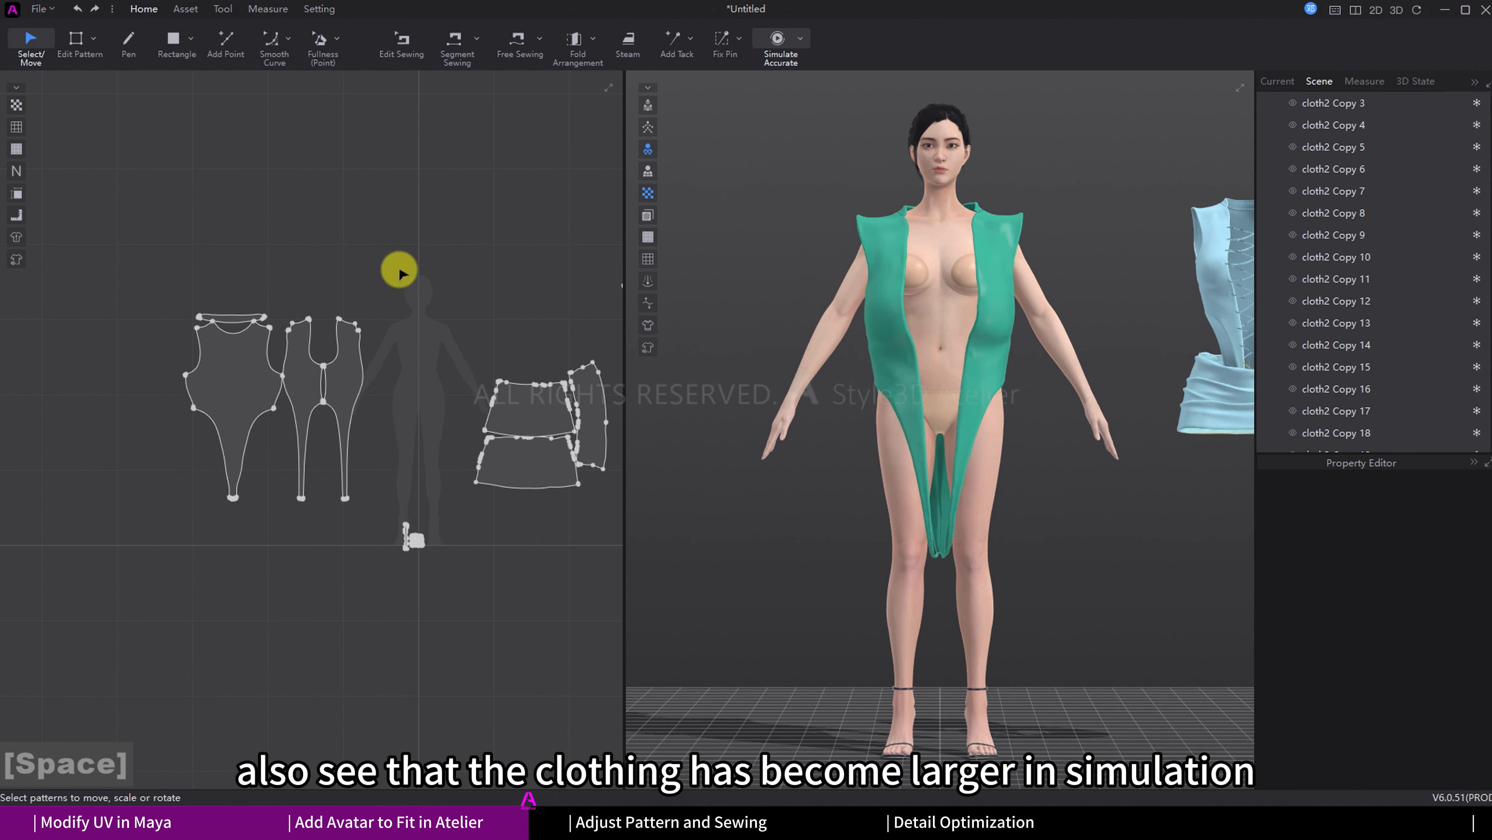
# Step: Shrink the bodysuit patterns proportionally toward the avatar's size, first in the 2D window and again in the 3D window
pyautogui.moveTo(400, 272); pyautogui.dragTo(139, 486)
pyautogui.moveTo(372, 305); pyautogui.dragTo(347, 332)
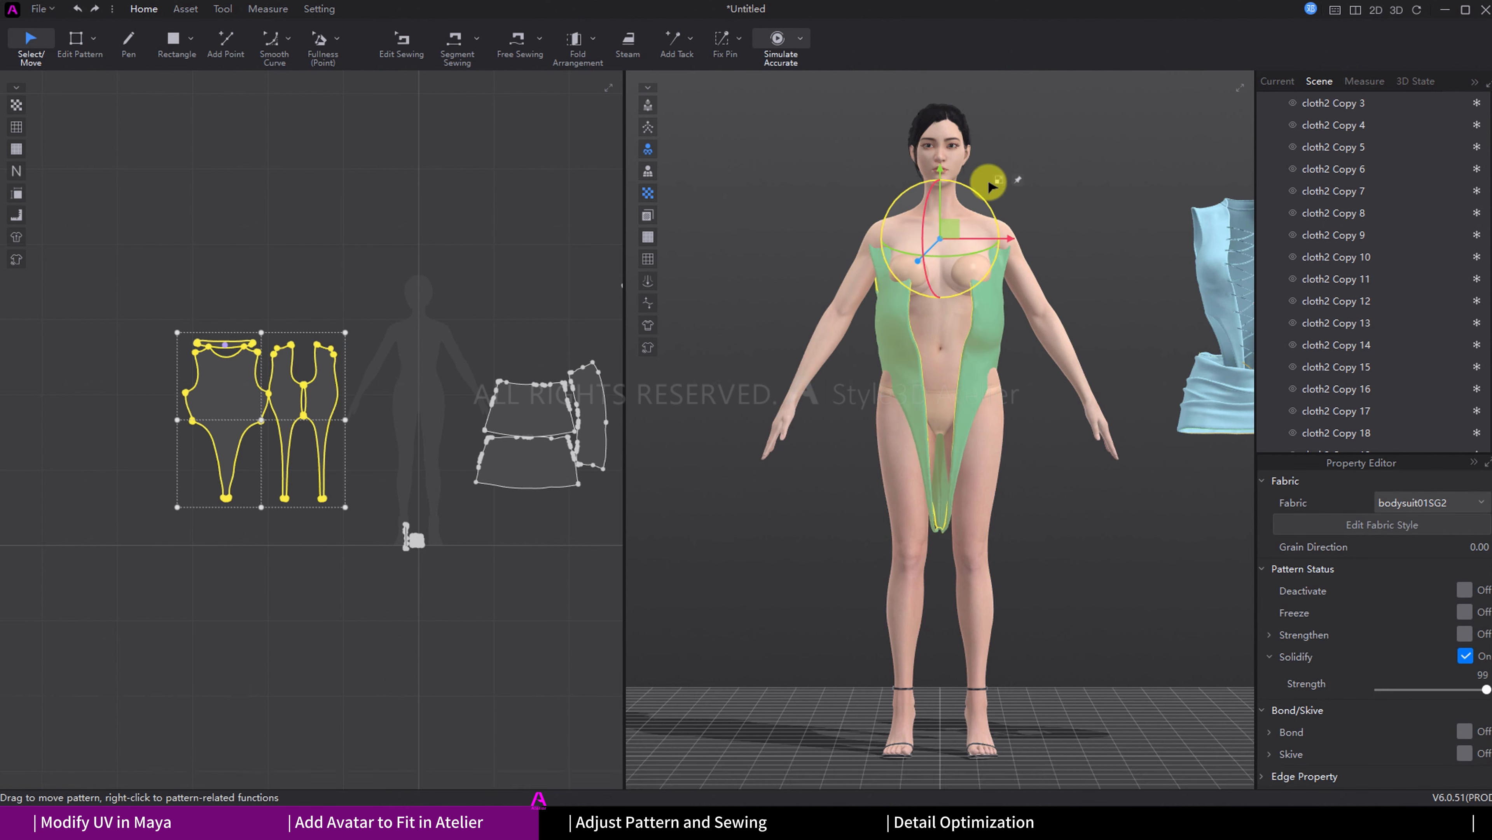
pyautogui.click(1001, 189)
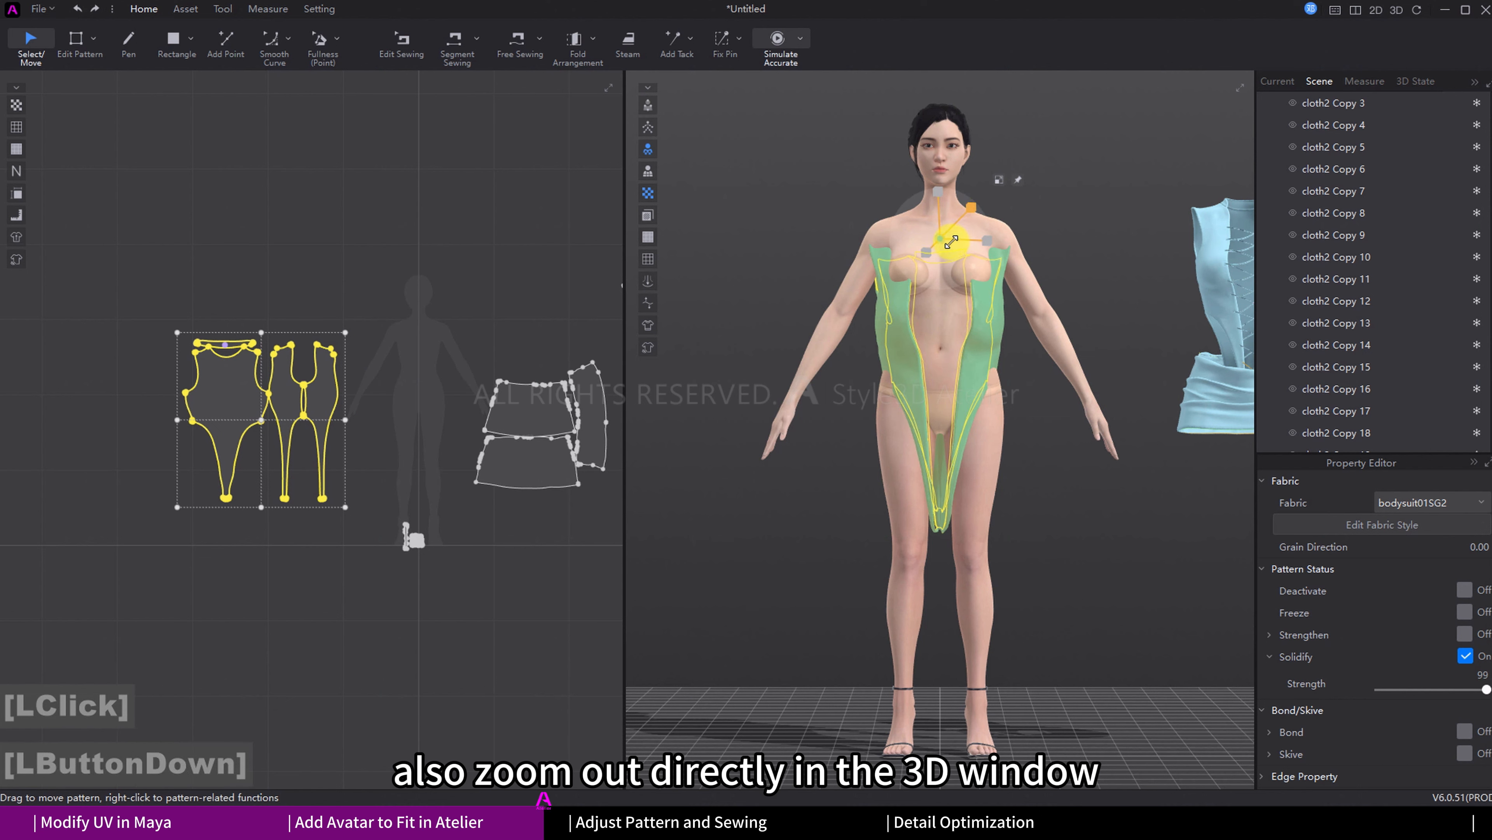
pyautogui.moveTo(944, 258); pyautogui.dragTo(911, 214)
# Step: Refine the bodysuit's scale in 3D between simulation runs so it fits the avatar's torso
pyautogui.press('space')
pyautogui.scroll(-5, 970, 442)
pyautogui.press('space')
pyautogui.click(975, 150)
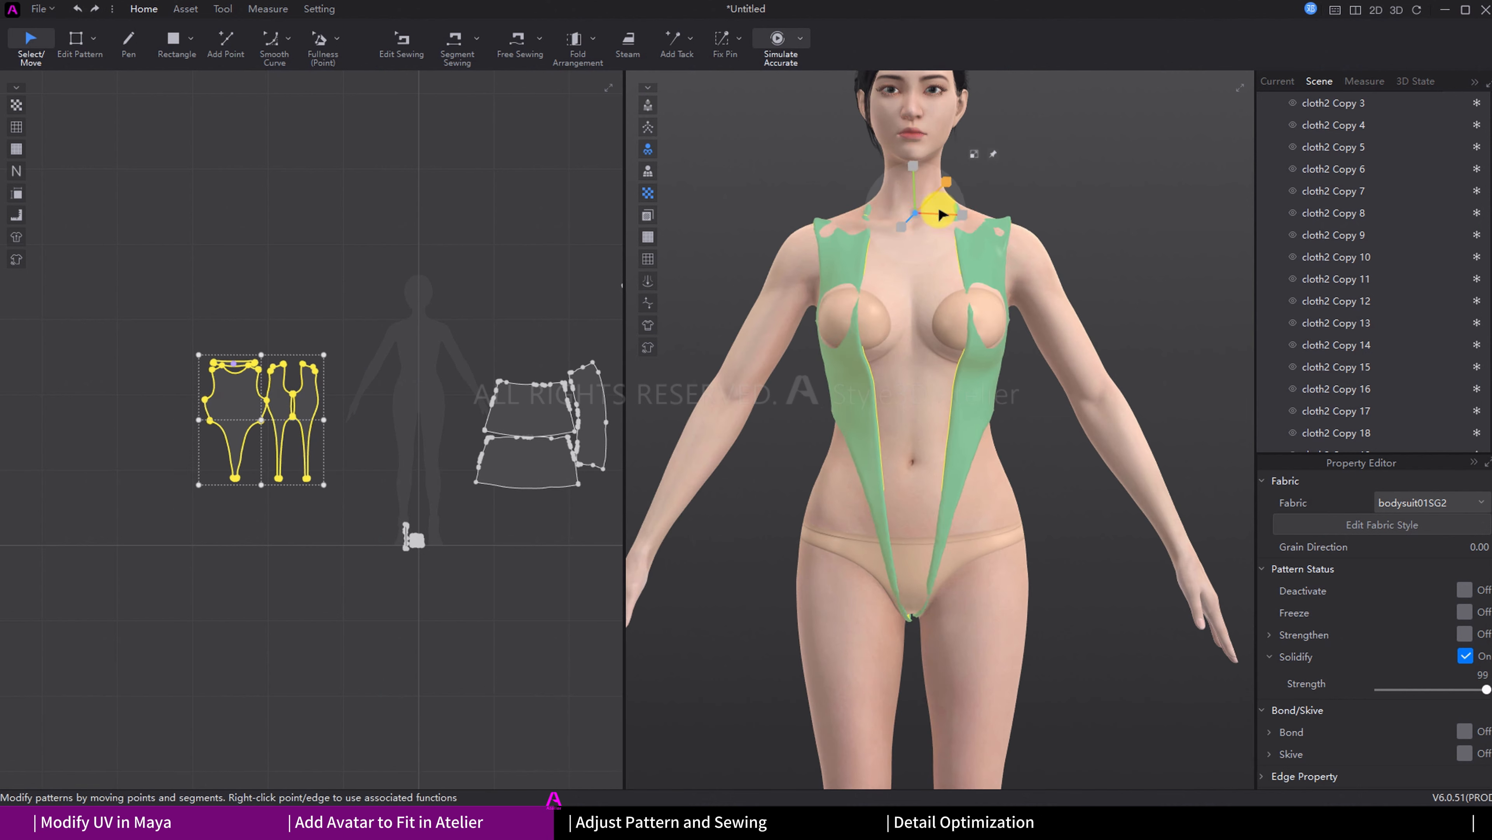
pyautogui.press('space')
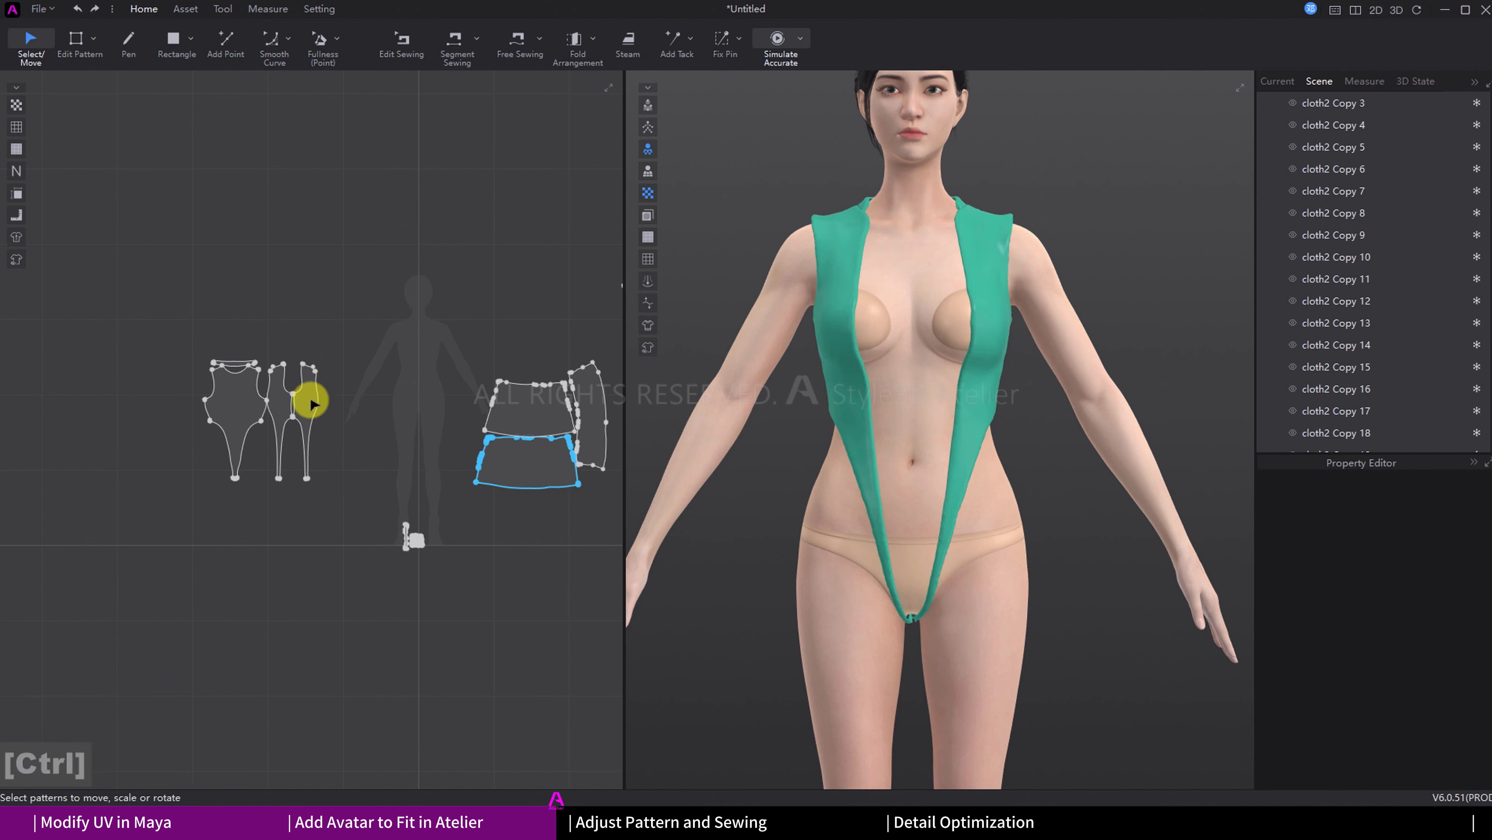
# Step: Turn off Solidify for all the bodysuit patterns and simulate the bodysuit on the avatar
pyautogui.moveTo(196, 318); pyautogui.dragTo(341, 538)
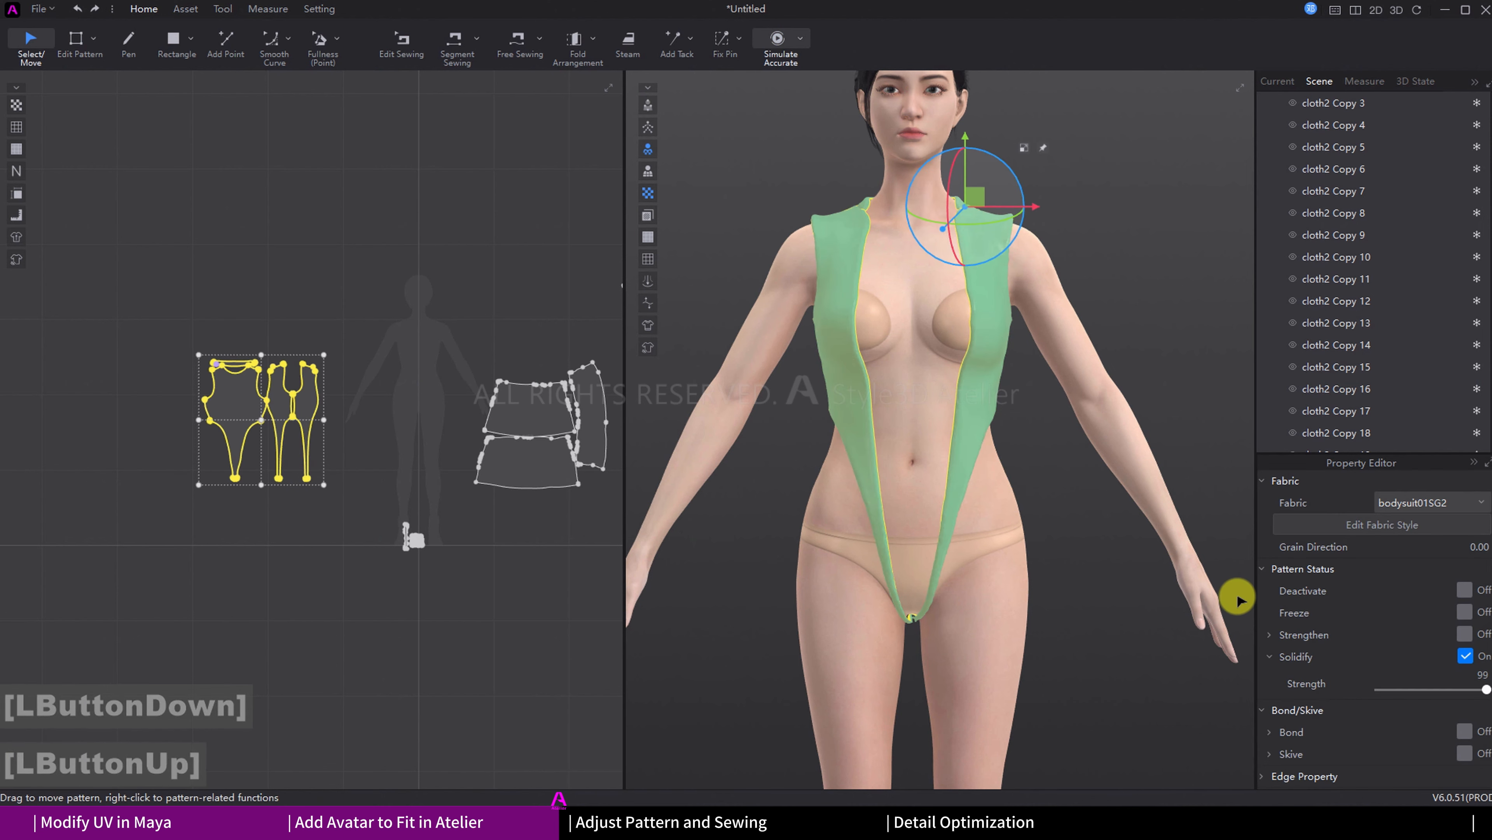
pyautogui.click(1466, 658)
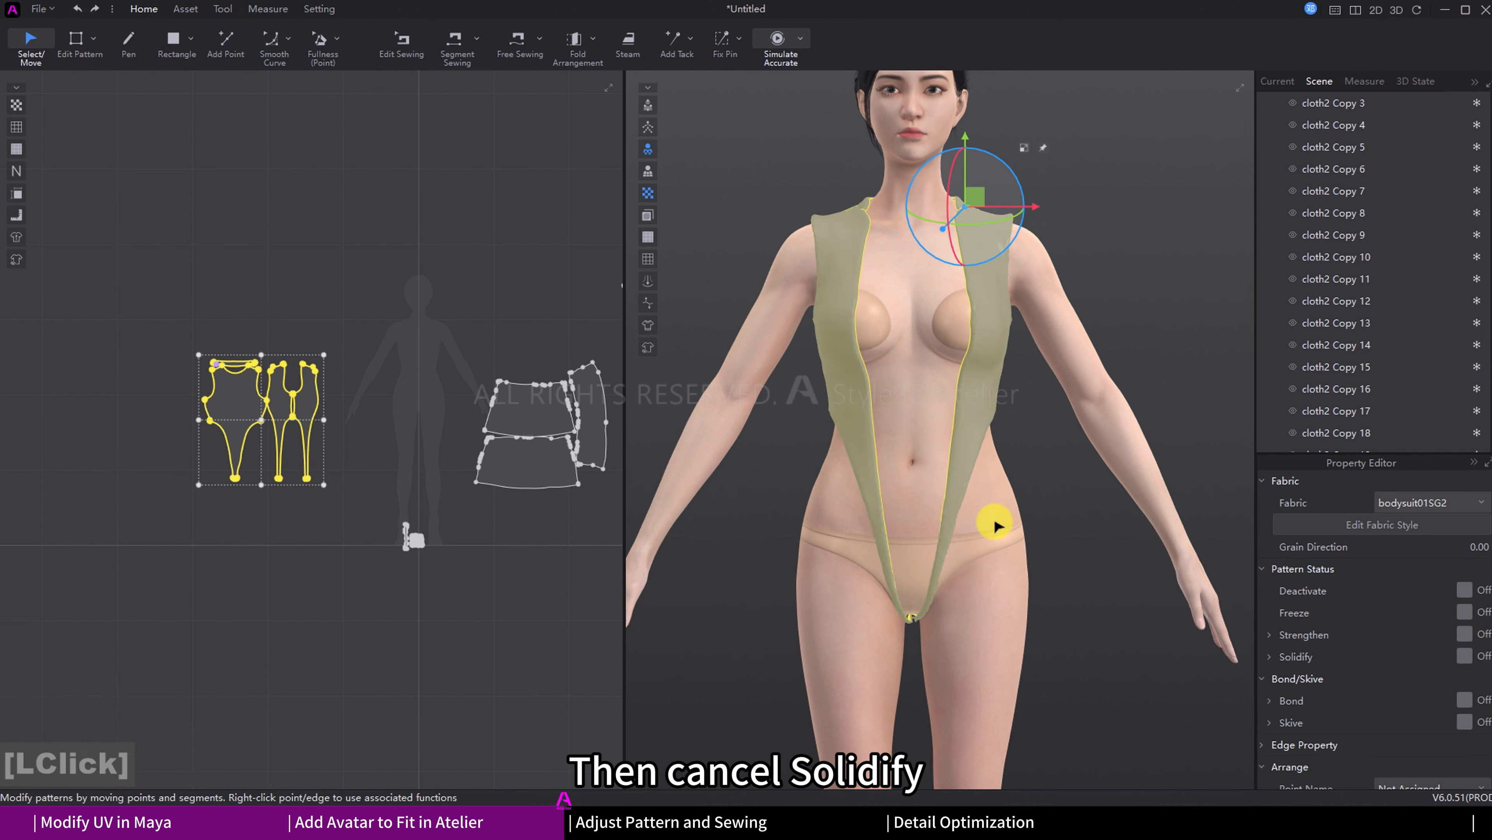
pyautogui.press('space')
pyautogui.moveTo(1007, 432); pyautogui.dragTo(899, 416, button='right')
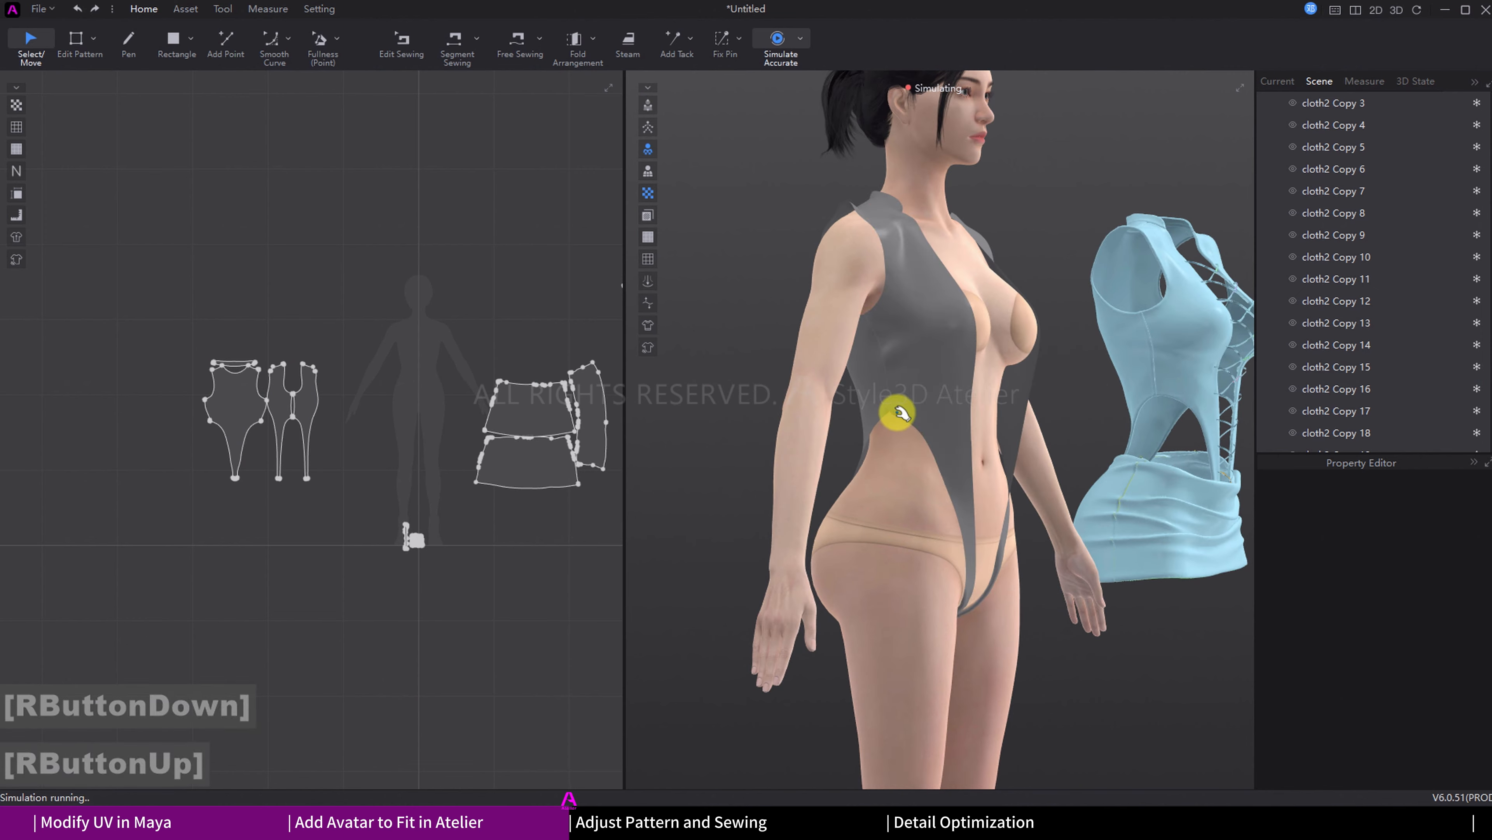
pyautogui.click(895, 412)
pyautogui.moveTo(996, 436); pyautogui.dragTo(977, 441, button='right')
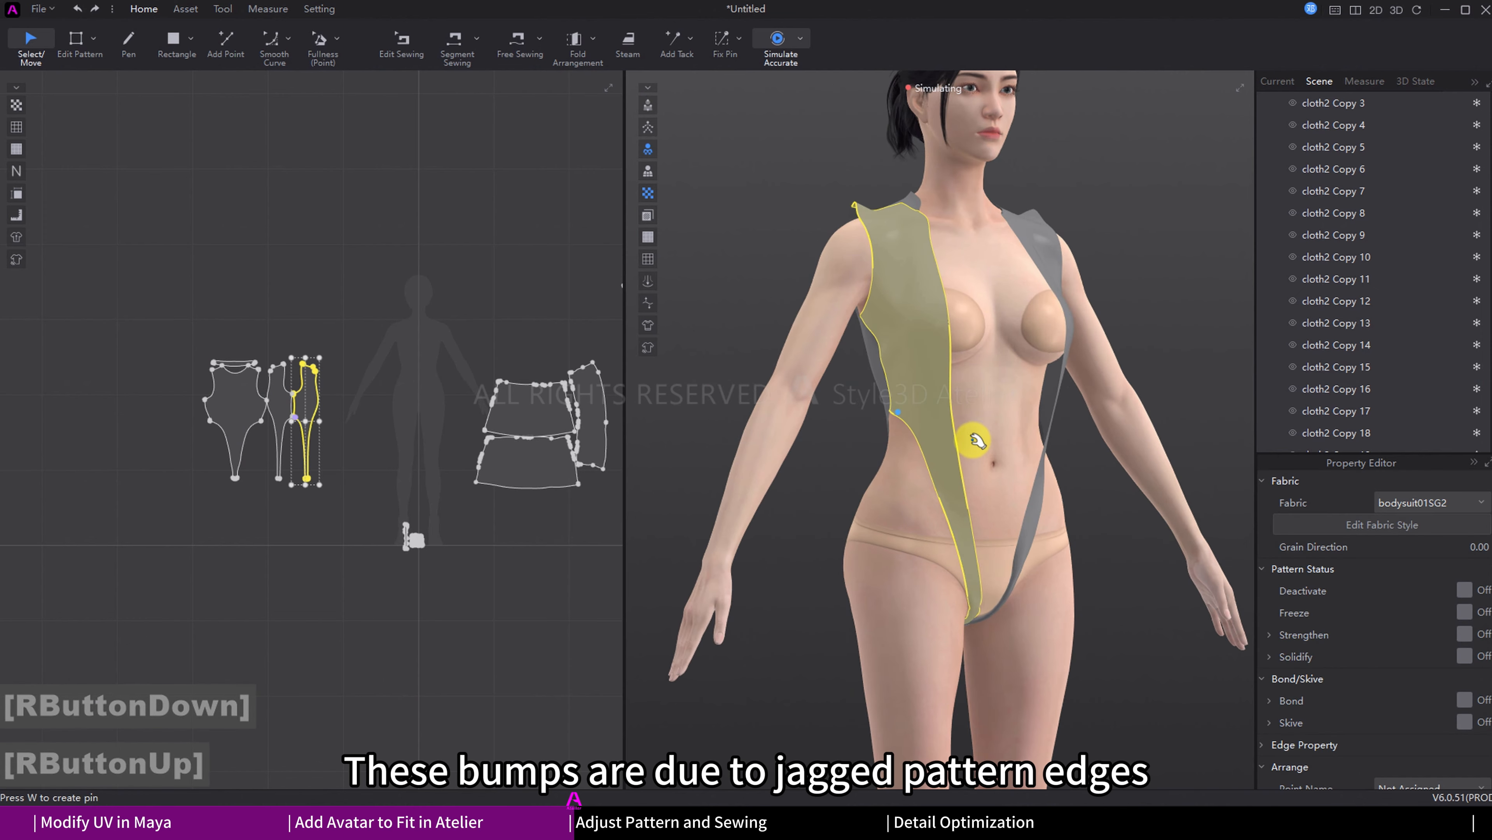
# Step: Move the inner front bodysuit pattern to the far side of the other front piece so their armholes face outward
pyautogui.scroll(-2, 985, 429)
pyautogui.scroll(2, 296, 449)
pyautogui.doubleClick(365, 433)
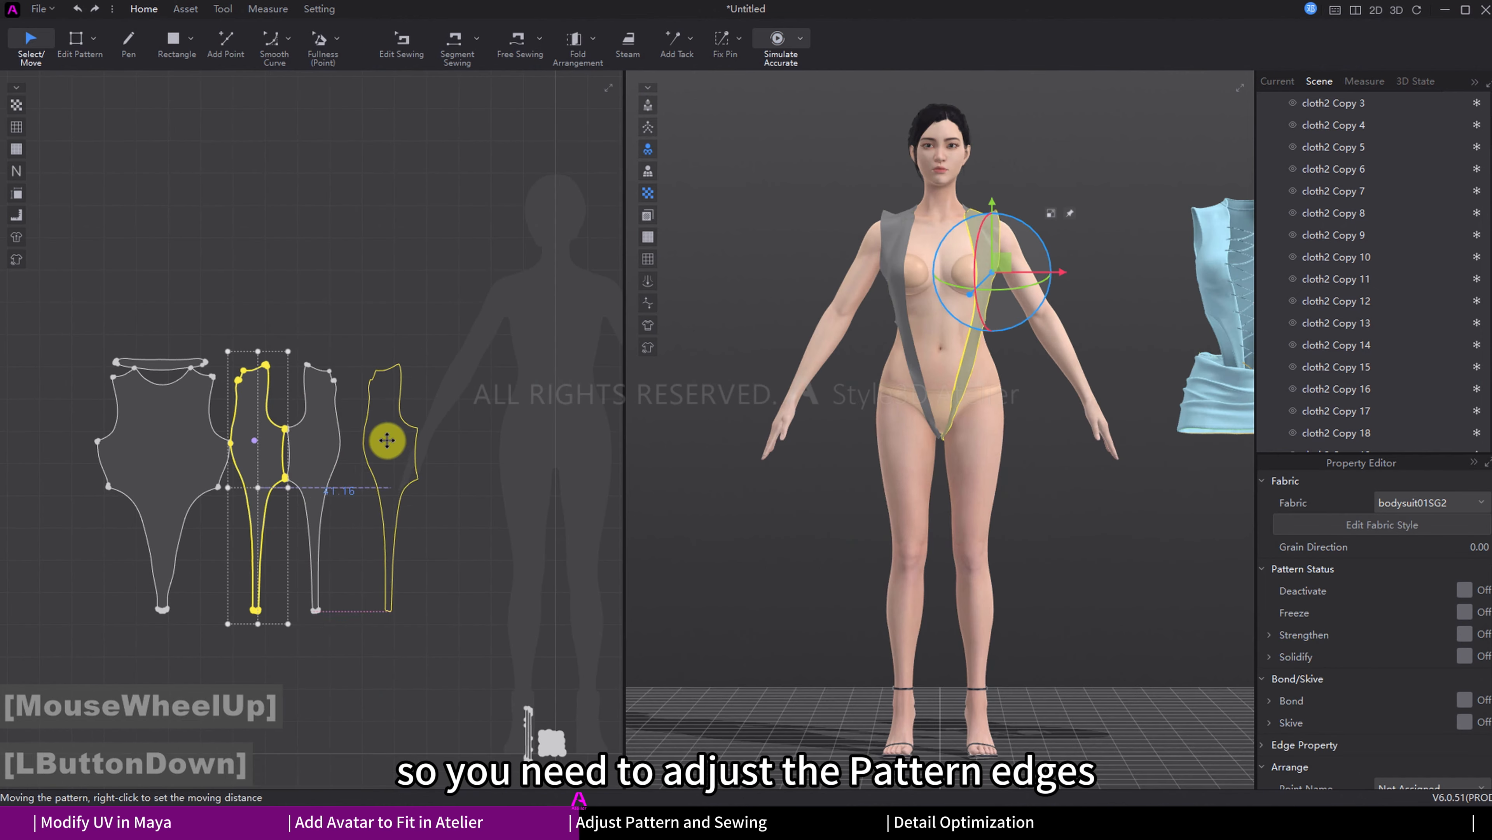
# Step: Draw vertical internal center lines with the Pen tool through the collar and the back bodysuit pattern
pyautogui.click(150, 357)
pyautogui.press('h')
pyautogui.scroll(-2, 165, 356)
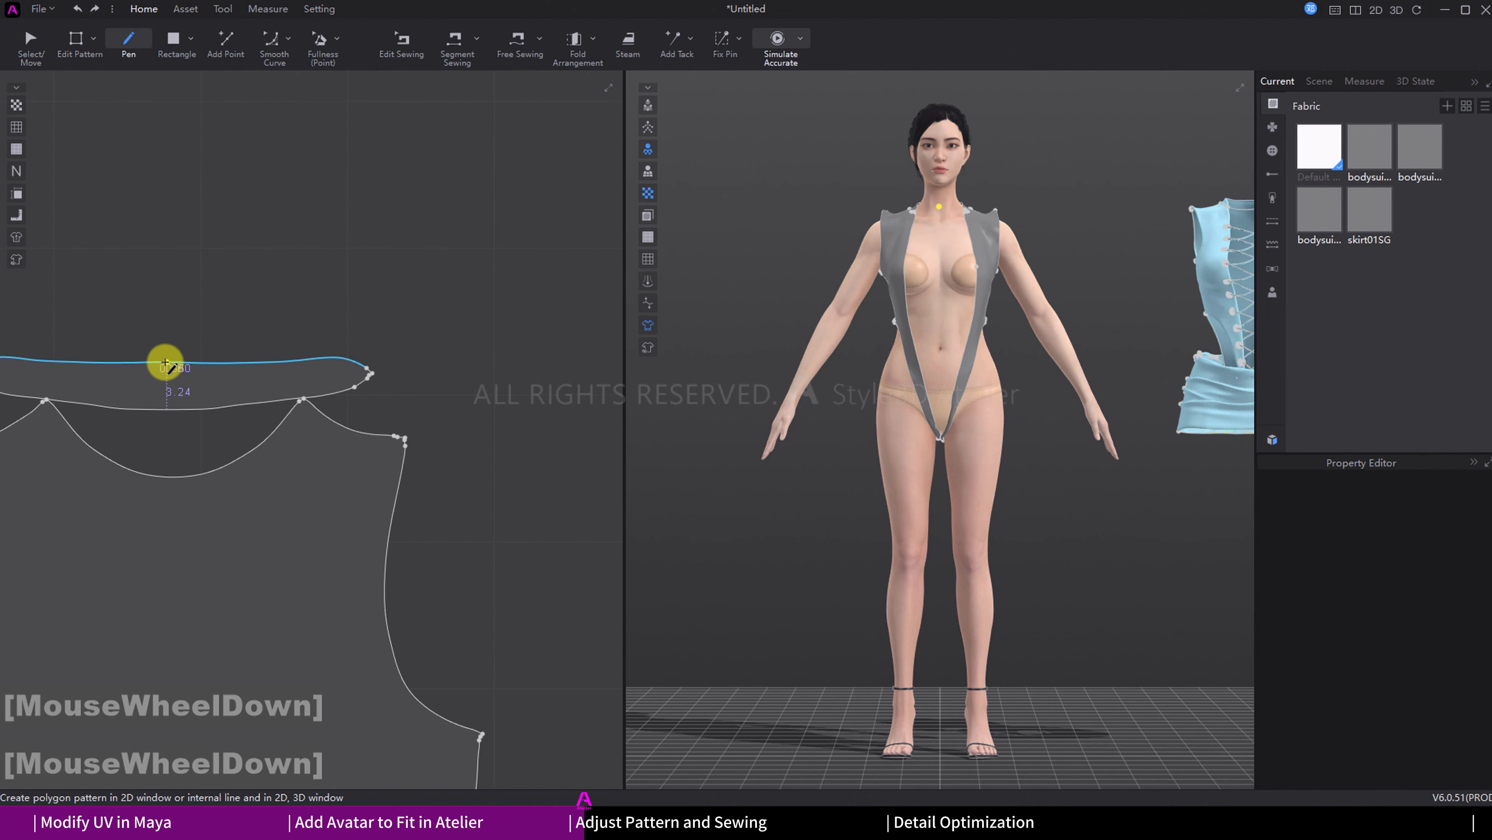
pyautogui.keyDown('shift'); pyautogui.doubleClick(166, 412); pyautogui.keyUp('shift')
pyautogui.press('z')
pyautogui.middleClick(207, 617)
pyautogui.scroll(-2, 216, 526)
pyautogui.doubleClick(226, 527)
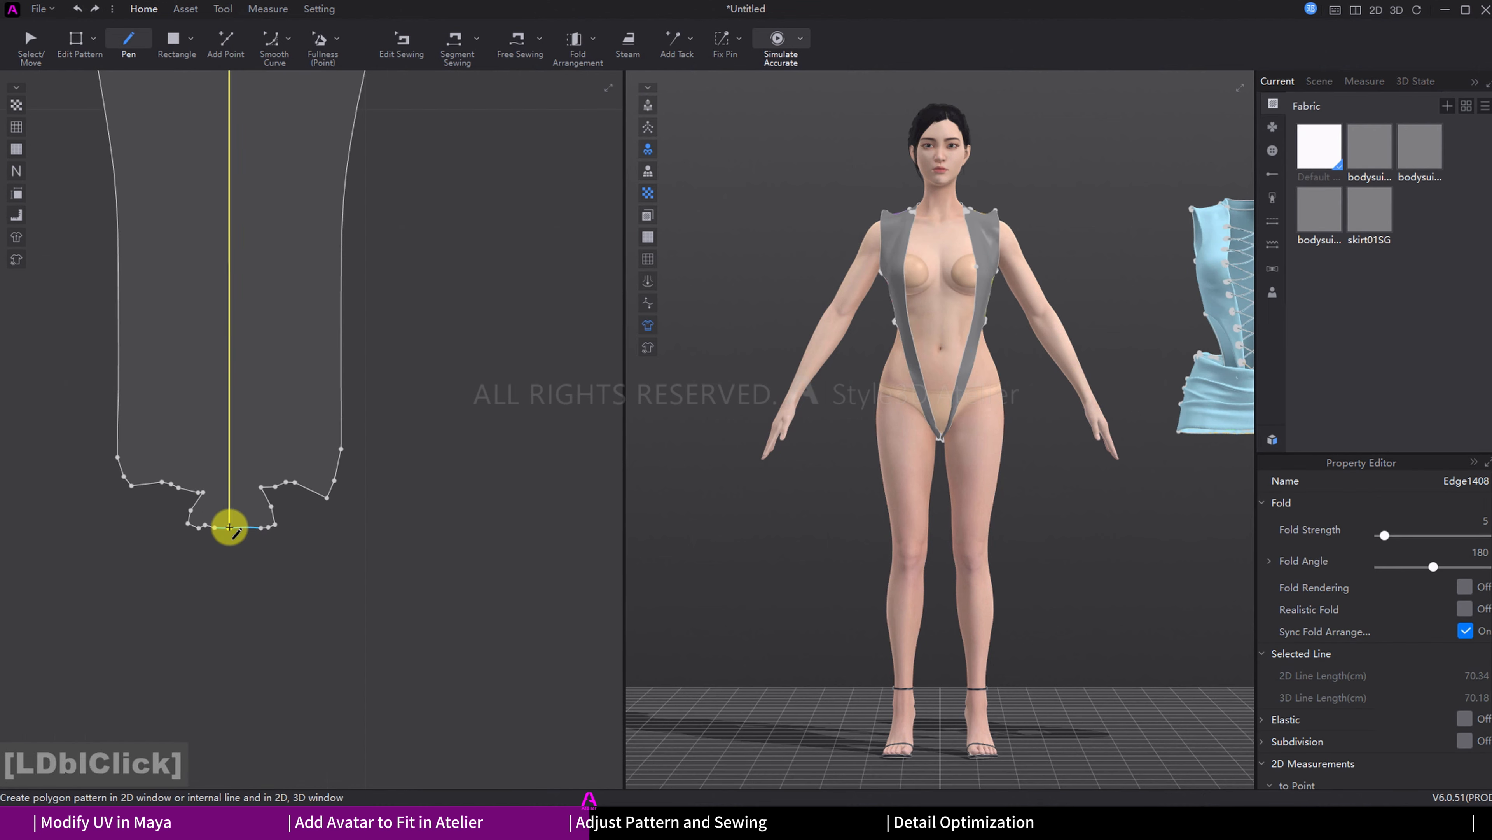
pyautogui.scroll(-2, 219, 357)
# Step: Cut the collar and back patterns along their center lines and remove the left halves
pyautogui.rightClick(216, 353)
pyautogui.click(252, 445)
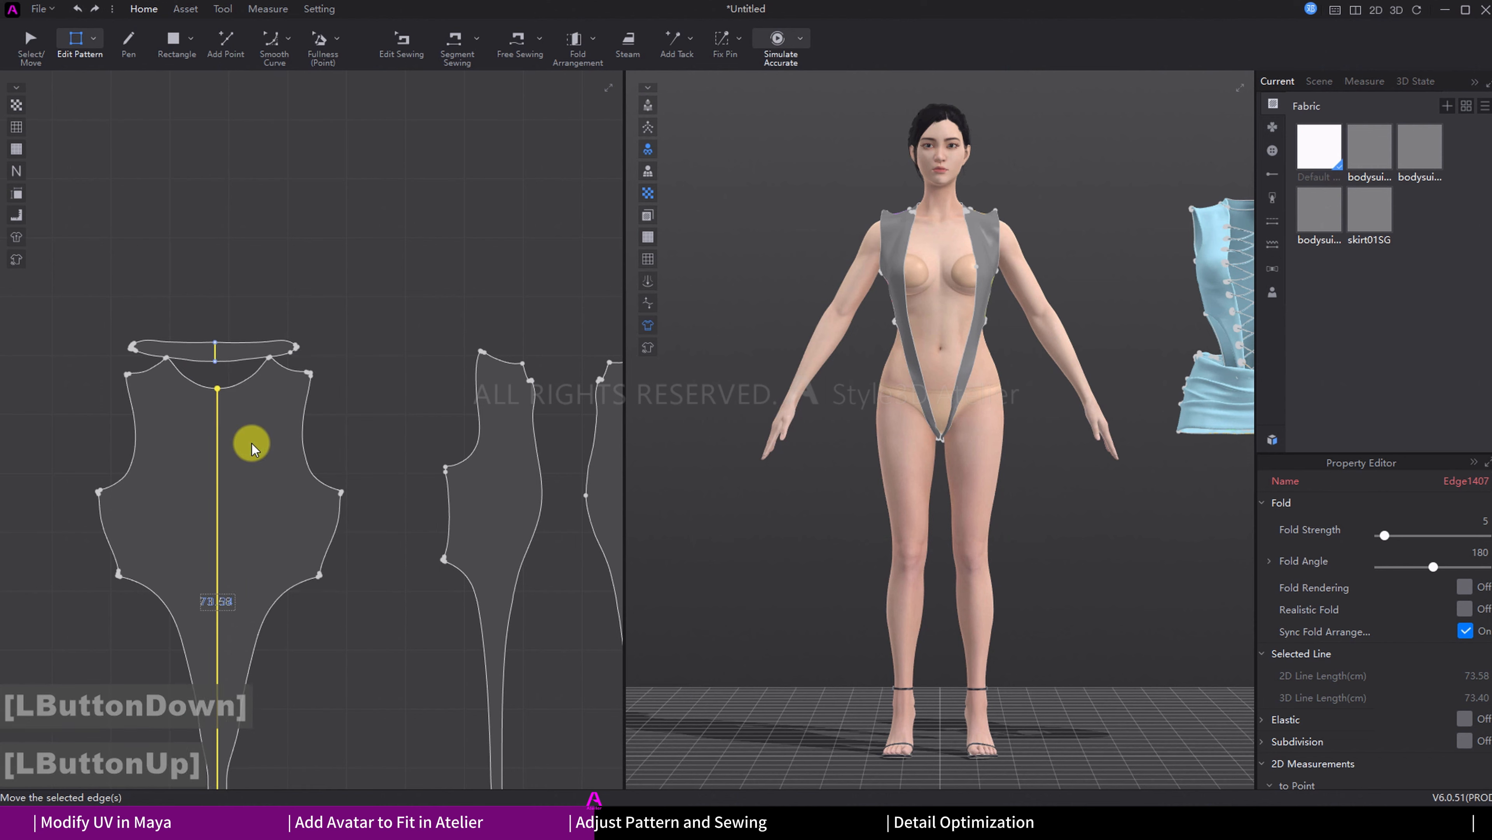
pyautogui.press('a')
pyautogui.click(184, 341)
pyautogui.scroll(2, 257, 367)
# Step: Mirror the remaining collar and back halves with Symmetry Pattern with Seam, placing the copies on their left
pyautogui.rightClick(256, 368)
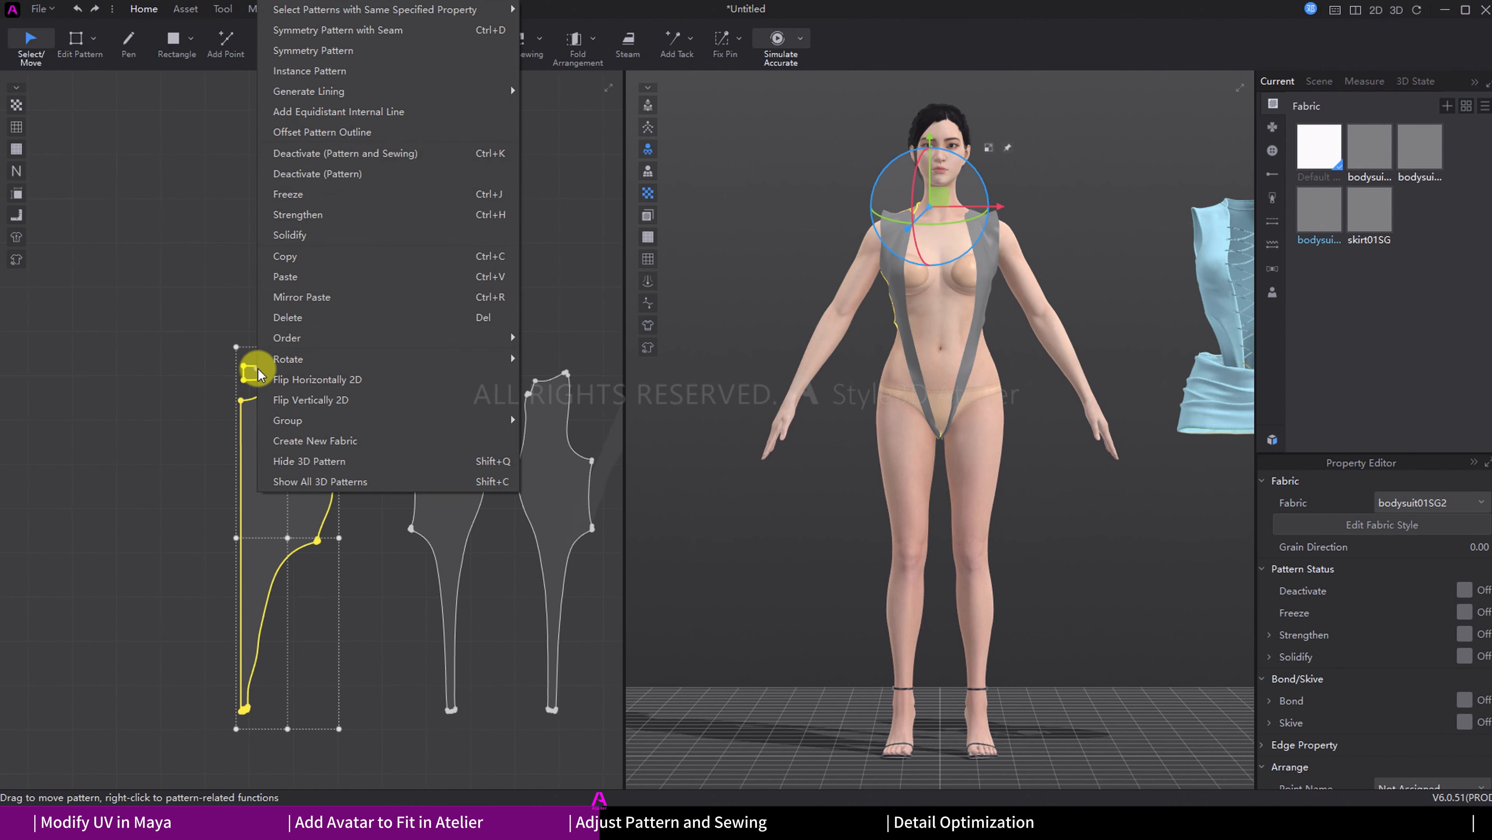
pyautogui.click(404, 37)
pyautogui.click(240, 517)
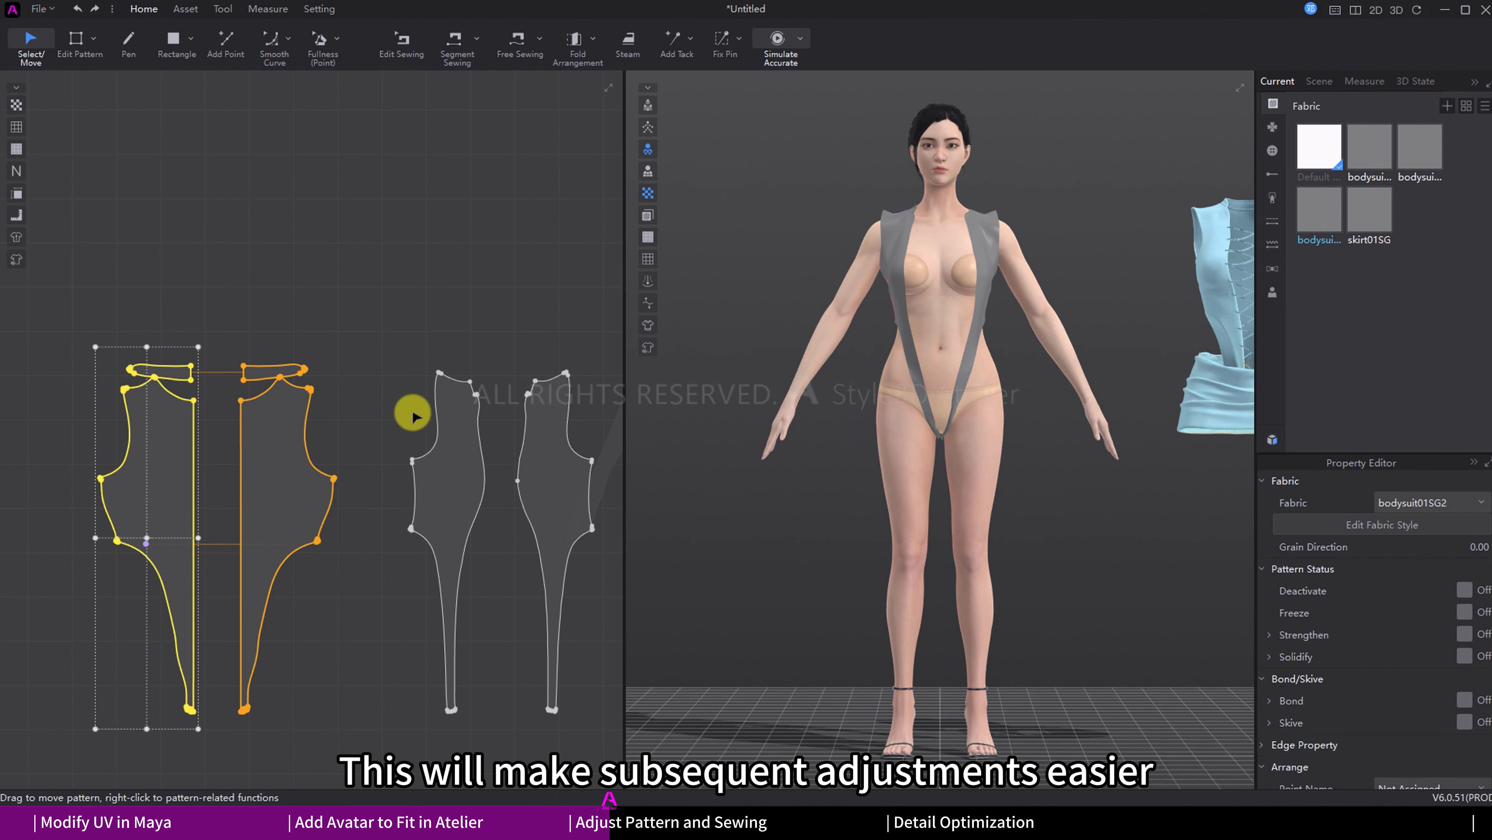
# Step: Replace the right front pattern with a symmetric copy of the left front piece, including its seams
pyautogui.press('Delete')
pyautogui.click(352, 335)
pyautogui.rightClick(356, 333)
pyautogui.click(404, 34)
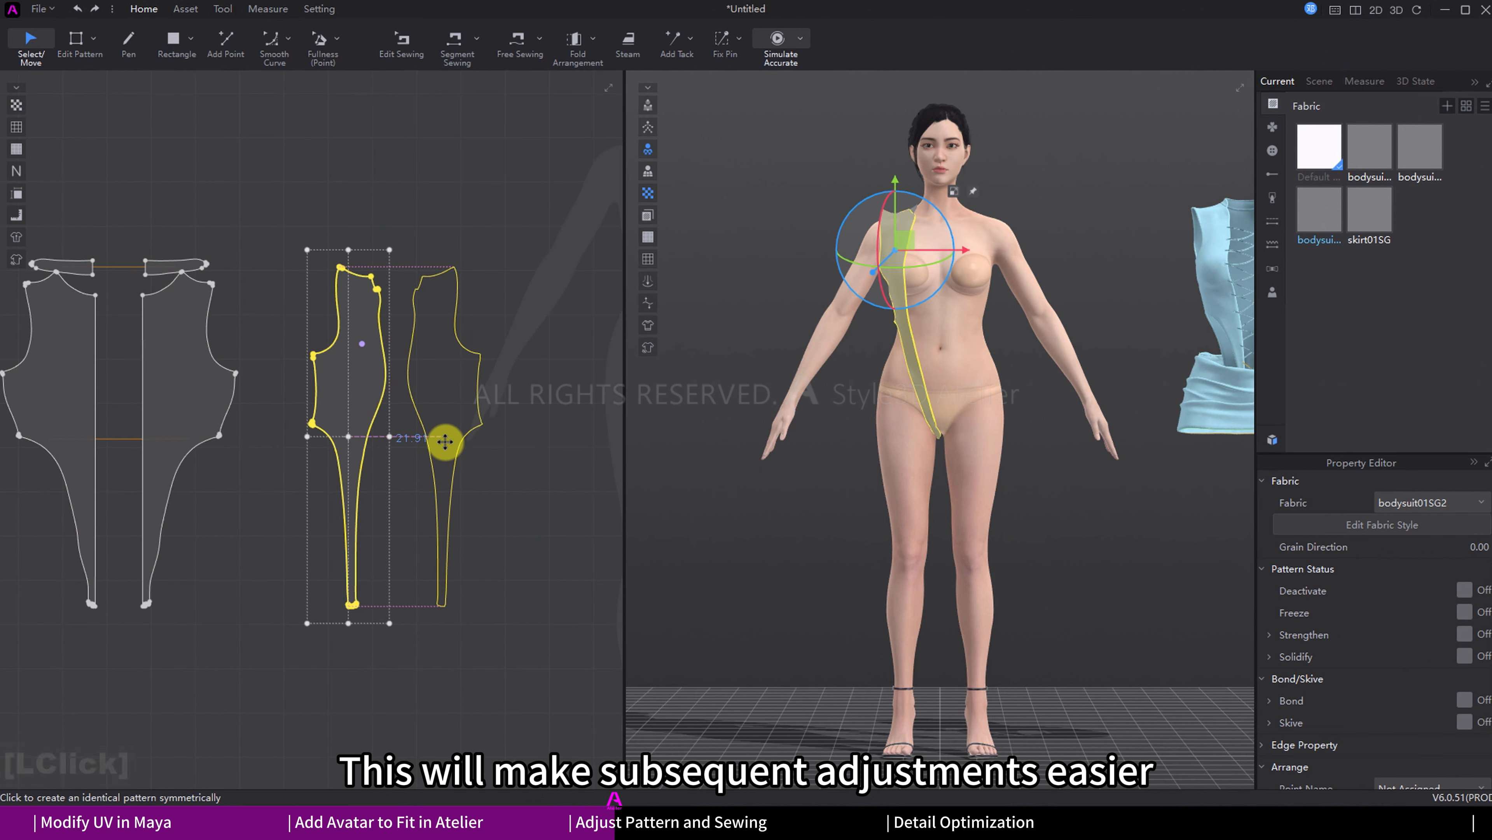
pyautogui.click(445, 441)
# Step: Apply Symmetry The Shape in 3D to the newly mirrored collar, back and front patterns
pyautogui.moveTo(6, 476); pyautogui.dragTo(286, 409)
pyautogui.keyDown('shift'); pyautogui.click(323, 345); pyautogui.keyUp('shift')
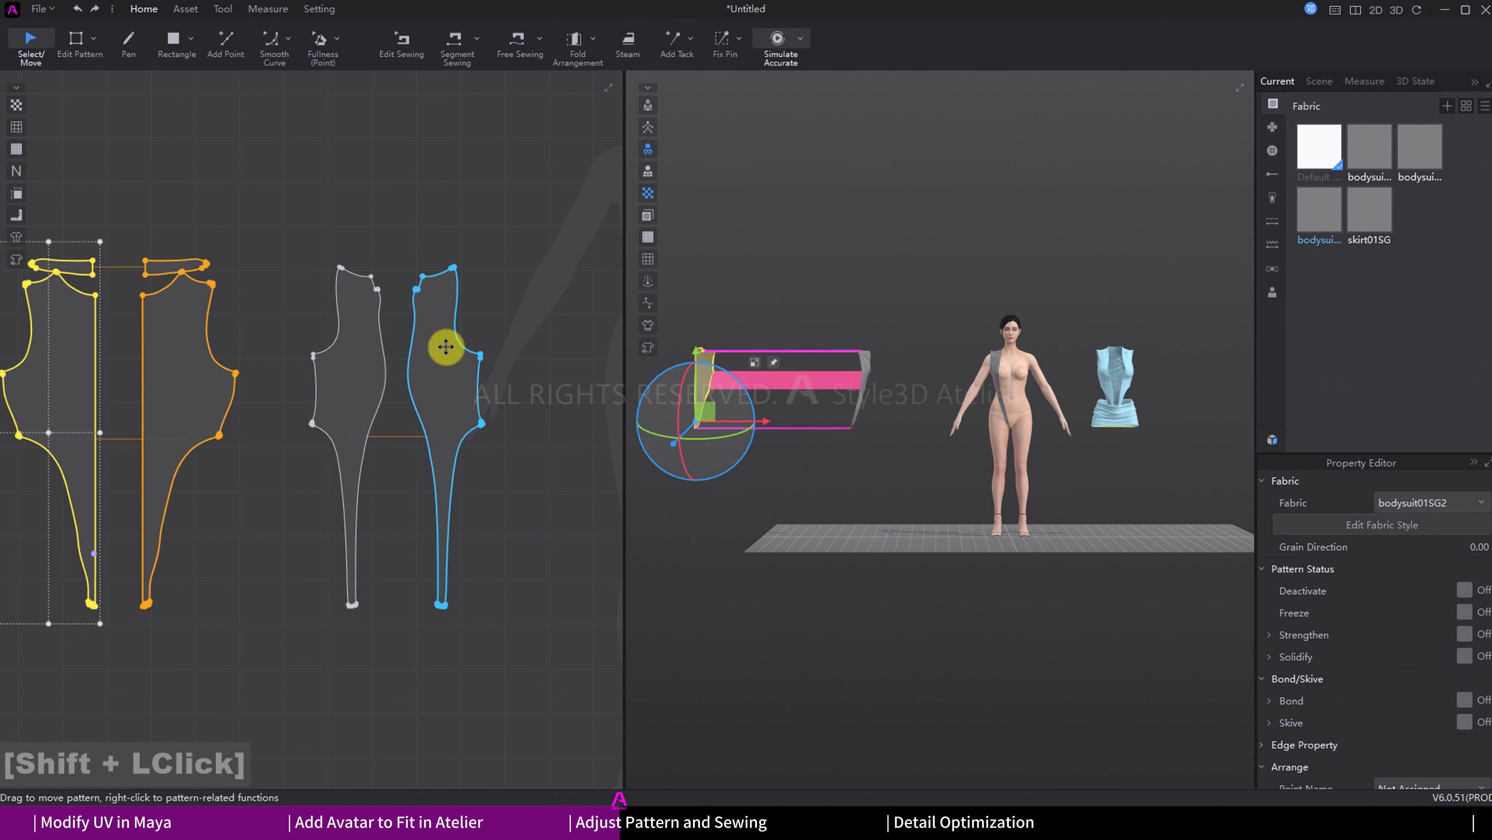
pyautogui.keyDown('shift'); pyautogui.click(443, 343); pyautogui.keyUp('shift')
pyautogui.keyDown('shift'); pyautogui.rightClick(865, 357); pyautogui.keyUp('shift')
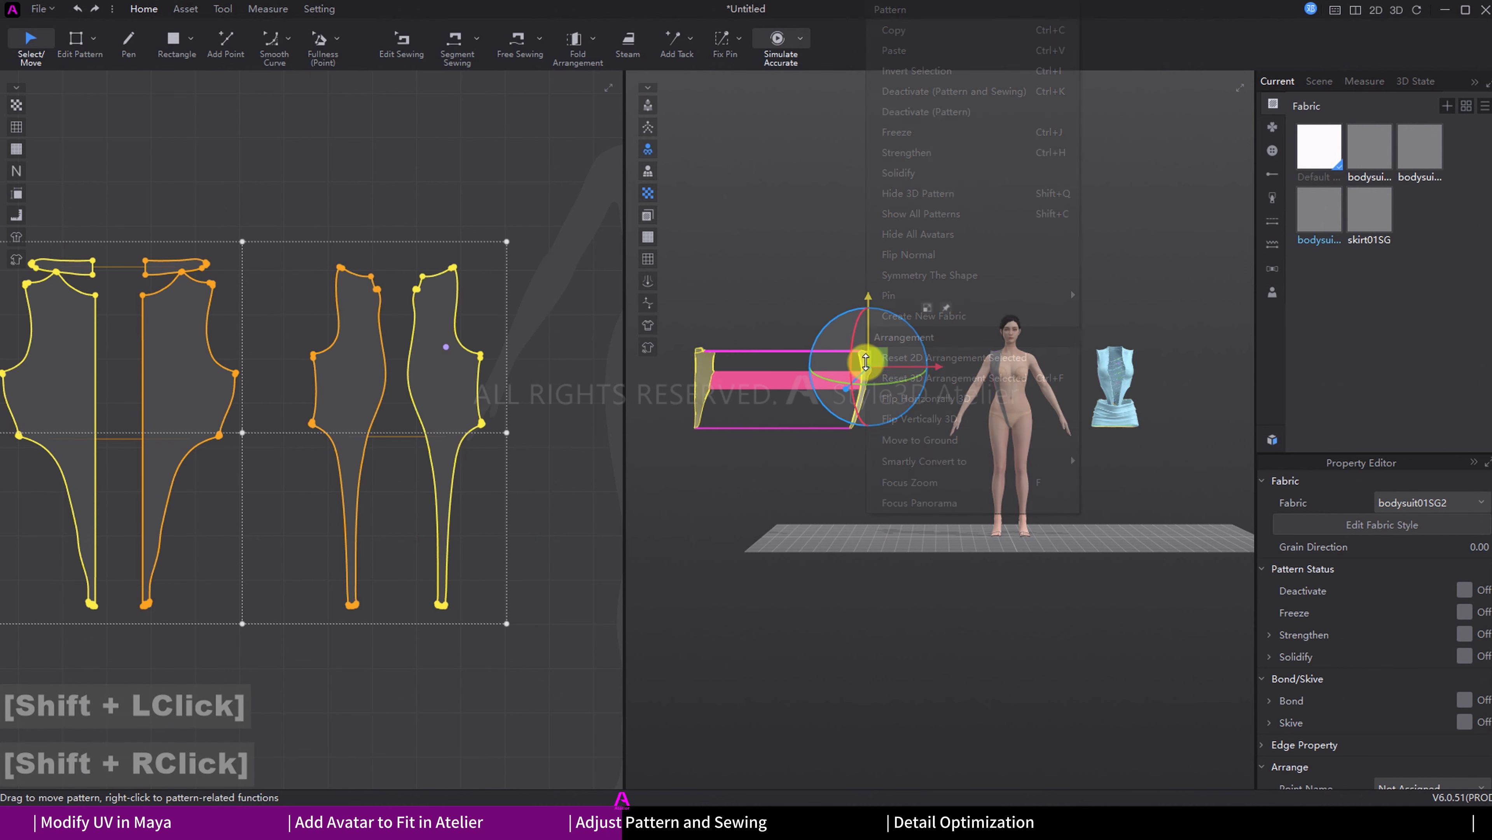
pyautogui.click(948, 280)
# Step: Sew the center edges of the collar halves and of the back halves together, and simulate the bodysuit
pyautogui.press('2')
pyautogui.click(124, 260)
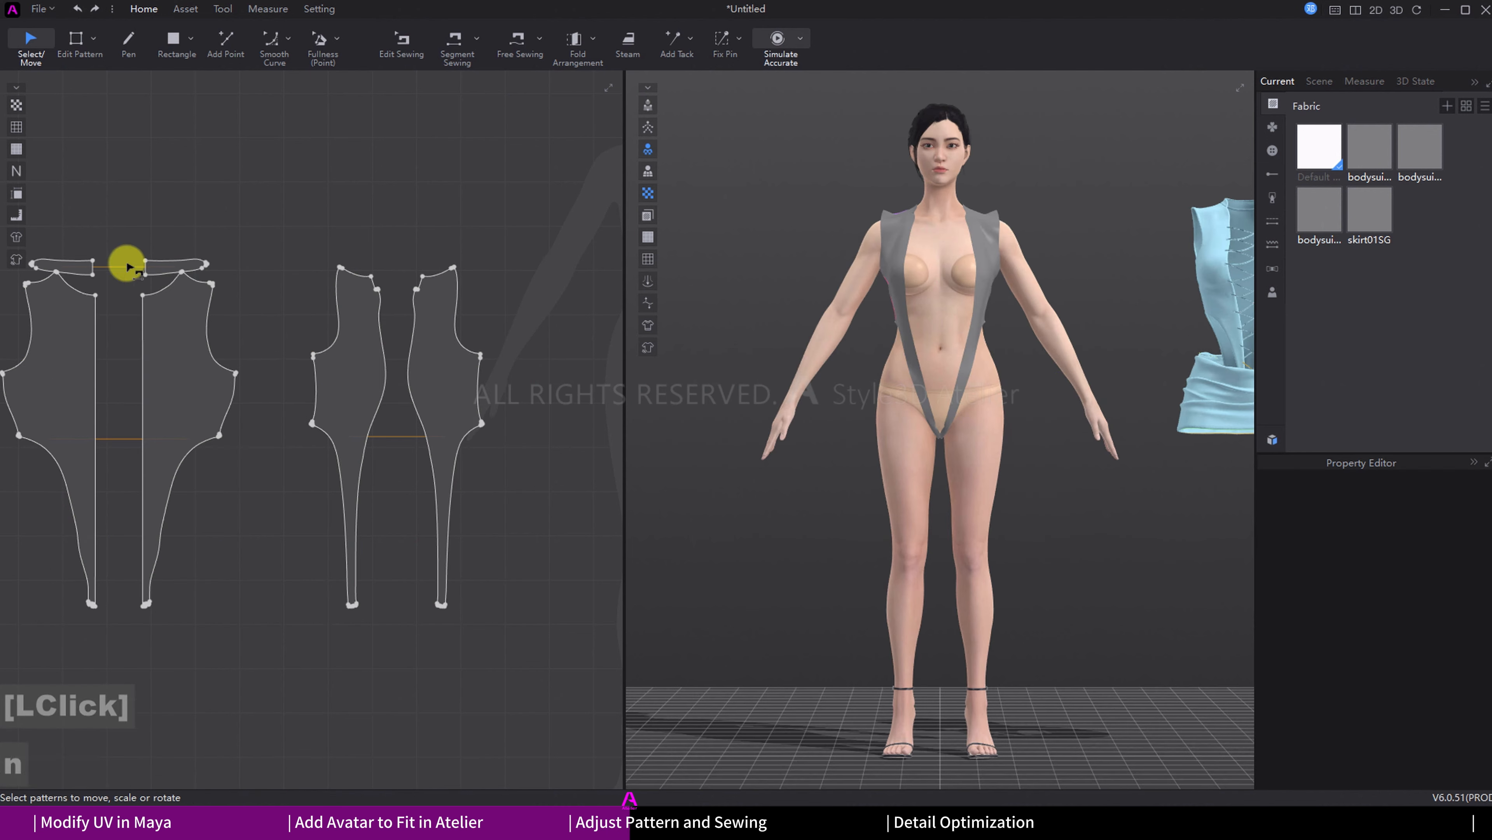
pyautogui.click(124, 266)
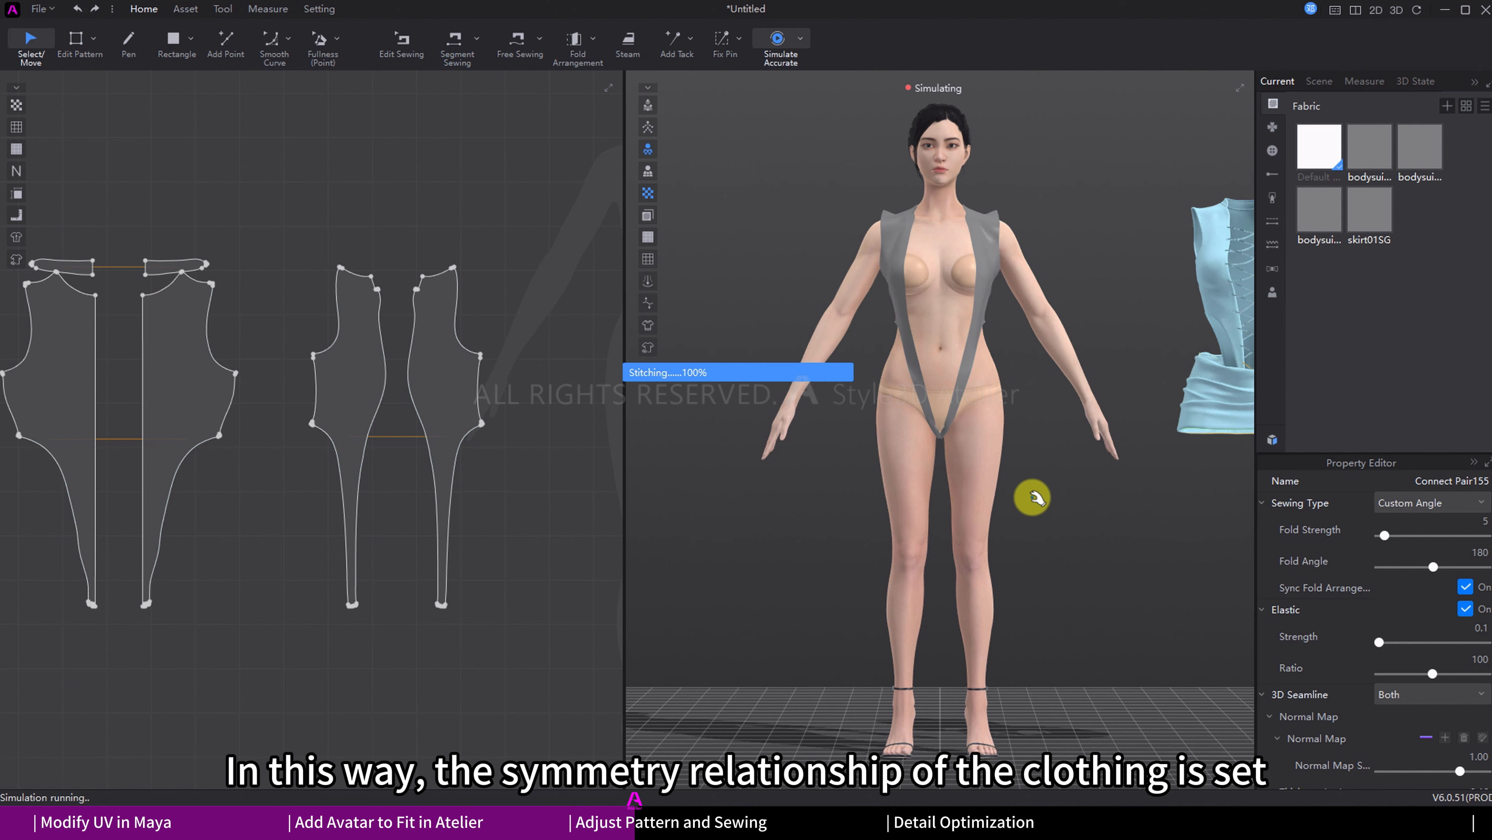
# Step: Convert the extra point beside the outer shoulder corner of the right front pattern to a curve point
pyautogui.scroll(-4, 476, 357)
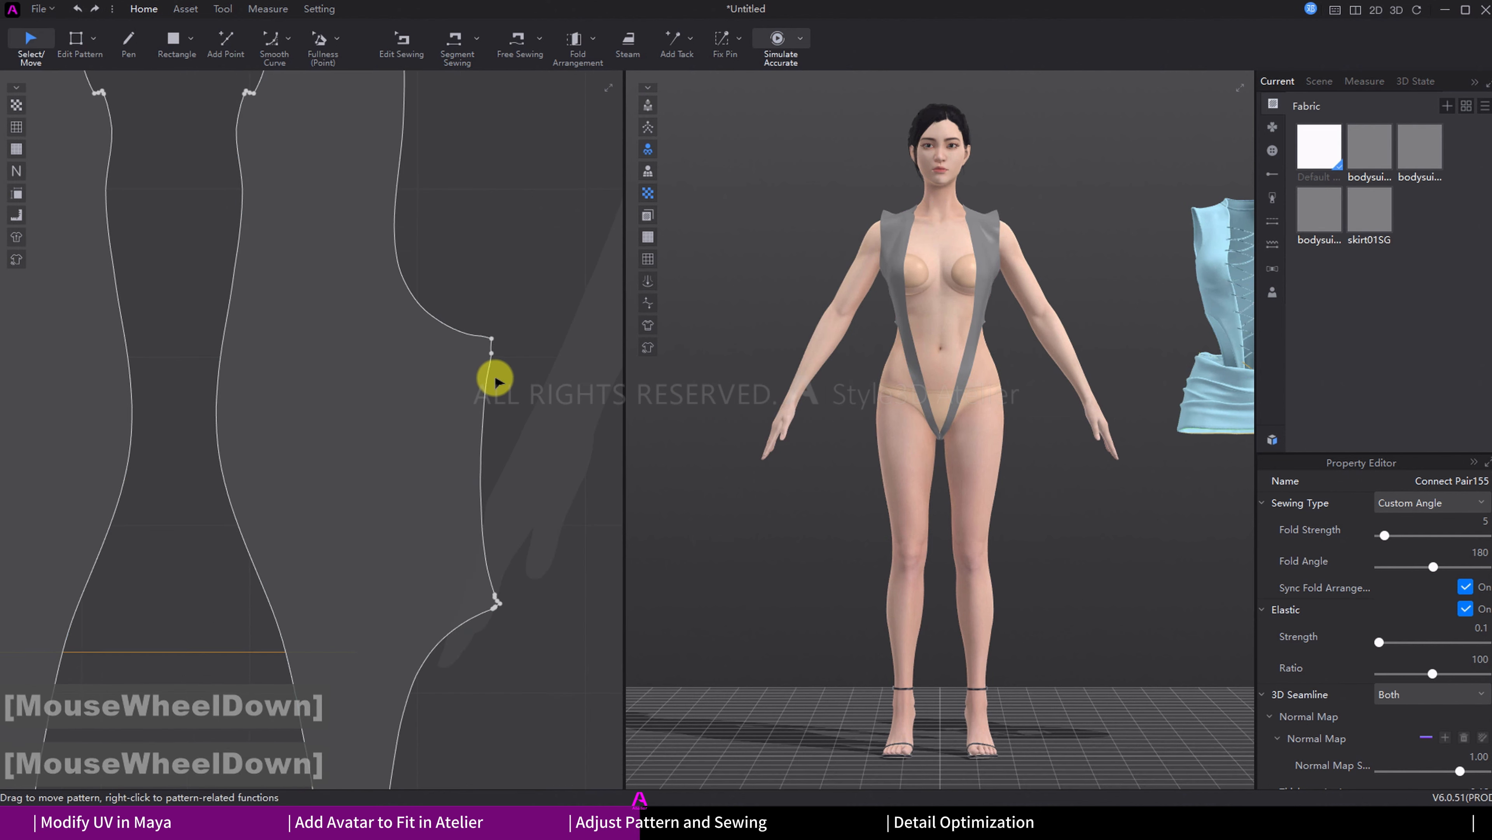
pyautogui.scroll(1, 340, 230)
pyautogui.scroll(-2, 390, 381)
pyautogui.scroll(-2, 376, 340)
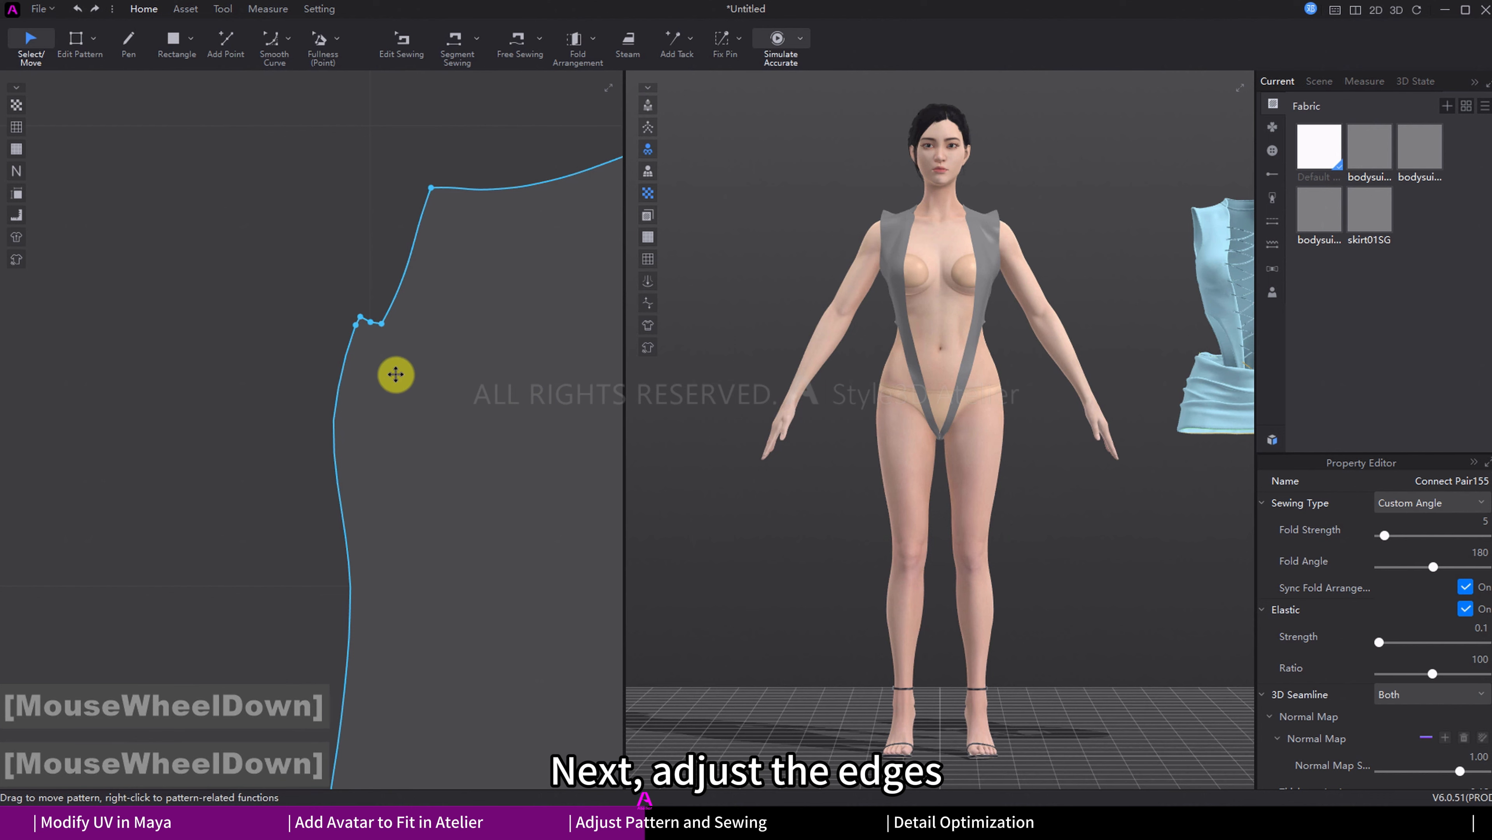
pyautogui.scroll(3, 219, 449)
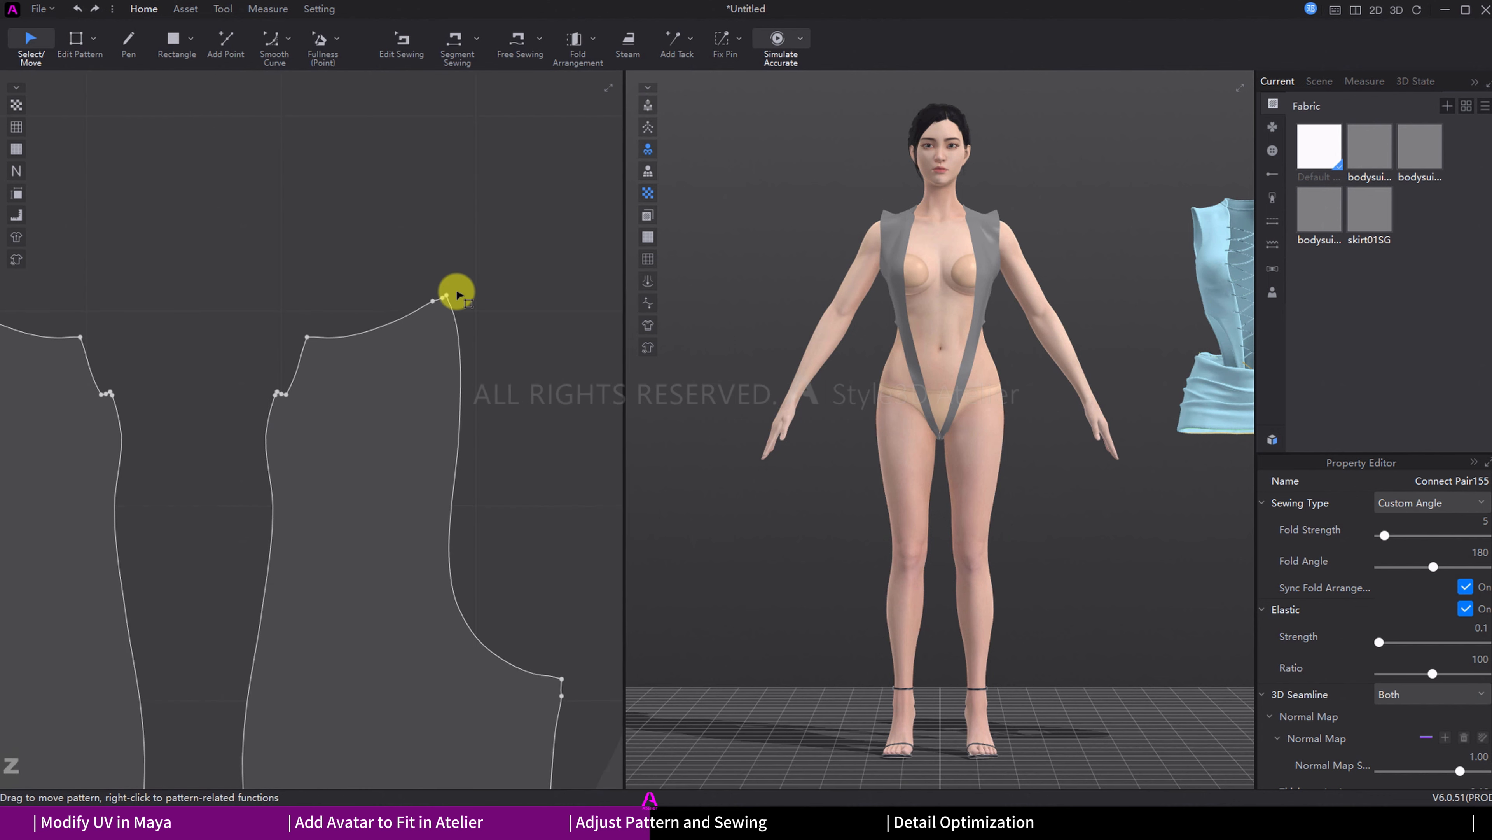
pyautogui.press('z')
pyautogui.scroll(-2, 435, 300)
pyautogui.moveTo(410, 353); pyautogui.dragTo(410, 354)
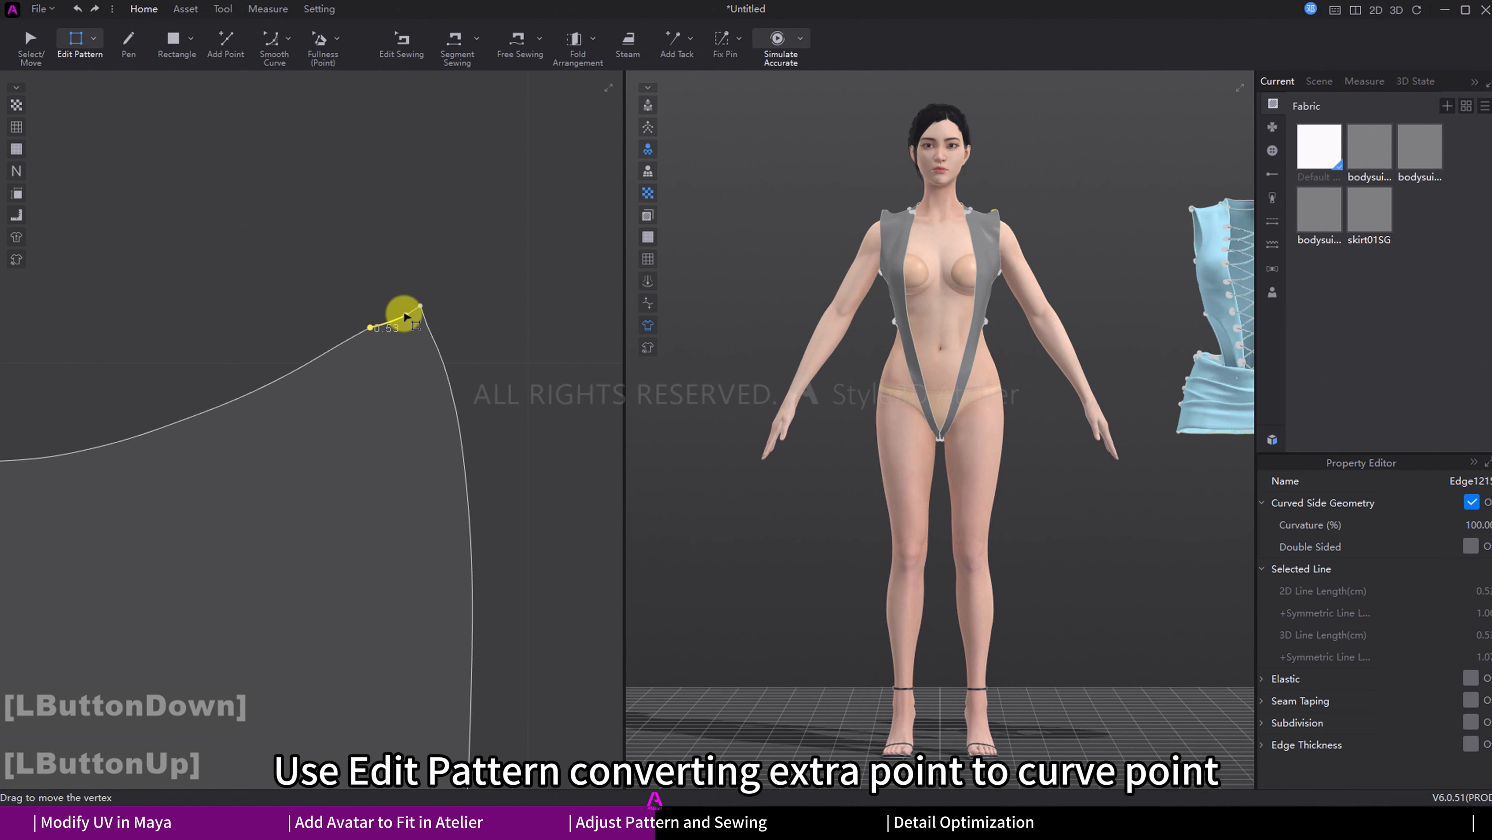
pyautogui.click(430, 346)
# Step: Convert the extra point just below the underarm corner of the right front pattern to a curve point
pyautogui.scroll(3, 426, 353)
pyautogui.moveTo(426, 360); pyautogui.dragTo(419, 249, button='middle')
pyautogui.scroll(-2, 503, 360)
pyautogui.moveTo(446, 486); pyautogui.dragTo(511, 367)
pyautogui.click(517, 550)
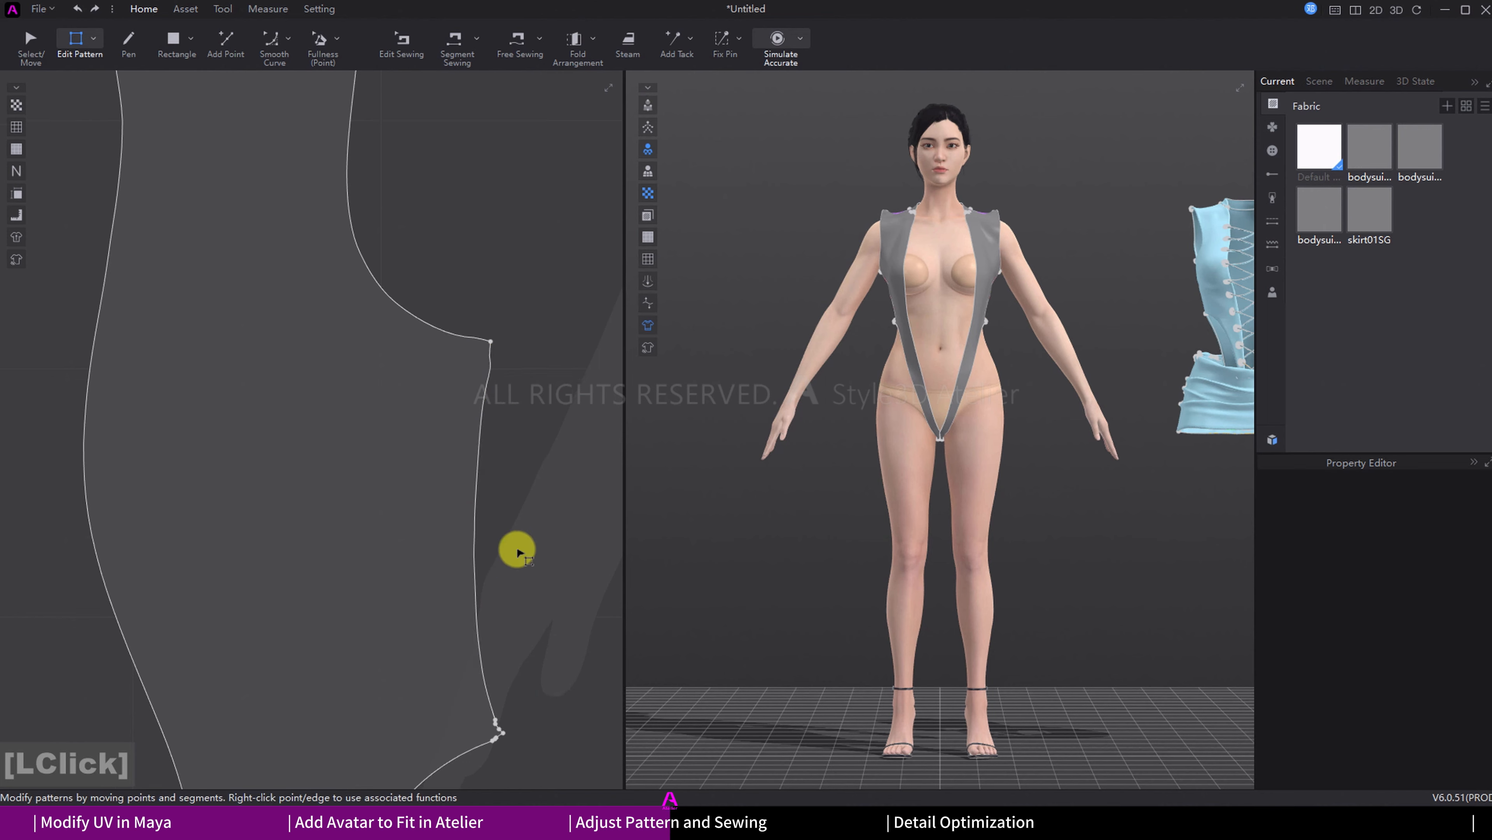
# Step: Convert the extra points around the front pattern's lower side corner to curve points, keeping only the corner itself
pyautogui.scroll(-2, 483, 532)
pyautogui.click(478, 594)
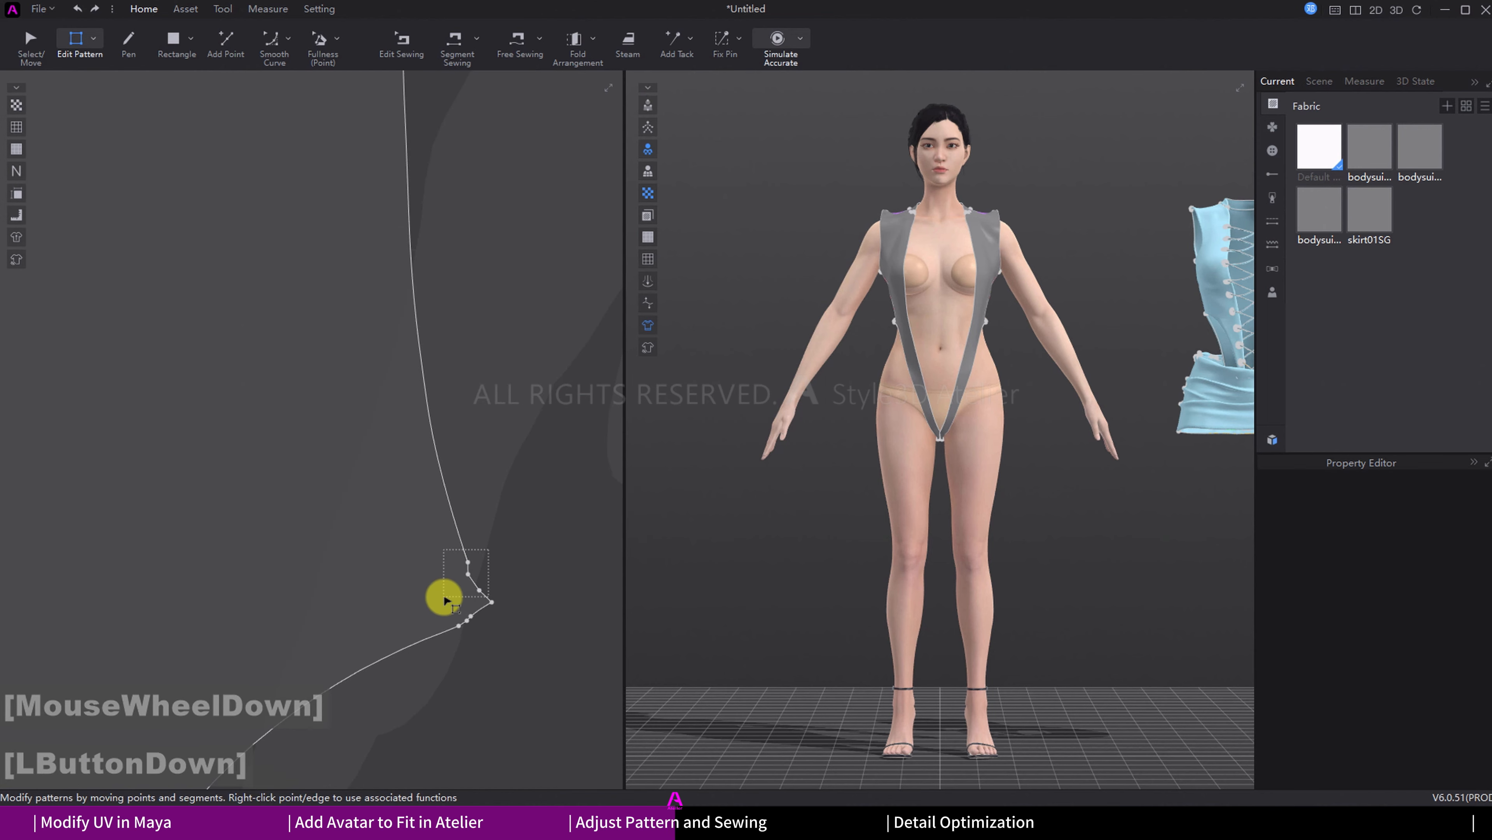
pyautogui.click(493, 625)
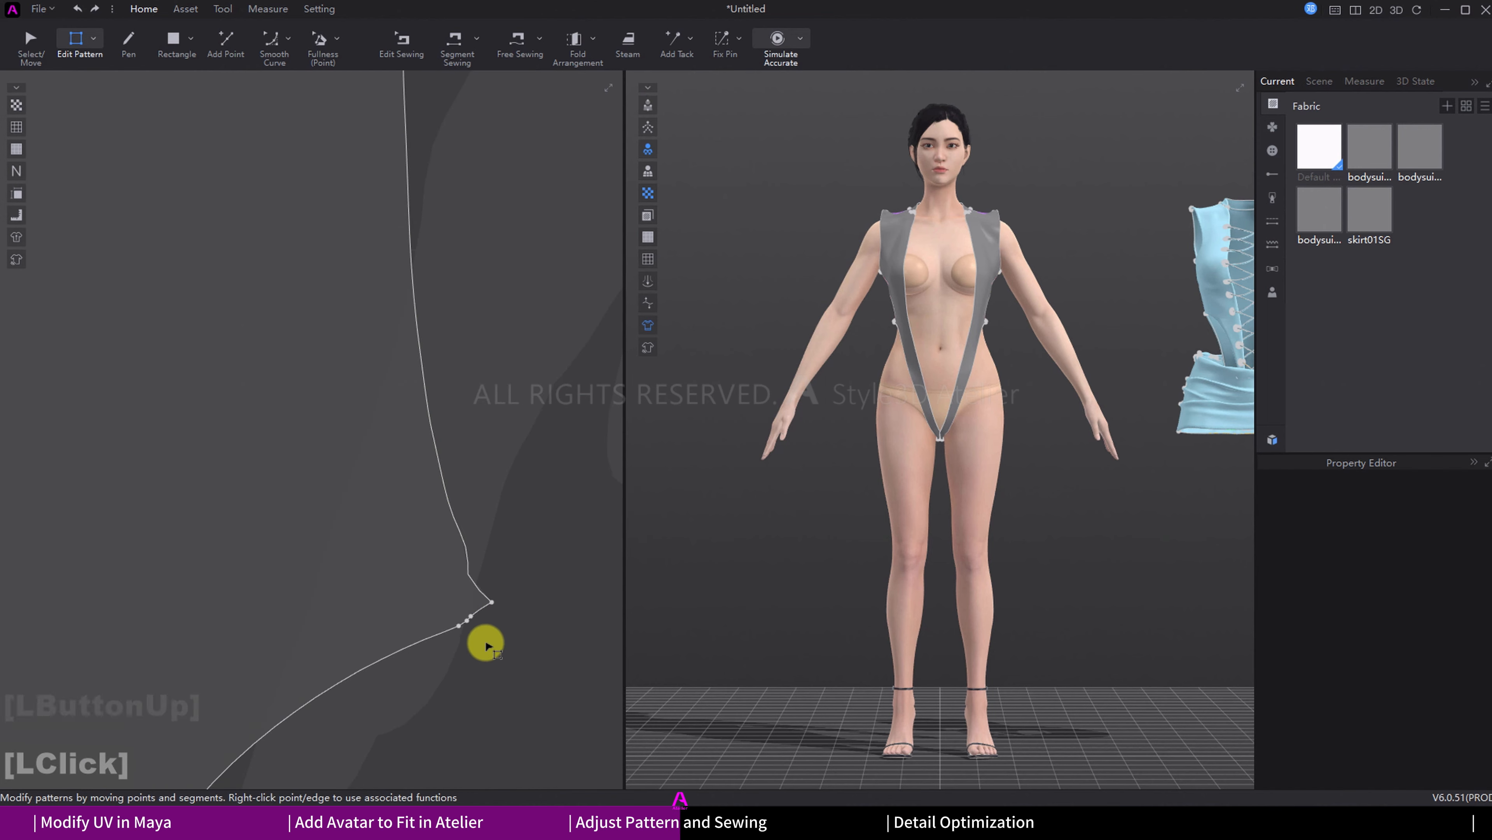
pyautogui.click(462, 626)
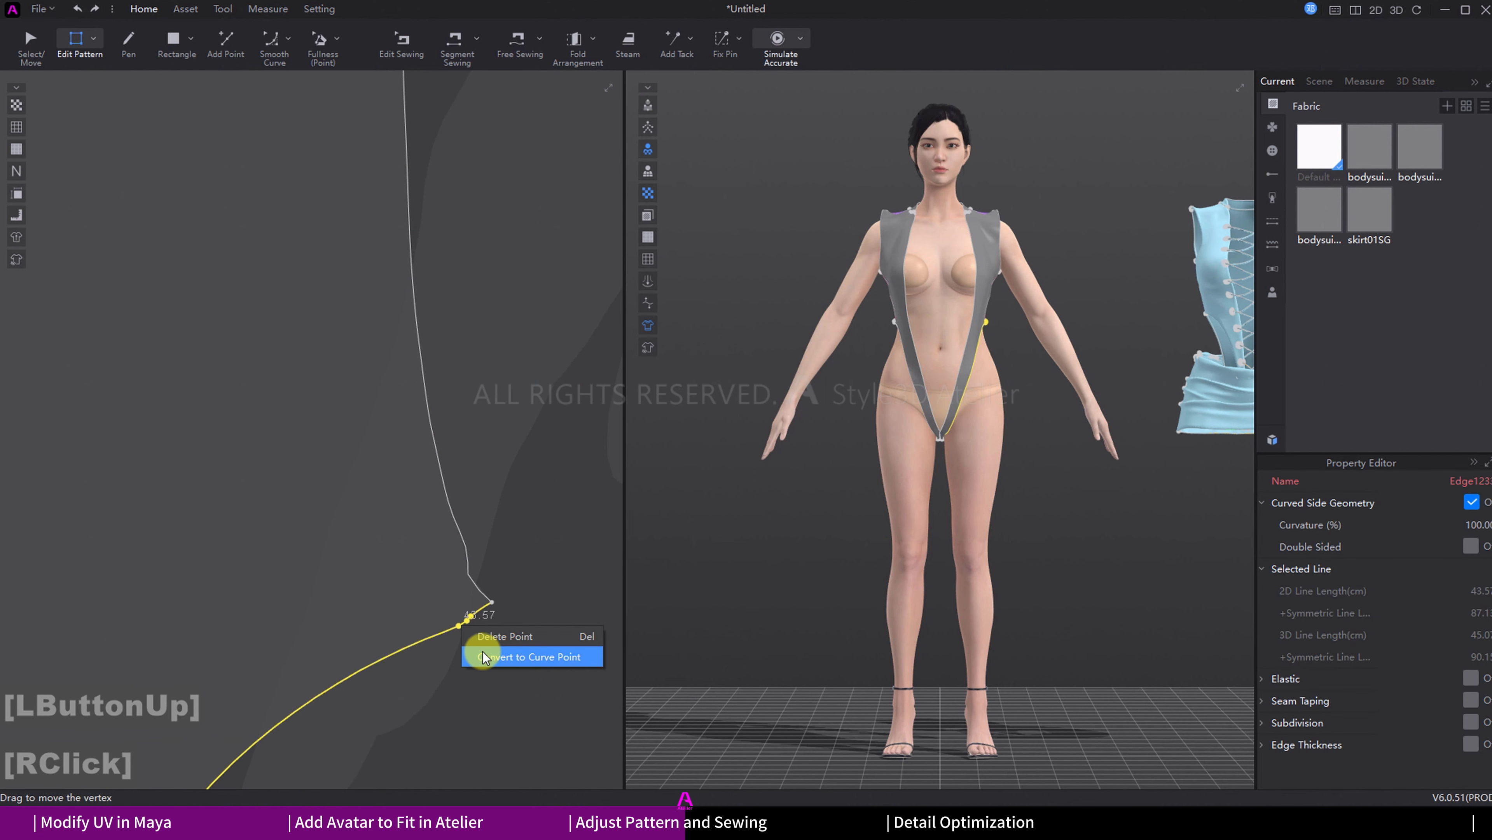
pyautogui.click(483, 656)
pyautogui.middleClick(433, 460)
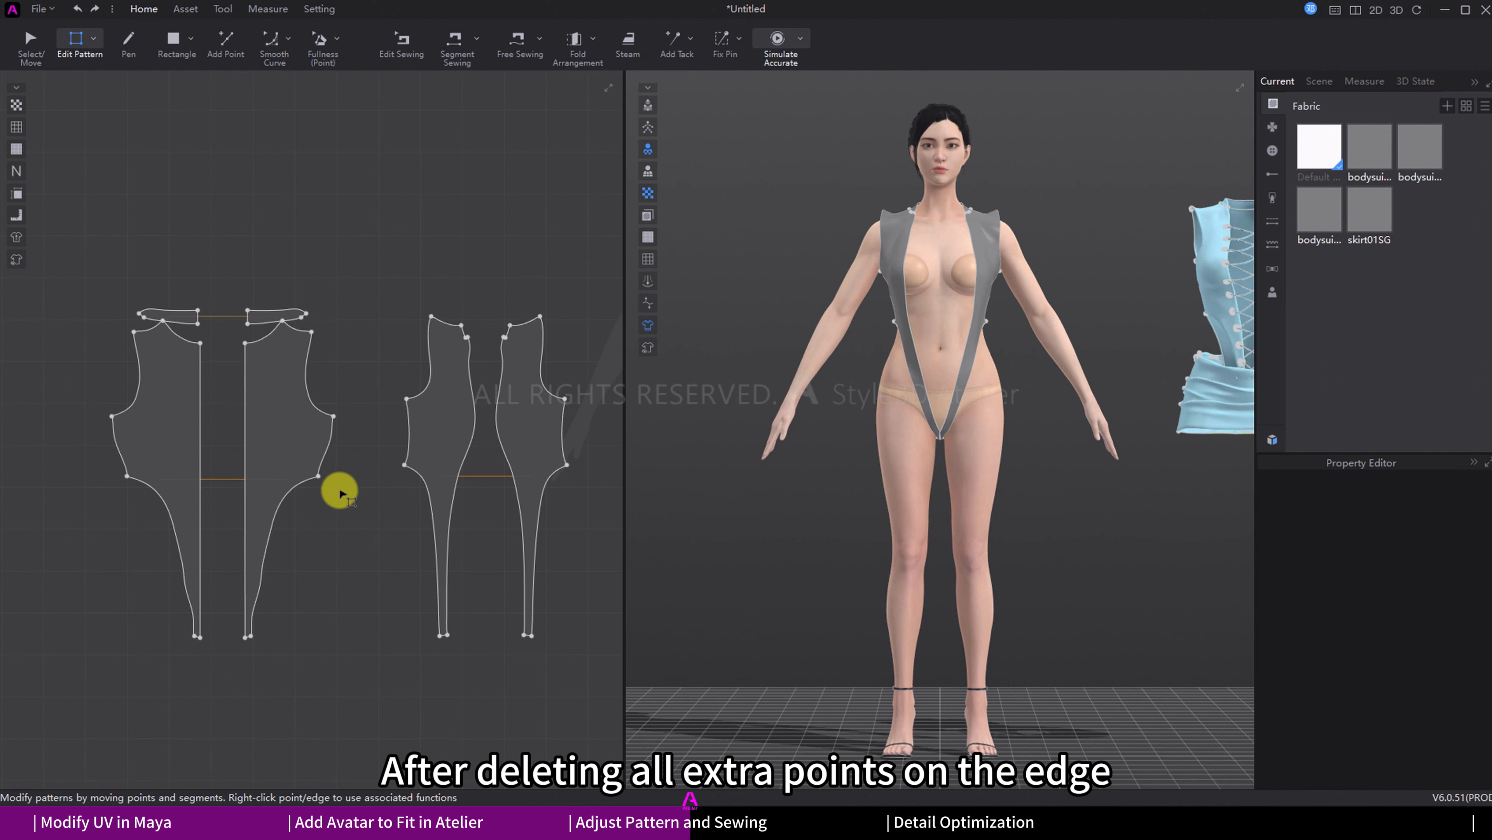
# Step: Smooth the leg opening edge of the right back pattern with Edit Curvature, setting its control number to 5
pyautogui.press('c')
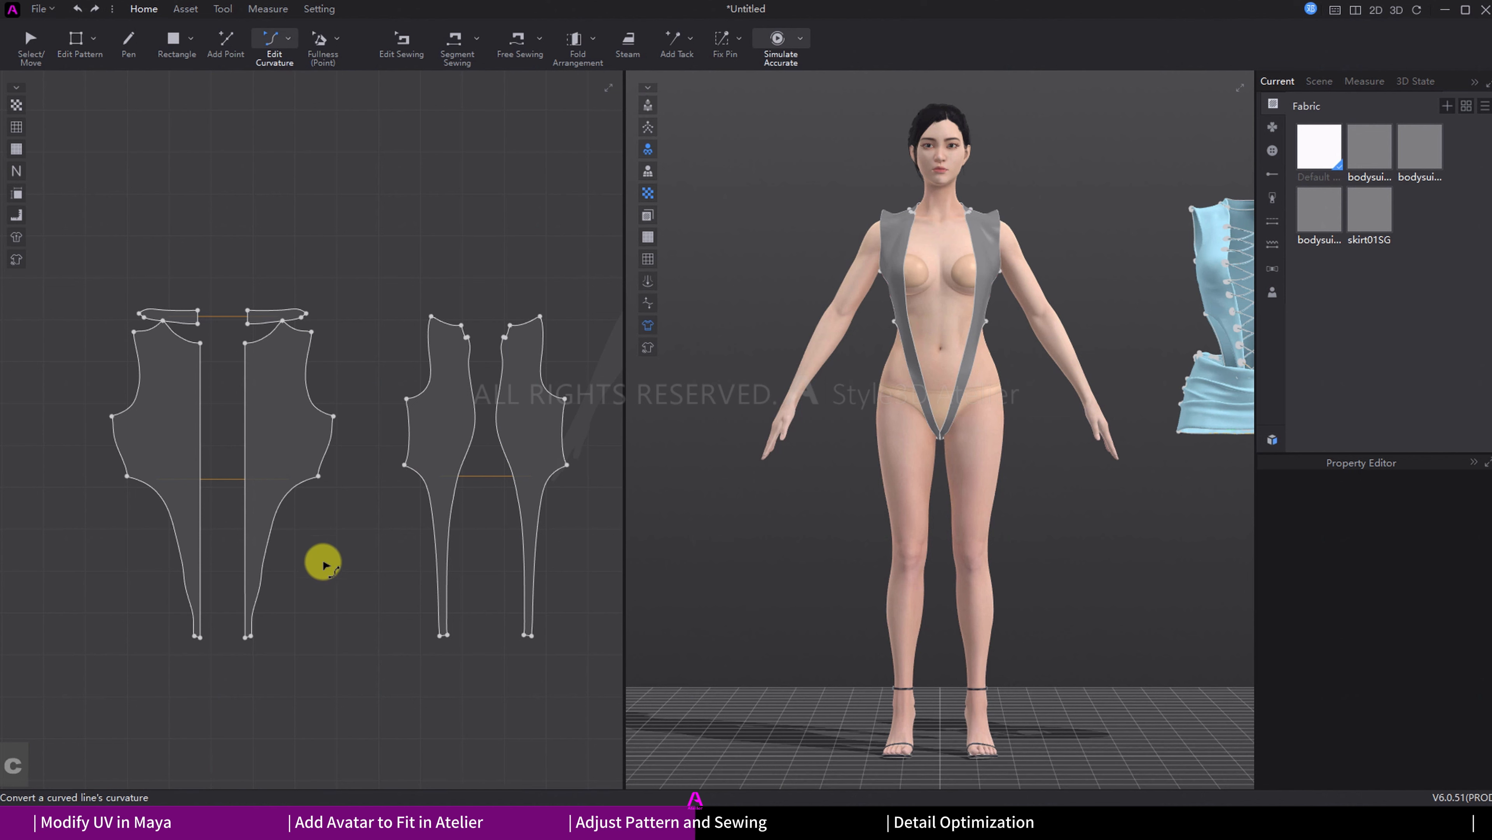
pyautogui.click(252, 568)
pyautogui.middleClick(253, 563)
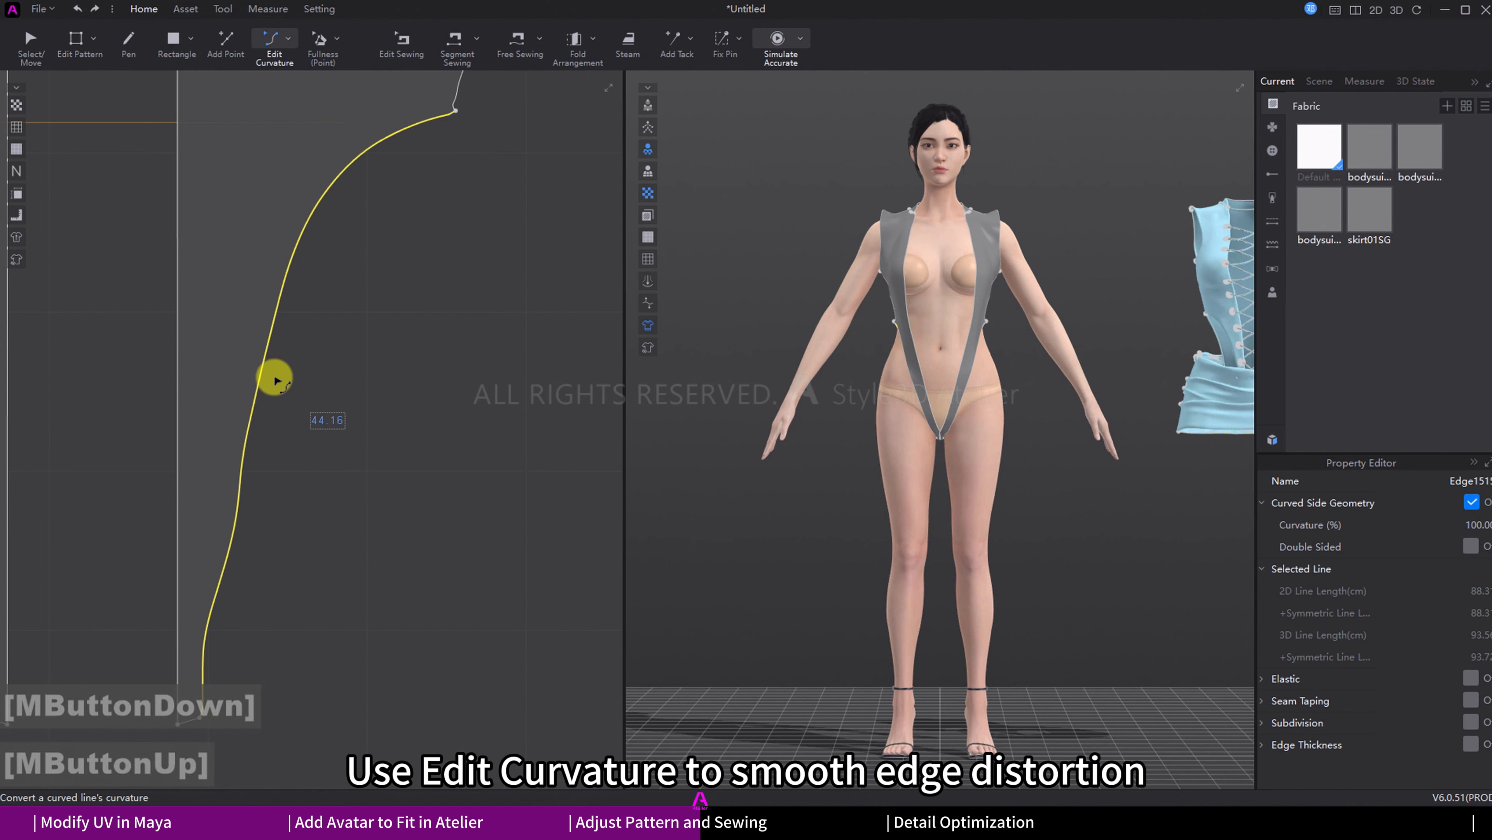
pyautogui.rightClick(266, 365)
pyautogui.click(318, 394)
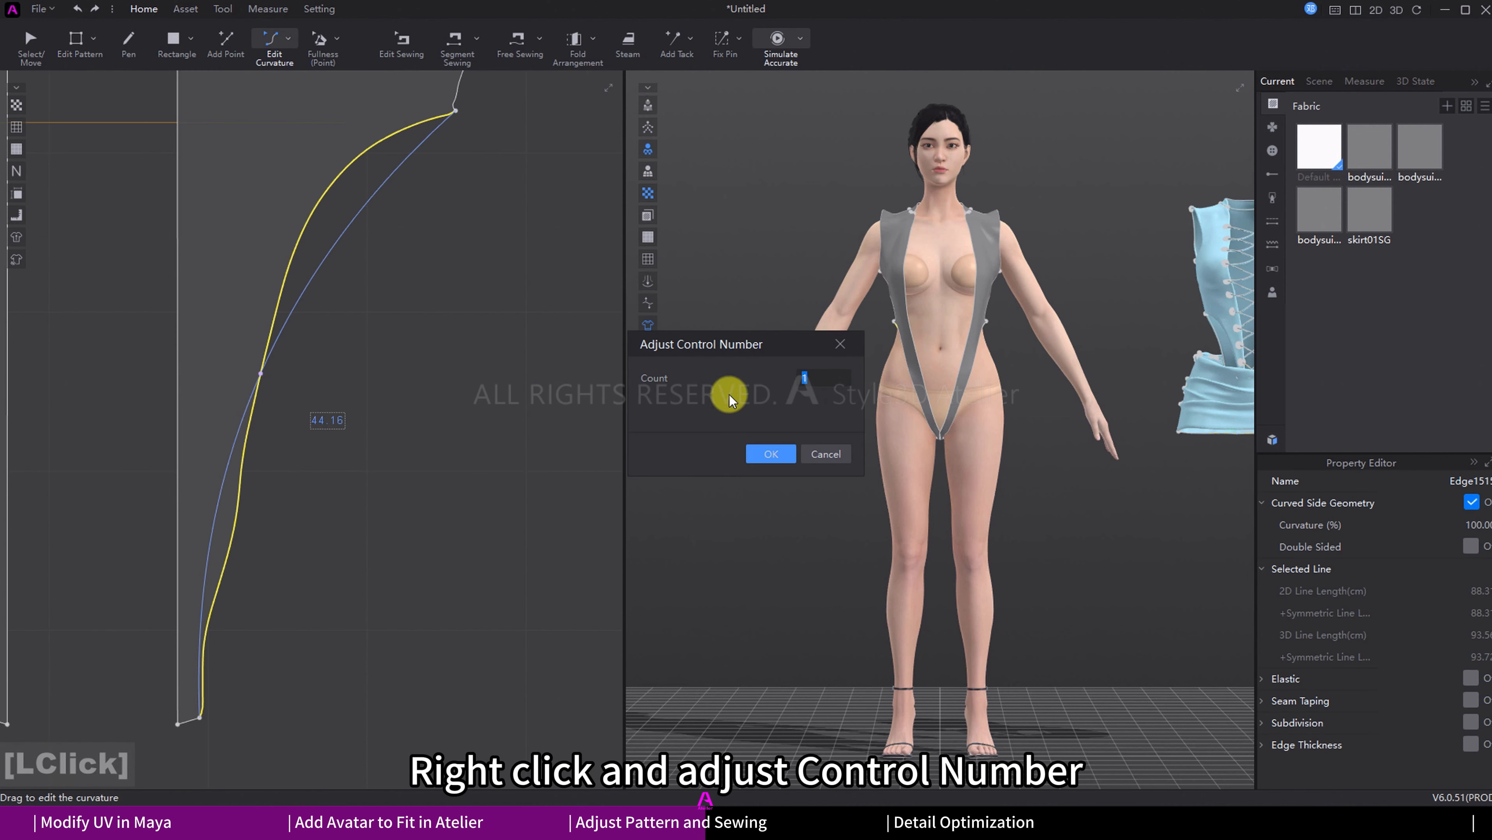
pyautogui.click(844, 372)
pyautogui.click(845, 372)
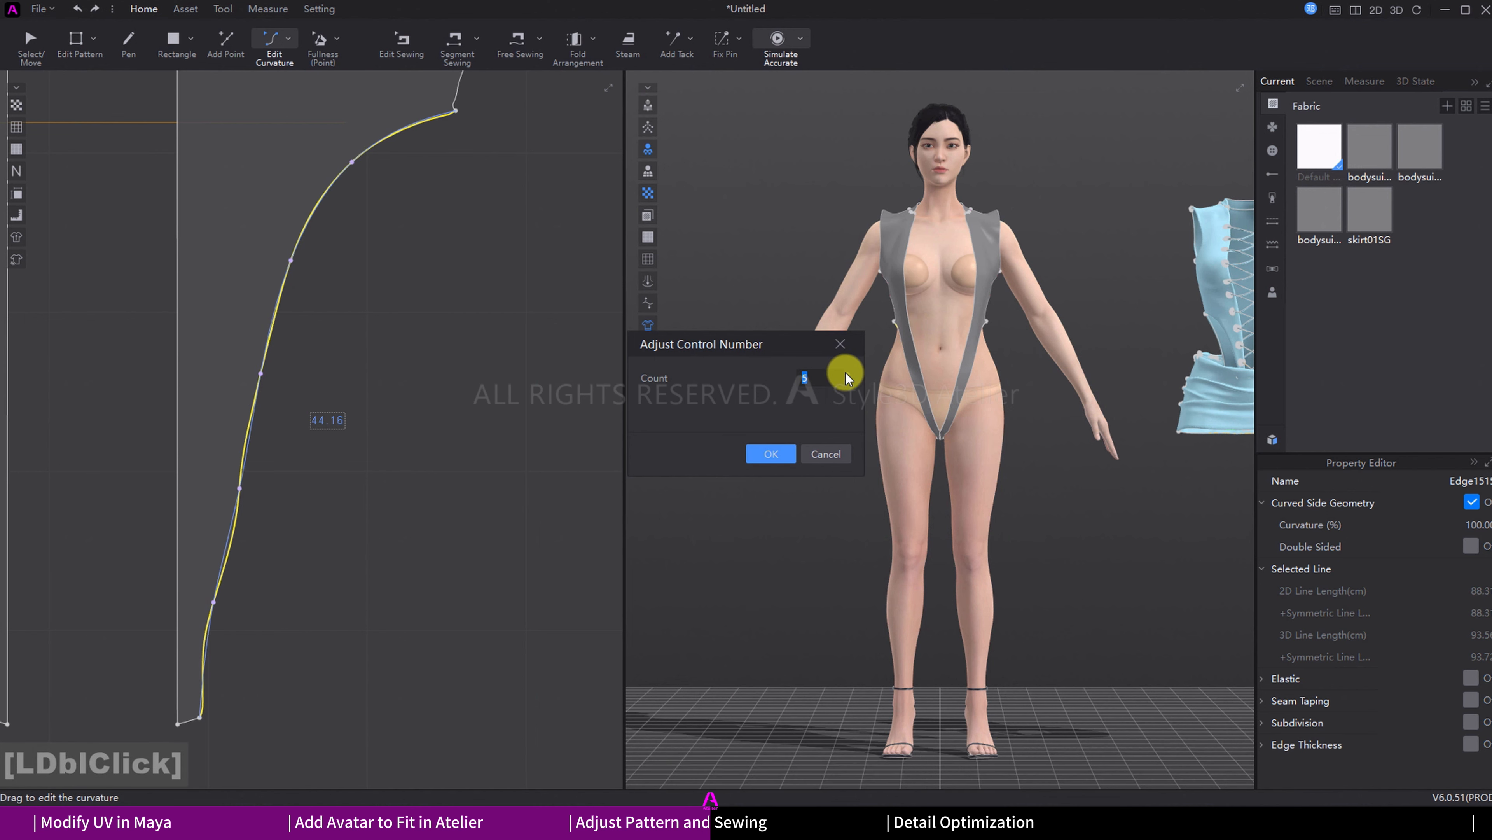
pyautogui.click(772, 451)
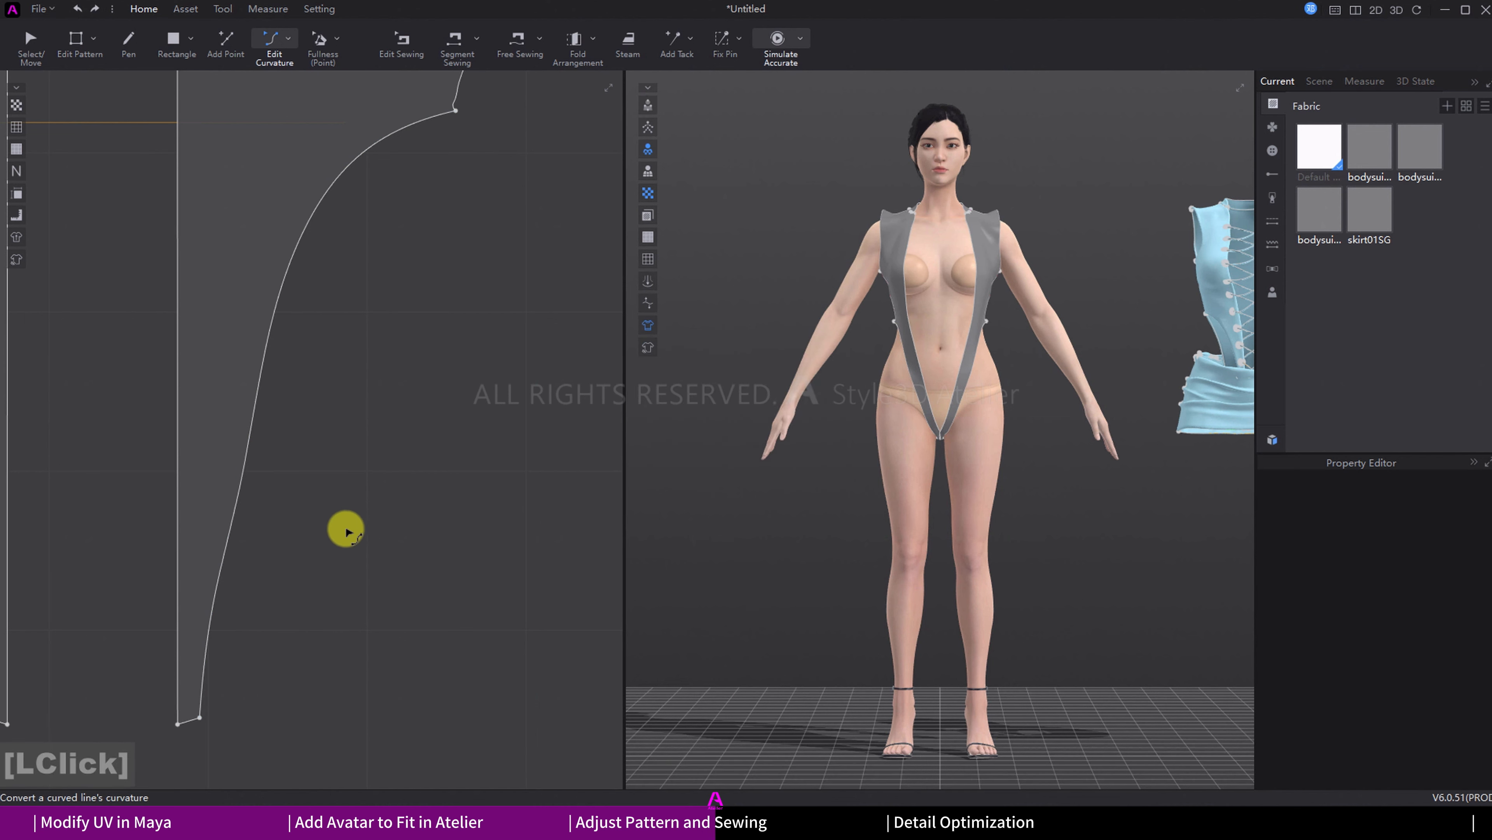
# Step: Smooth the side edge of the right back pattern by raising its curvature control number
pyautogui.moveTo(395, 393); pyautogui.dragTo(413, 358, button='middle')
pyautogui.scroll(-2, 412, 360)
pyautogui.click(371, 461)
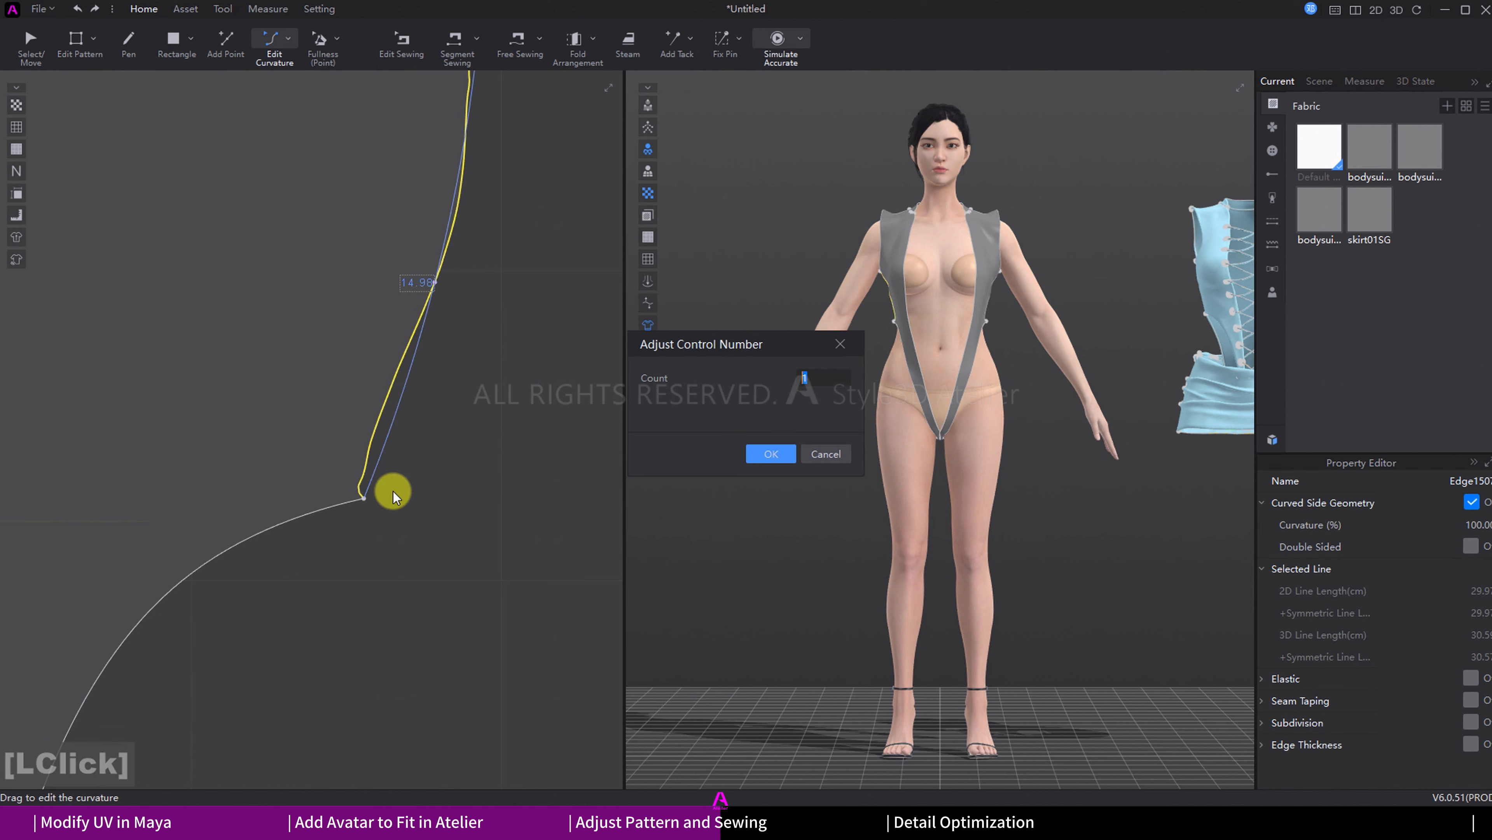
pyautogui.doubleClick(848, 373)
pyautogui.click(772, 452)
pyautogui.scroll(2, 506, 316)
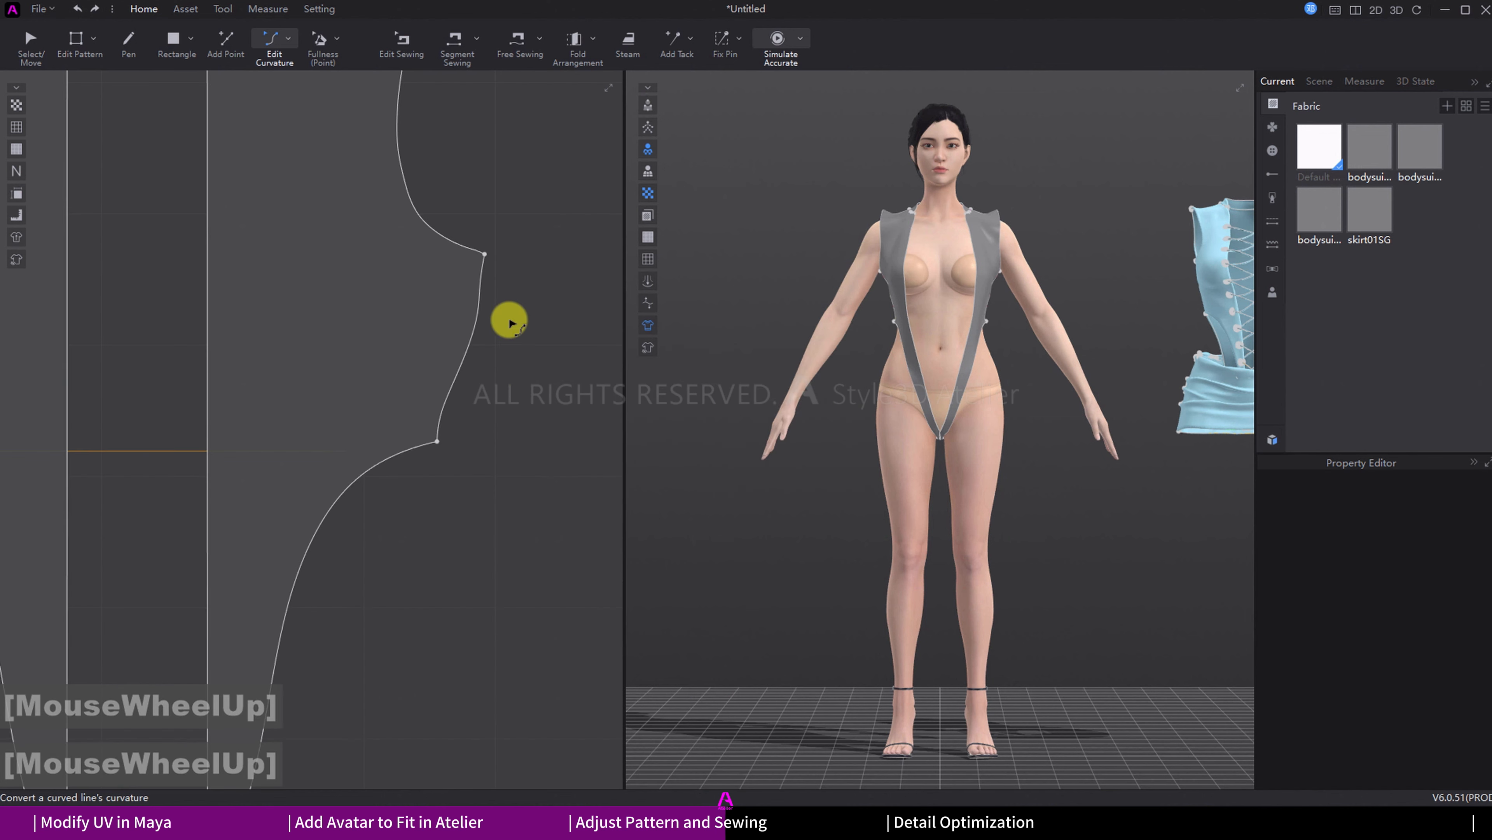
# Step: Check the side seam's sewing difference and move the back pattern's underarm point to lengthen its side edge, then recheck the seam
pyautogui.moveTo(506, 316); pyautogui.dragTo(475, 364, button='middle')
pyautogui.click(241, 540)
pyautogui.moveTo(268, 520); pyautogui.dragTo(300, 506, button='middle')
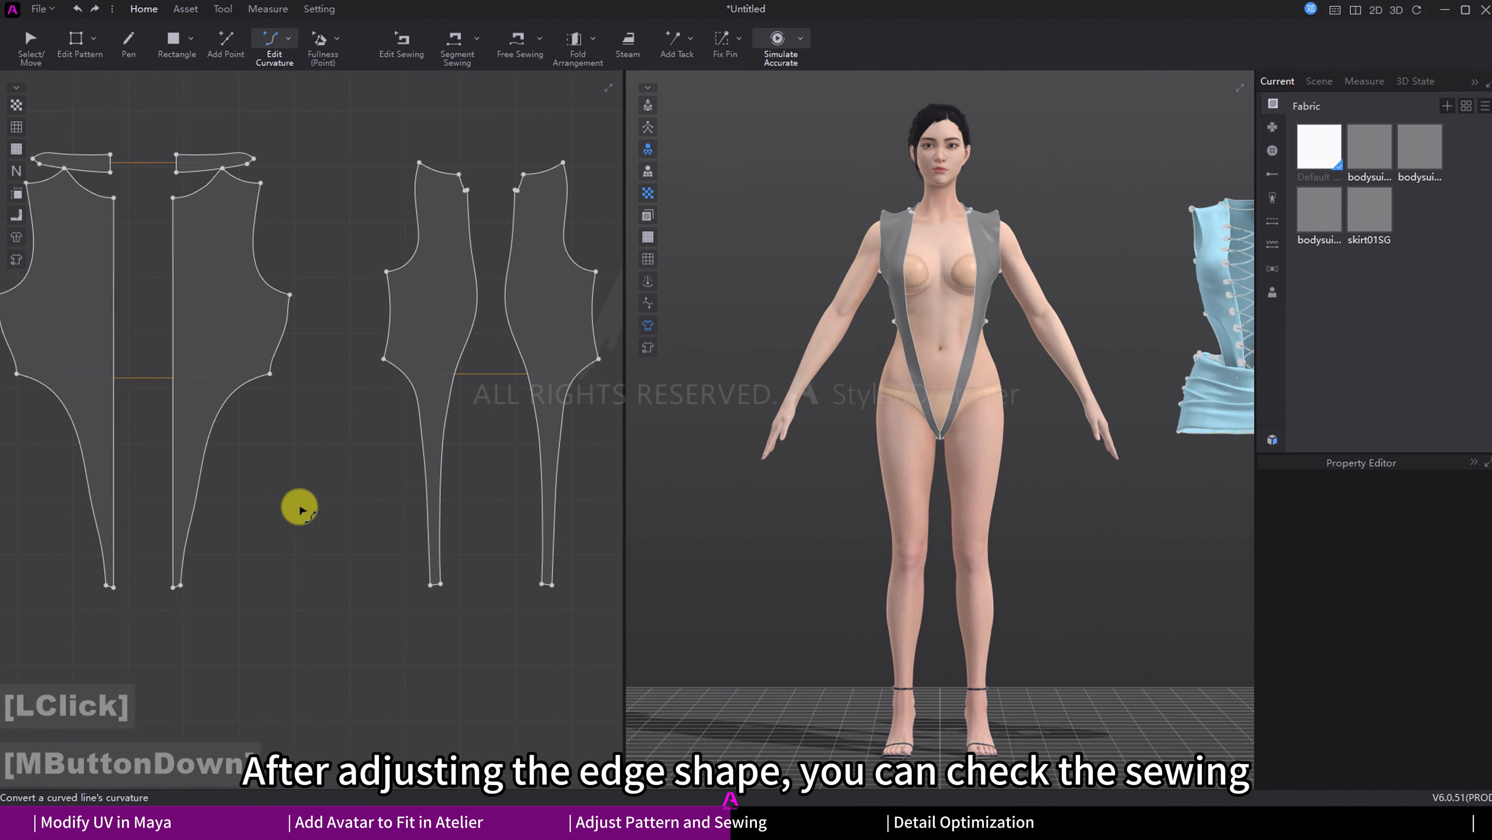
pyautogui.press('b')
pyautogui.click(278, 348)
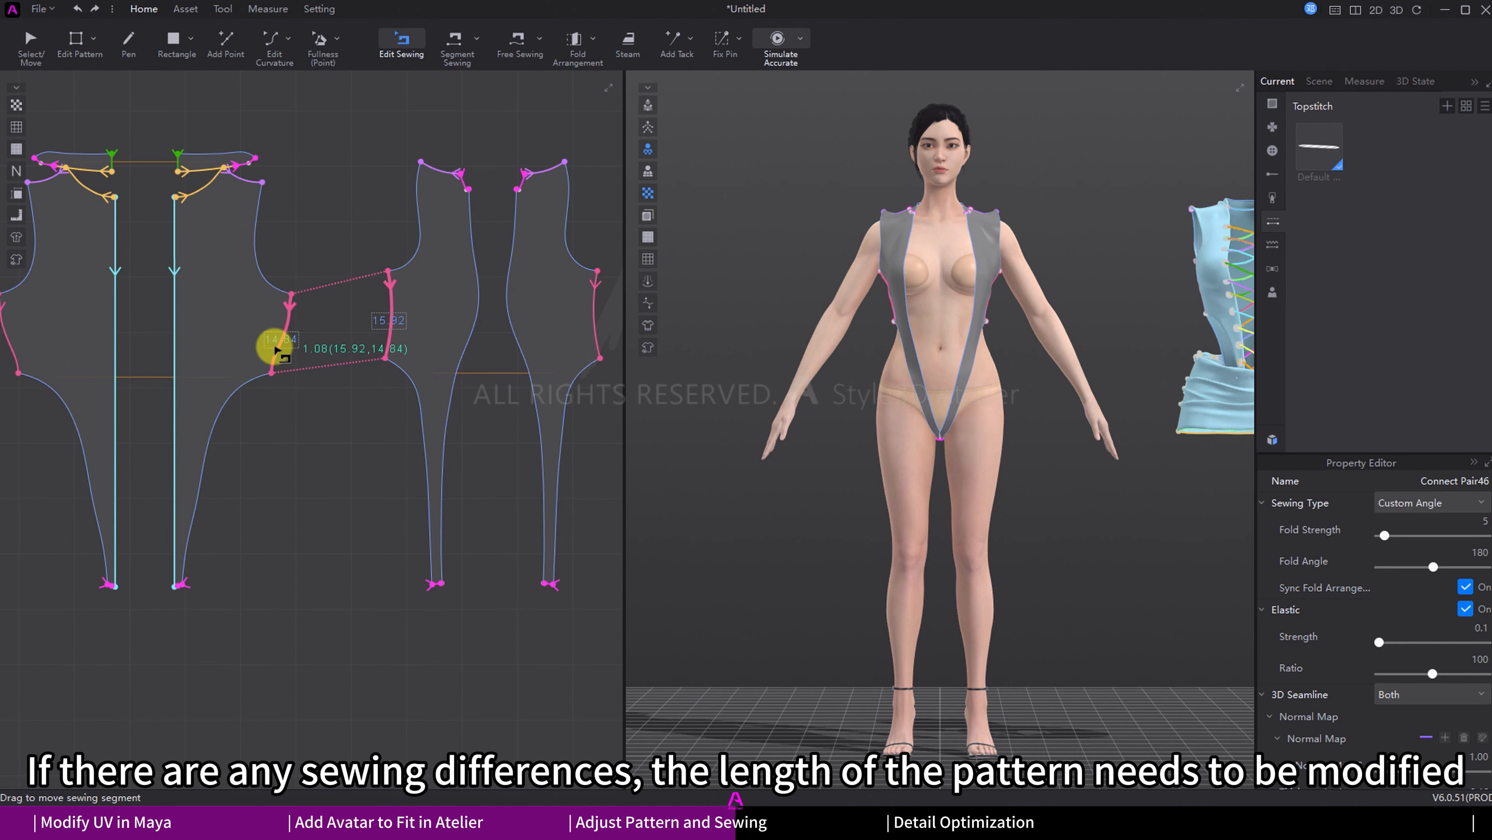
pyautogui.click(309, 261)
pyautogui.press('z')
pyautogui.scroll(5, 293, 291)
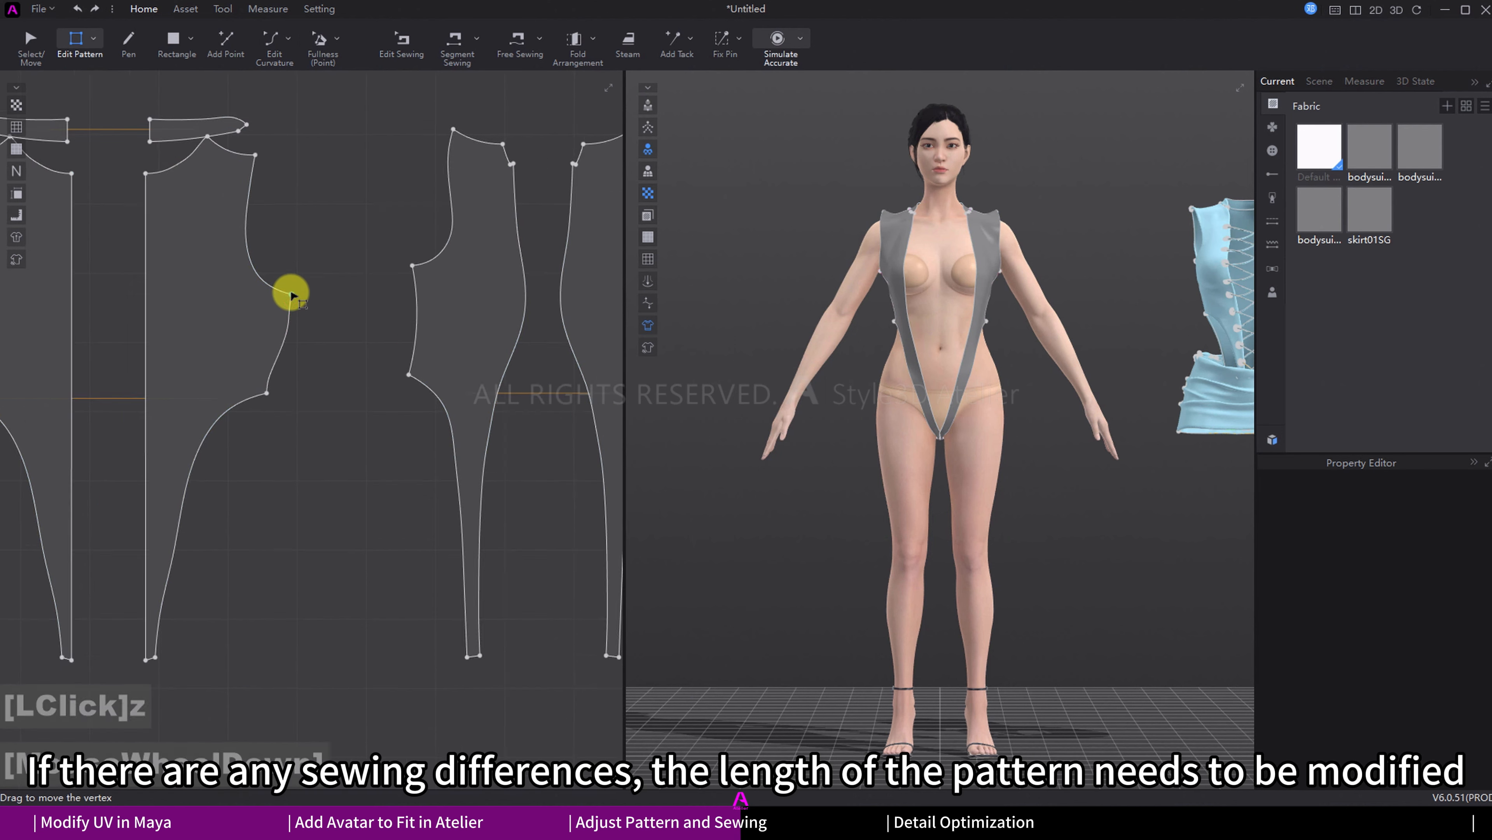
pyautogui.click(294, 287)
pyautogui.press('b')
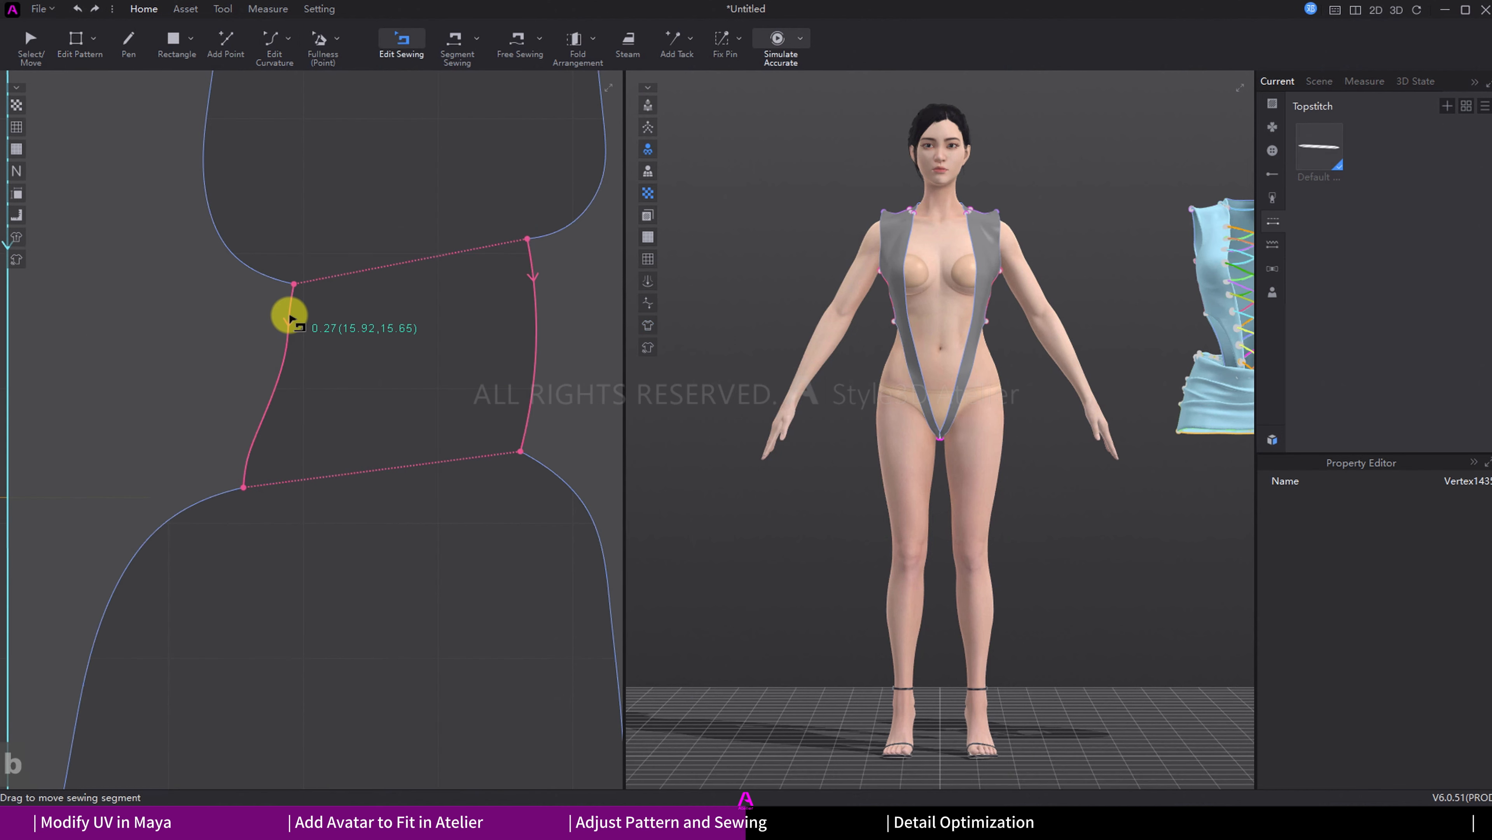
# Step: Check the sewing length differences at the shoulder and at the crotch seam joining the front and back patterns
pyautogui.scroll(2, 318, 332)
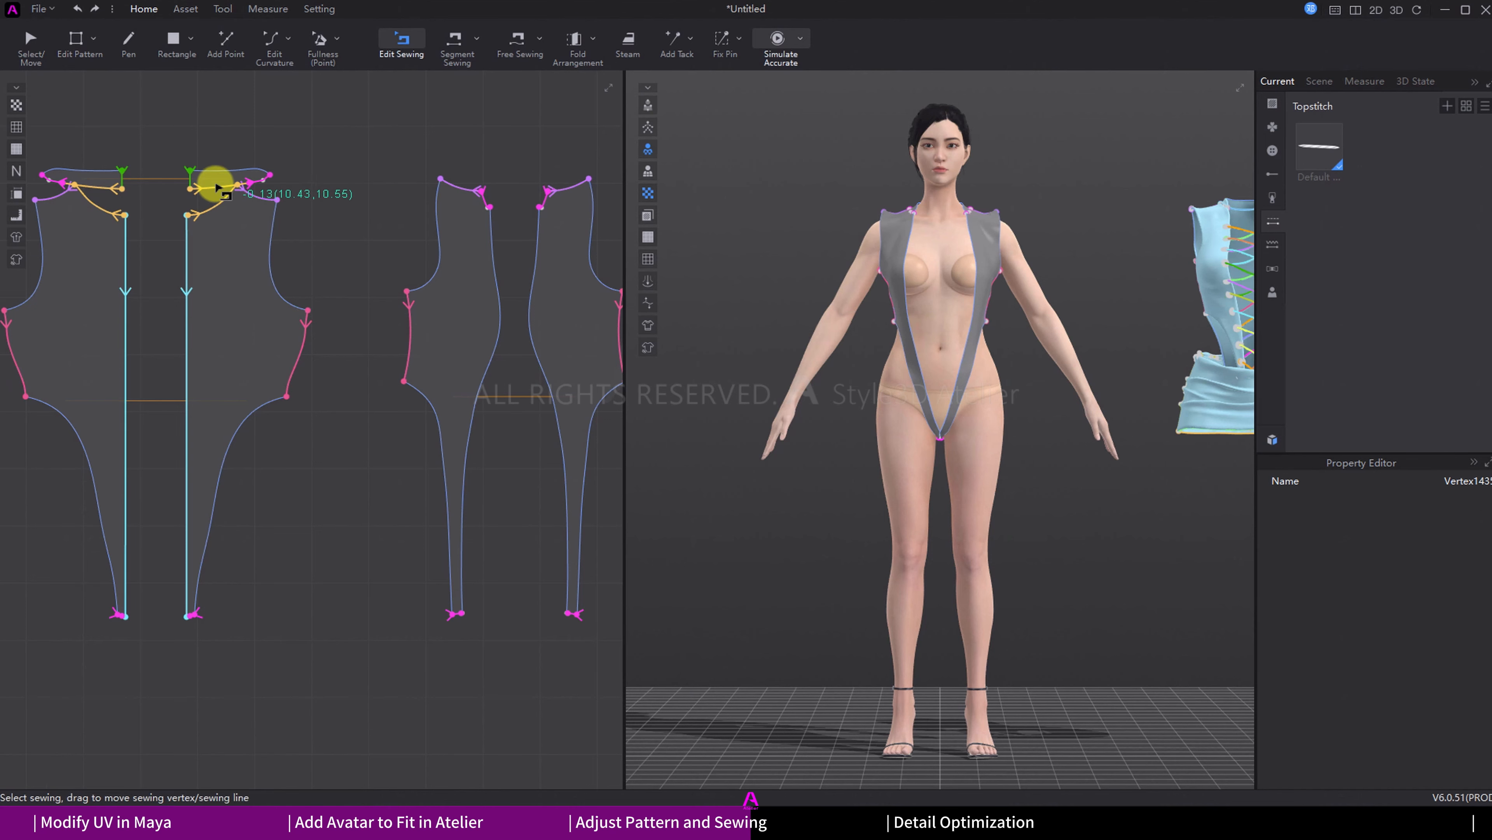
pyautogui.moveTo(183, 632); pyautogui.dragTo(166, 552, button='middle')
pyautogui.scroll(-8, 167, 552)
pyautogui.click(193, 493)
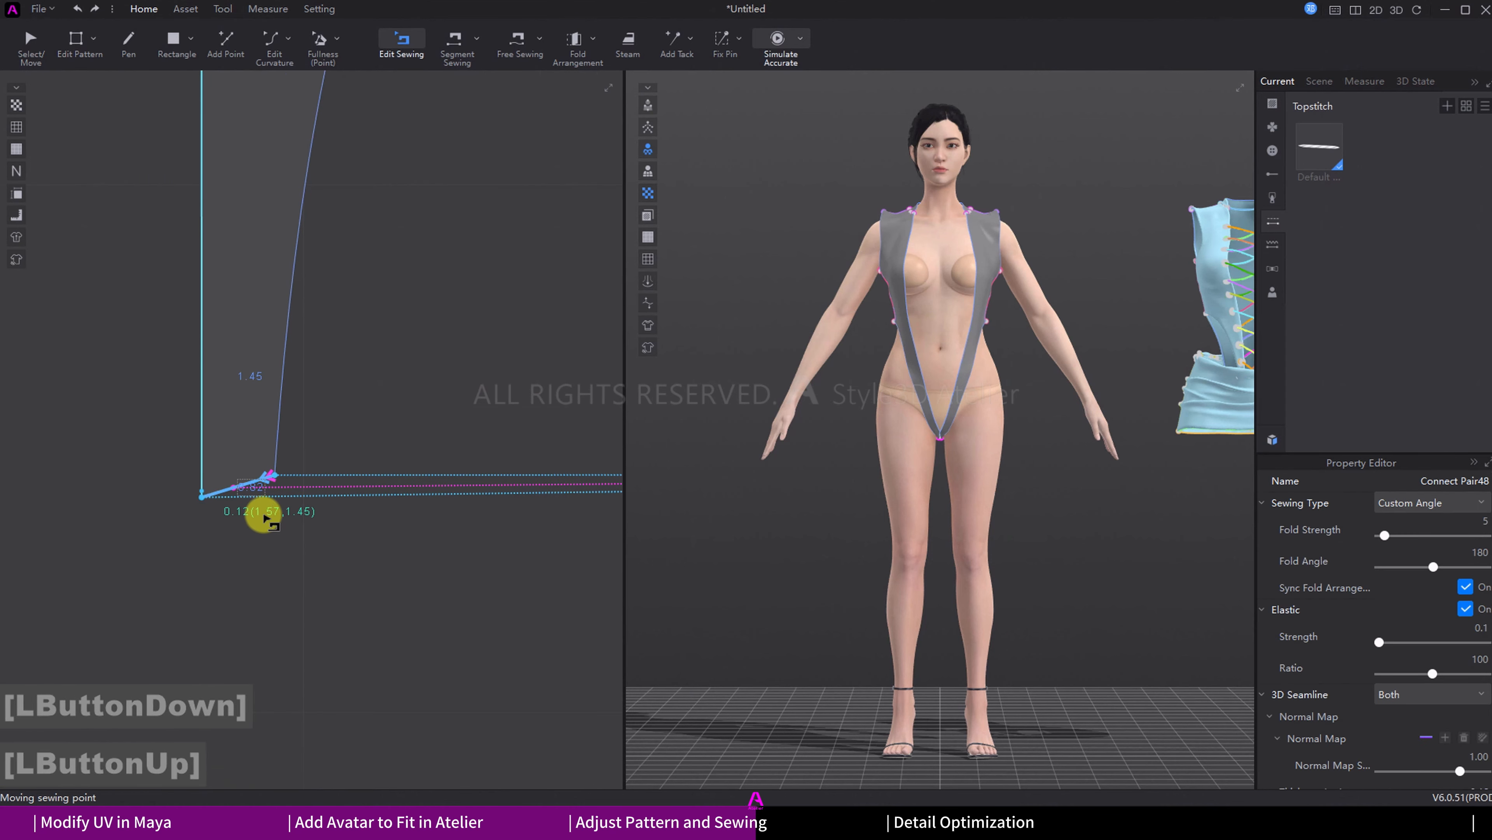
pyautogui.scroll(-2, 416, 492)
pyautogui.click(174, 482)
pyautogui.scroll(6, 175, 482)
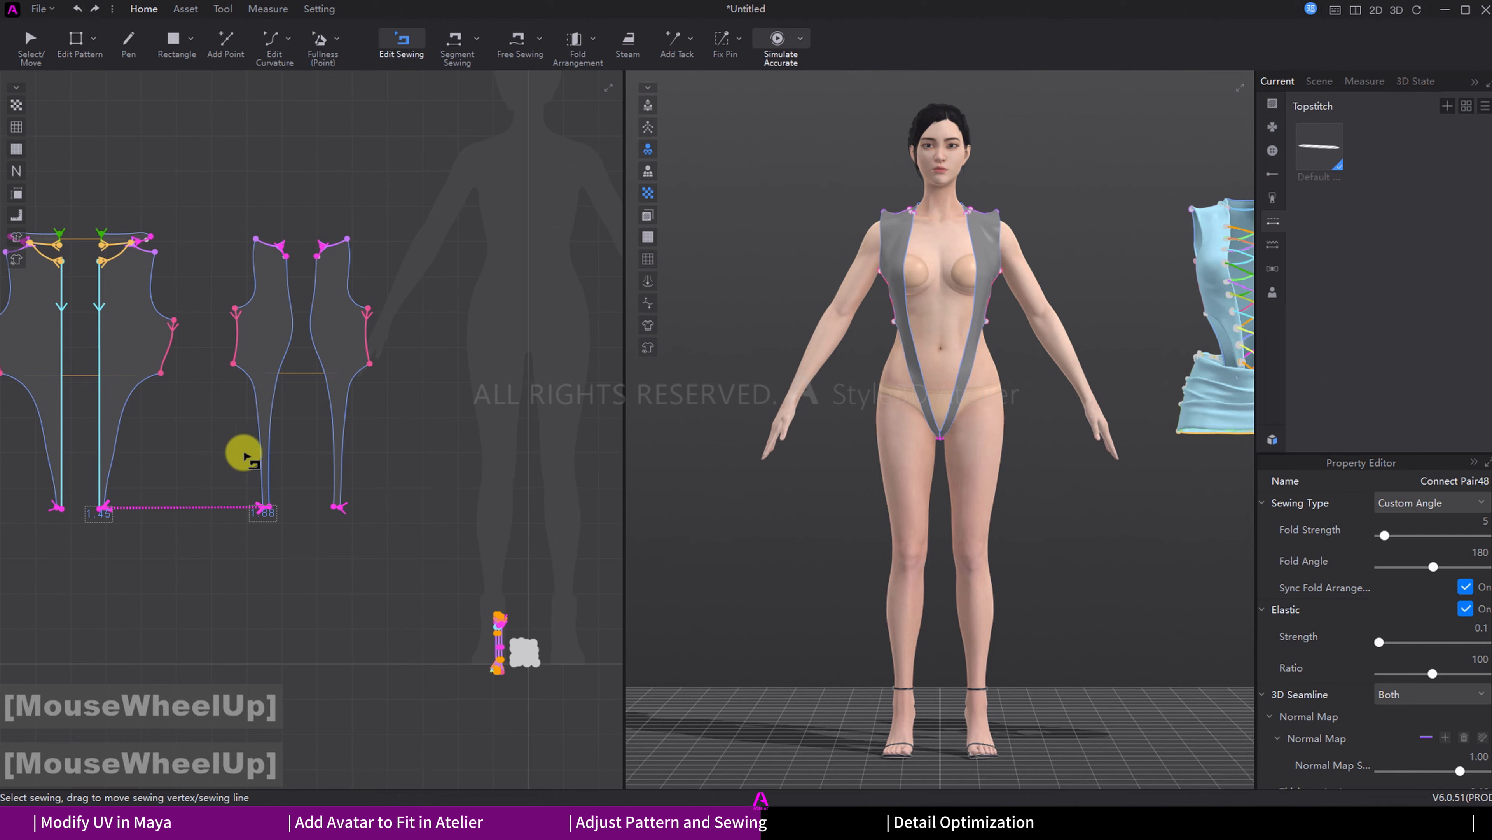
pyautogui.moveTo(243, 449); pyautogui.dragTo(319, 470, button='middle')
# Step: Simulate the bodysuit on the avatar with the modified pattern shapes
pyautogui.press('q')
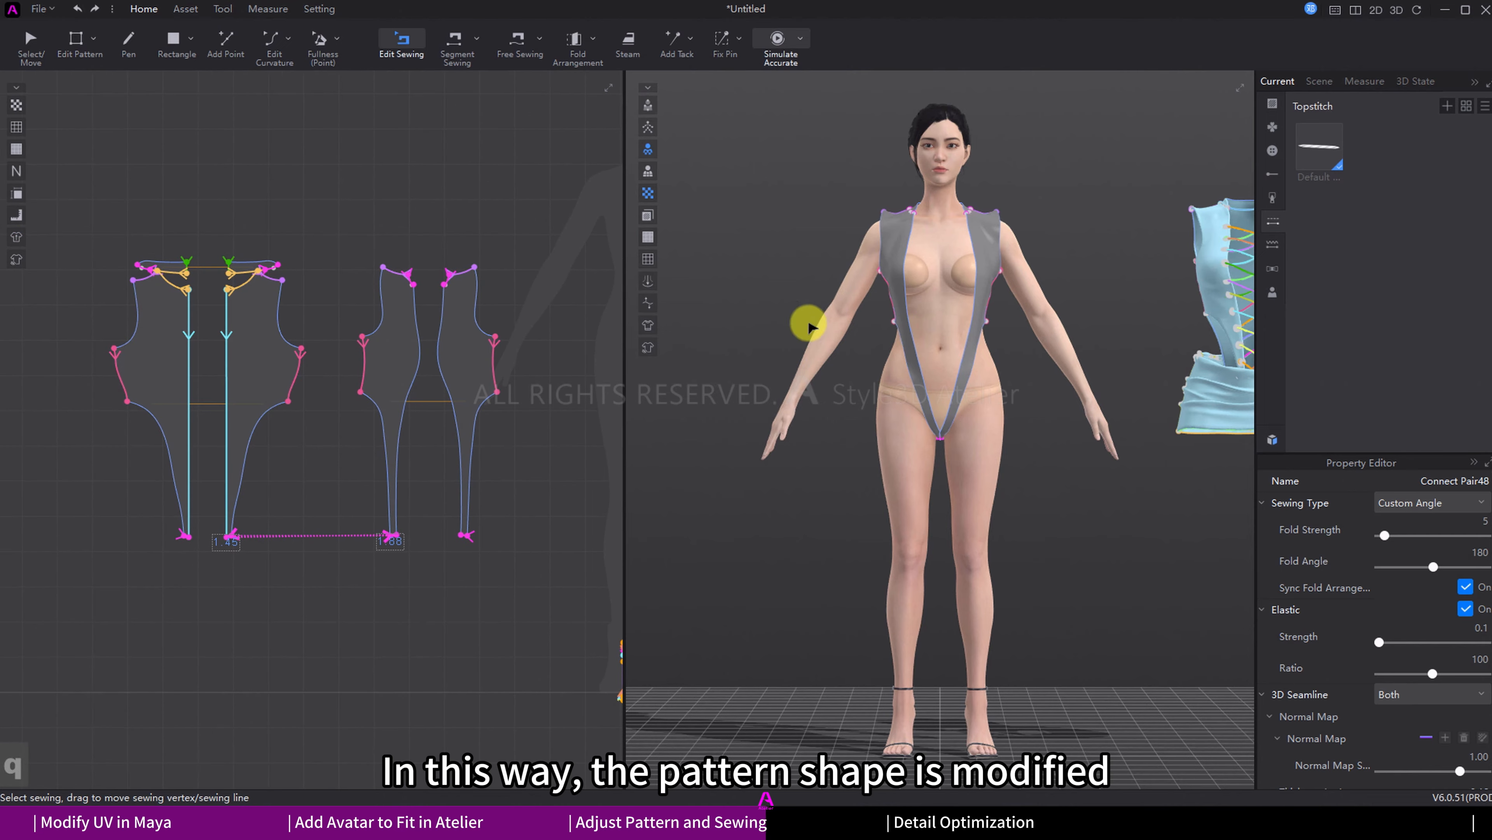
pyautogui.click(1036, 410)
pyautogui.press('space')
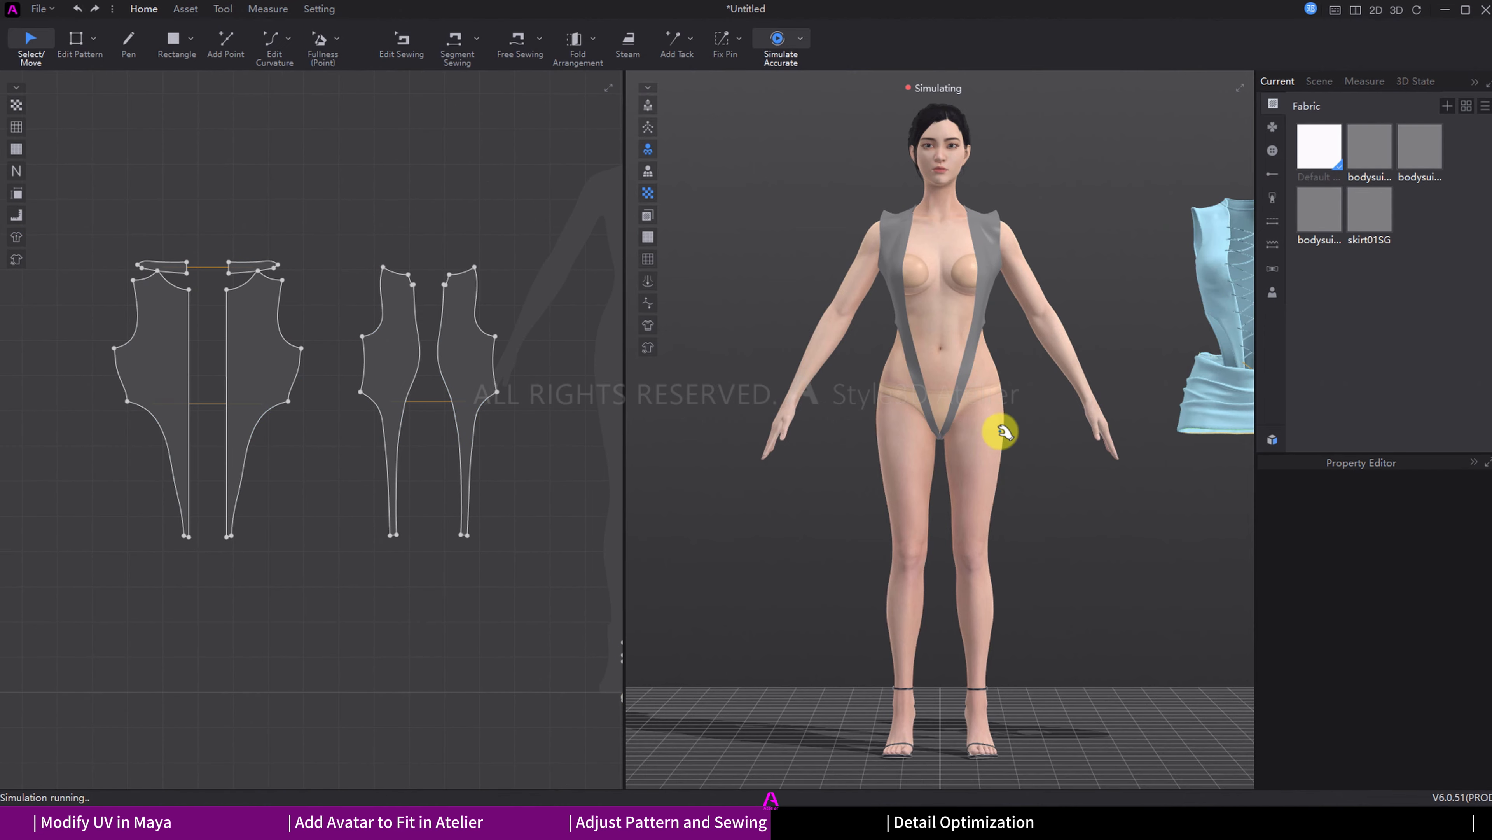
# Step: Spread the two front patterns apart and draw a narrow rectangle pattern about 72 cm tall between them
pyautogui.moveTo(396, 365); pyautogui.dragTo(442, 362)
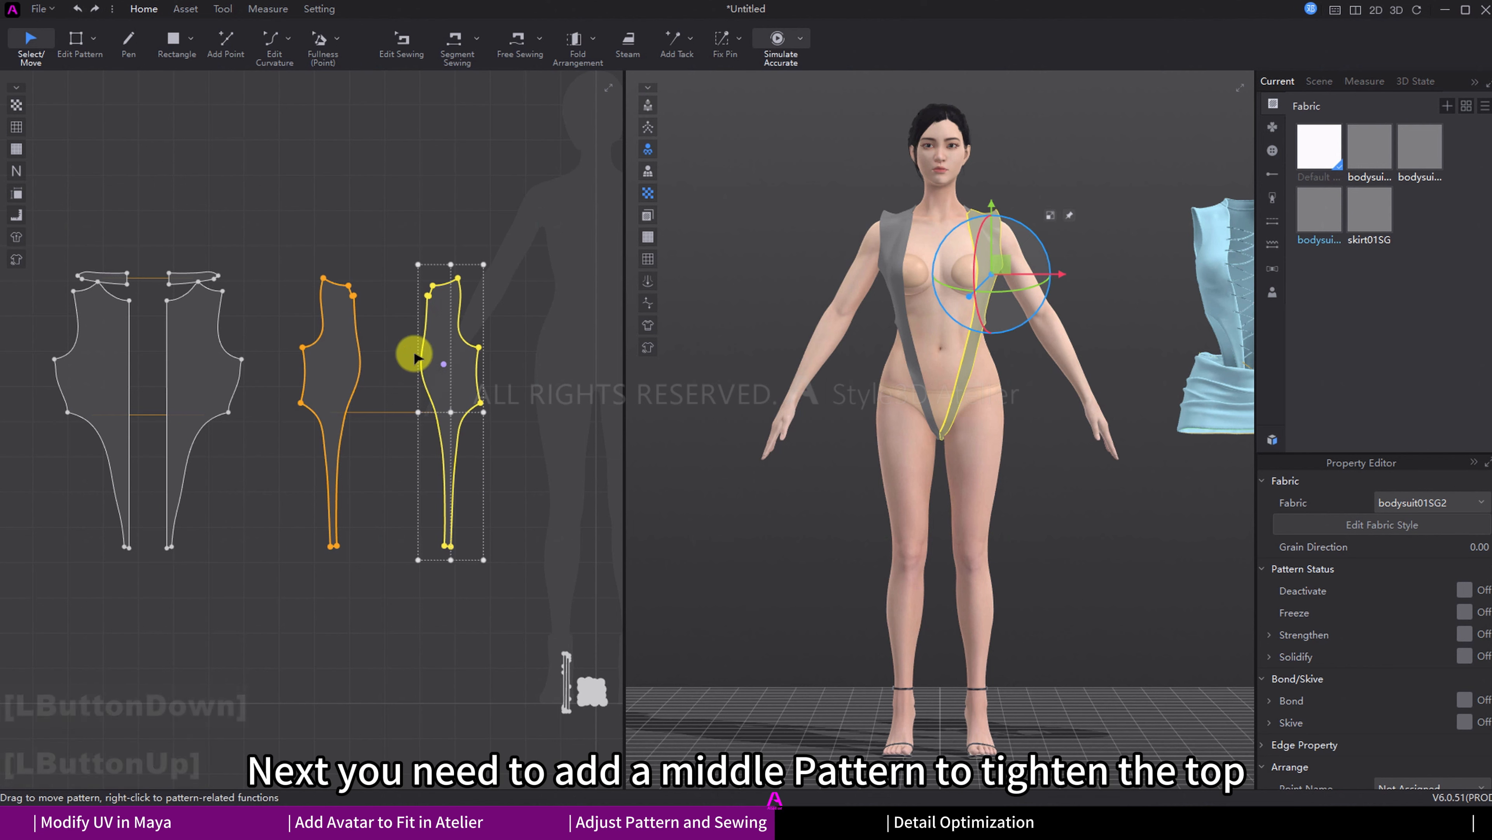
pyautogui.click(393, 287)
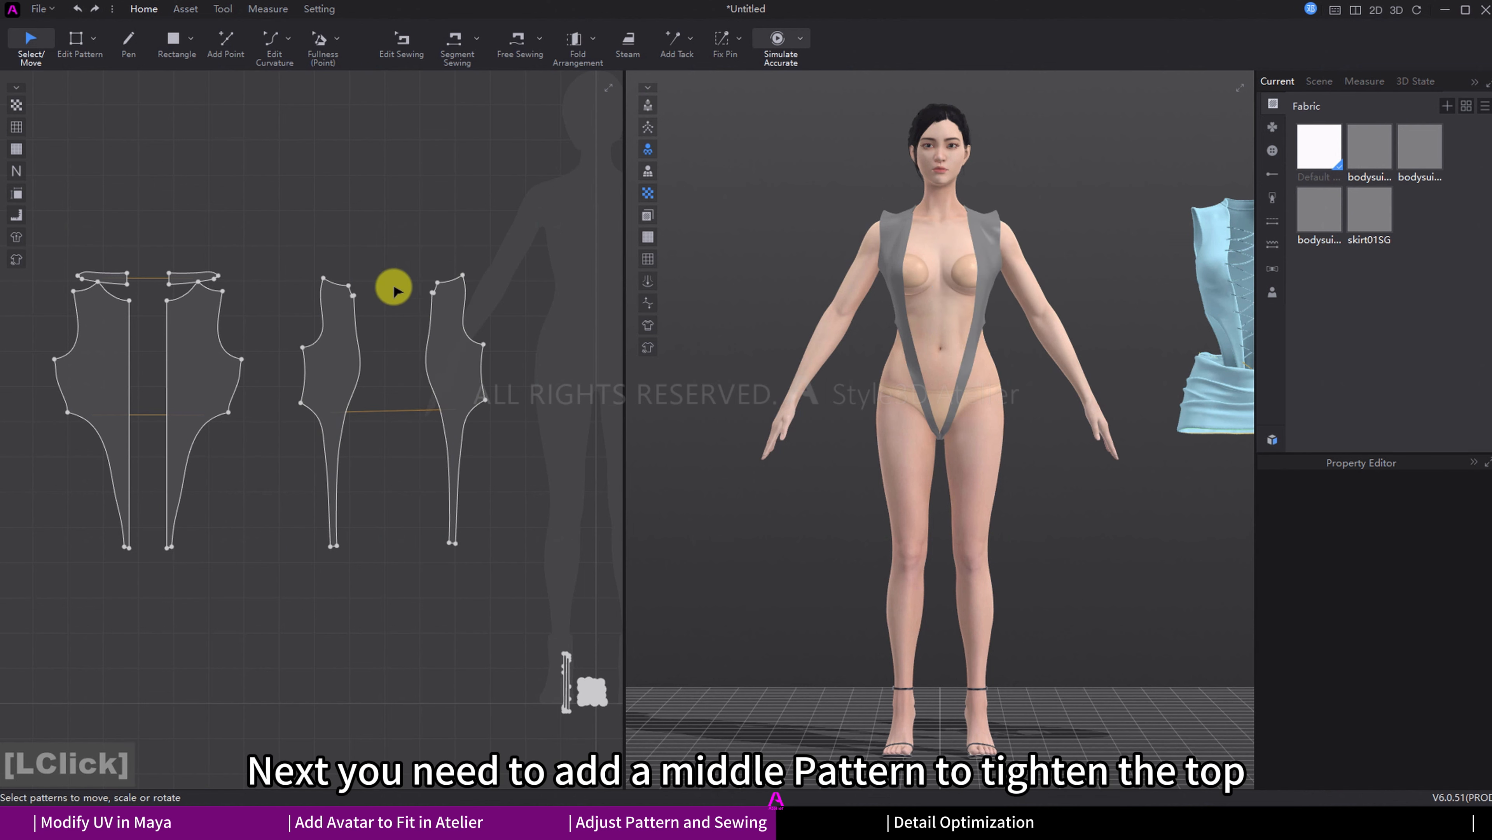
pyautogui.press('s')
pyautogui.moveTo(372, 294); pyautogui.dragTo(414, 549)
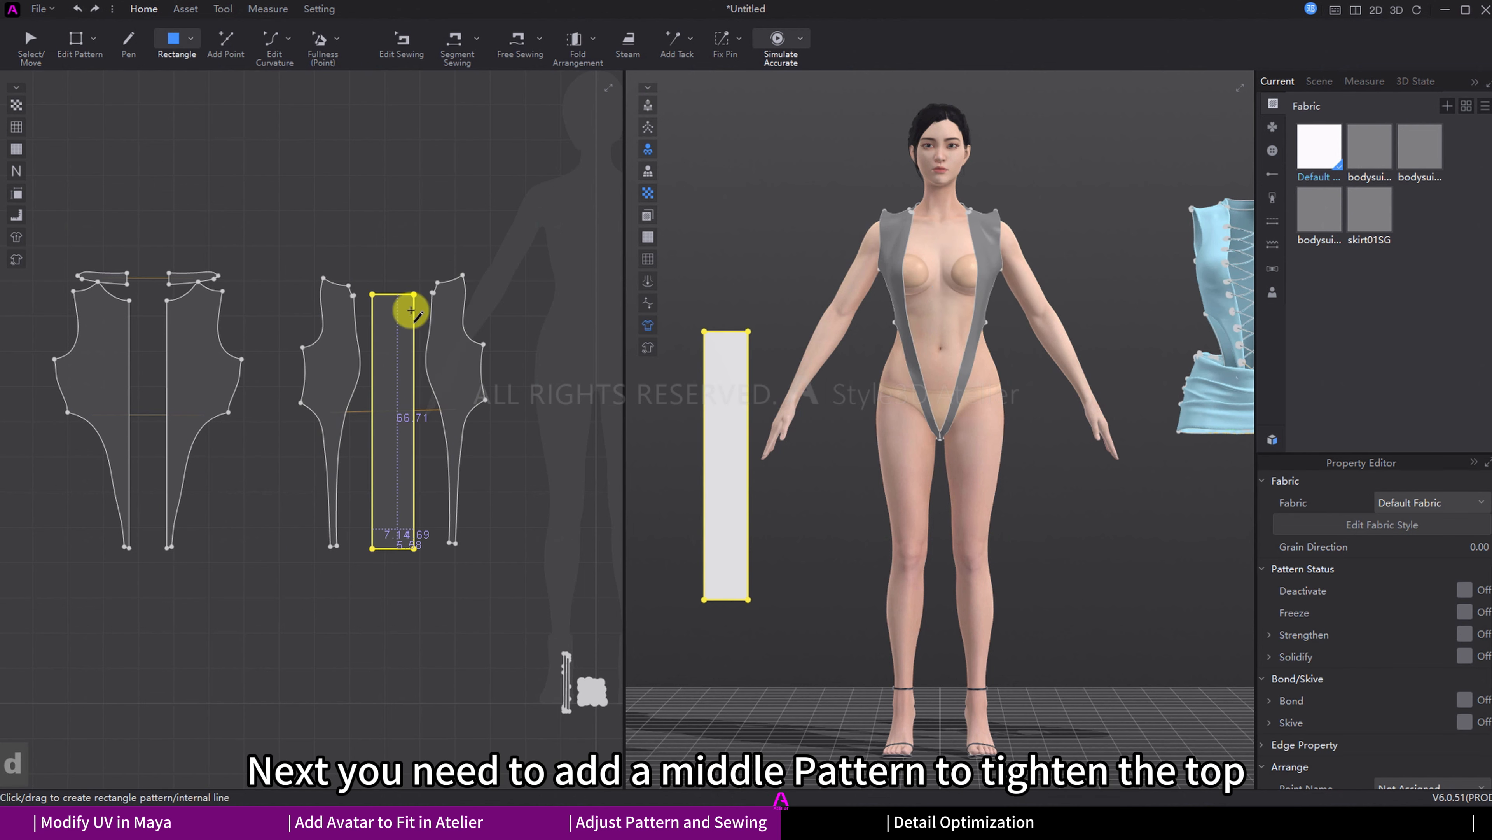
# Step: Draw a vertical internal line through the middle of the rectangle and convert it to a symmetry axis
pyautogui.press('p')
pyautogui.click(392, 294)
pyautogui.click(393, 549)
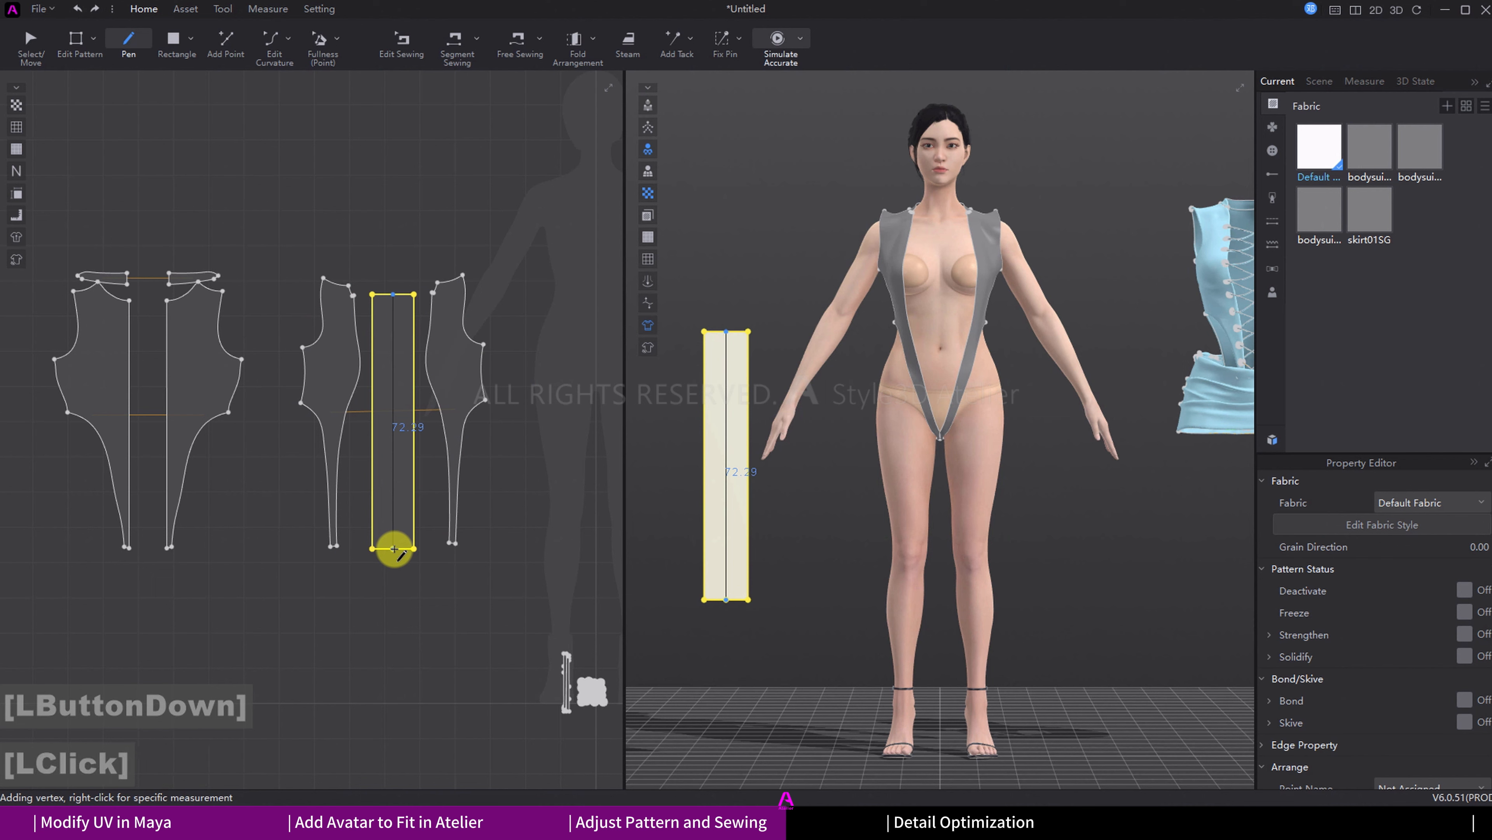
pyautogui.rightClick(393, 465)
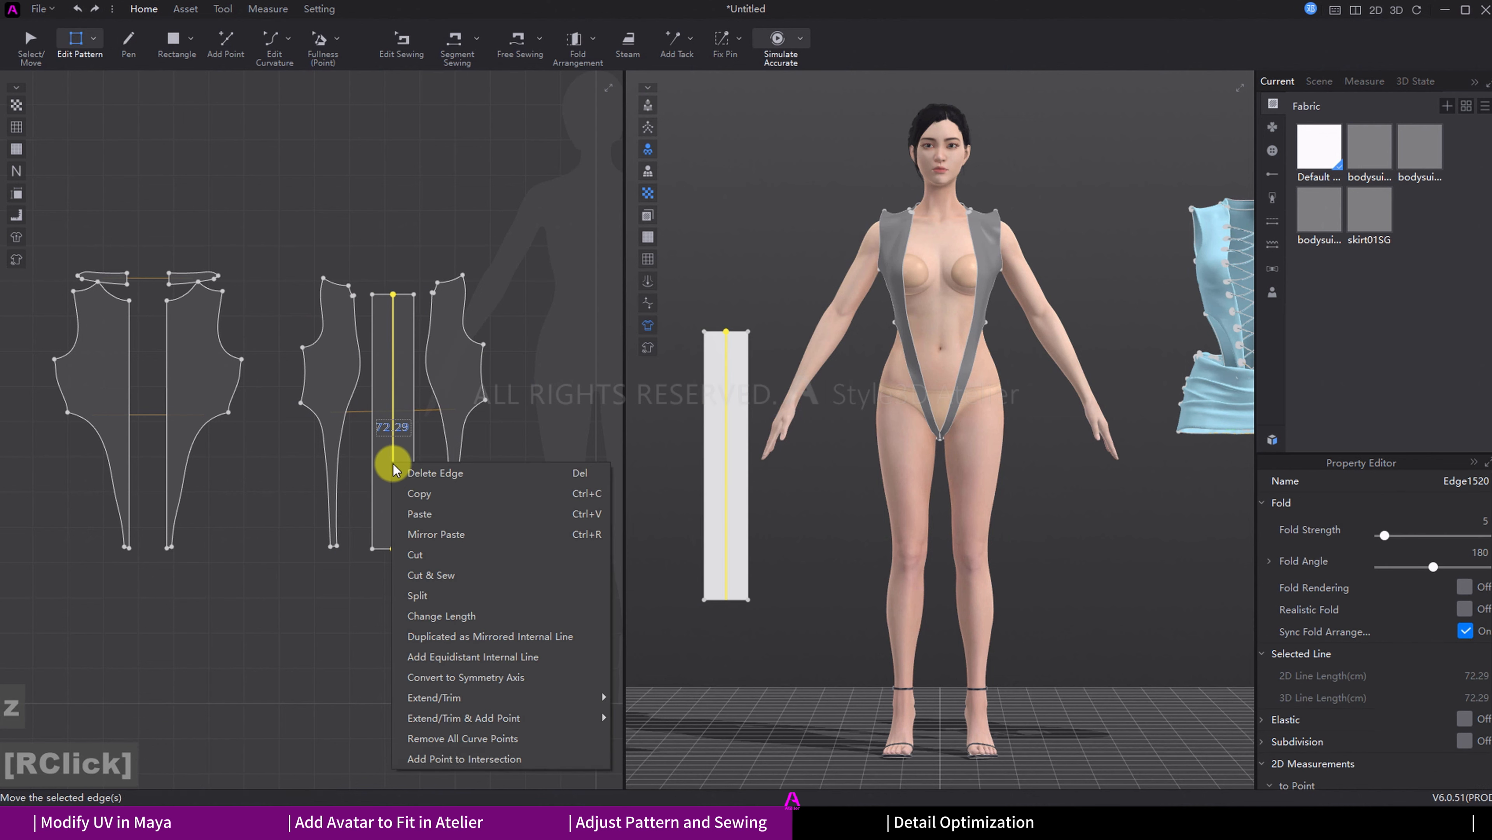
pyautogui.click(467, 677)
pyautogui.click(435, 586)
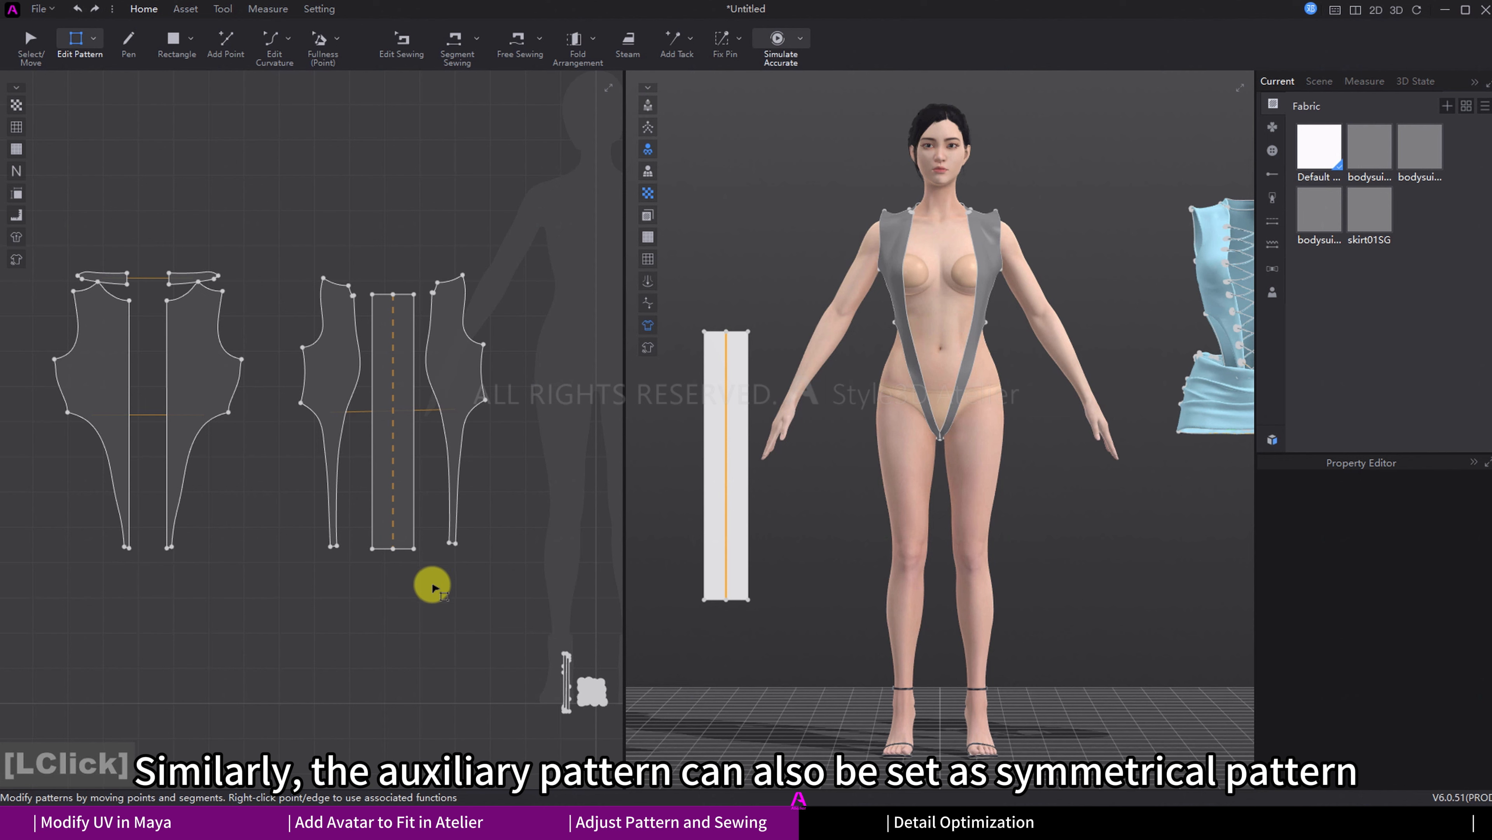
# Step: Delete the auxiliary pattern's lower corner point so it tapers to a tip, and slightly adjust its upper corner
pyautogui.click(375, 550)
pyautogui.press('Delete')
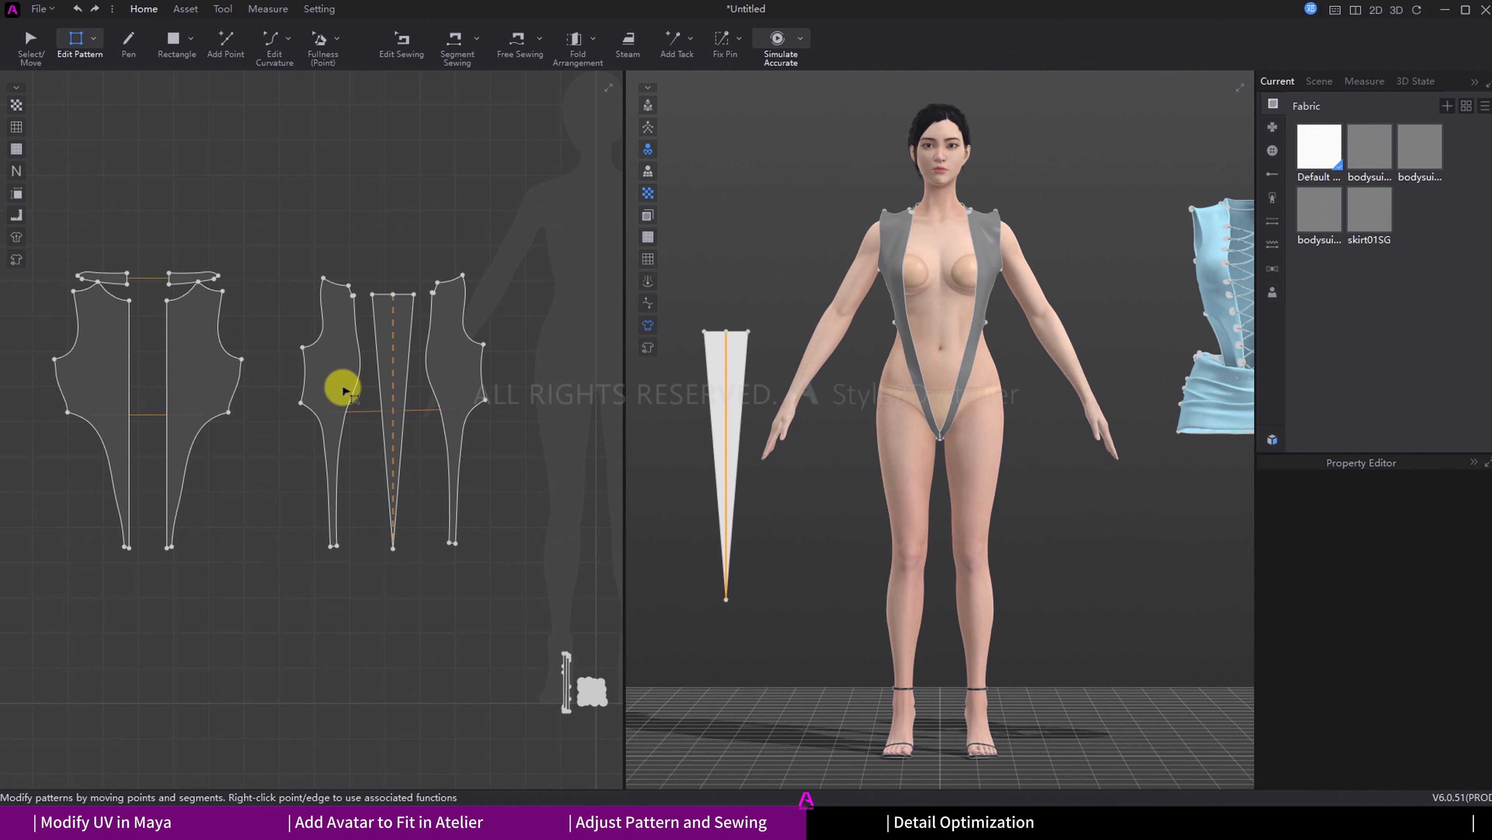
pyautogui.click(376, 360)
pyautogui.moveTo(372, 293); pyautogui.dragTo(376, 298)
# Step: Shape the auxiliary pattern's side edges with added points and curves, rounding them at bust height with Smooth Curve
pyautogui.press('v')
pyautogui.scroll(-3, 372, 355)
pyautogui.moveTo(376, 428); pyautogui.dragTo(378, 413)
pyautogui.hotkey('ctrl', 'z')
pyautogui.press('v')
pyautogui.click(374, 460)
pyautogui.click(381, 494)
pyautogui.moveTo(381, 495); pyautogui.dragTo(384, 495)
pyautogui.click(288, 39)
pyautogui.click(307, 101)
pyautogui.moveTo(372, 371); pyautogui.dragTo(385, 373)
# Step: Sew the auxiliary pattern's full side edge to the front pattern's centre opening edge with Free Sewing
pyautogui.press('m')
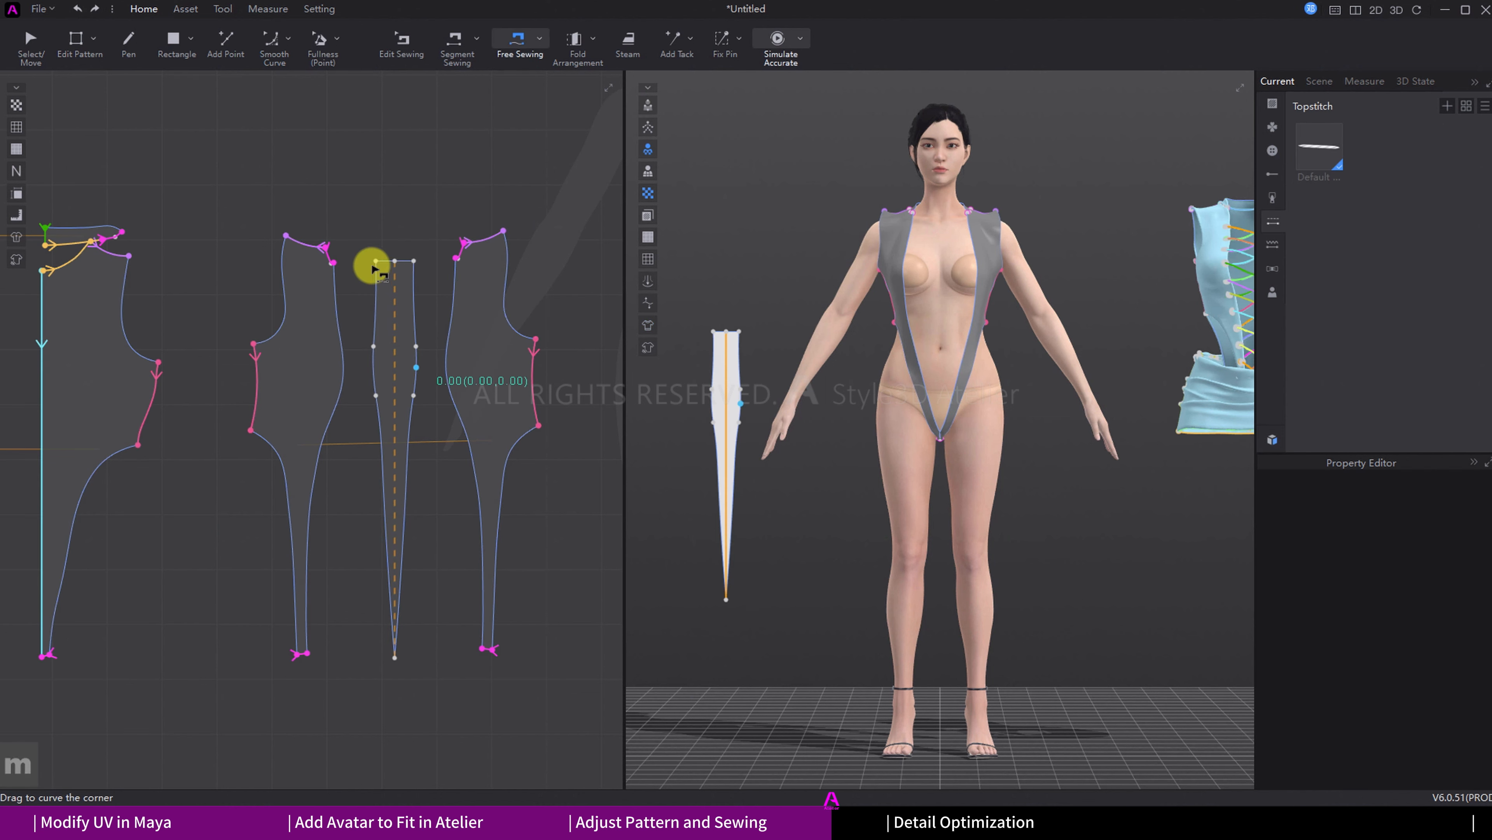
pyautogui.click(374, 268)
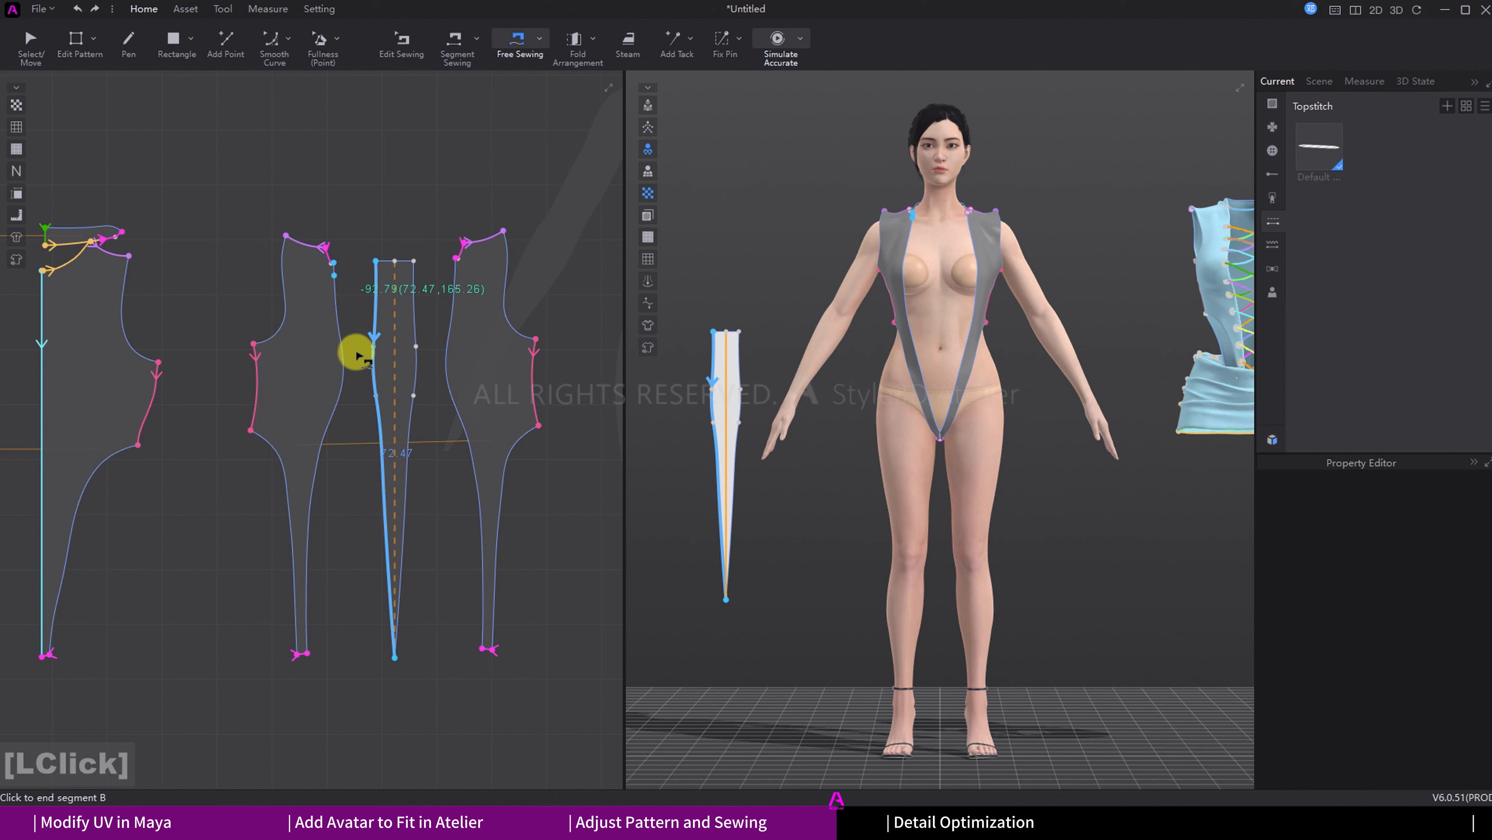
pyautogui.click(317, 655)
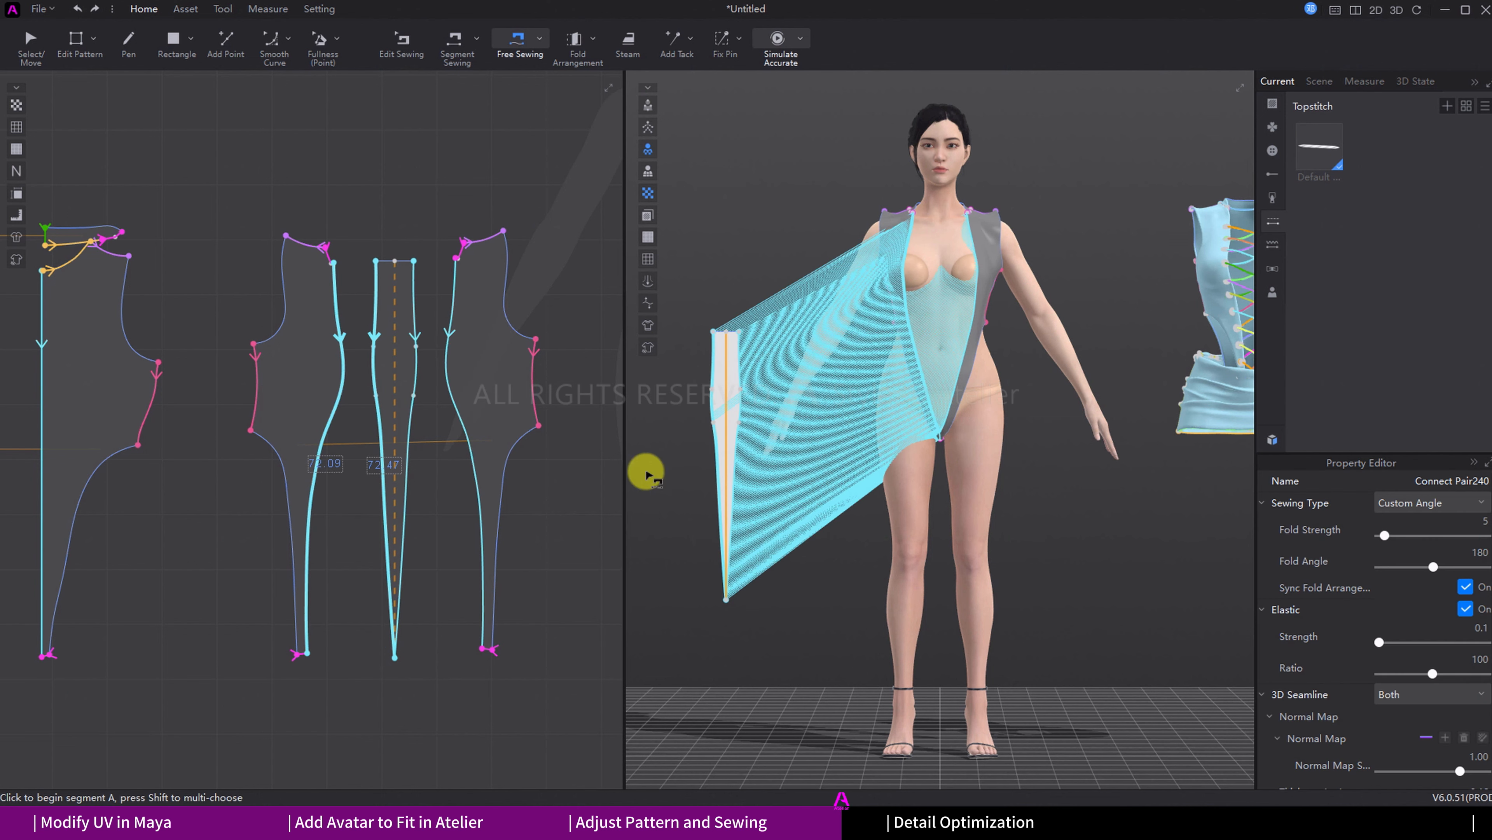
# Step: Place the auxiliary pattern in front of the avatar's chest and simulate to pull the front opening together
pyautogui.press('q')
pyautogui.click(729, 356)
pyautogui.moveTo(758, 355); pyautogui.dragTo(951, 197)
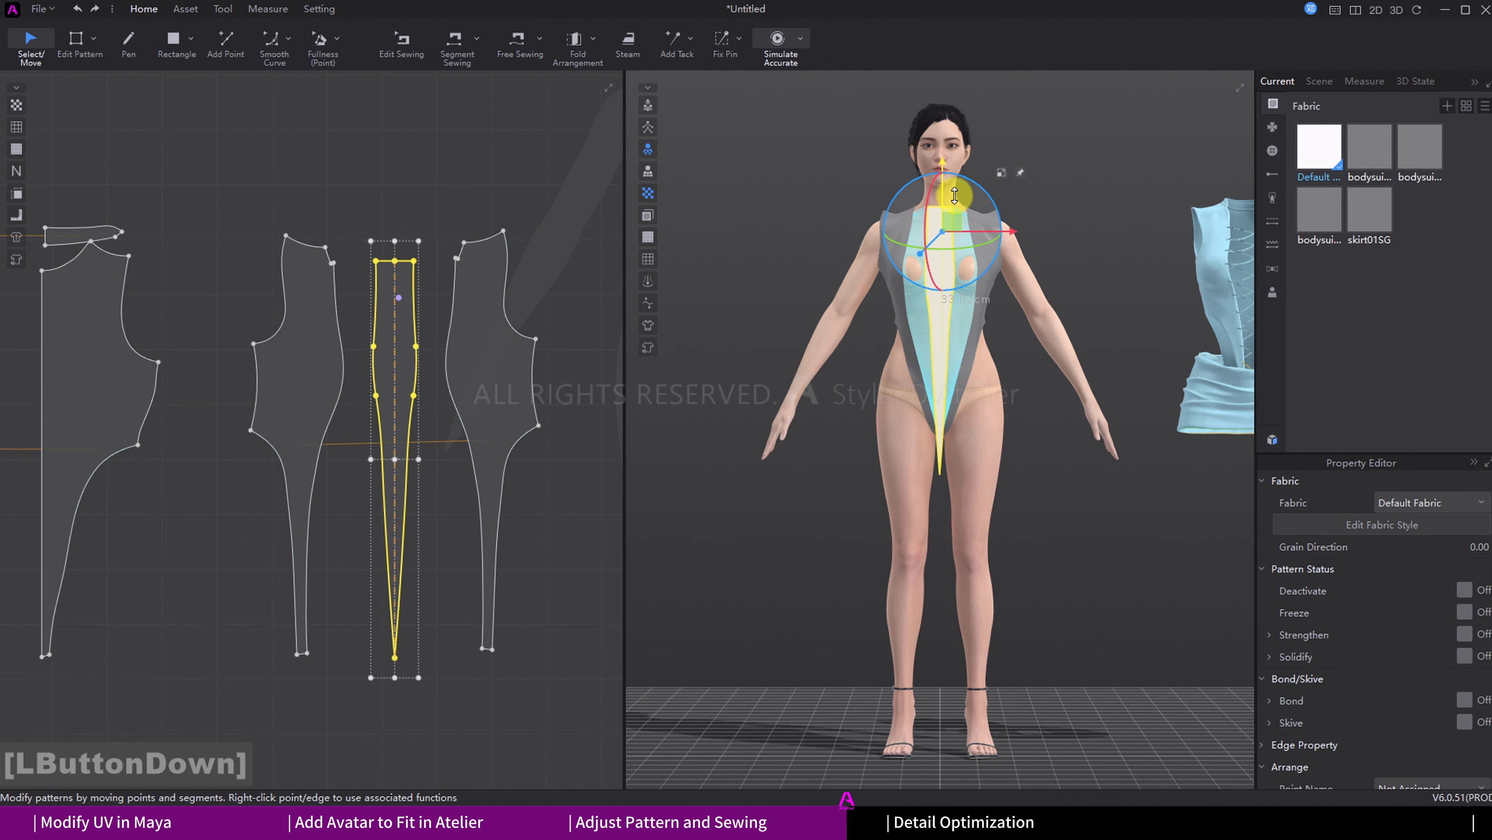
pyautogui.press('space')
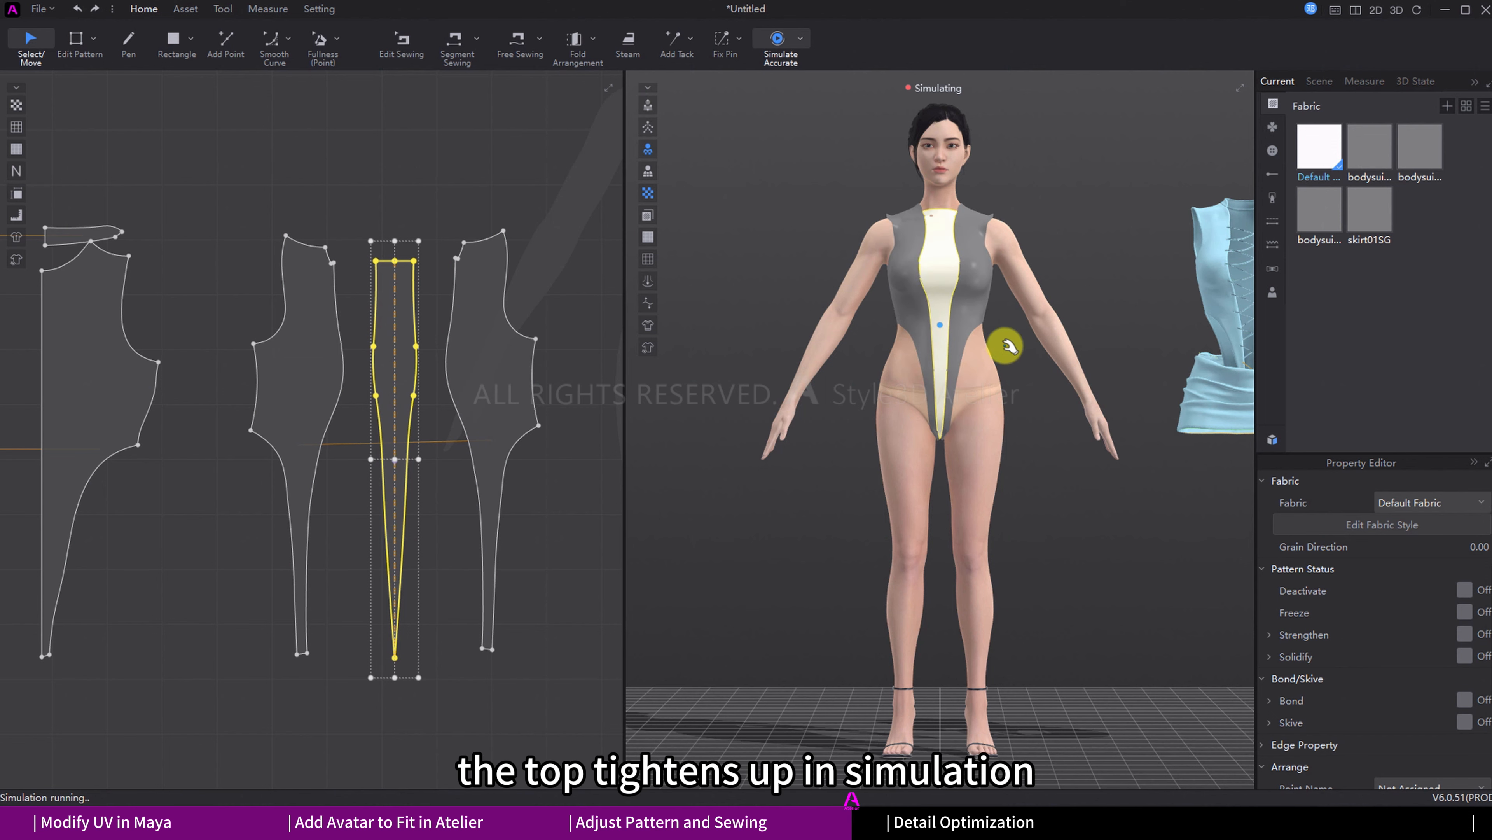
pyautogui.moveTo(999, 340); pyautogui.dragTo(933, 413, button='middle')
pyautogui.press('space')
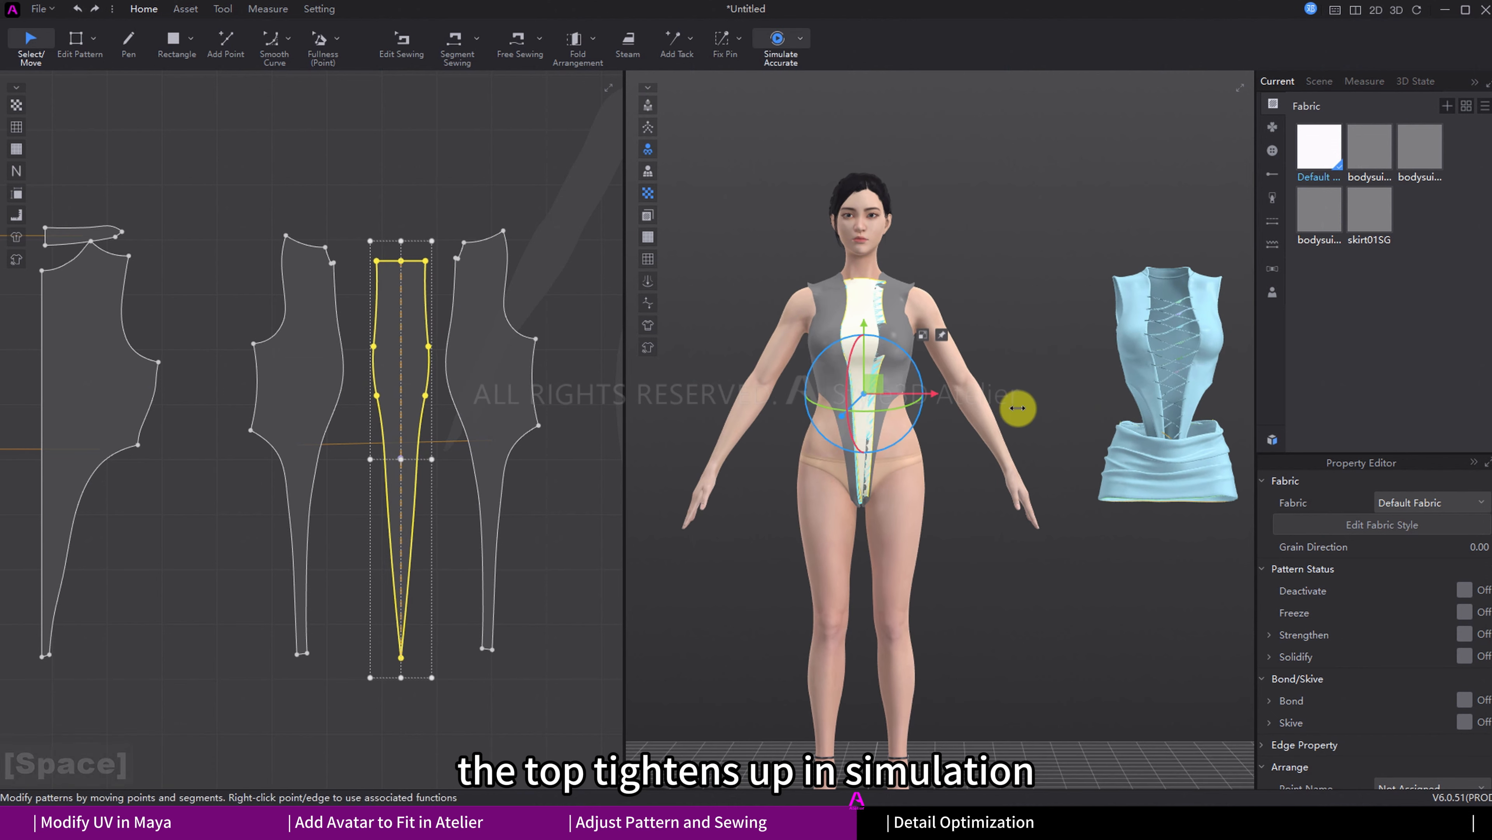
# Step: Curve the auxiliary pattern's side edge outward at bust height
pyautogui.press('w')
pyautogui.click(368, 371)
pyautogui.press('q')
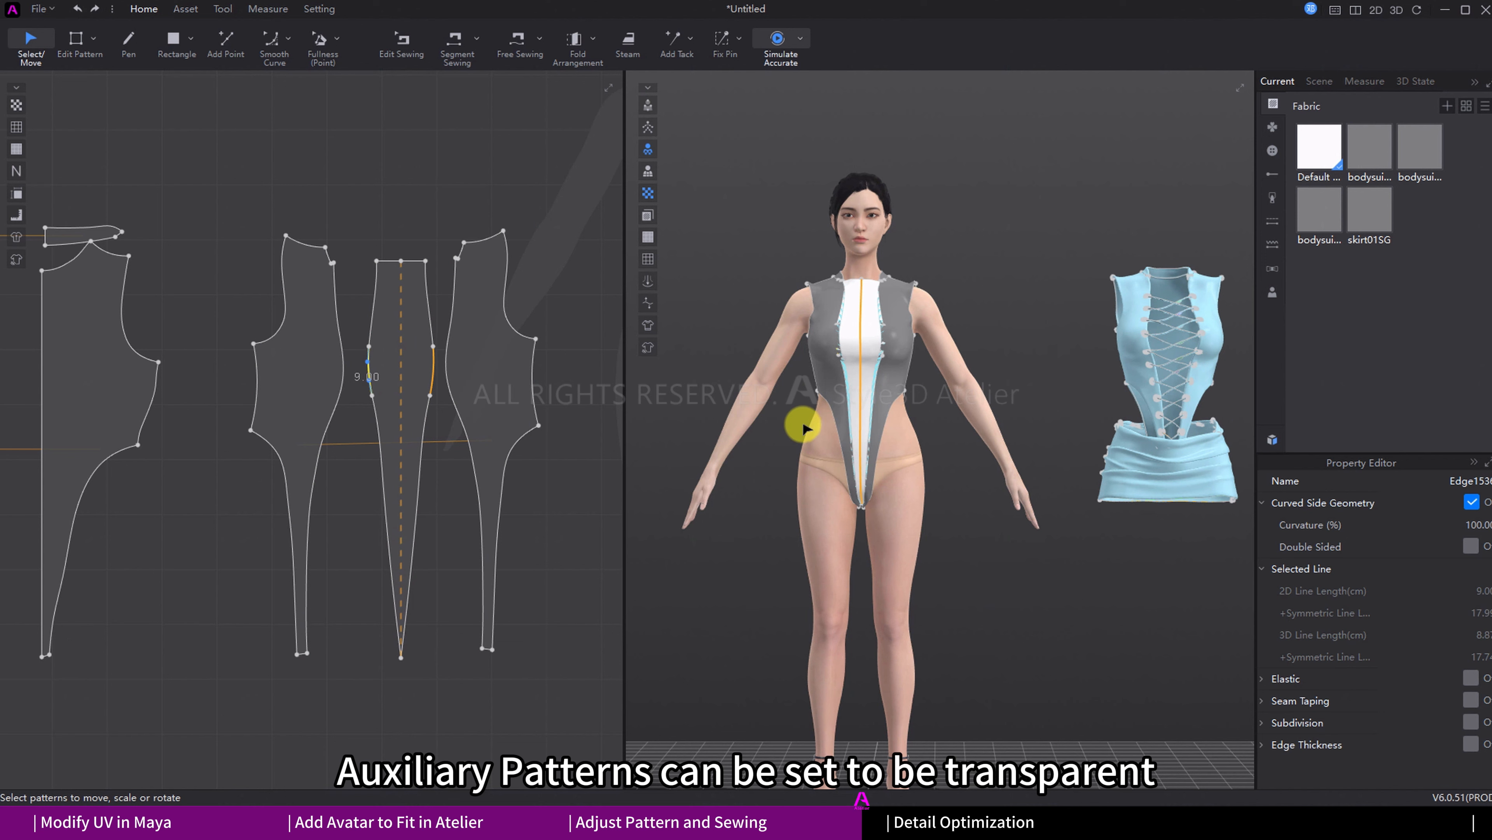
# Step: Make the auxiliary pattern's Default Fabric fully transparent
pyautogui.click(874, 326)
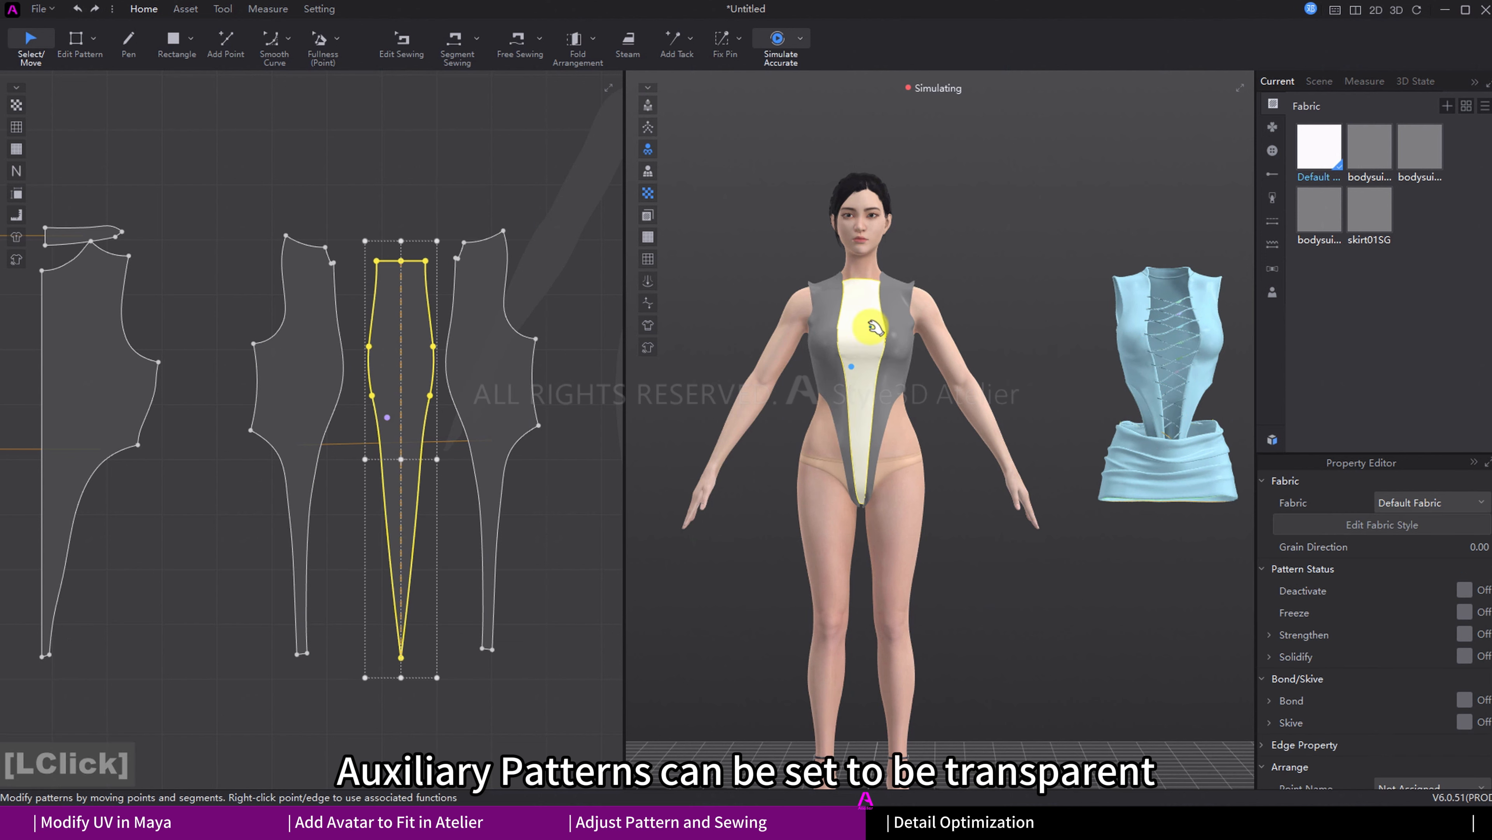
pyautogui.click(1330, 166)
pyautogui.moveTo(1486, 589); pyautogui.dragTo(1254, 594)
pyautogui.click(970, 475)
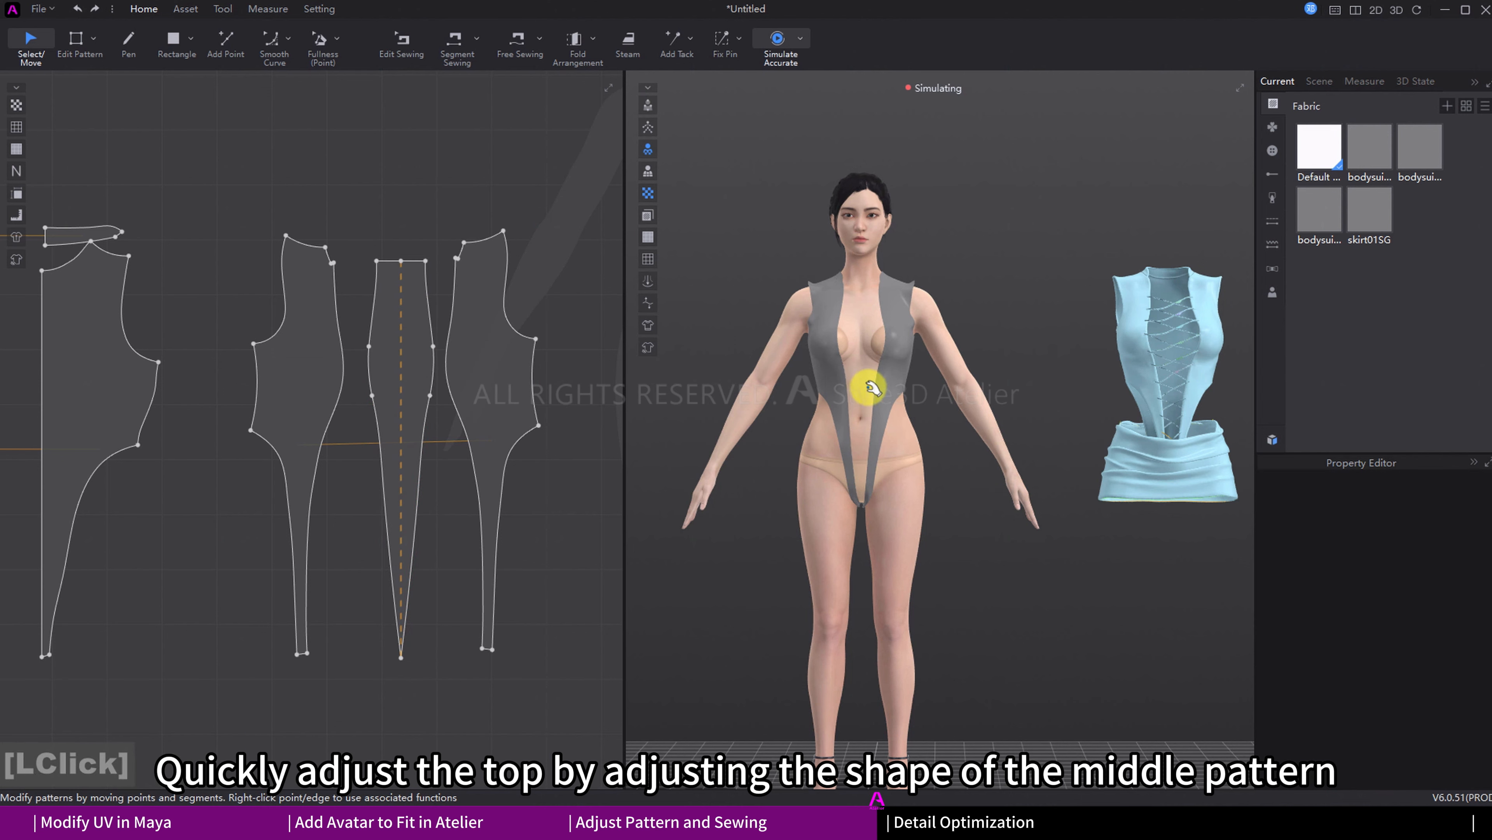
# Step: Bend the auxiliary pattern's lower side edge slightly inward and resimulate the garment
pyautogui.click(405, 475)
pyautogui.press('space')
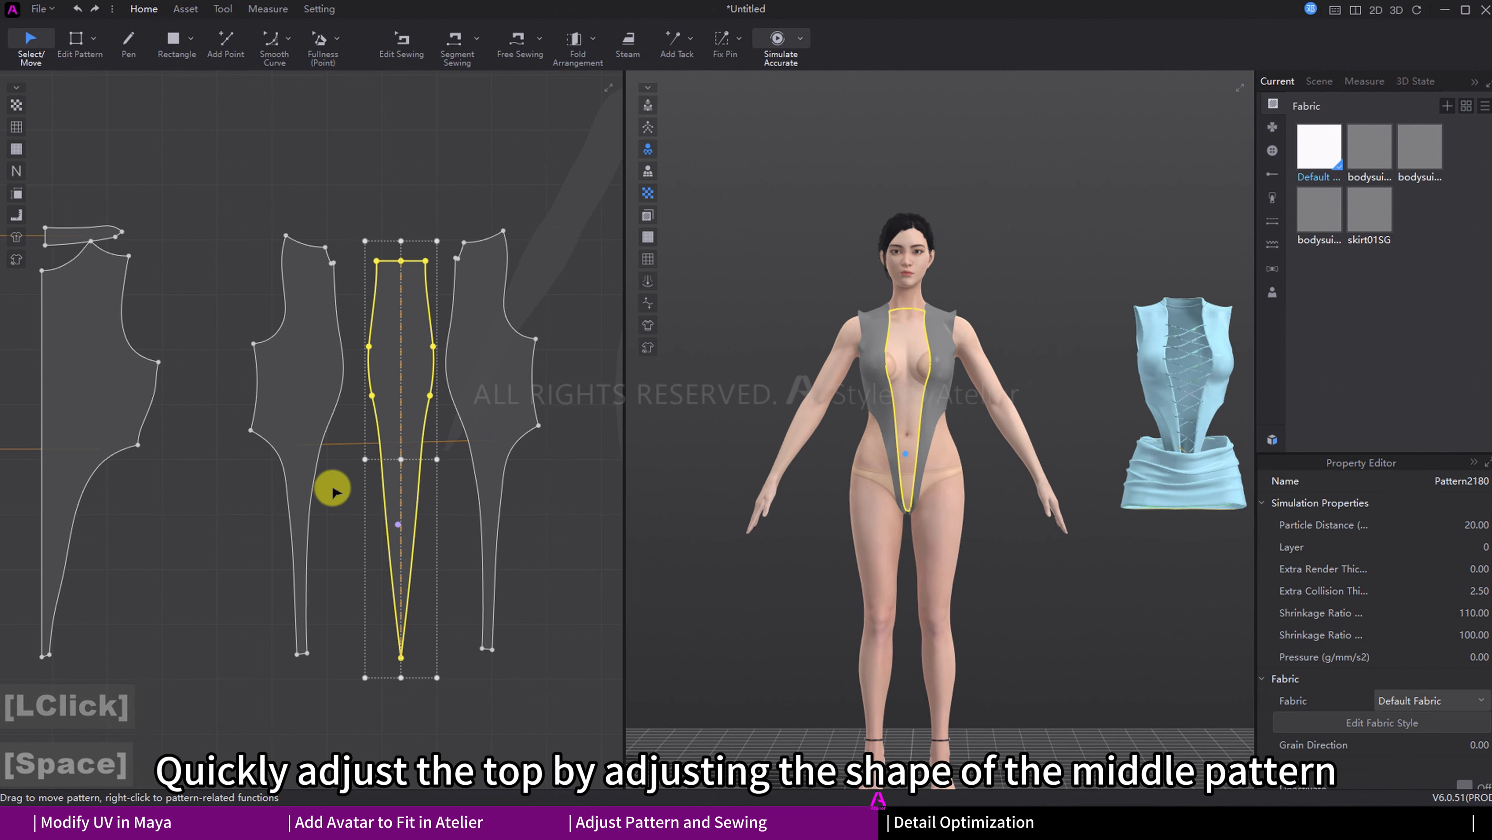
pyautogui.press('c')
pyautogui.moveTo(386, 501); pyautogui.dragTo(393, 517)
pyautogui.press('q')
pyautogui.press('space')
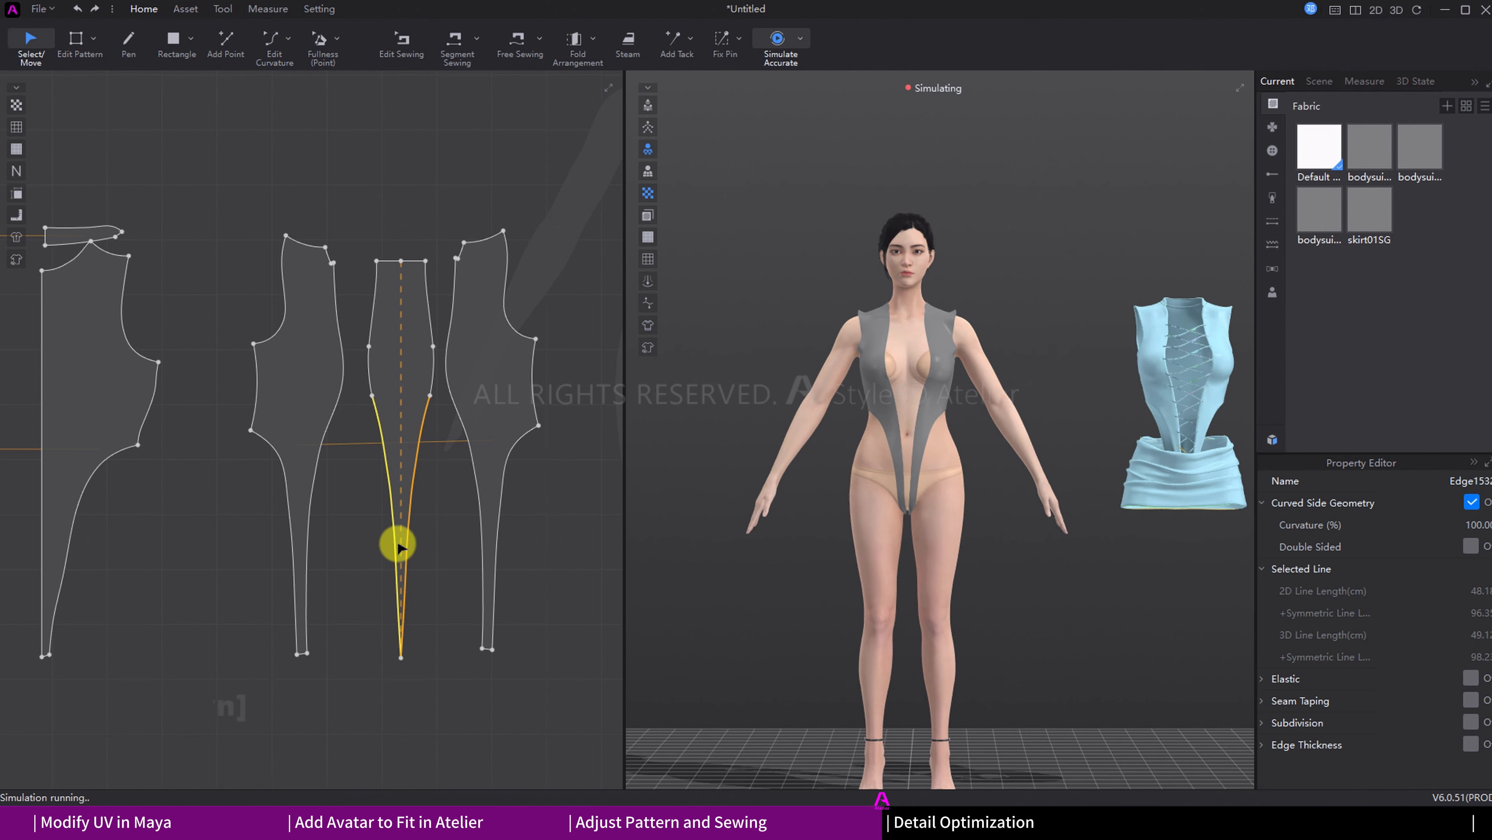
pyautogui.press('space')
# Step: Add three equidistant internal lines along the front pattern's centre opening edge with 0.20 cm spacing and Use Extend on
pyautogui.click(1046, 490)
pyautogui.press('2')
pyautogui.scroll(1, 1052, 476)
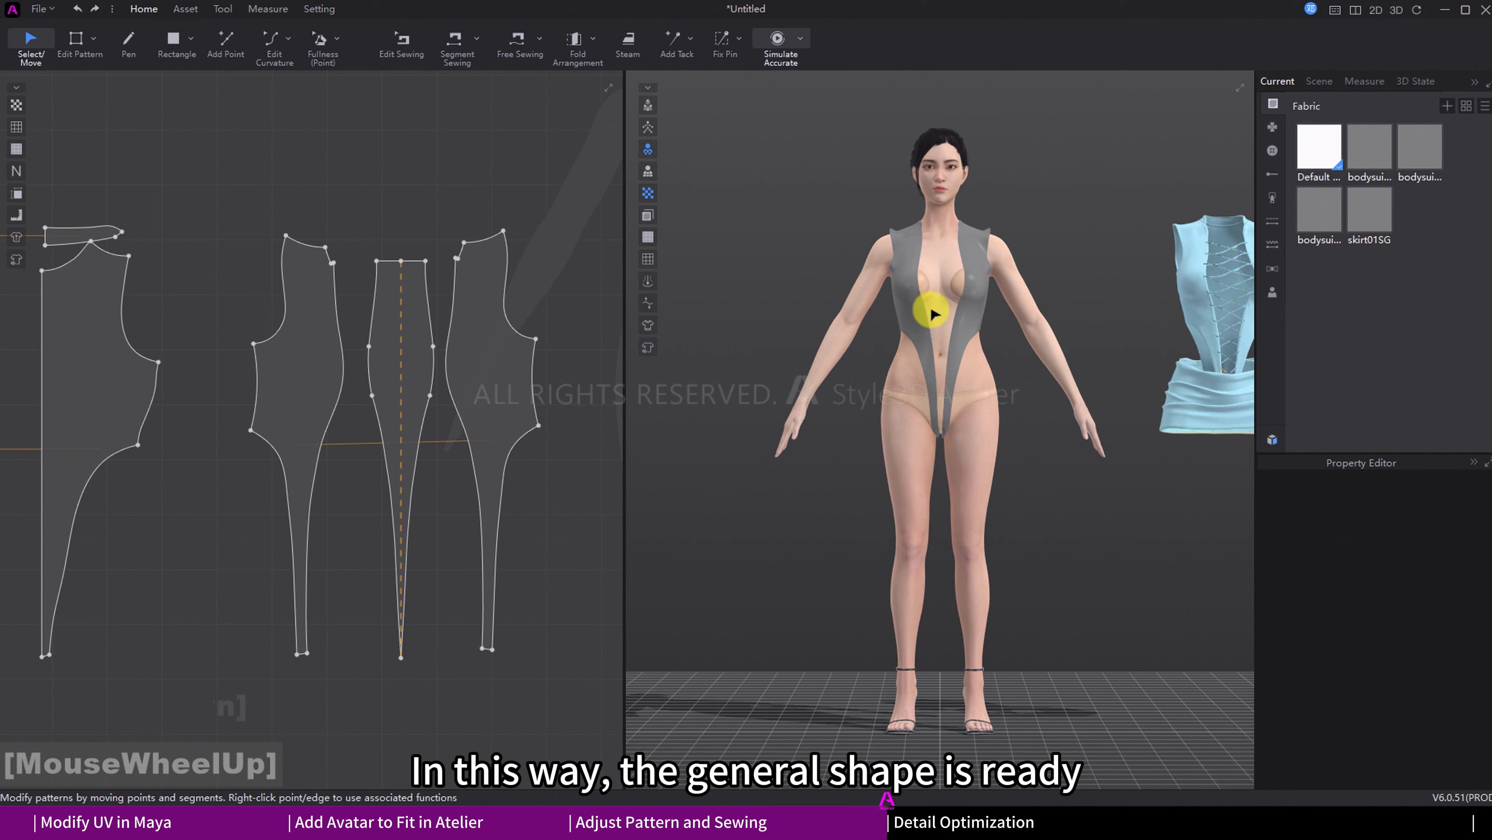
pyautogui.scroll(-4, 872, 466)
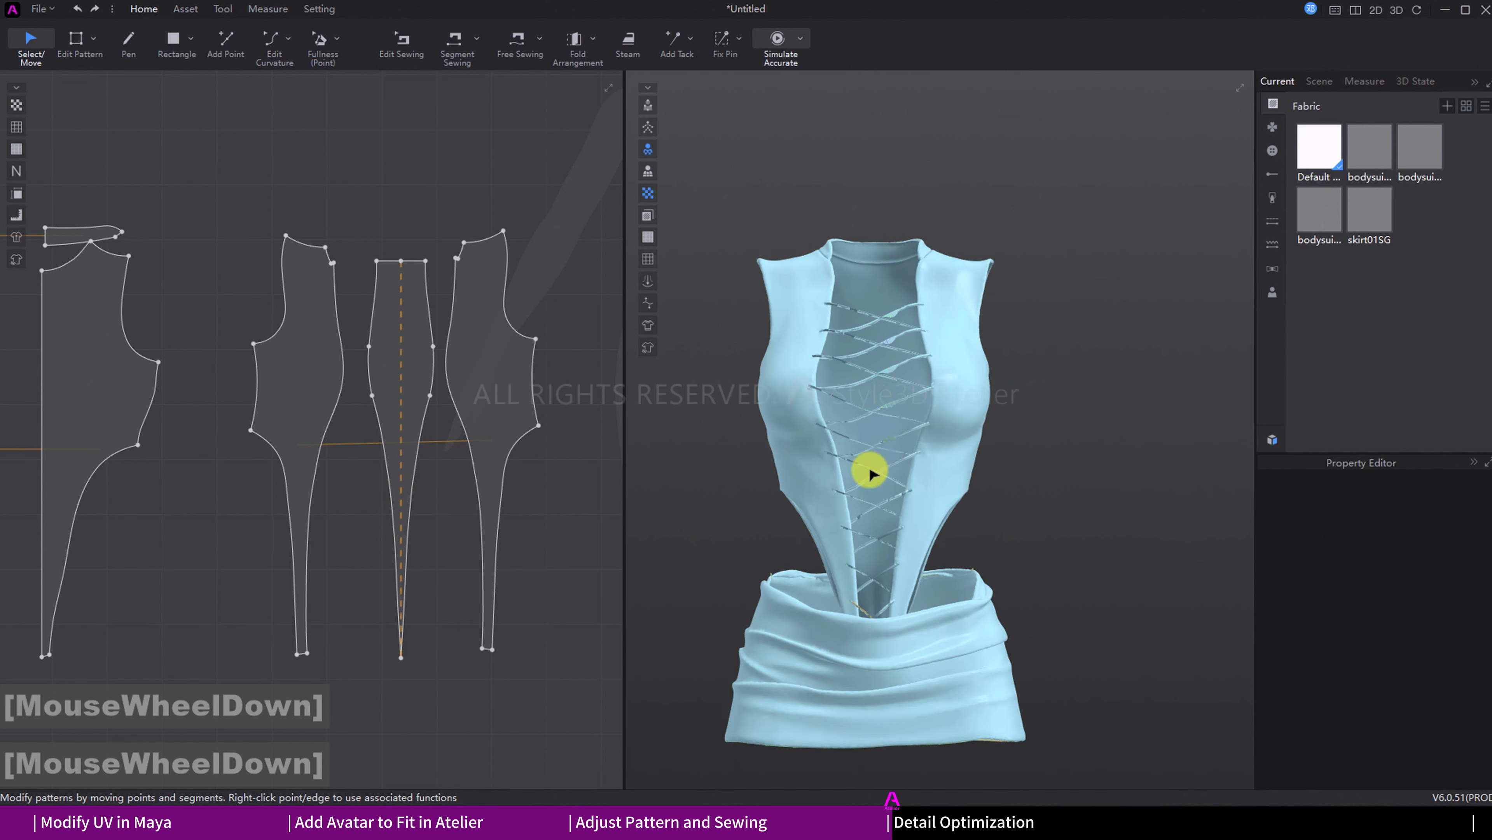
pyautogui.press('z')
pyautogui.click(346, 424)
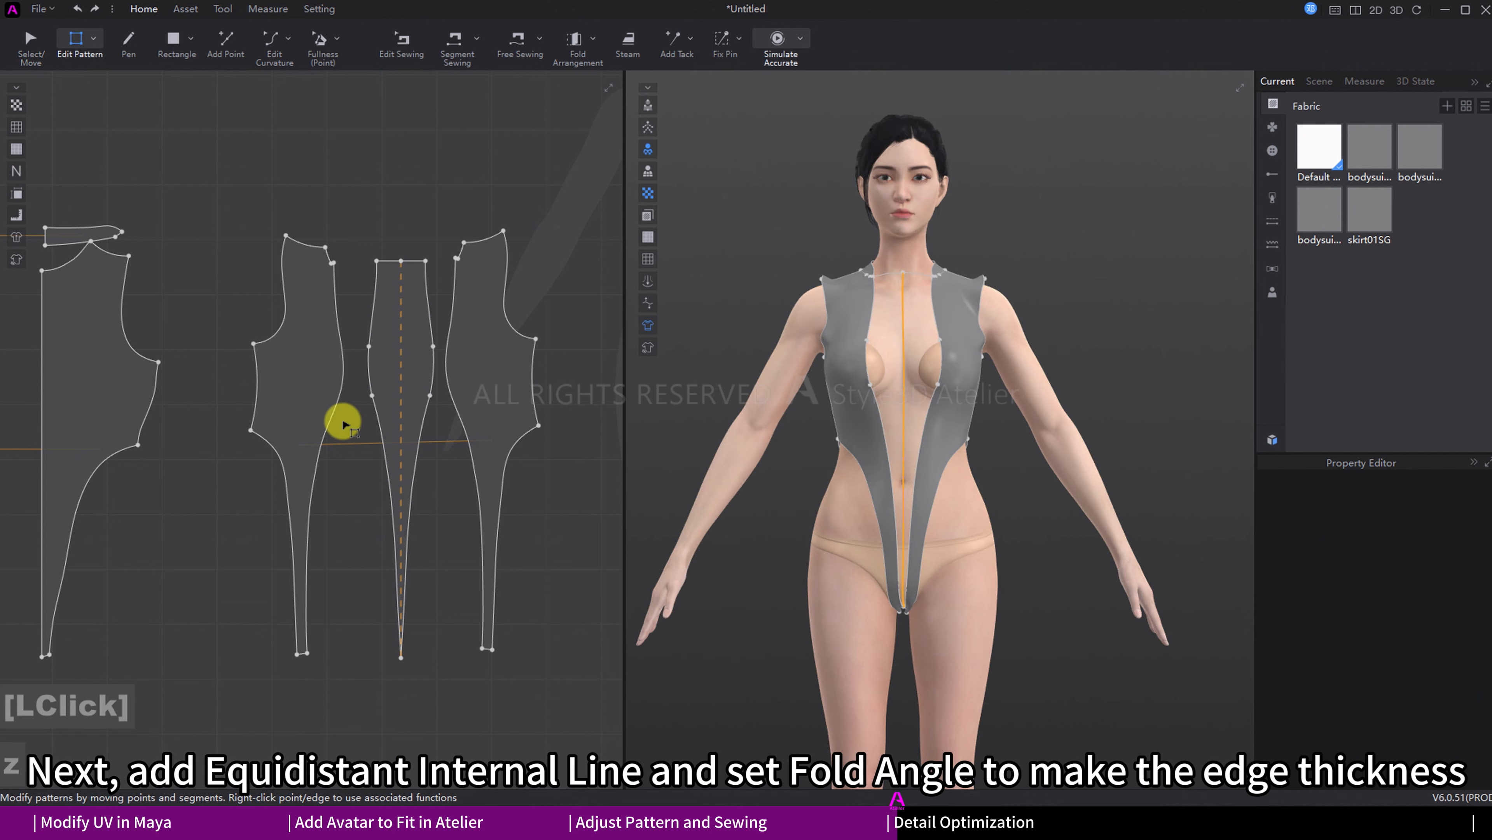
pyautogui.scroll(-5, 340, 412)
pyautogui.rightClick(318, 311)
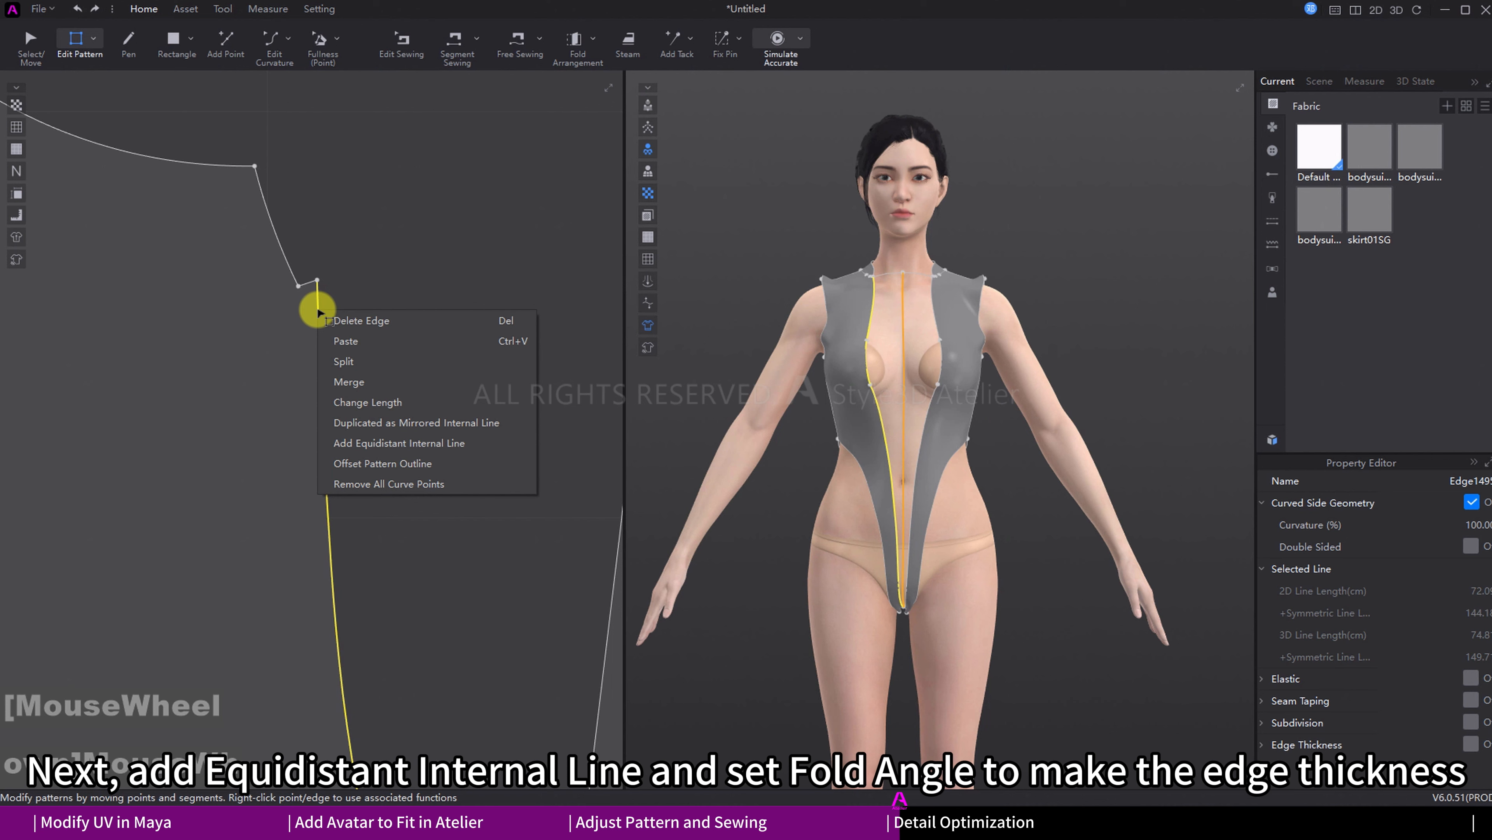
pyautogui.click(386, 439)
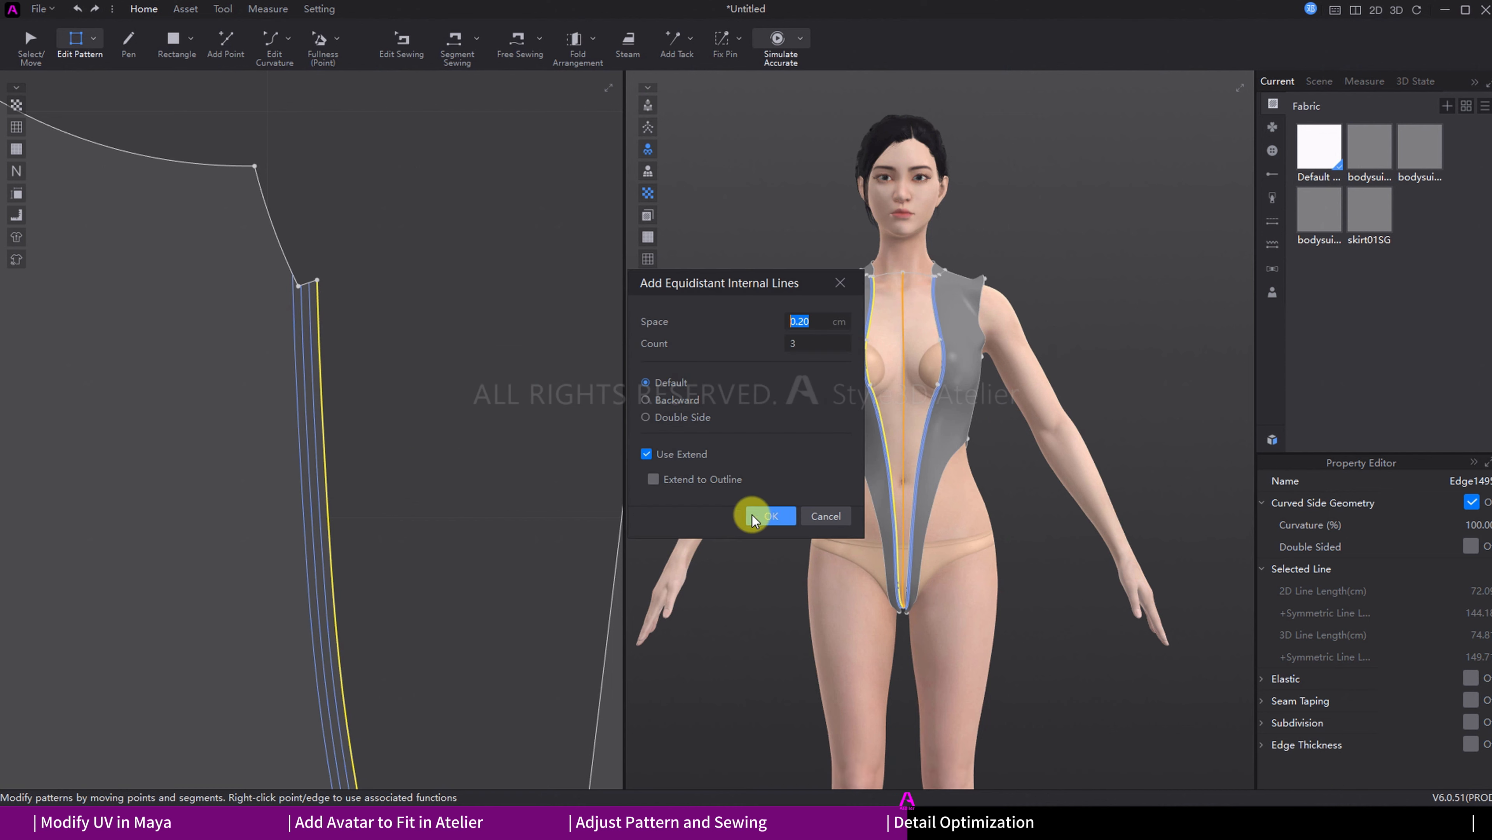
pyautogui.click(767, 517)
# Step: Move the inner corner point of the front pattern's upper notch onto the third internal line
pyautogui.click(300, 283)
pyautogui.scroll(-2, 300, 283)
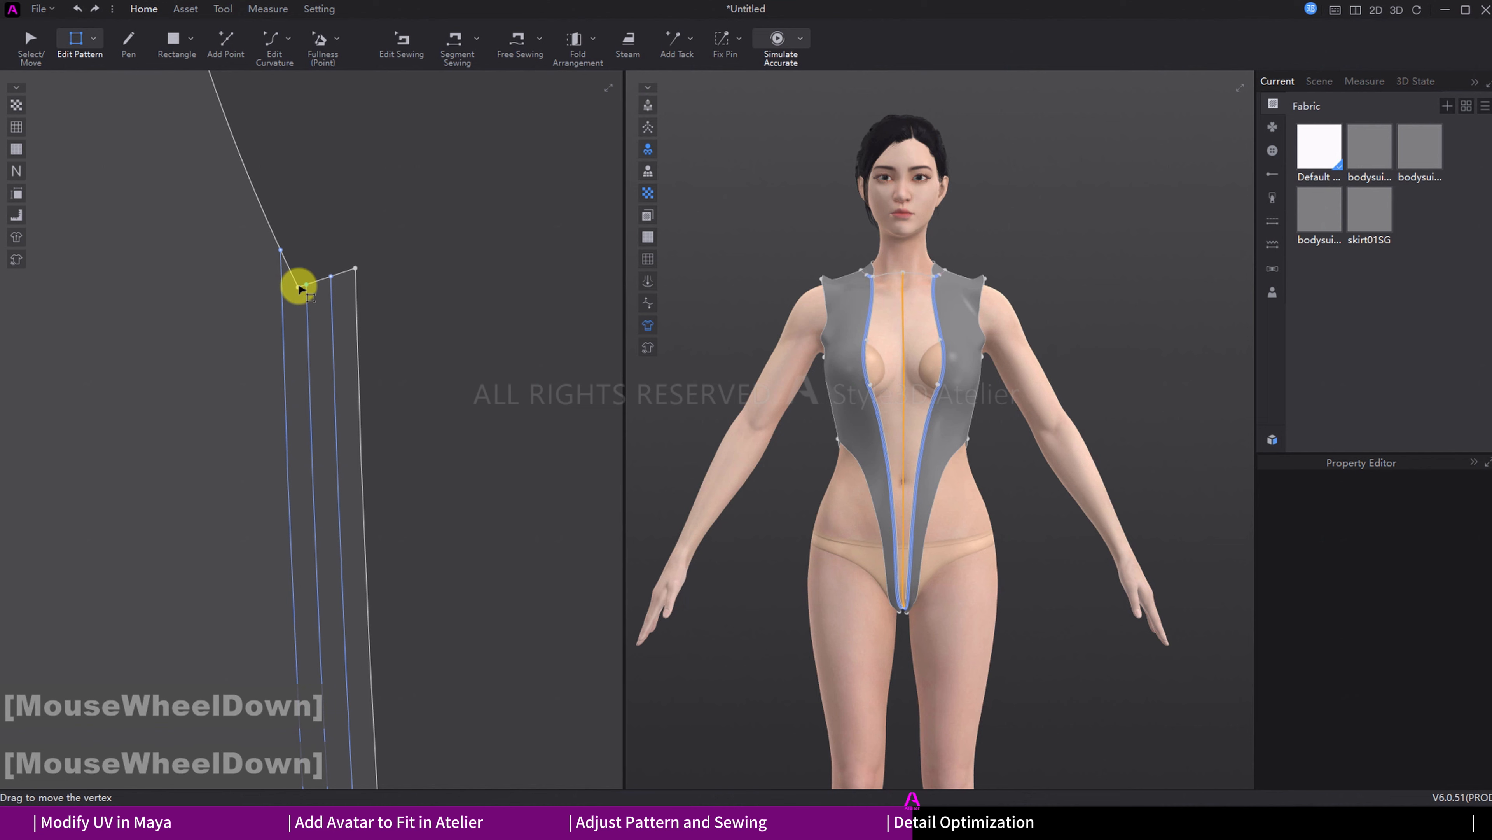
pyautogui.click(298, 290)
pyautogui.moveTo(295, 287); pyautogui.dragTo(281, 288)
# Step: Select all three internal lines and extend or trim them to the front pattern's outline
pyautogui.click(282, 320)
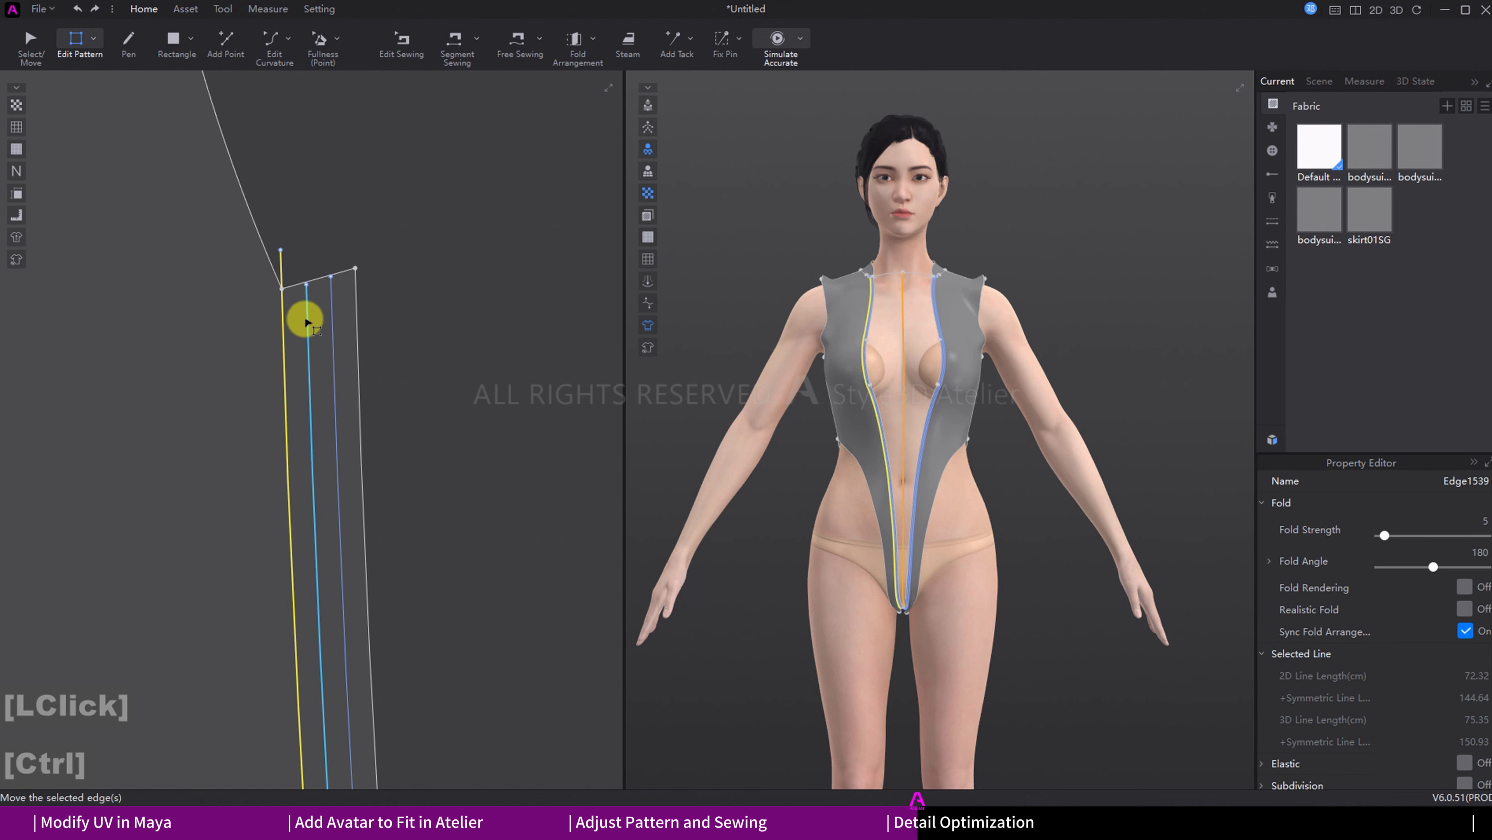
pyautogui.keyDown('ctrl'); pyautogui.click(307, 319); pyautogui.keyUp('ctrl')
pyautogui.keyDown('ctrl'); pyautogui.click(332, 310); pyautogui.keyUp('ctrl')
pyautogui.keyDown('ctrl'); pyautogui.rightClick(333, 311); pyautogui.keyUp('ctrl')
pyautogui.moveTo(454, 500)
pyautogui.click(593, 503)
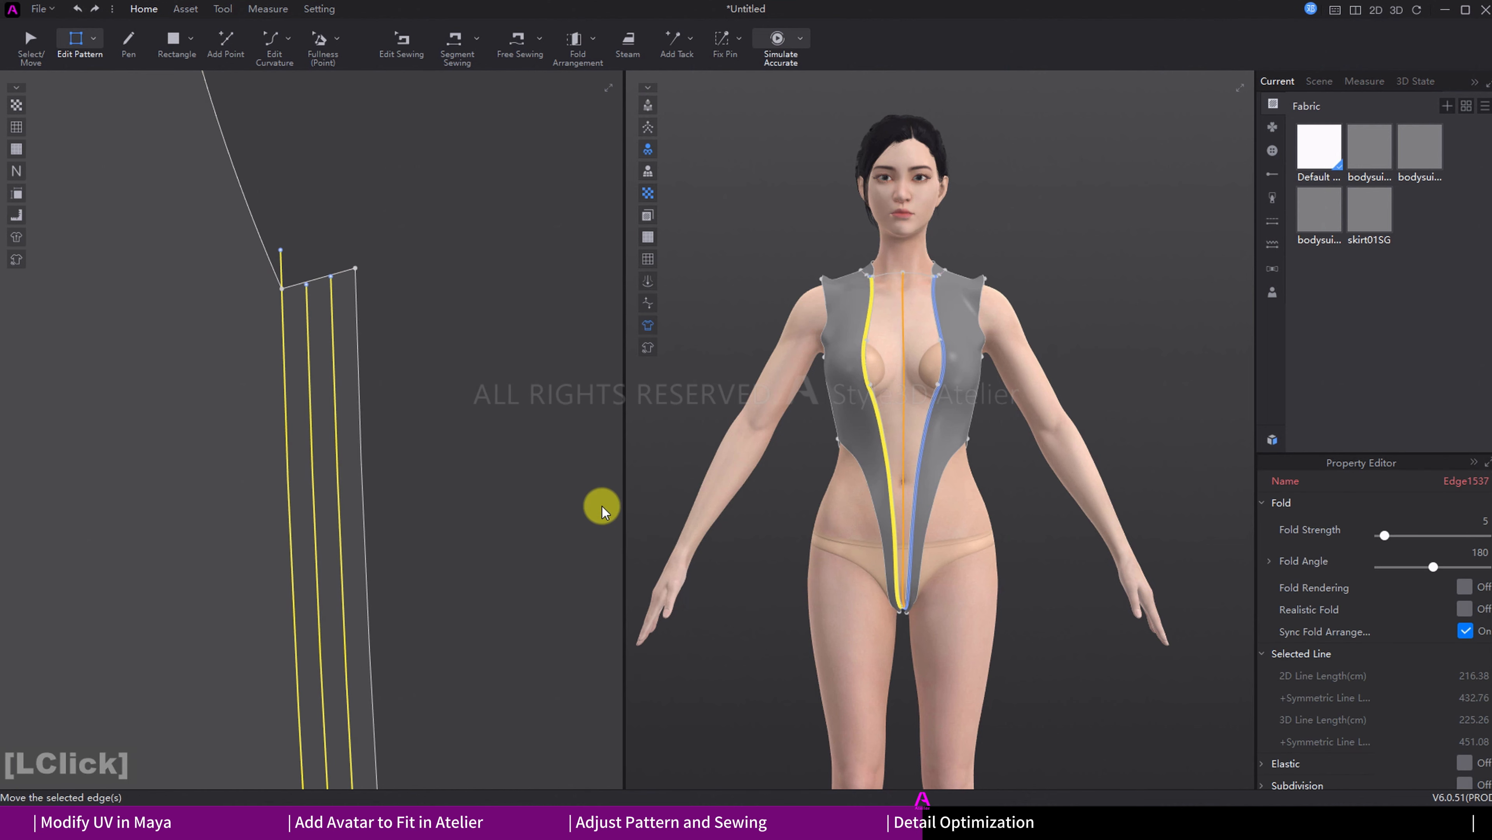
# Step: Set the fold angle of the two internal lines nearest the centre opening edge to 84
pyautogui.scroll(2, 365, 429)
pyautogui.scroll(3, 364, 427)
pyautogui.scroll(-5, 370, 564)
pyautogui.click(336, 312)
pyautogui.keyDown('shift'); pyautogui.click(327, 310); pyautogui.keyUp('shift')
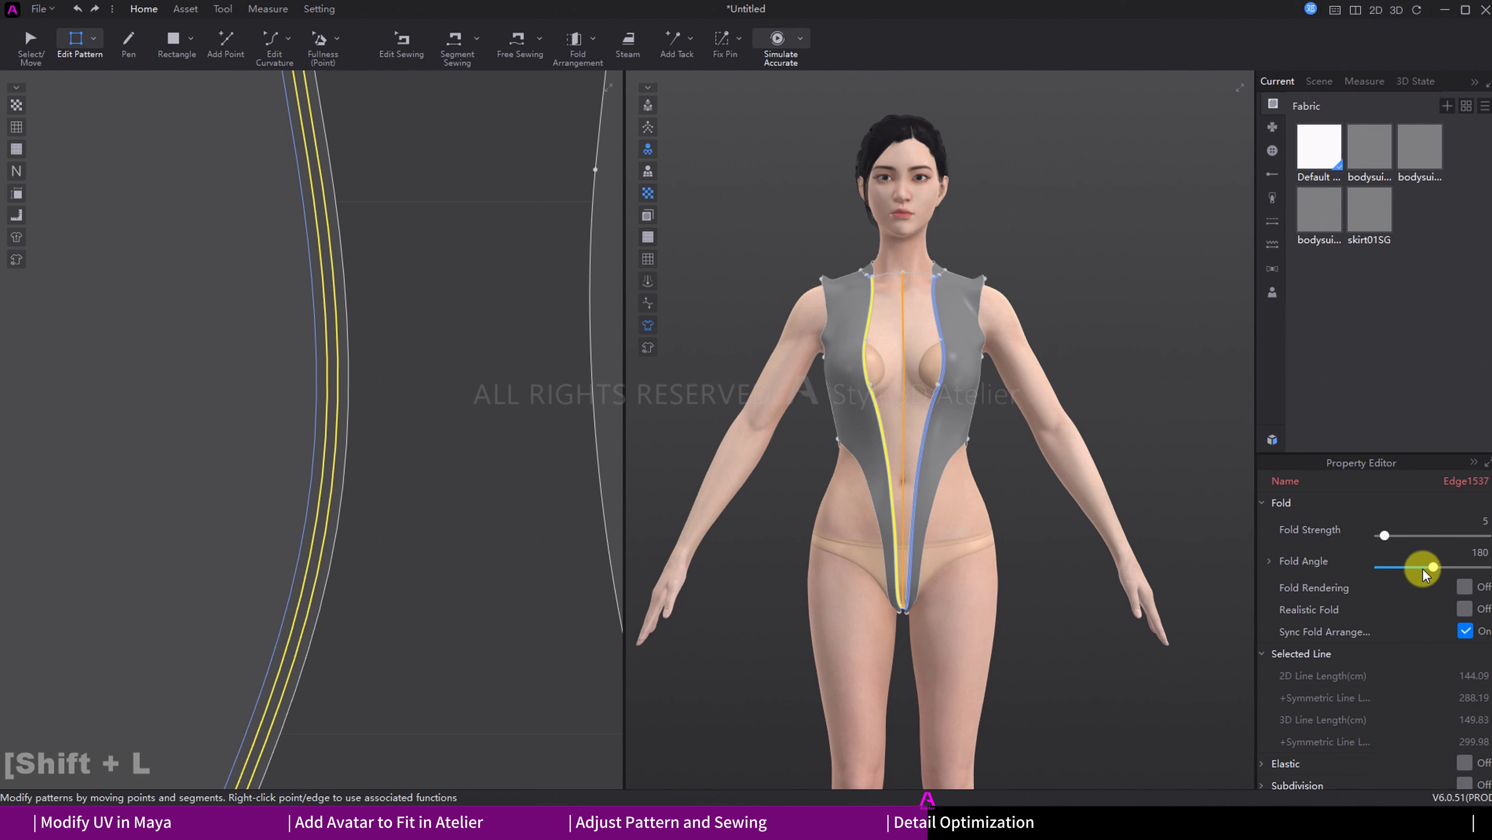
pyautogui.moveTo(1423, 569); pyautogui.dragTo(1393, 570)
# Step: Simulate the folded opening edge and inspect the bodysuit from the side
pyautogui.scroll(-5, 898, 400)
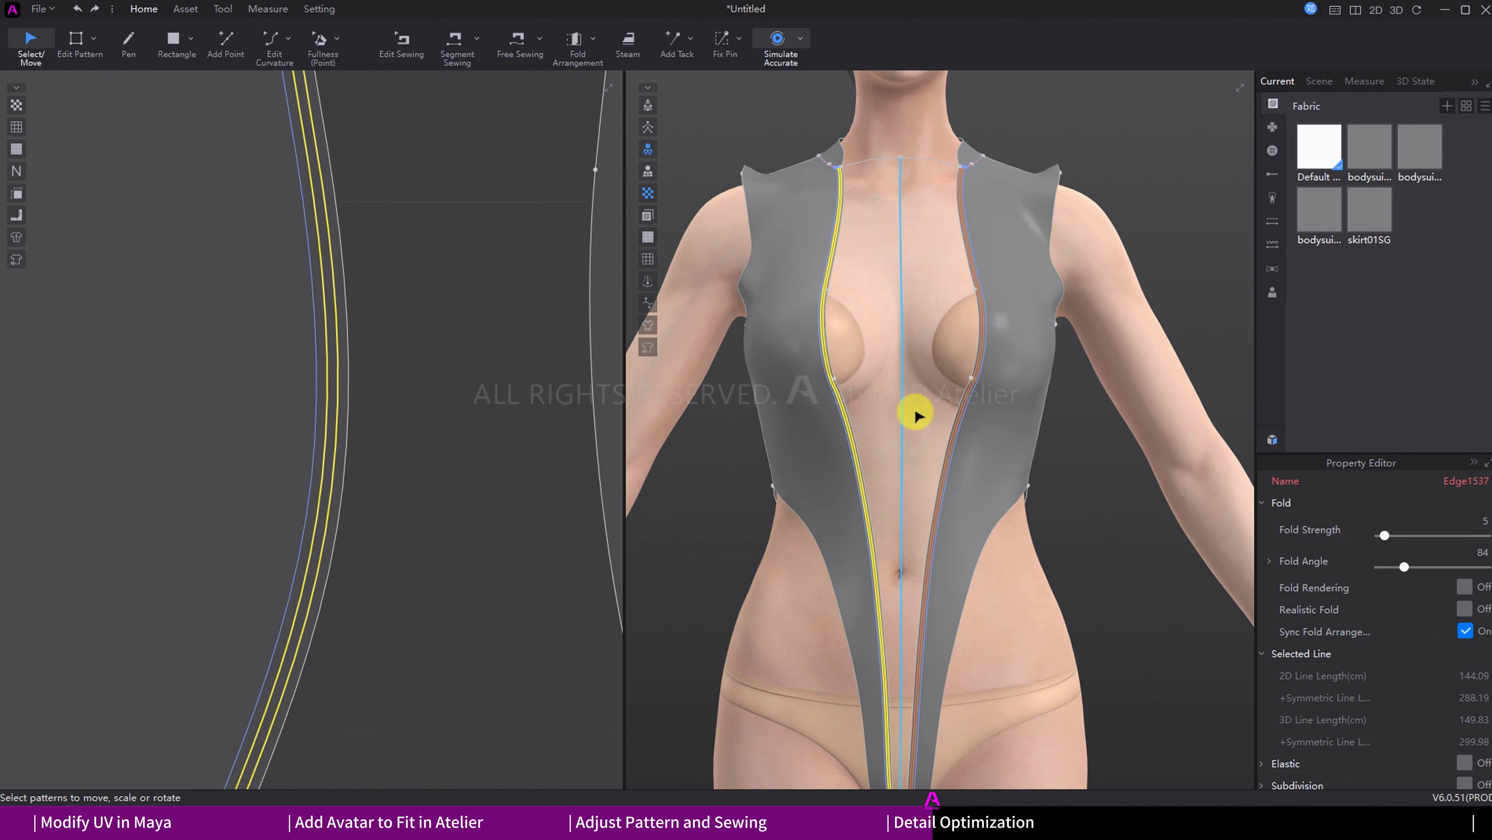
pyautogui.press('space')
pyautogui.scroll(3, 890, 396)
pyautogui.moveTo(889, 398); pyautogui.dragTo(793, 375, button='right')
pyautogui.press('space')
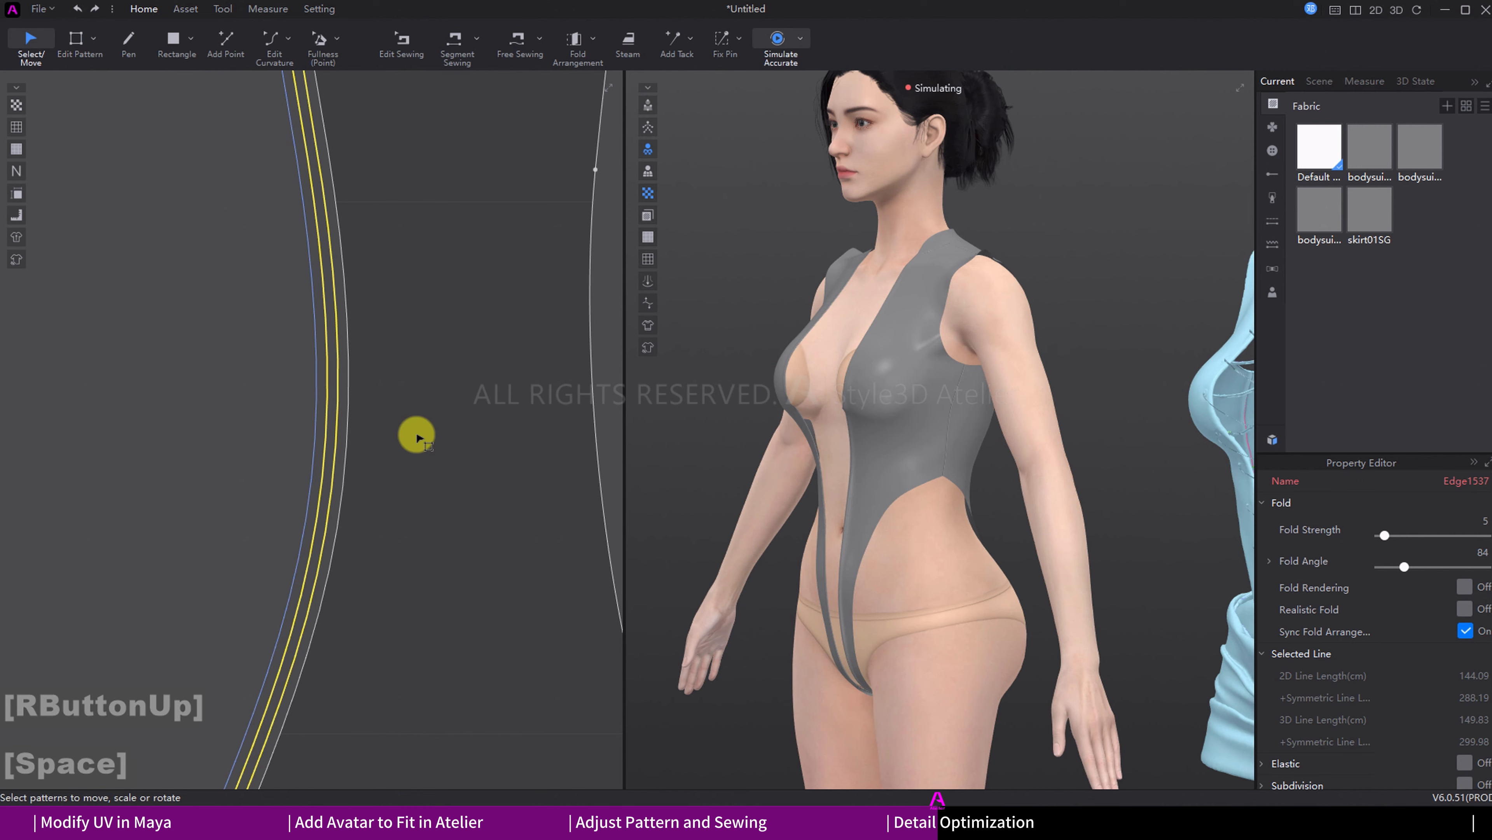
# Step: Set the fold angle of the seam joining the auxiliary and front patterns to 260, and simulate the result
pyautogui.click(417, 438)
pyautogui.press('b')
pyautogui.click(346, 433)
pyautogui.moveTo(1432, 567); pyautogui.dragTo(1458, 567)
pyautogui.press('space')
pyautogui.moveTo(759, 403); pyautogui.dragTo(839, 406, button='right')
pyautogui.scroll(-4, 839, 406)
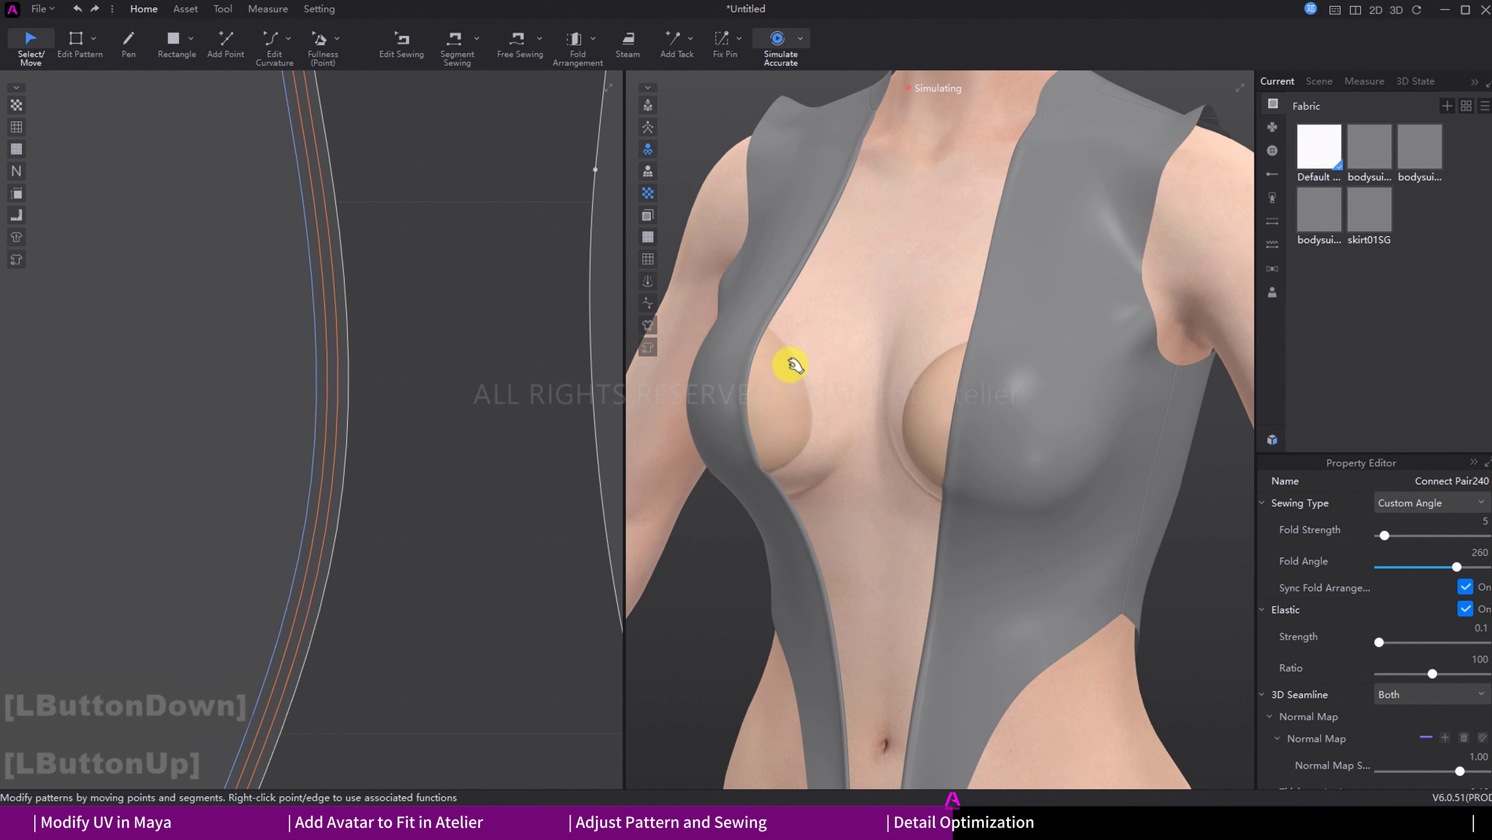
# Step: Inspect the folded edge thickness of the bodysuit from the front and the side
pyautogui.press('space')
pyautogui.press('2')
pyautogui.press('space')
pyautogui.click(1066, 450)
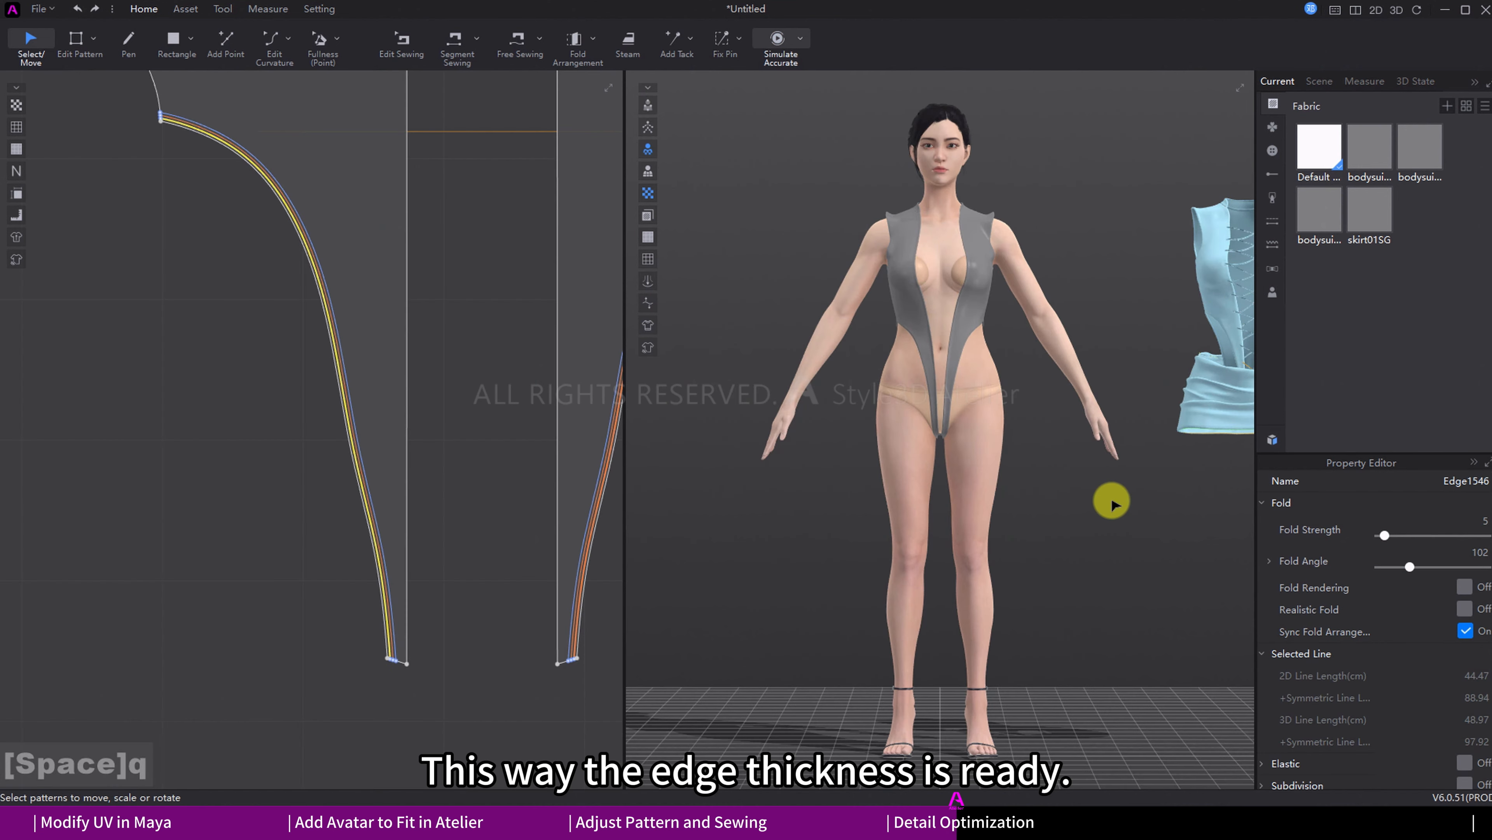
pyautogui.moveTo(928, 228); pyautogui.dragTo(893, 373, button='middle')
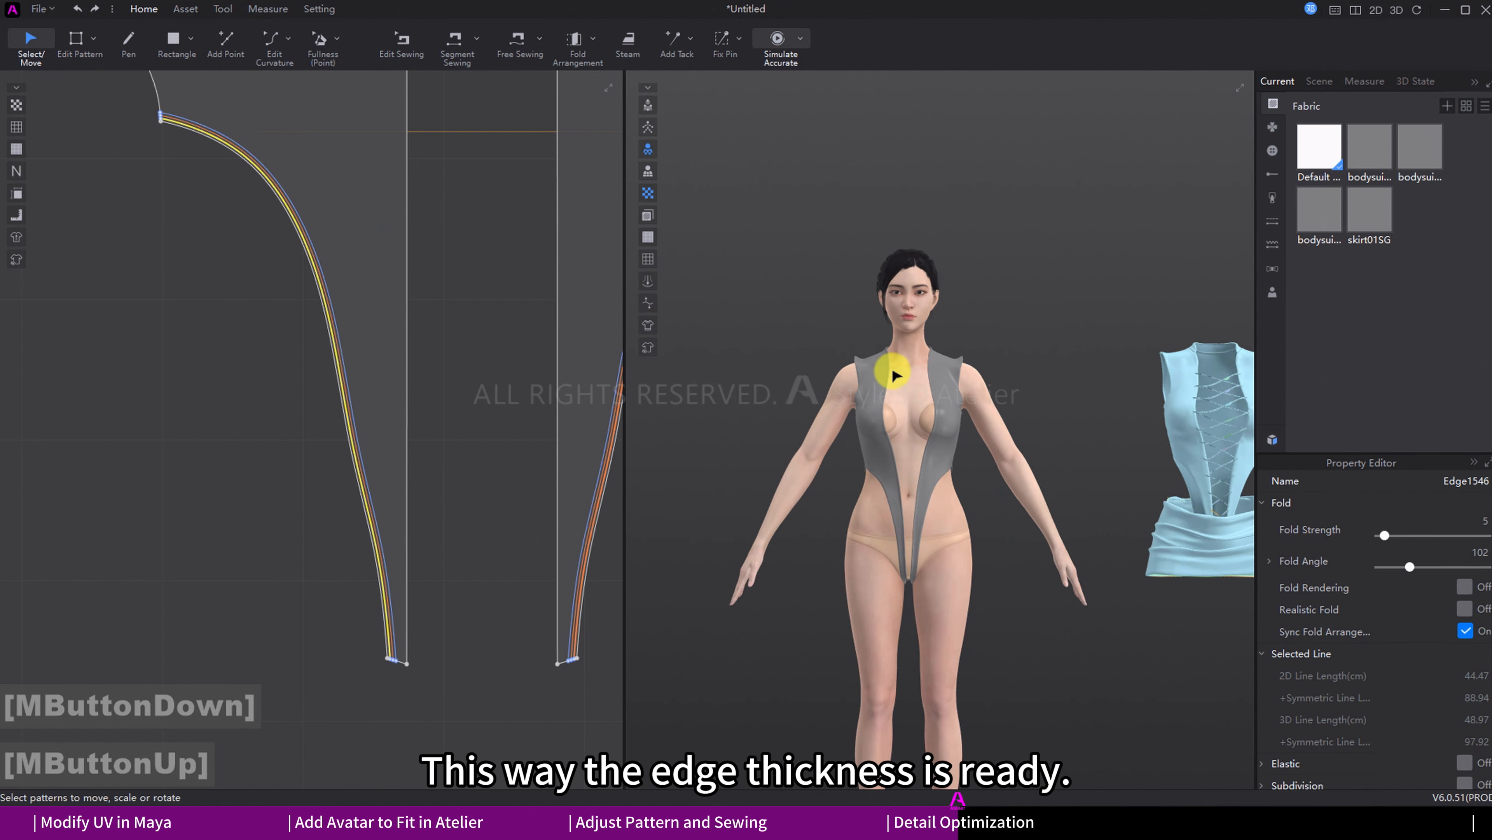
pyautogui.scroll(-5, 893, 370)
pyautogui.moveTo(893, 371); pyautogui.dragTo(936, 400, button='right')
pyautogui.scroll(-3, 966, 390)
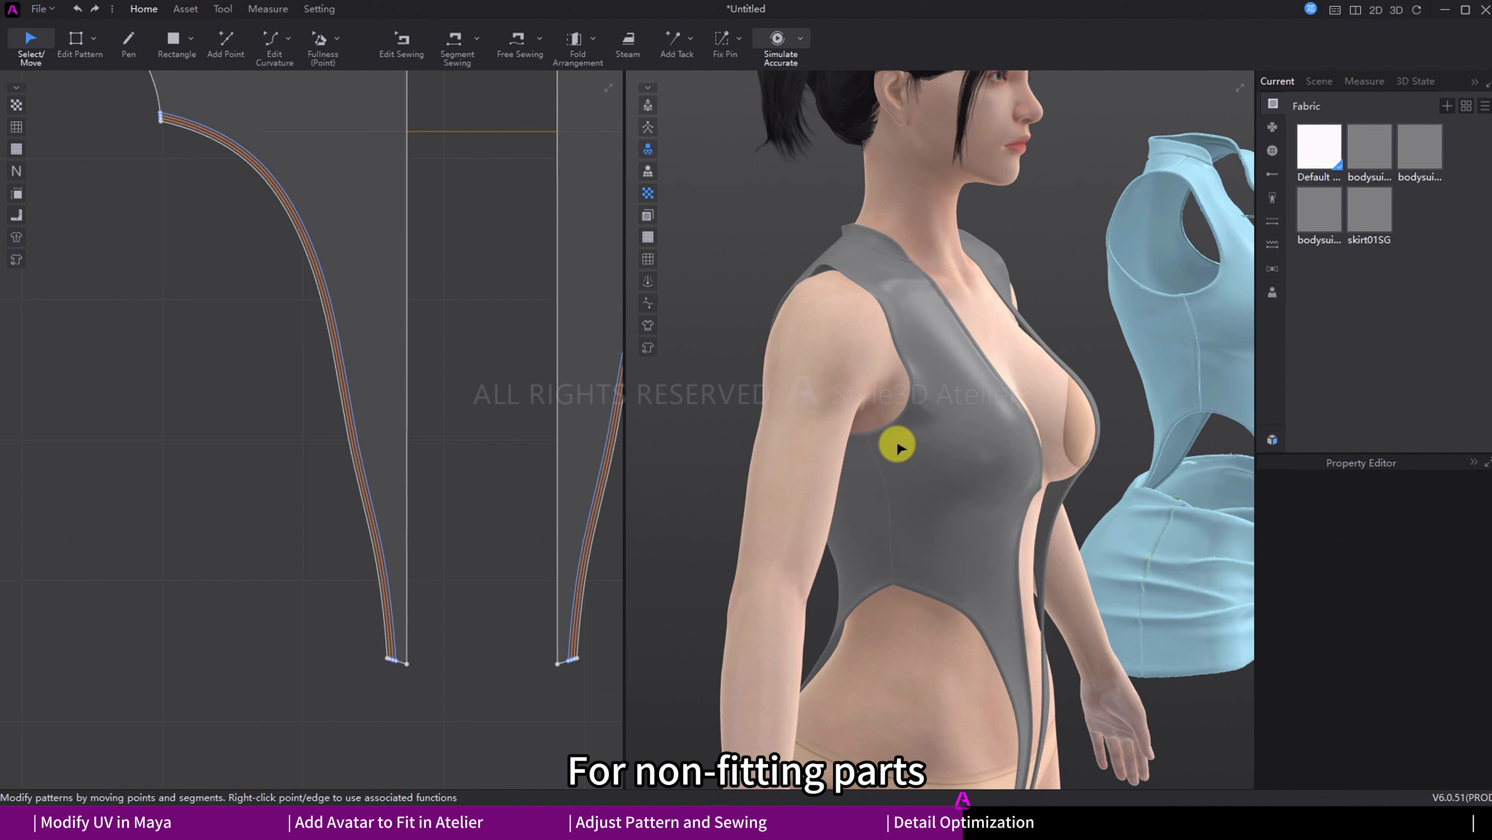
# Step: Draw a triangular dart at the front pattern's armhole edge with the Pen tool and cut it out of the pattern
pyautogui.press('d')
pyautogui.click(909, 391)
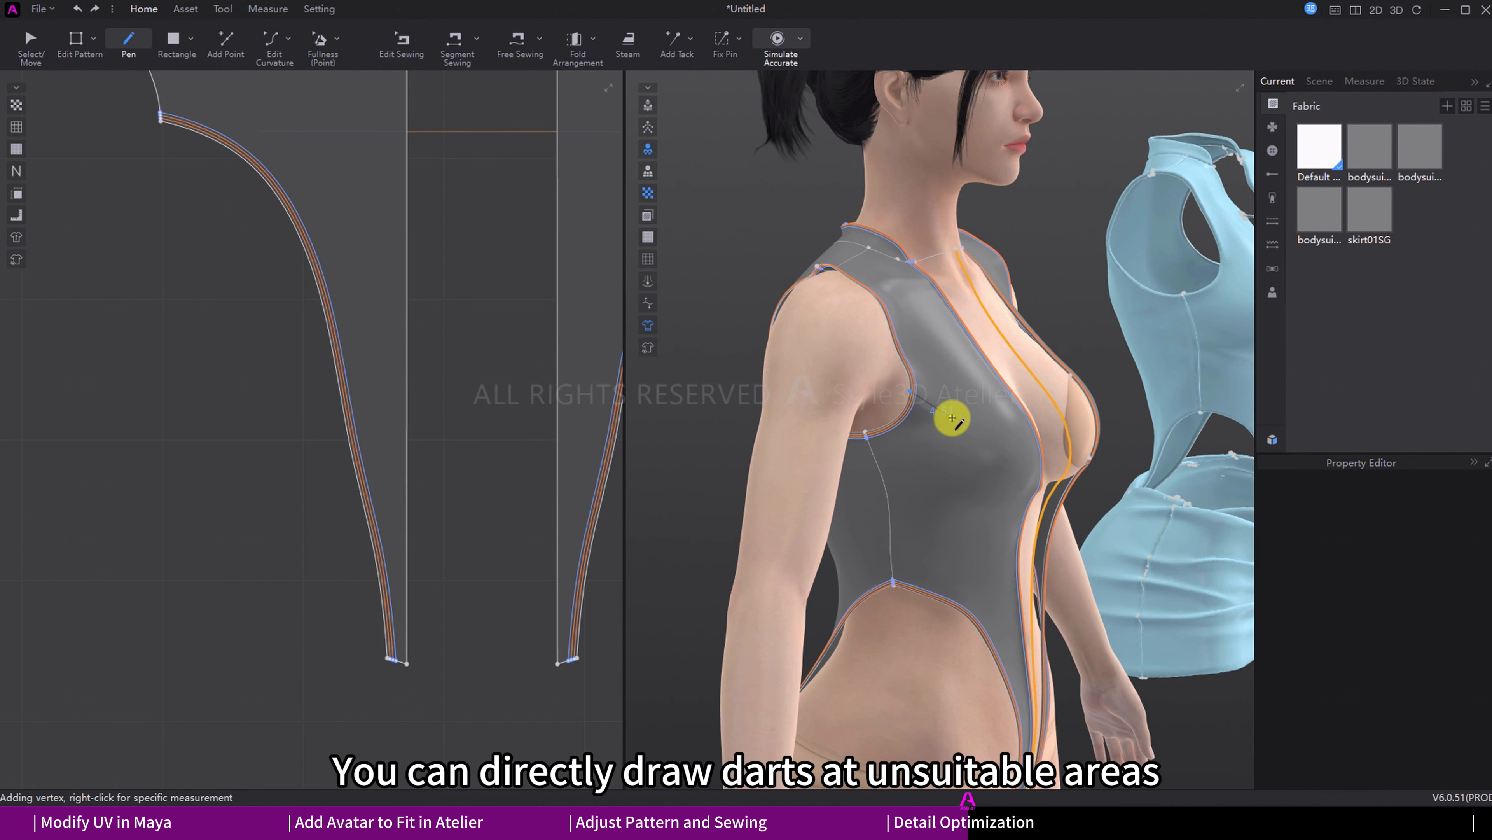
pyautogui.scroll(4, 173, 376)
pyautogui.moveTo(176, 376); pyautogui.dragTo(356, 356, button='middle')
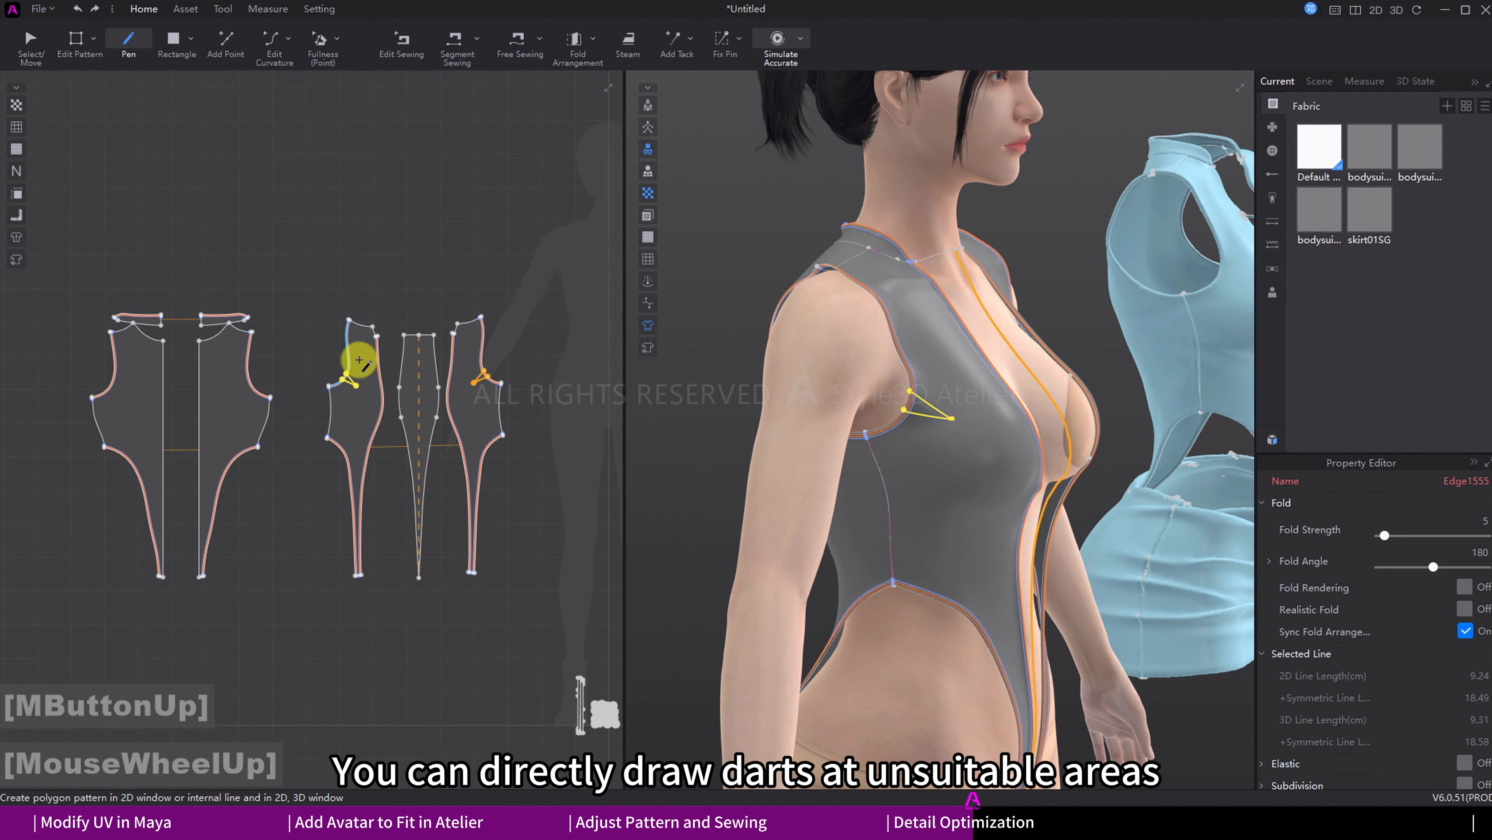
pyautogui.scroll(-5, 353, 406)
pyautogui.press('z')
pyautogui.rightClick(326, 445)
pyautogui.click(364, 527)
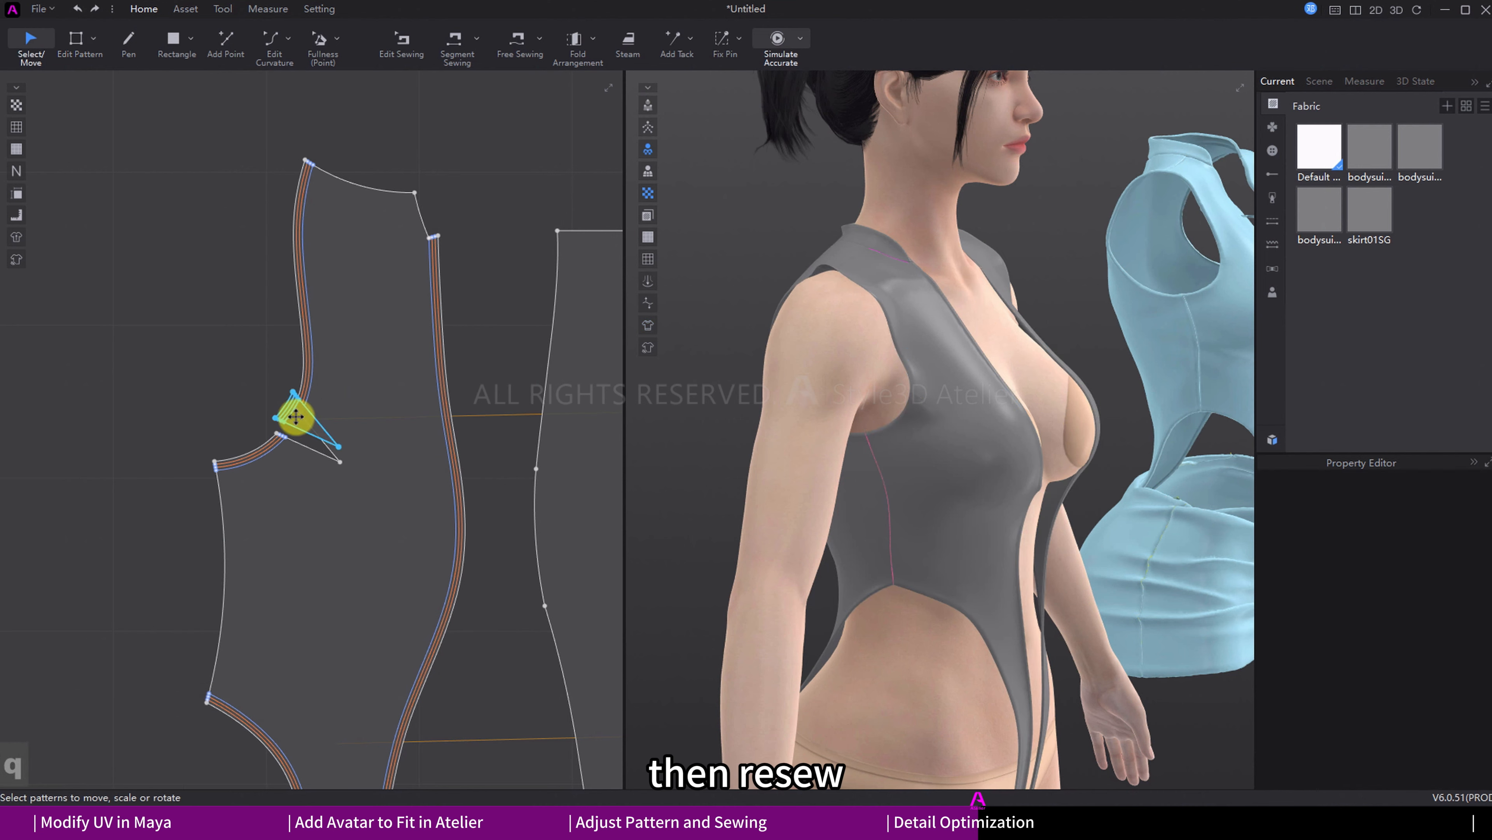
# Step: Delete the cut-out dart triangle and sew the two dart legs together
pyautogui.click(305, 422)
pyautogui.click(293, 441)
pyautogui.press('q')
pyautogui.click(178, 376)
pyautogui.press('Delete')
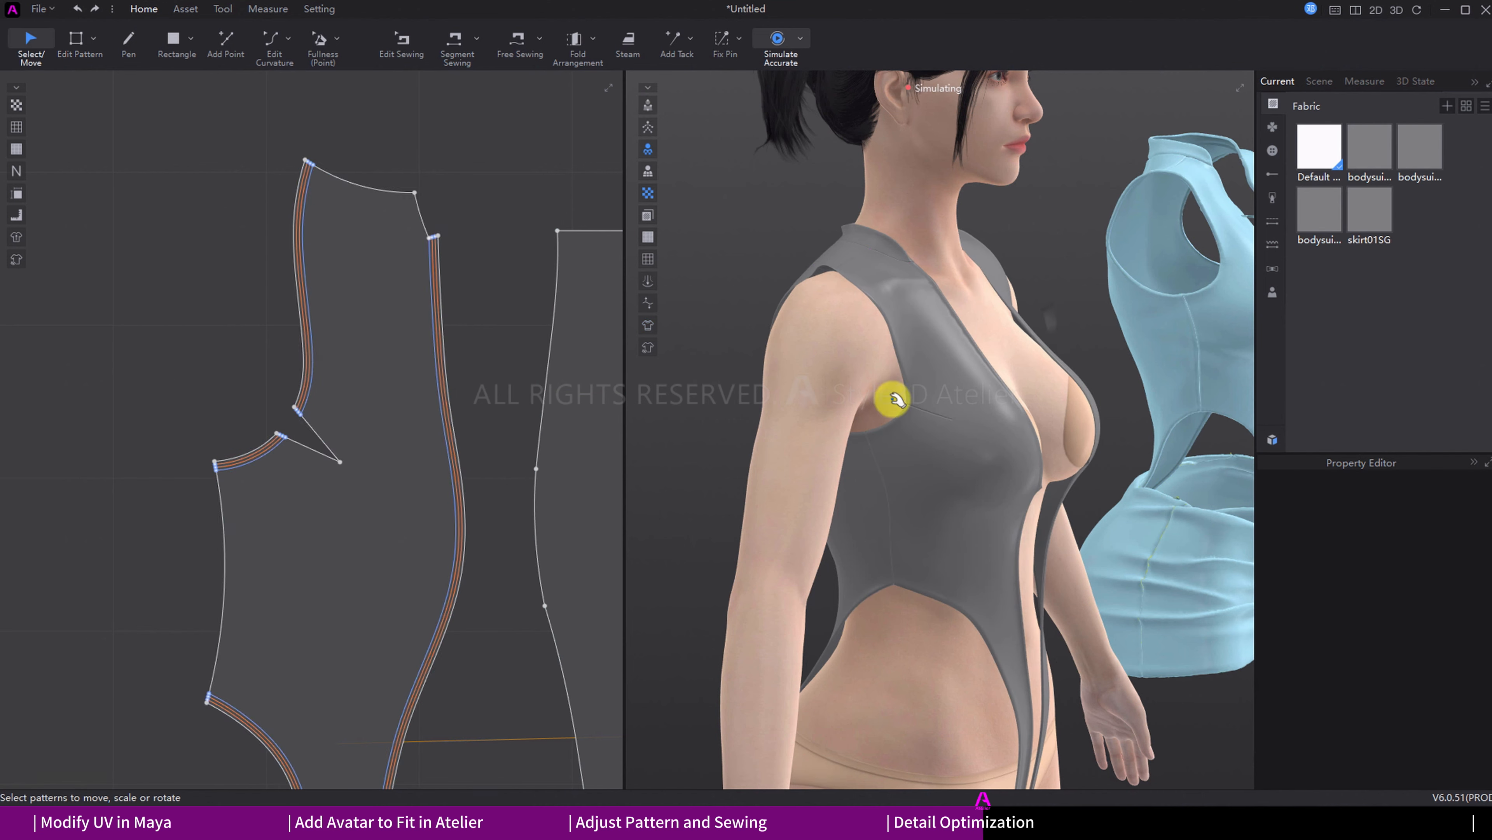
# Step: Select the dart seams on both front patterns and set their normal map strength and thickness to 0
pyautogui.scroll(-6, 391, 468)
pyautogui.moveTo(412, 470); pyautogui.dragTo(382, 424, button='middle')
pyautogui.click(490, 405)
pyautogui.scroll(-4, 490, 406)
pyautogui.press('b')
pyautogui.click(333, 432)
pyautogui.moveTo(589, 426); pyautogui.dragTo(469, 400, button='middle')
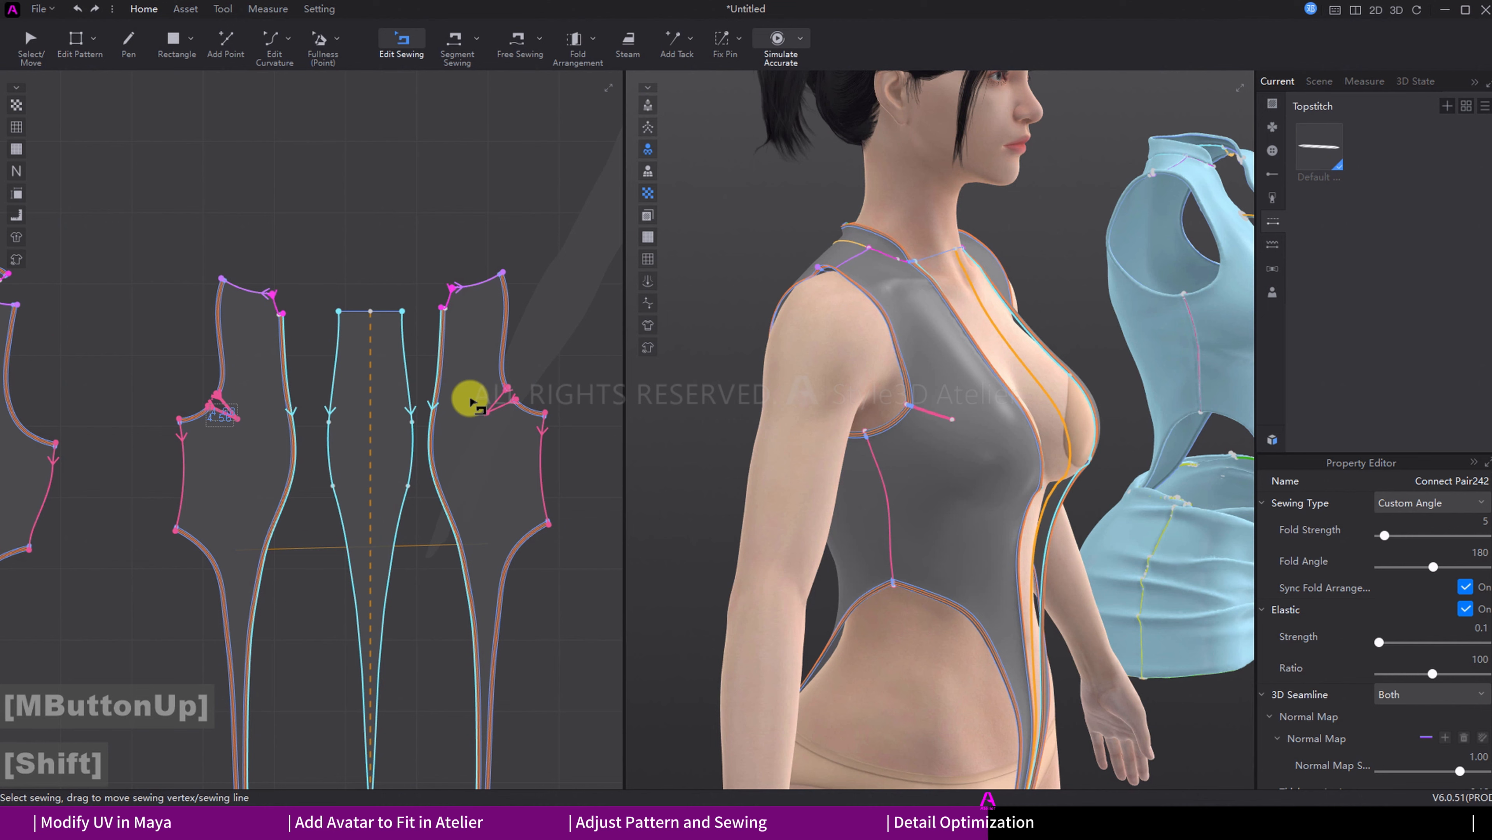
pyautogui.keyDown('shift'); pyautogui.click(491, 405); pyautogui.keyUp('shift')
pyautogui.scroll(-1, 1448, 743)
pyautogui.click(1473, 737)
pyautogui.write('0')
pyautogui.press('Return')
pyautogui.click(1475, 773)
pyautogui.write('0')
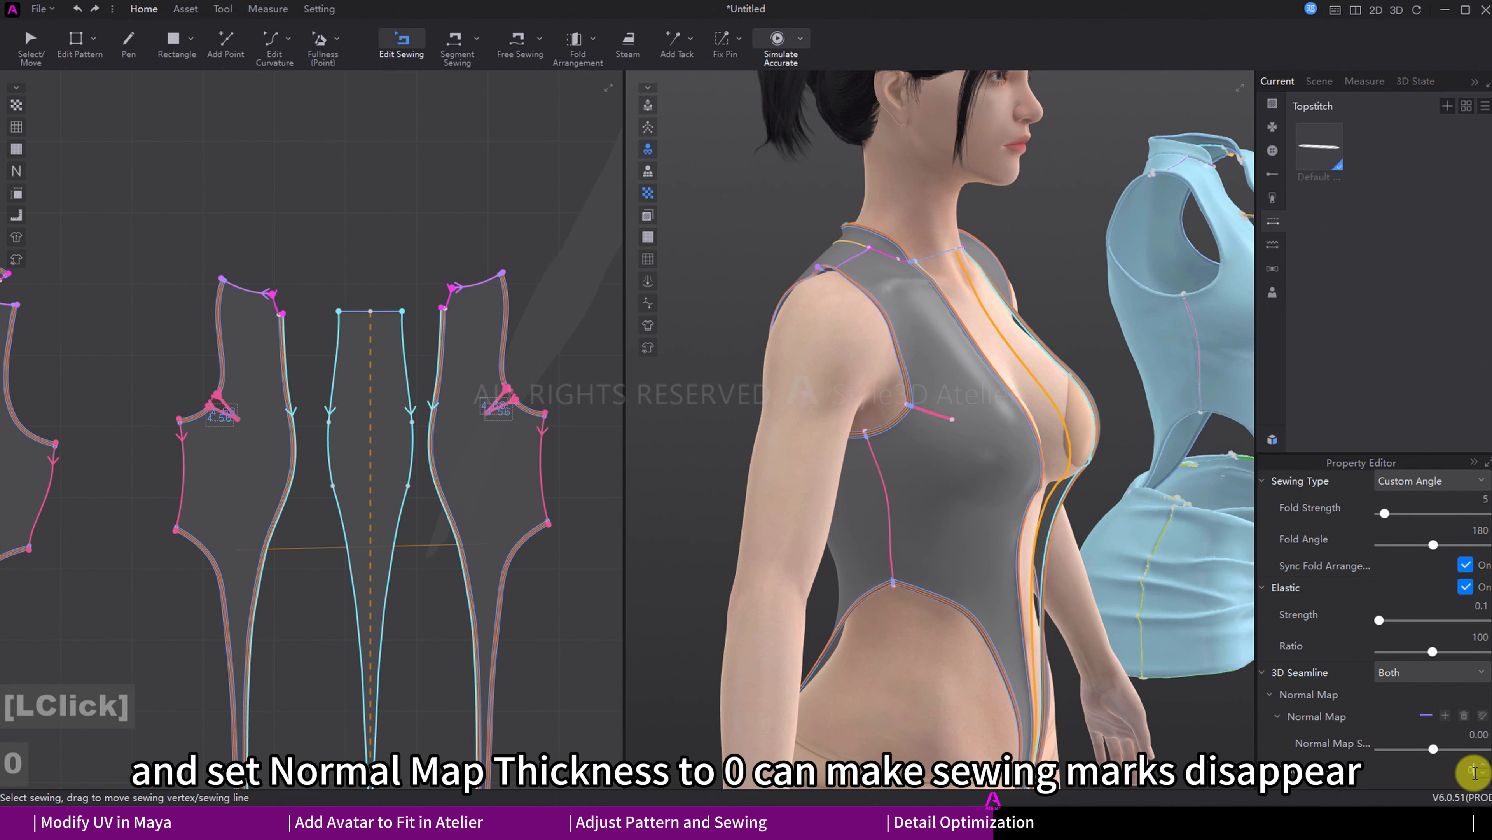
pyautogui.write('q')
# Step: Select one of the ring-shaped button patterns and rotate it upright, perpendicular to the ground
pyautogui.scroll(2, 1017, 529)
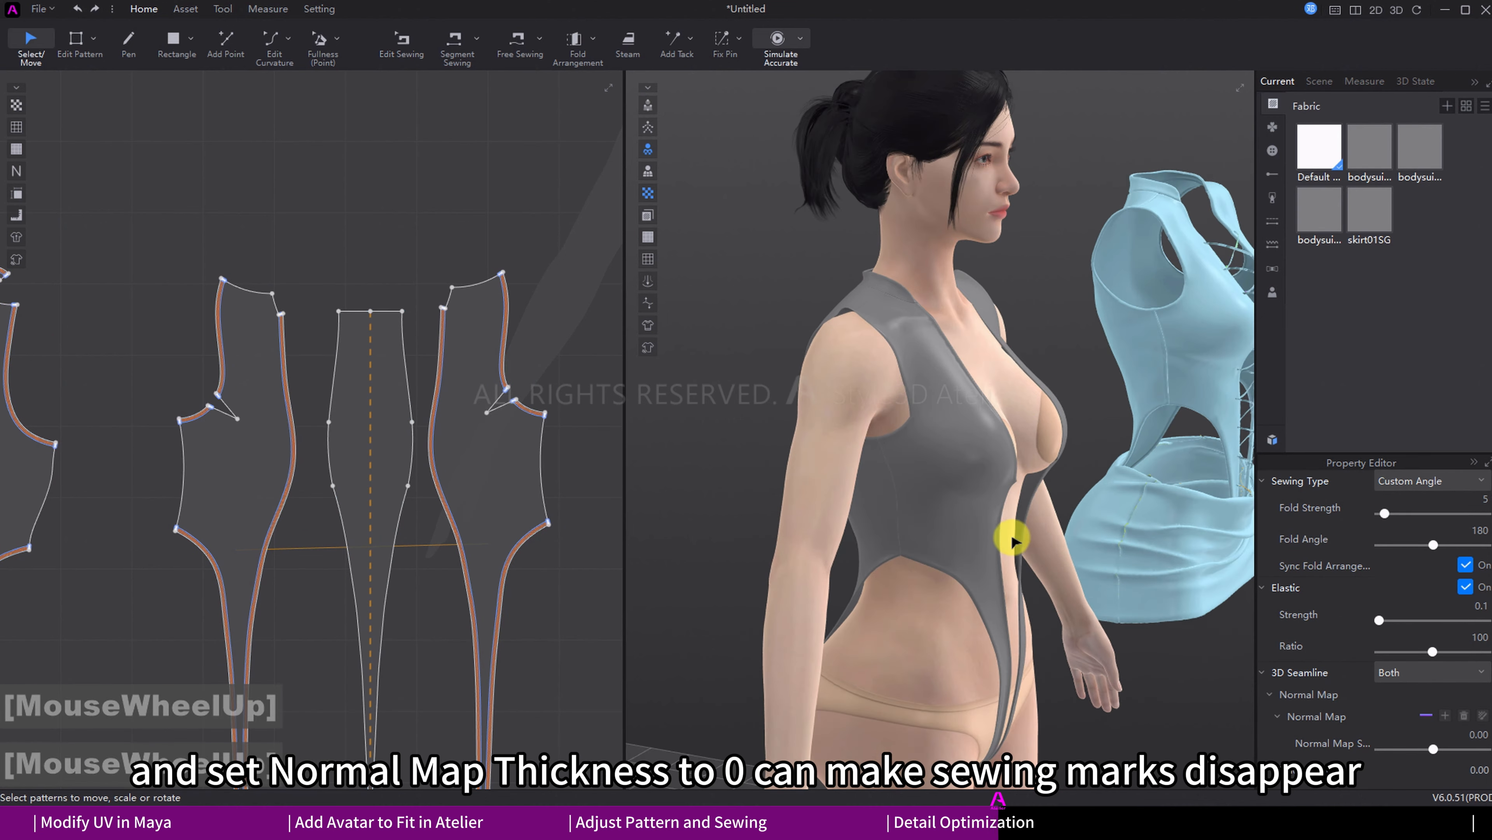
pyautogui.moveTo(1010, 531); pyautogui.dragTo(913, 518, button='right')
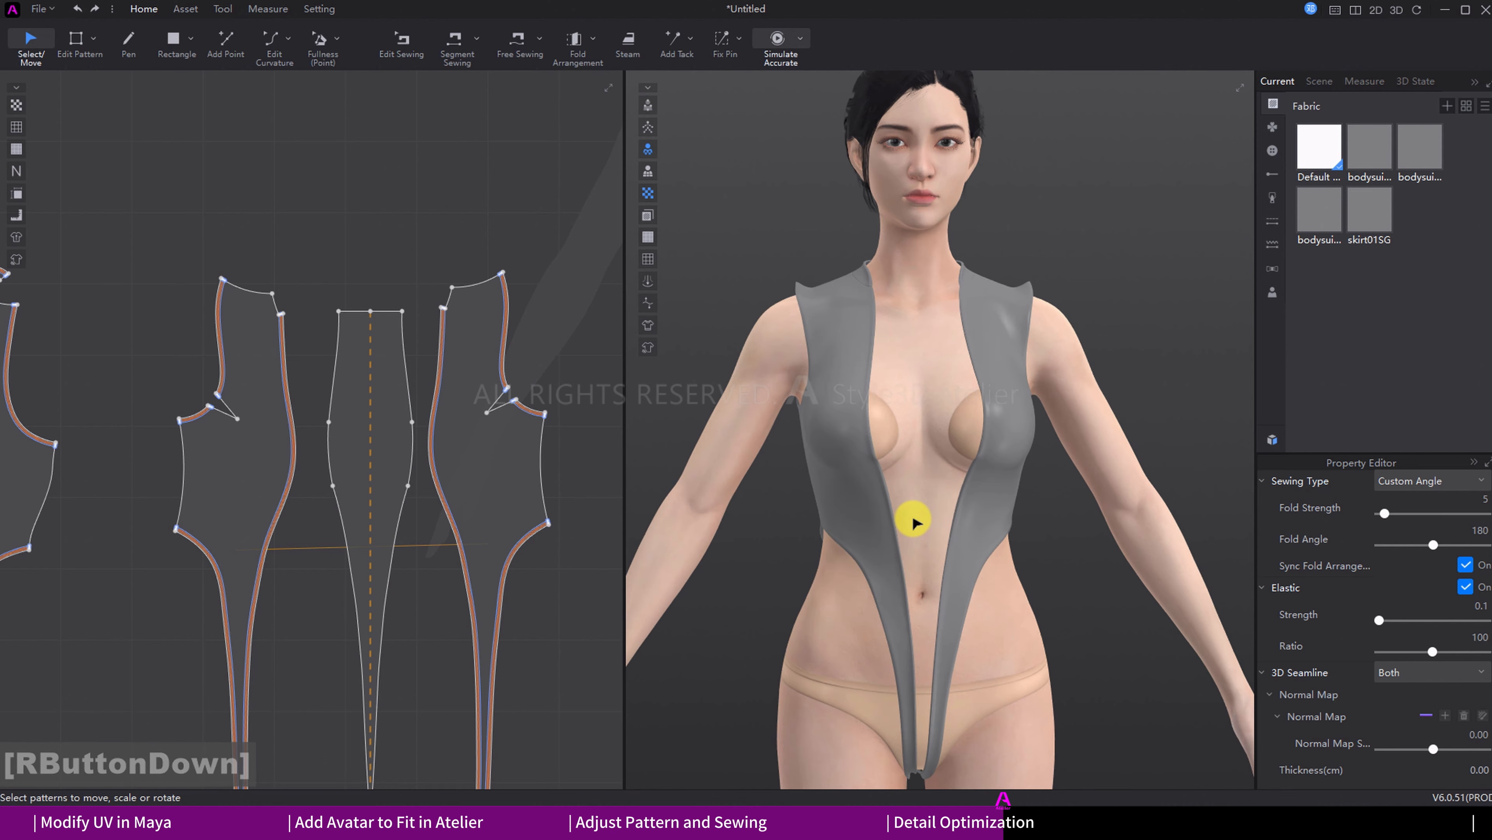
pyautogui.press('2')
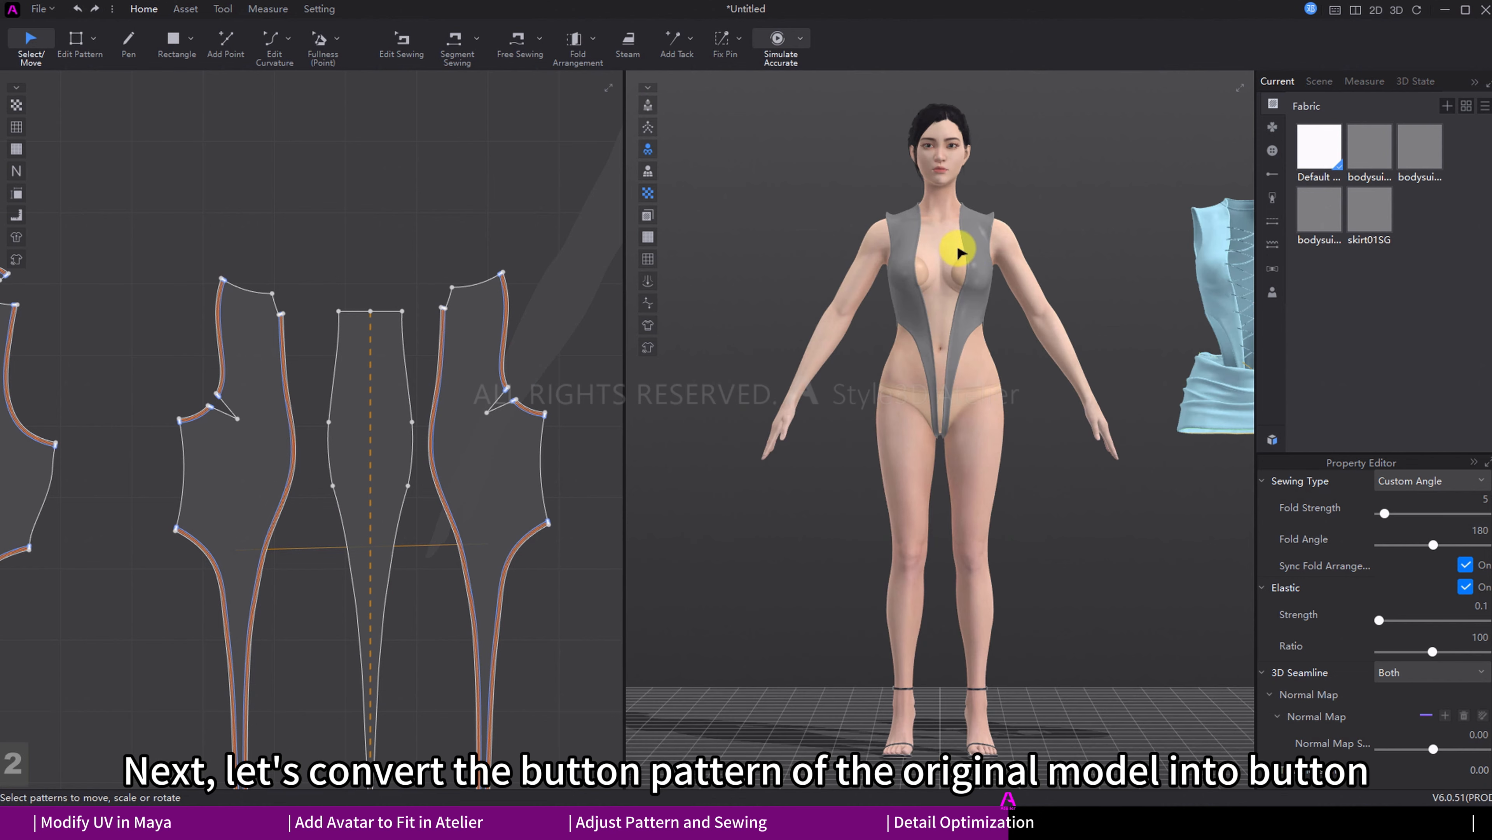
pyautogui.click(1018, 253)
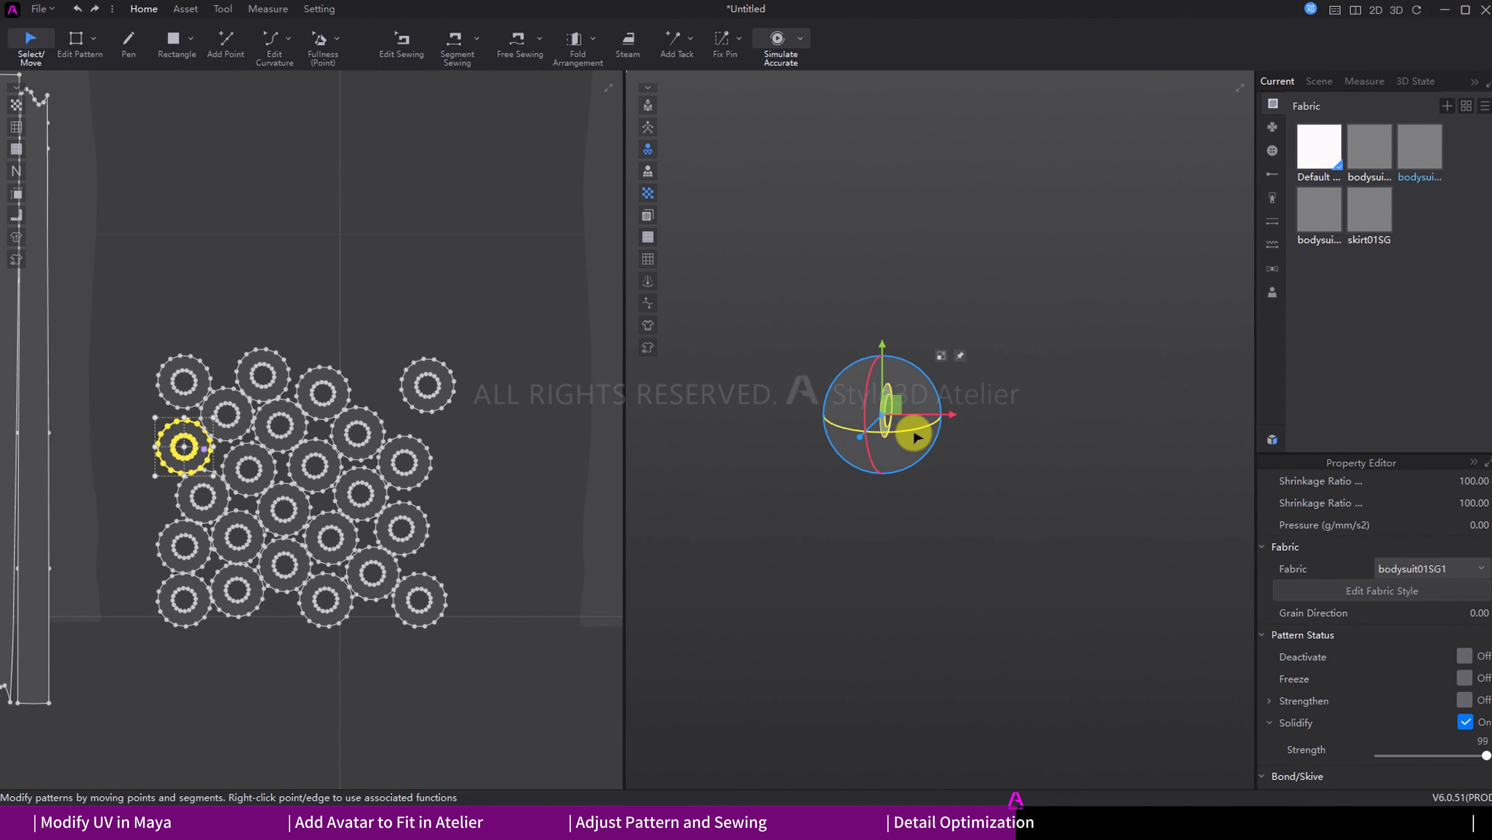
pyautogui.click(930, 367)
pyautogui.scroll(-2, 823, 309)
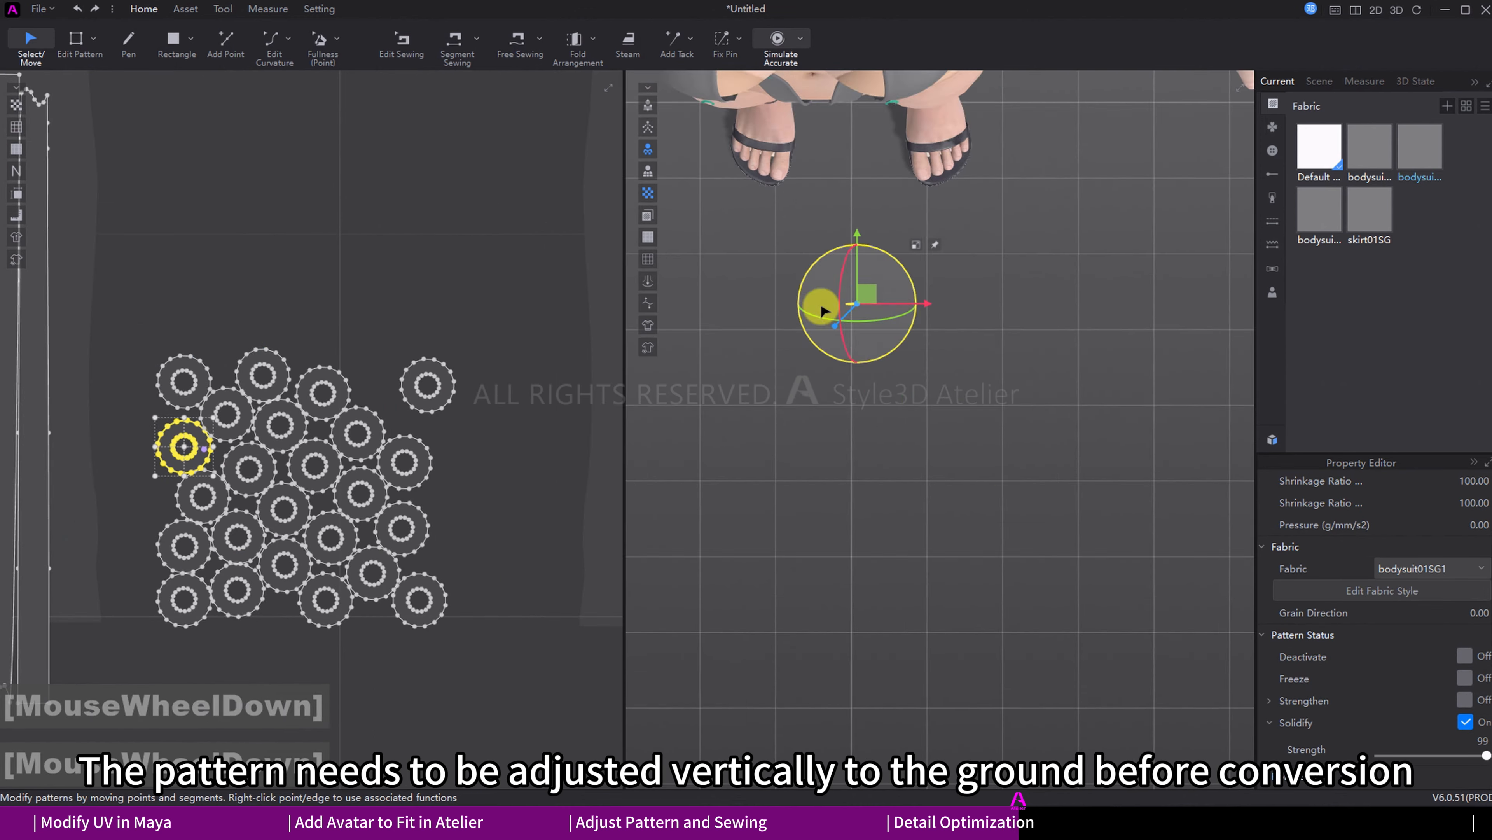
pyautogui.scroll(-3, 822, 307)
pyautogui.moveTo(943, 391); pyautogui.dragTo(939, 377)
pyautogui.press('2')
pyautogui.scroll(-5, 990, 487)
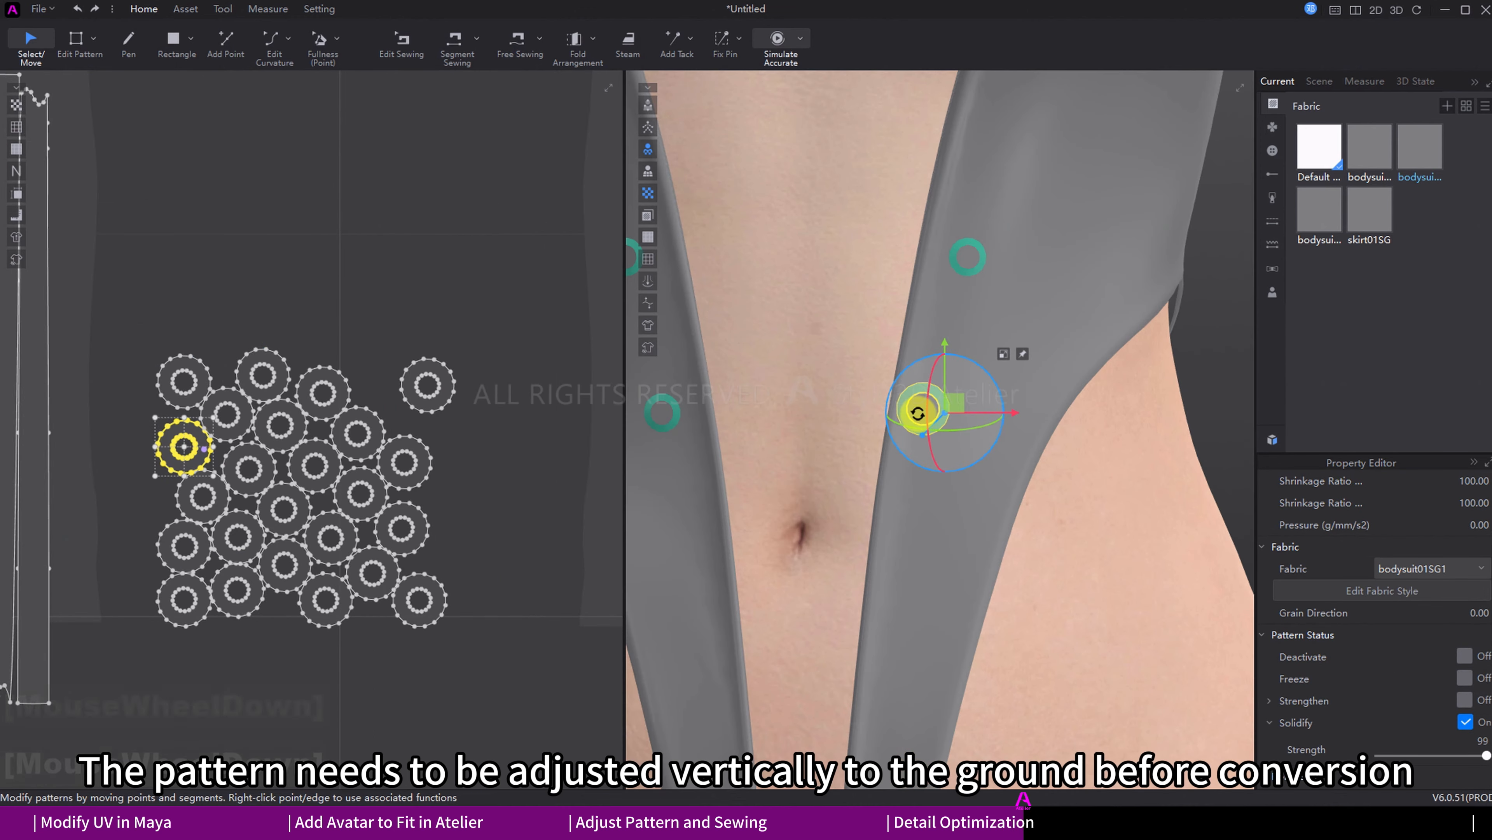
# Step: Set the ring pattern's extra render thickness to 0.5 and display pattern thickness in the 3D view
pyautogui.scroll(3, 1258, 521)
pyautogui.click(1476, 568)
pyautogui.write('0.5')
pyautogui.press('Return')
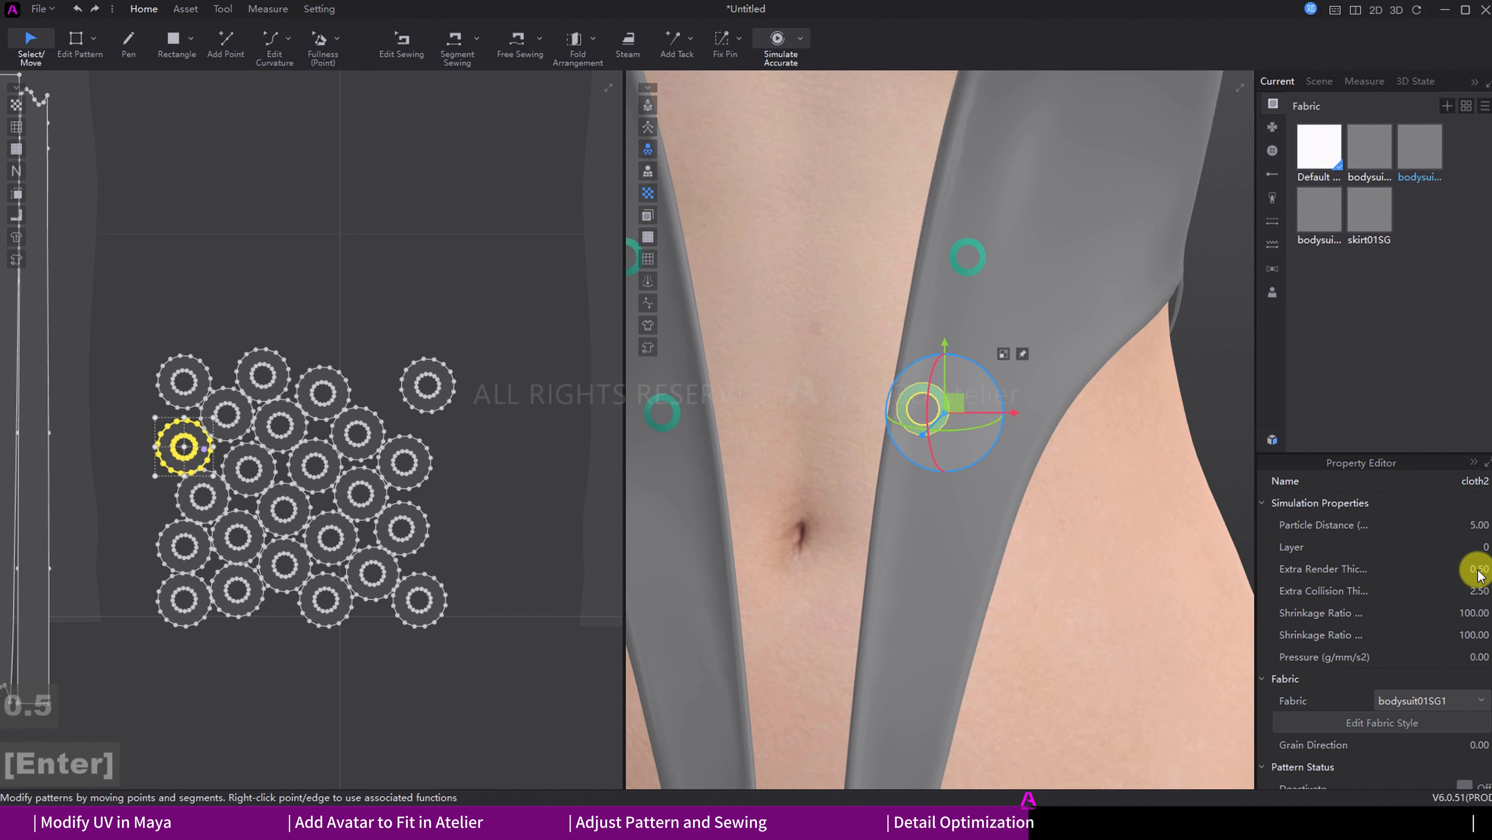
pyautogui.click(651, 217)
pyautogui.moveTo(841, 356); pyautogui.dragTo(729, 377, button='right')
pyautogui.click(903, 450)
pyautogui.moveTo(914, 433); pyautogui.dragTo(923, 493, button='right')
pyautogui.click(889, 450)
# Step: Move the ring pattern away from the other rings in 2D and set the side curvature of its edges to 30%
pyautogui.click(167, 436)
pyautogui.moveTo(166, 436); pyautogui.dragTo(278, 249)
pyautogui.press('z')
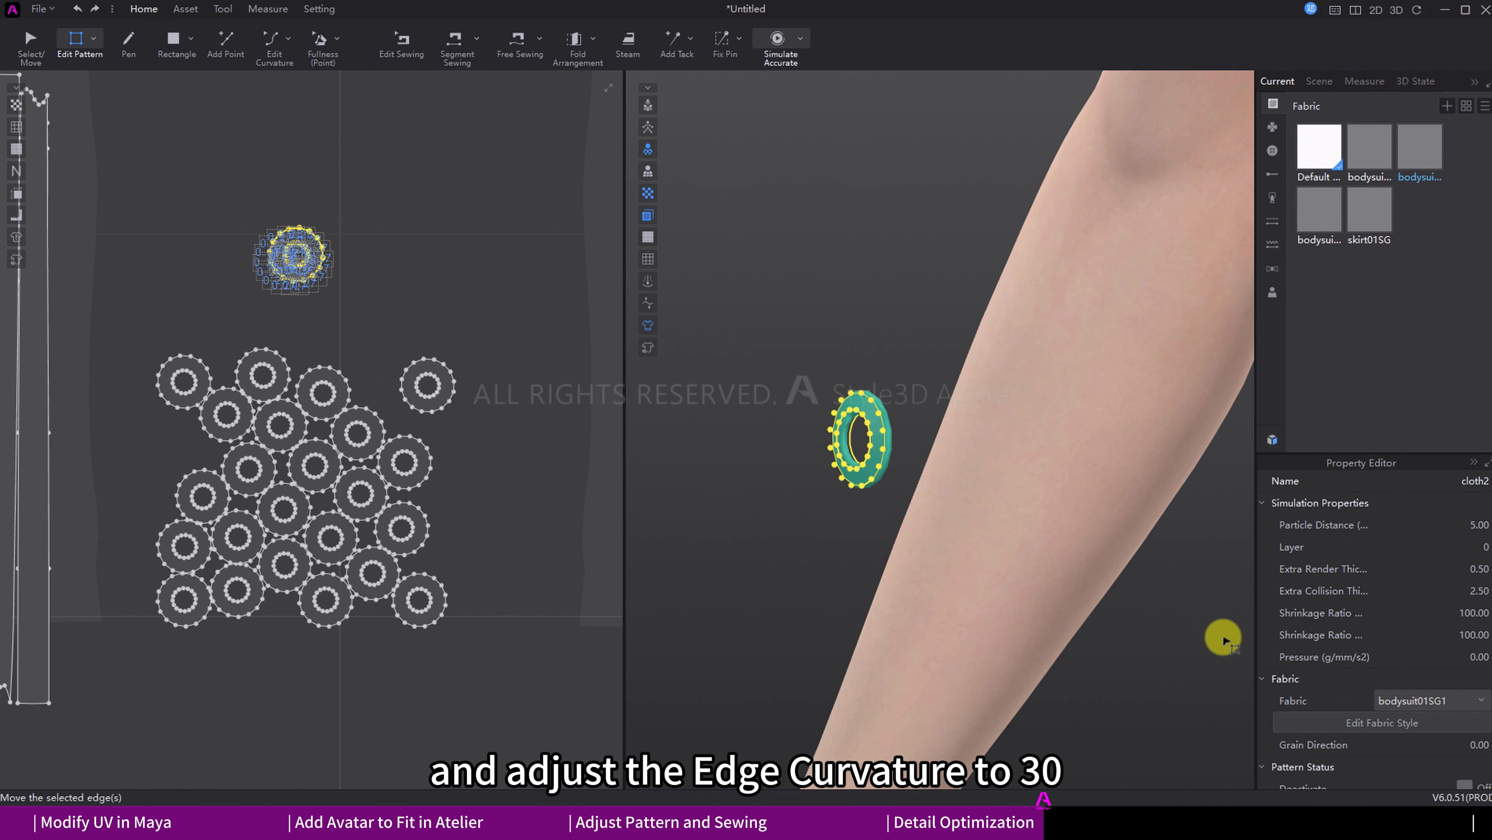
pyautogui.scroll(-5, 1260, 642)
pyautogui.click(1262, 643)
pyautogui.scroll(-2, 1352, 647)
pyautogui.click(1461, 622)
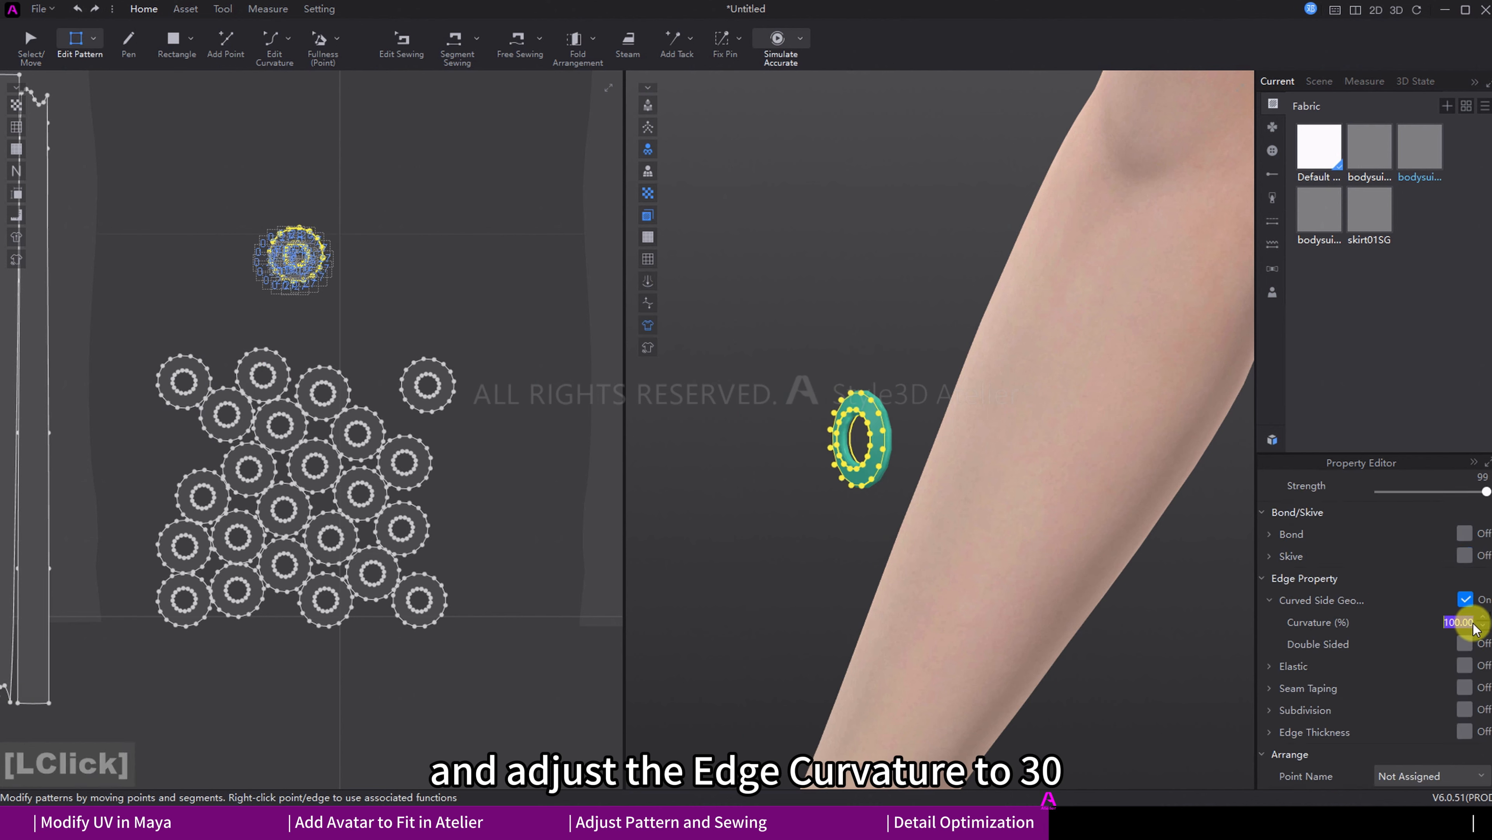
pyautogui.write('30')
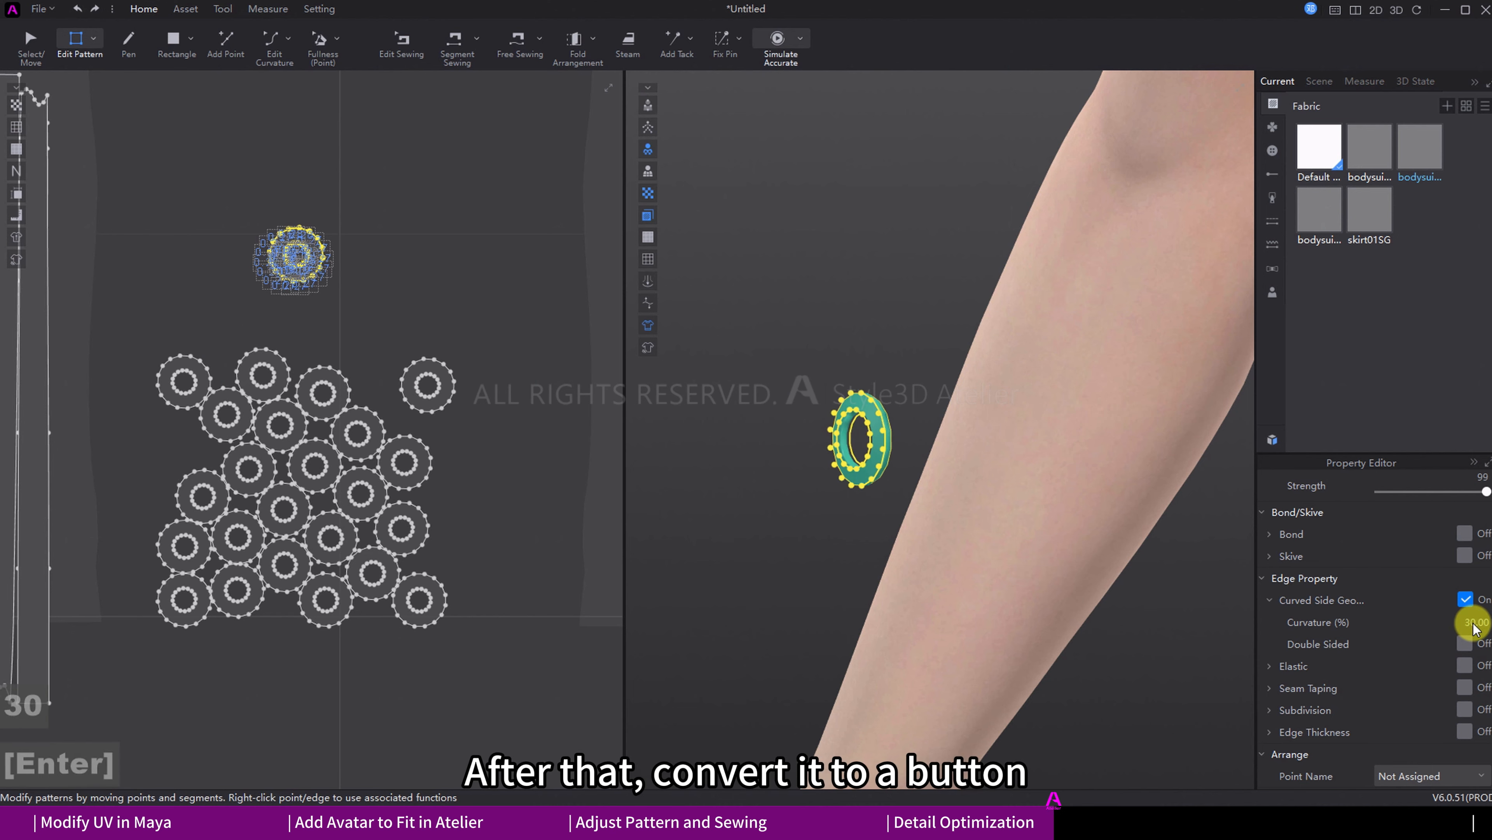
# Step: Convert the ring pattern into a button, keeping the default mm scale and axis settings
pyautogui.rightClick(876, 491)
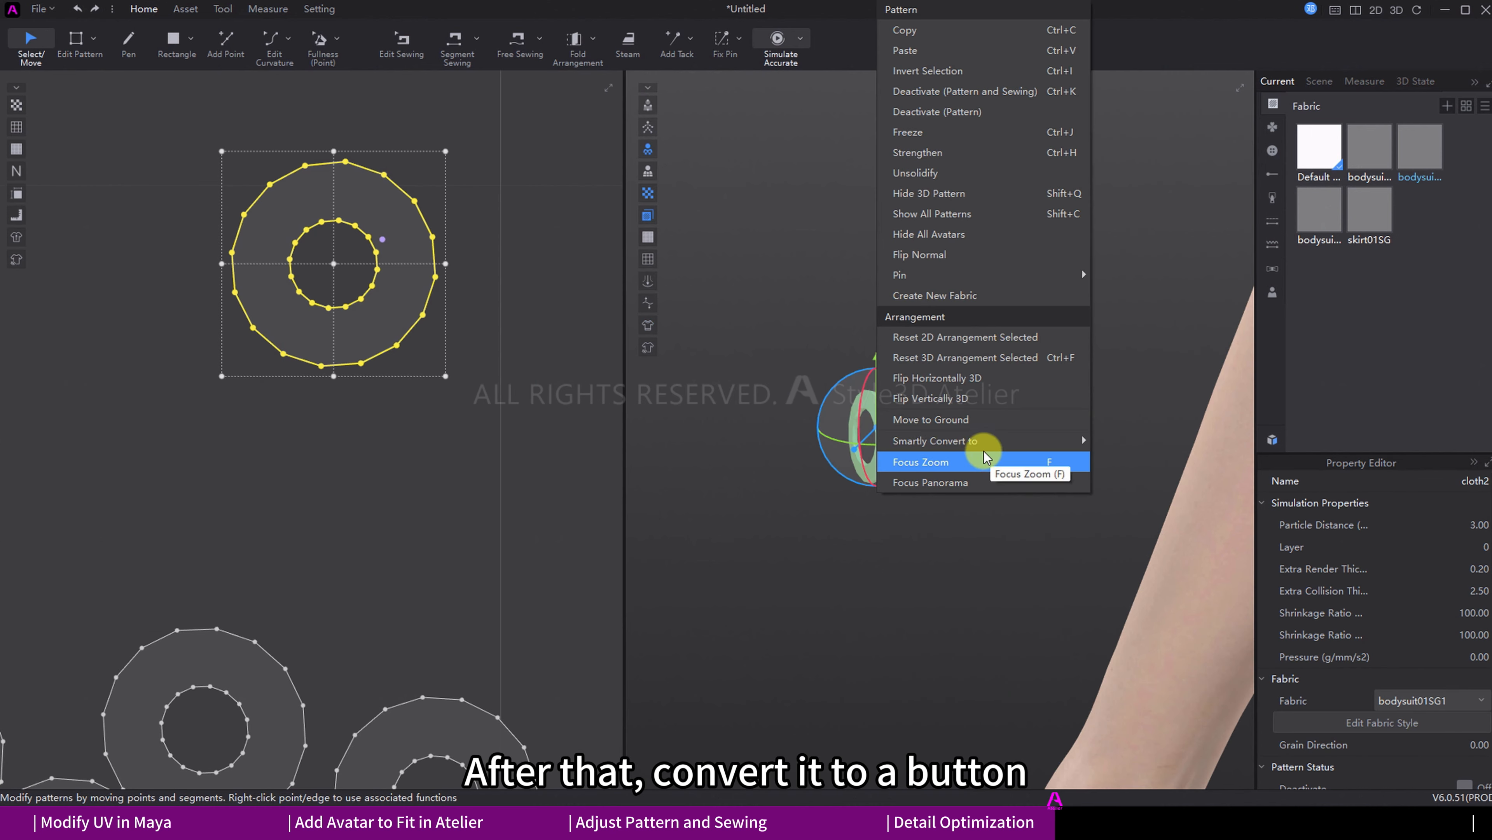
pyautogui.moveTo(964, 440)
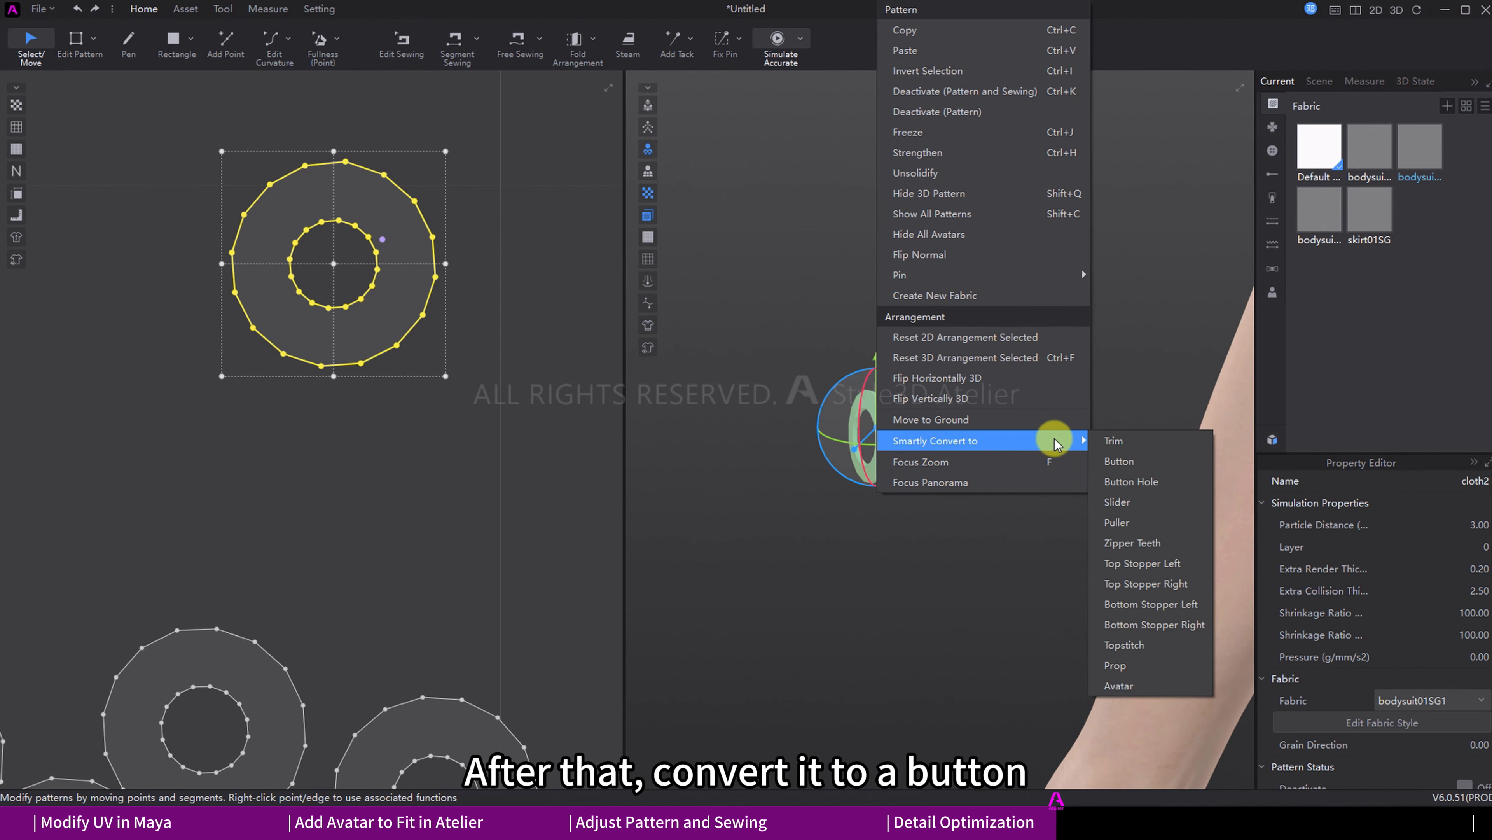
pyautogui.click(1121, 463)
pyautogui.moveTo(743, 460); pyautogui.dragTo(608, 465, button='right')
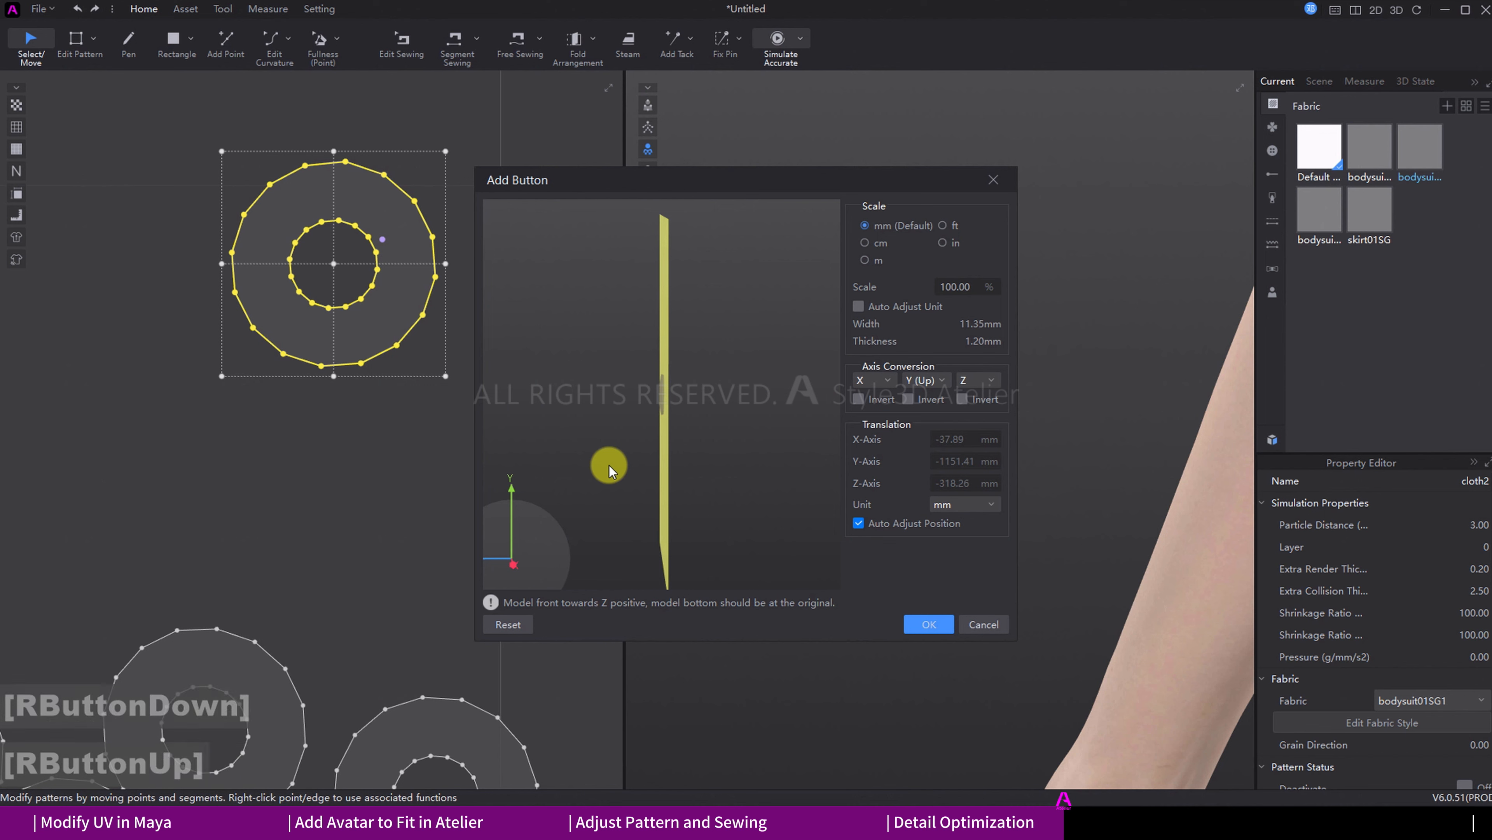
pyautogui.moveTo(657, 392); pyautogui.dragTo(748, 435, button='right')
pyautogui.click(929, 624)
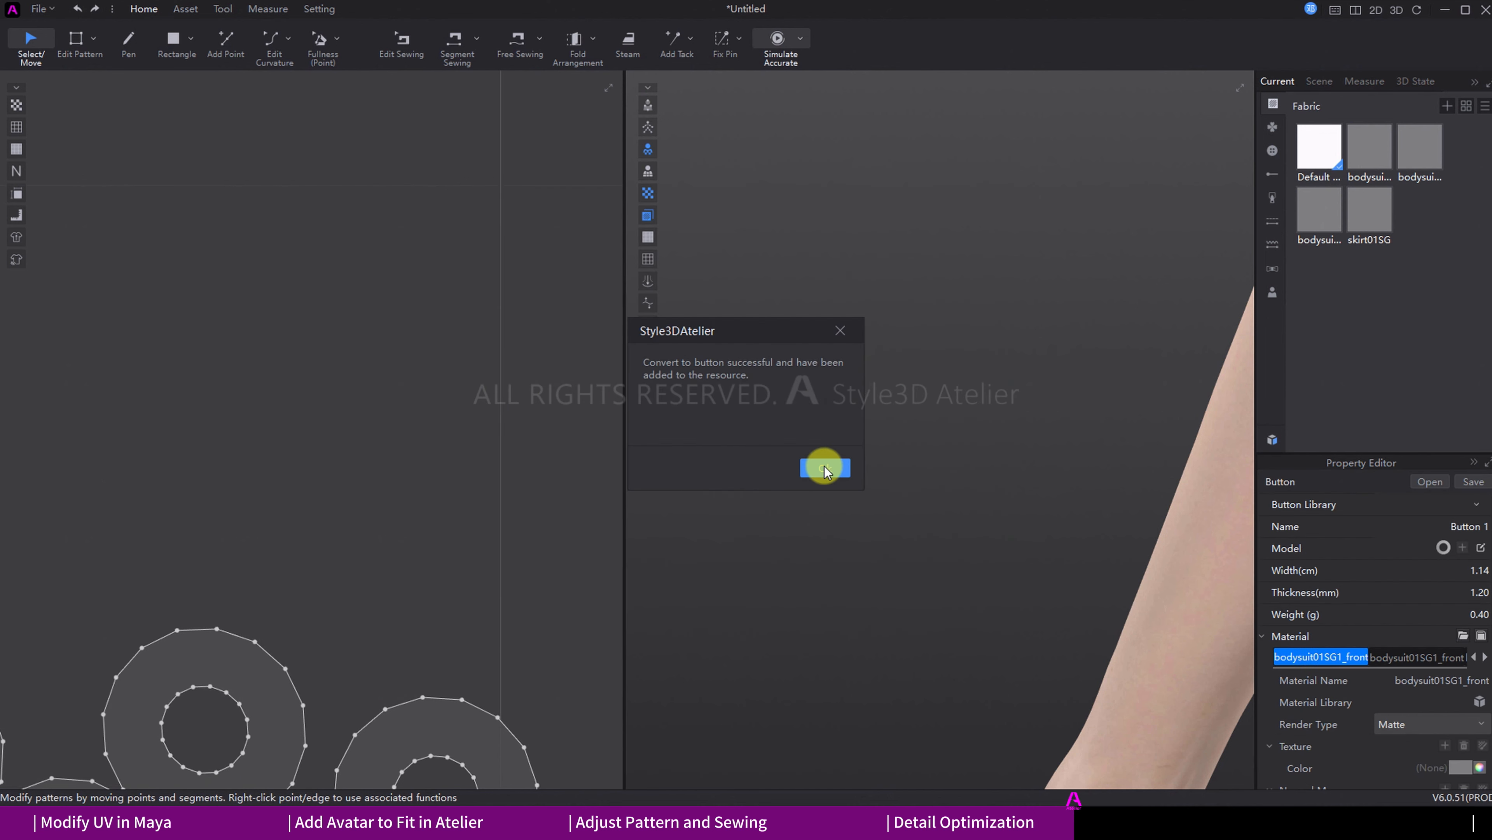
pyautogui.click(825, 469)
# Step: Make Button 1 the current button style and show the original ring patterns on the bodysuit as a placement reference
pyautogui.click(1273, 151)
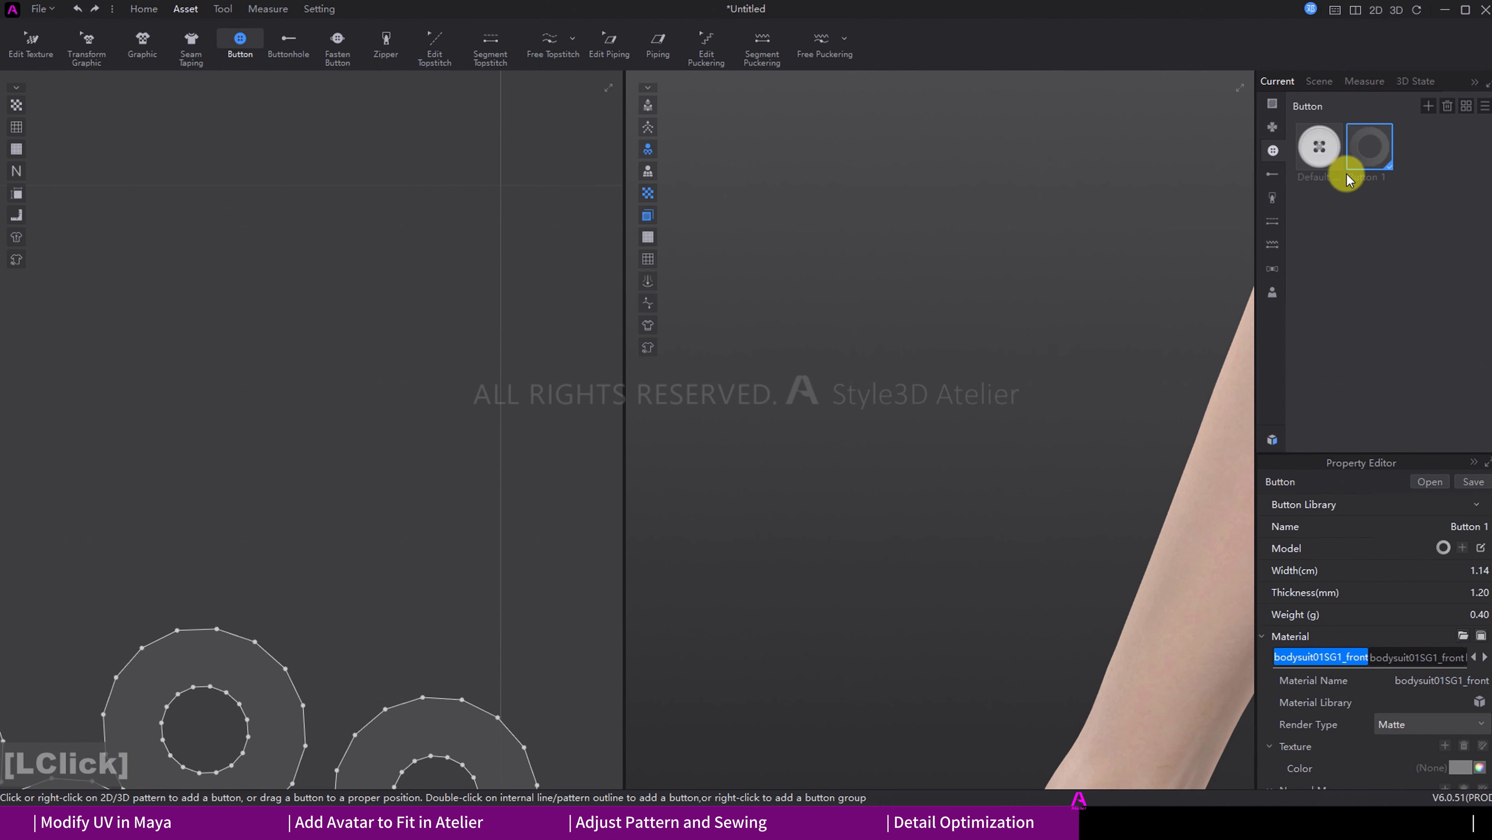
pyautogui.scroll(-2, 885, 360)
pyautogui.scroll(-5, 886, 360)
pyautogui.scroll(10, 353, 471)
pyautogui.moveTo(439, 642); pyautogui.dragTo(456, 548, button='middle')
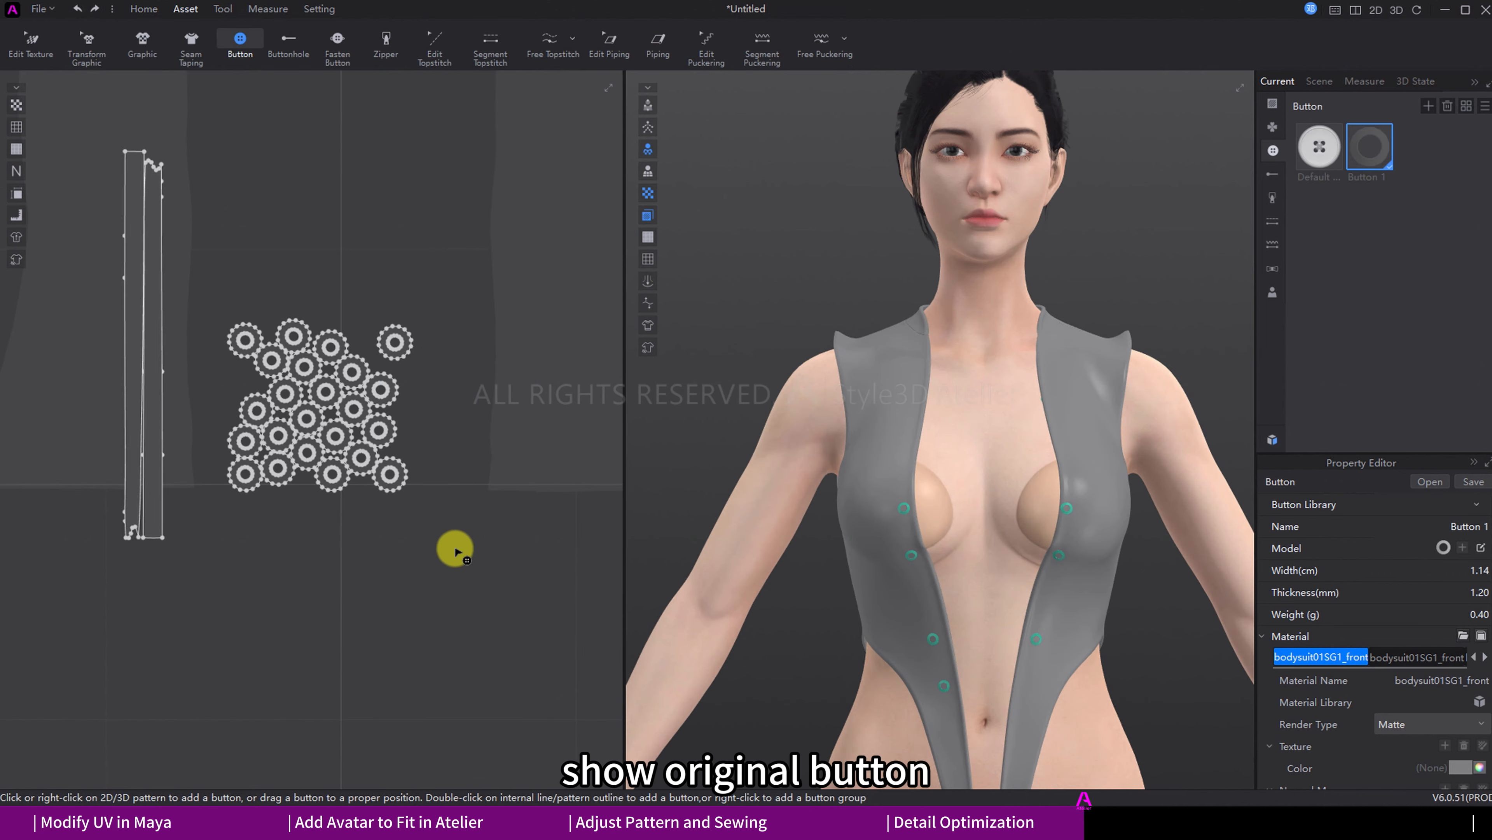
pyautogui.press('space')
pyautogui.moveTo(477, 249); pyautogui.dragTo(209, 572)
pyautogui.scroll(3, 917, 530)
pyautogui.moveTo(935, 738); pyautogui.dragTo(929, 744)
pyautogui.click(983, 623)
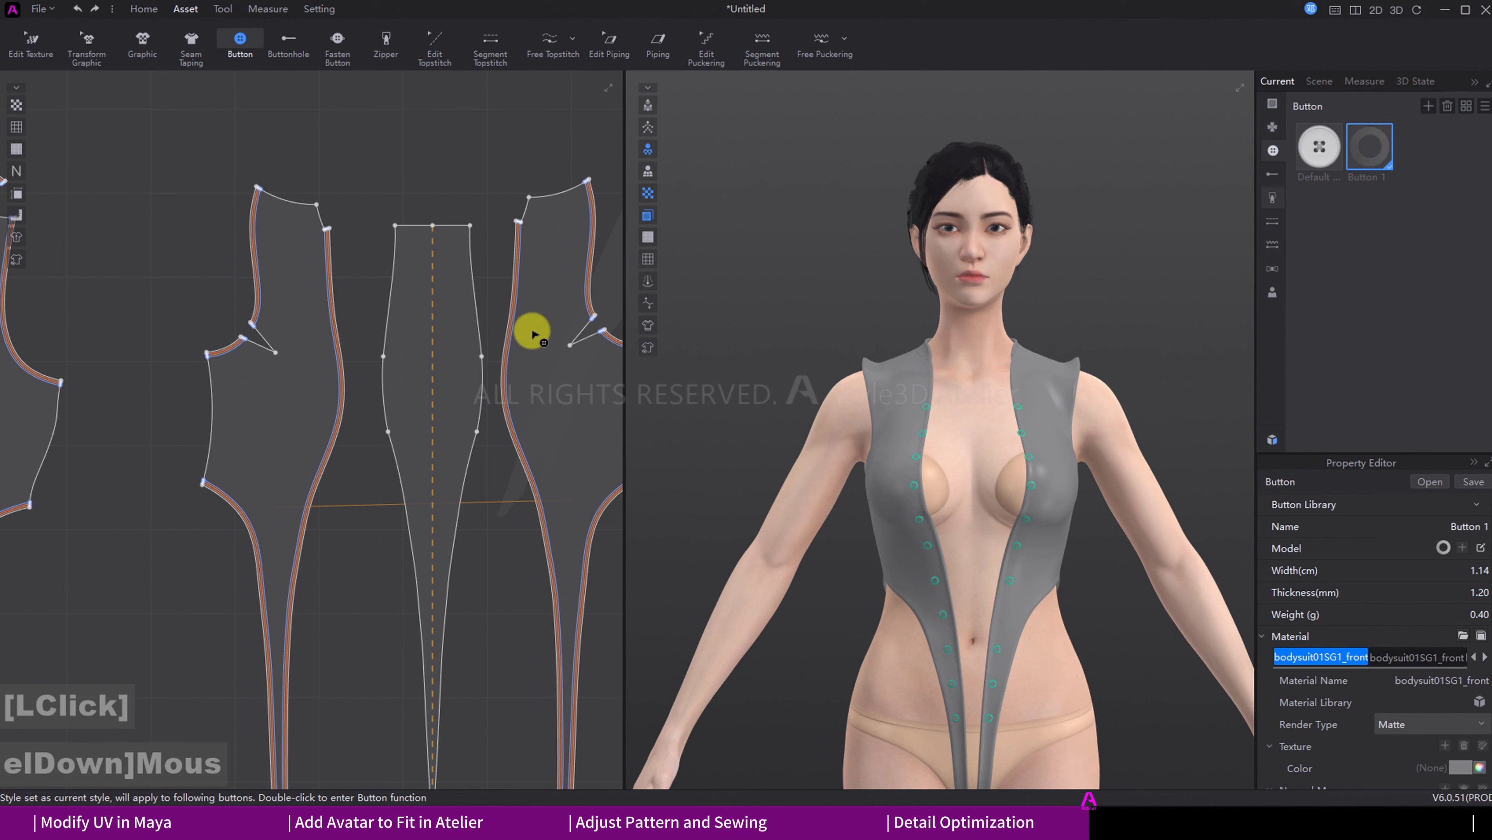
# Step: Start a row of buttons along the front pattern's centre opening edge, with a distance of 1.4 cm from the edge
pyautogui.scroll(-4, 332, 289)
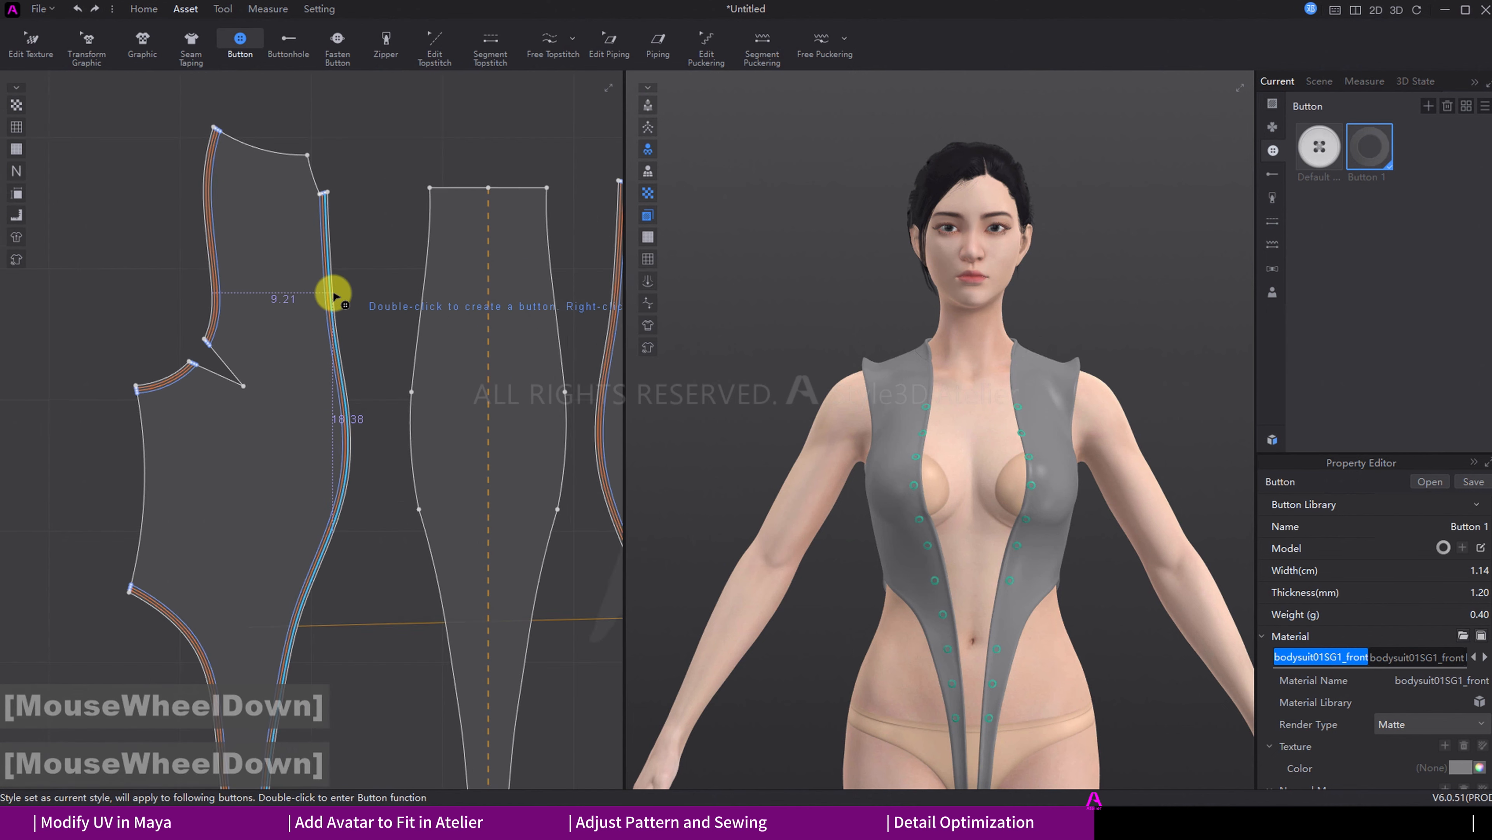
pyautogui.rightClick(331, 293)
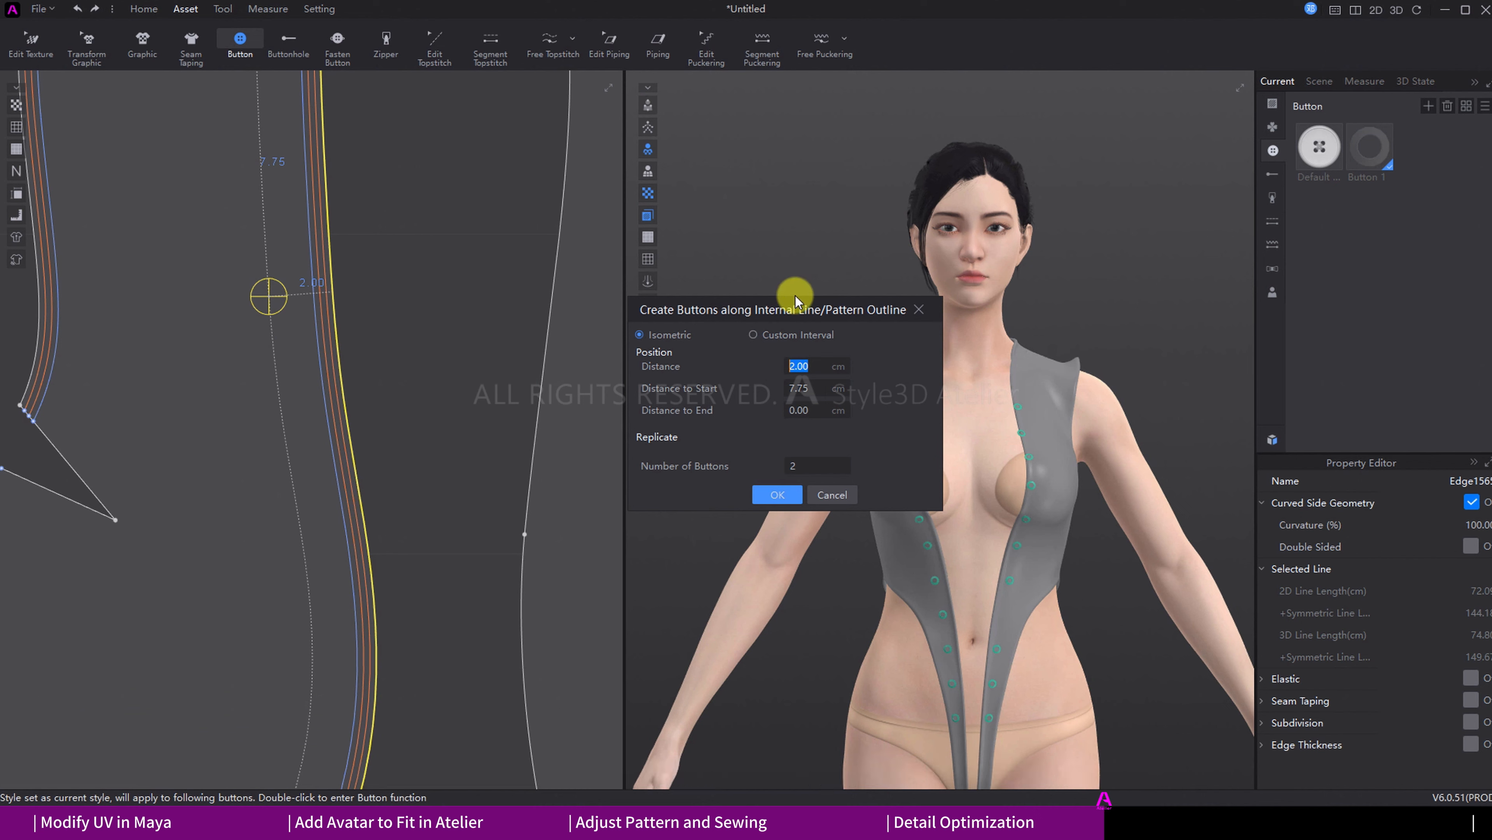
pyautogui.moveTo(747, 307); pyautogui.dragTo(569, 403)
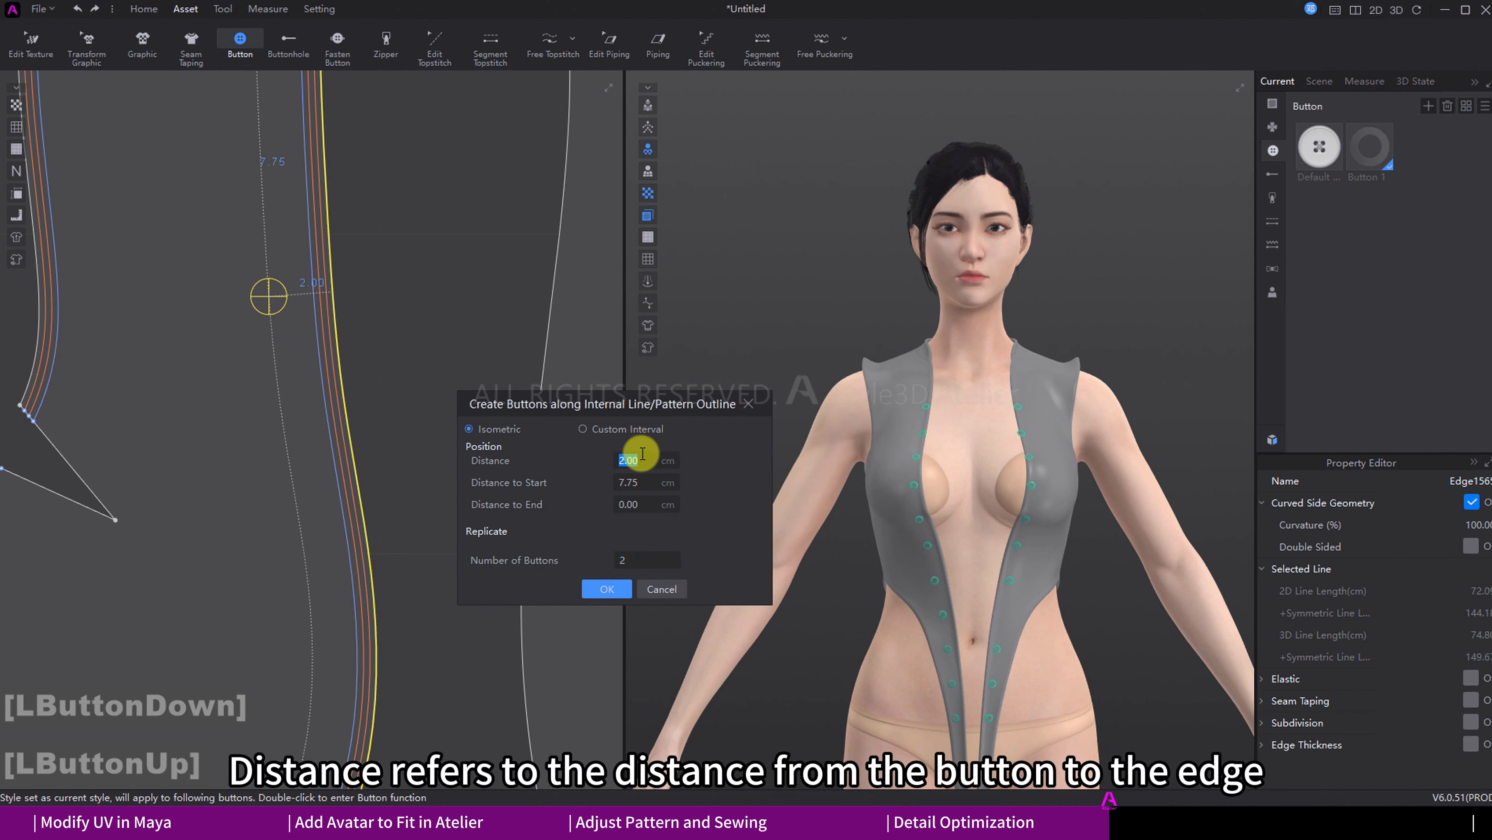
pyautogui.press('BackSpace')
pyautogui.write('1.4')
pyautogui.click(638, 503)
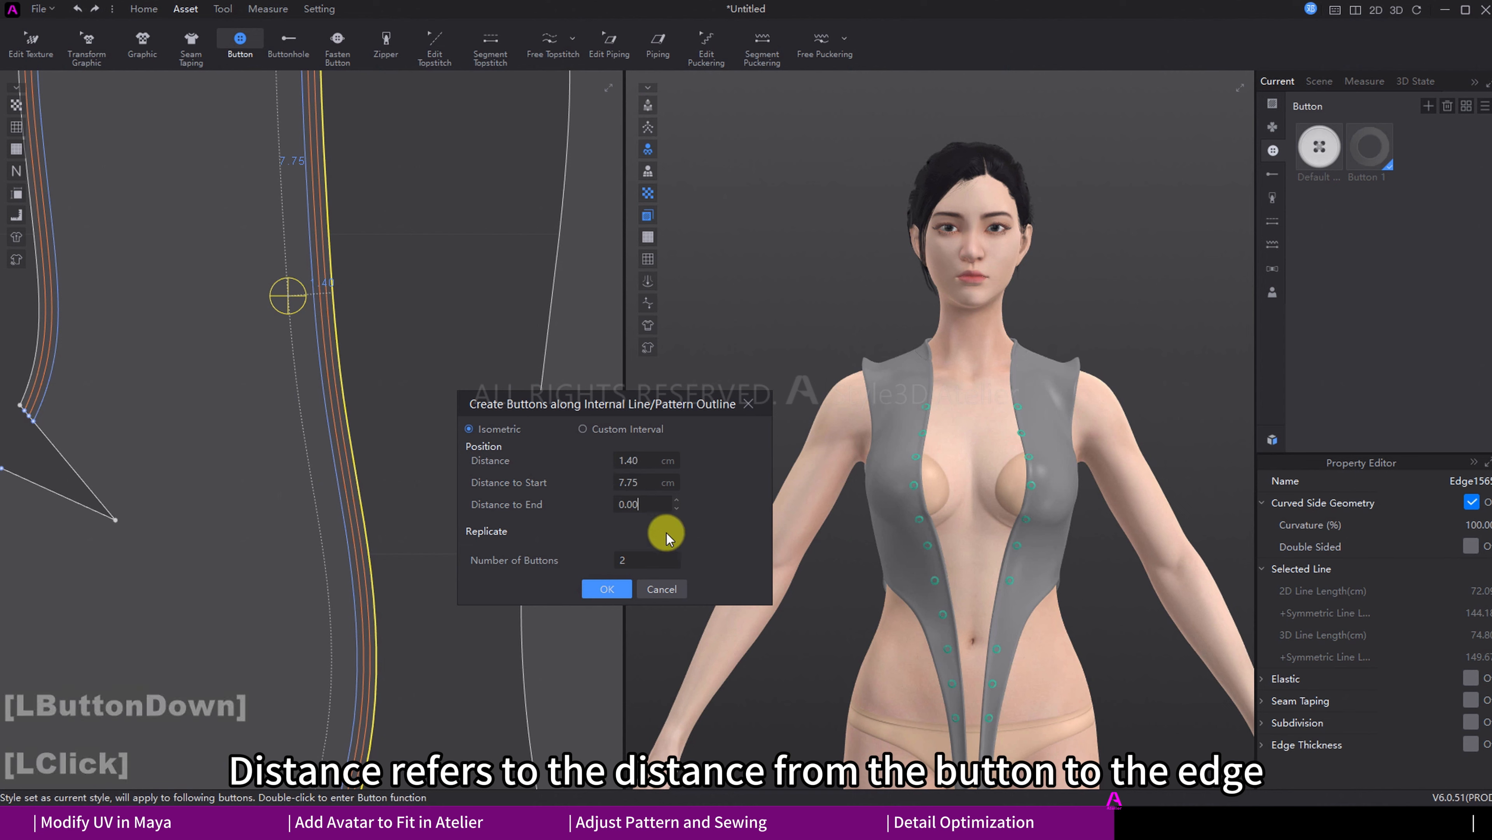
# Step: Set the row to 8 buttons and its distance to end to 19.6 cm
pyautogui.click(679, 555)
pyautogui.click(680, 555)
pyautogui.click(680, 555)
pyautogui.click(679, 554)
pyautogui.click(679, 554)
pyautogui.click(679, 554)
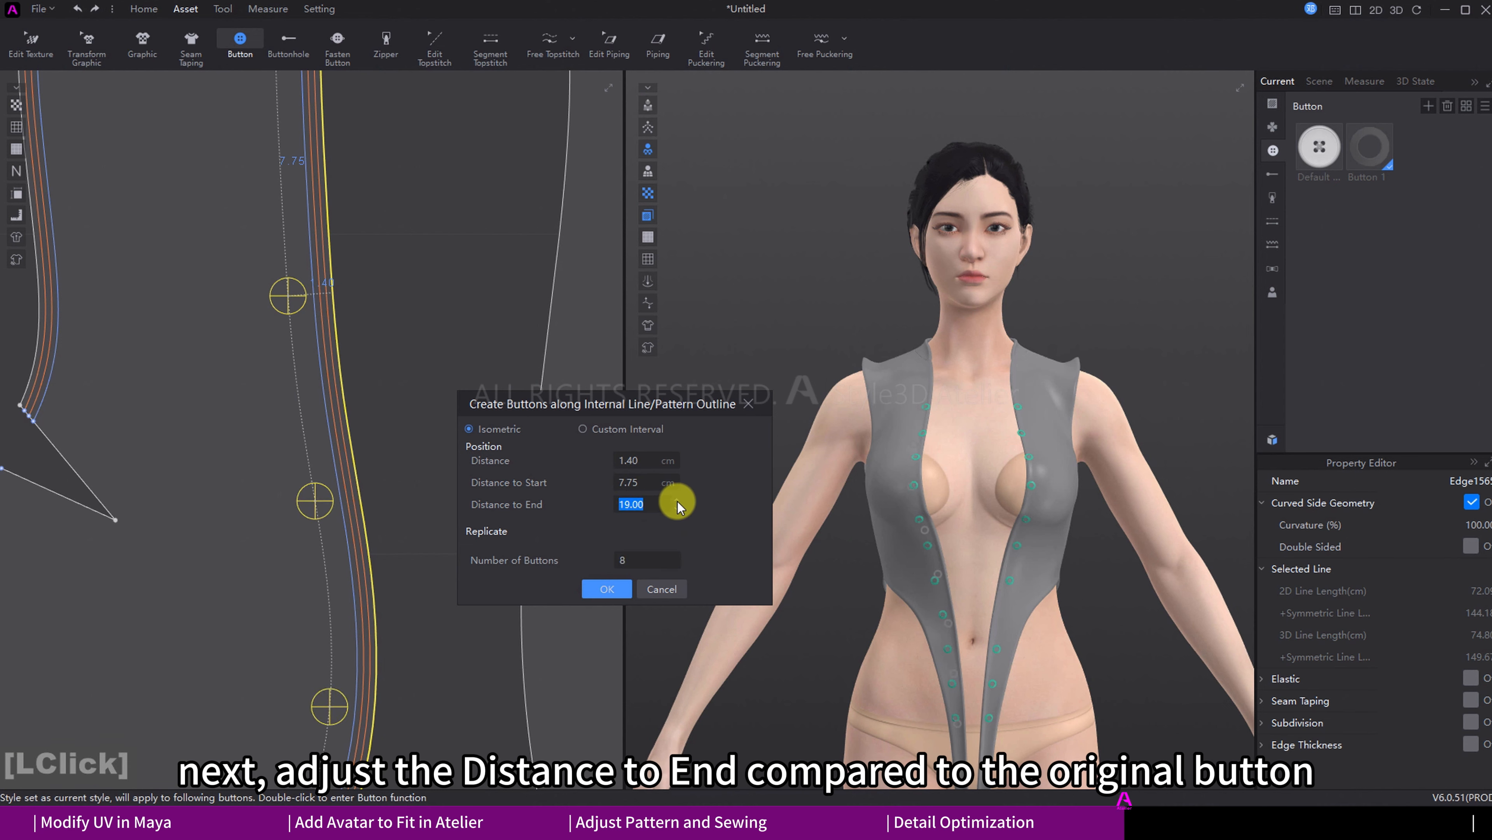
pyautogui.click(677, 502)
pyautogui.write('19.6')
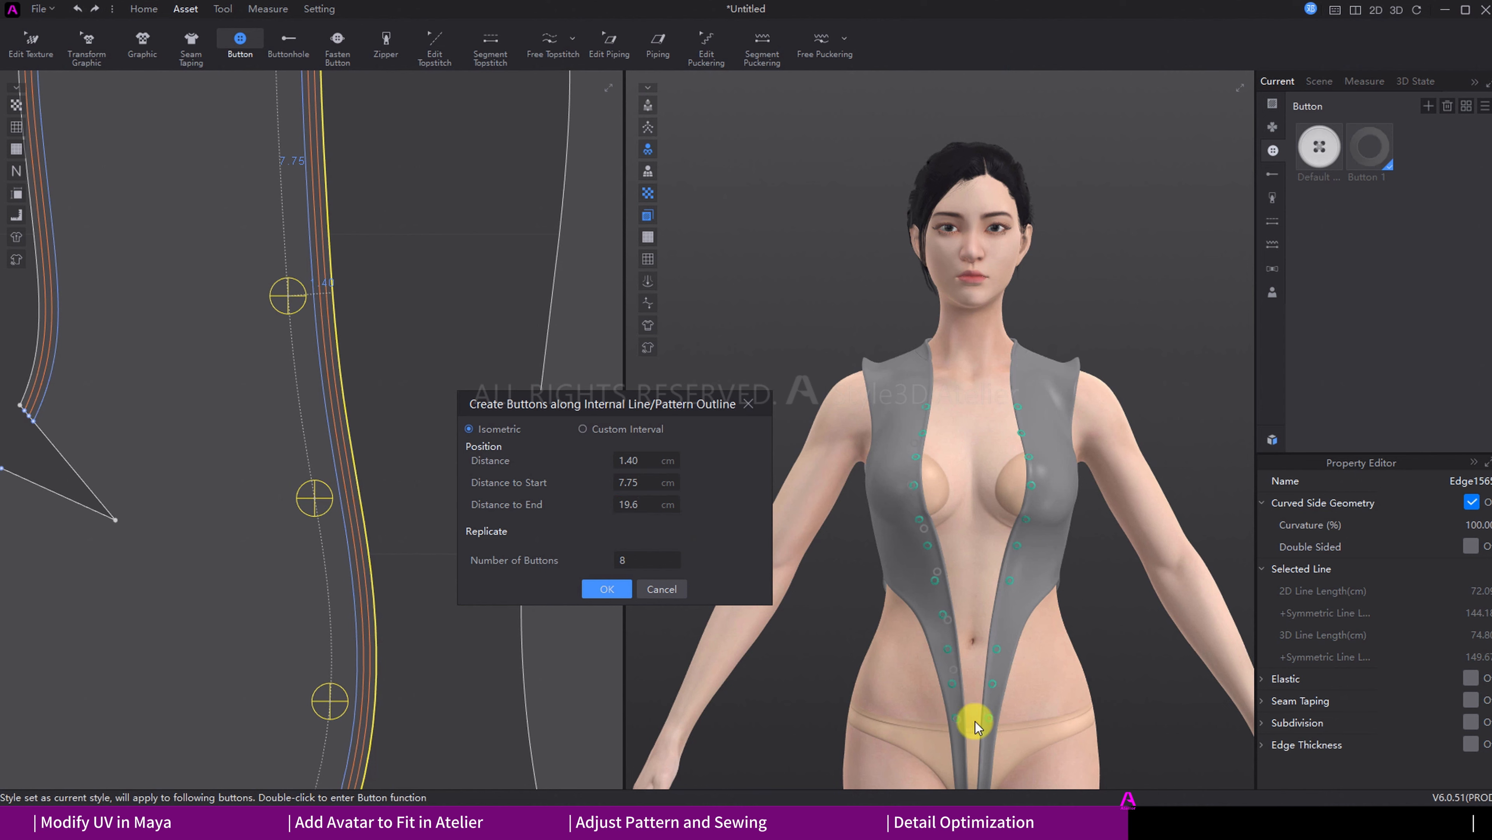
# Step: Increase the number of buttons to 11 and create the row
pyautogui.click(676, 555)
pyautogui.click(676, 555)
pyautogui.click(677, 556)
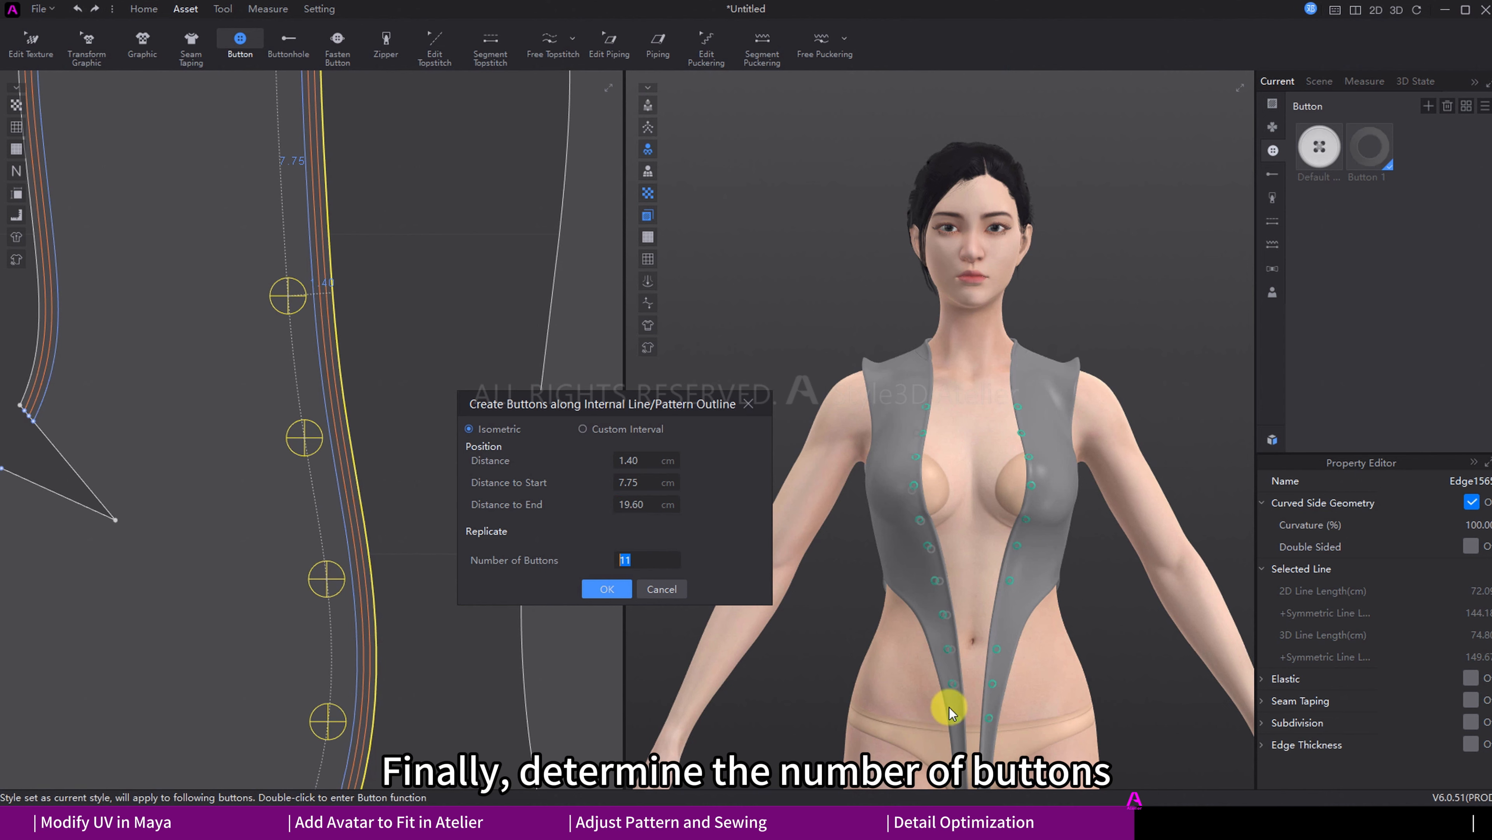
pyautogui.click(605, 587)
# Step: Duplicate the new row of buttons to the symmetric front pattern
pyautogui.scroll(3, 385, 535)
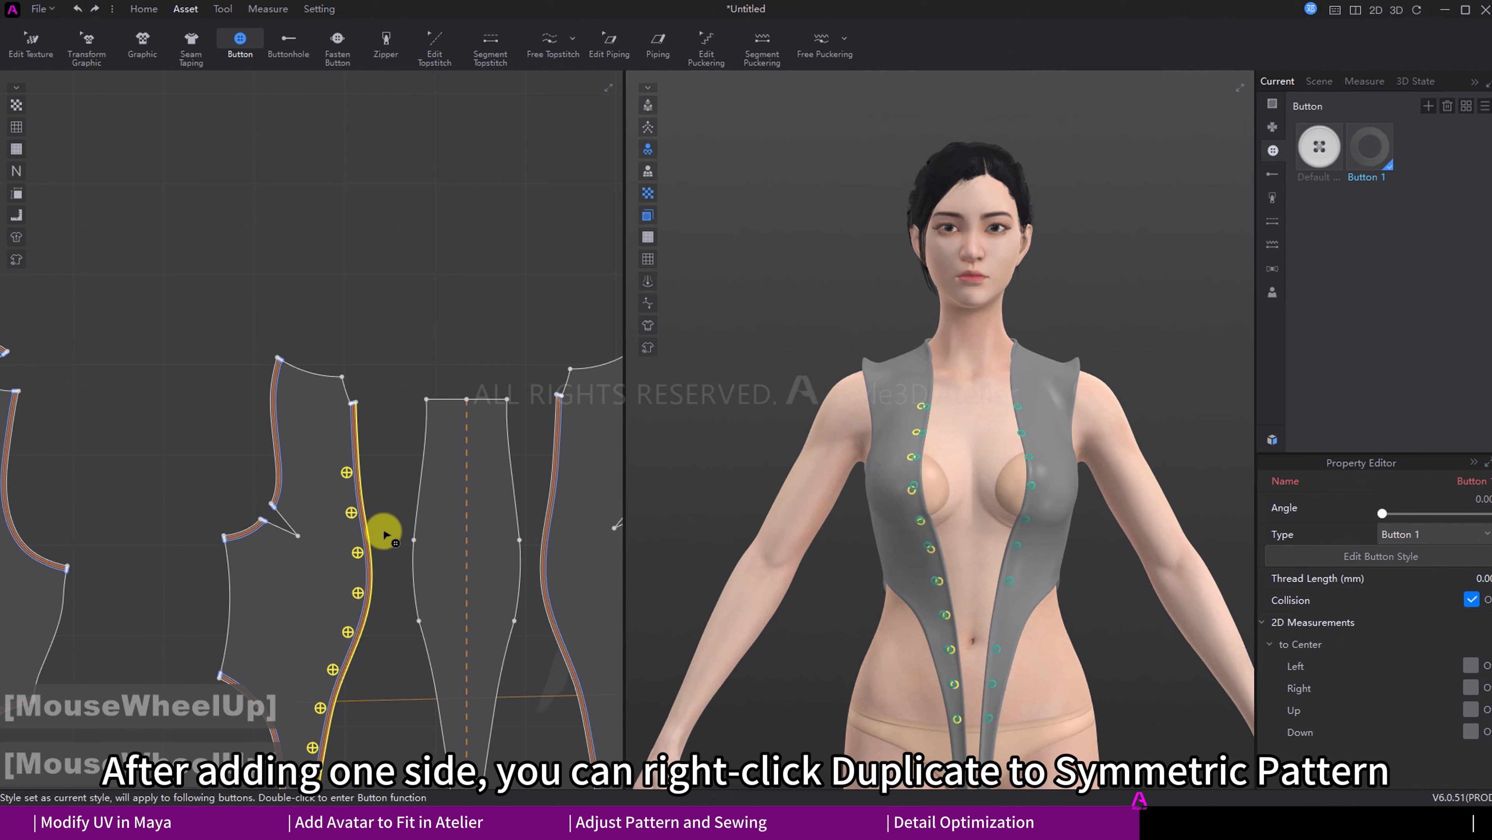
pyautogui.moveTo(386, 534); pyautogui.dragTo(366, 347, button='middle')
pyautogui.rightClick(369, 350)
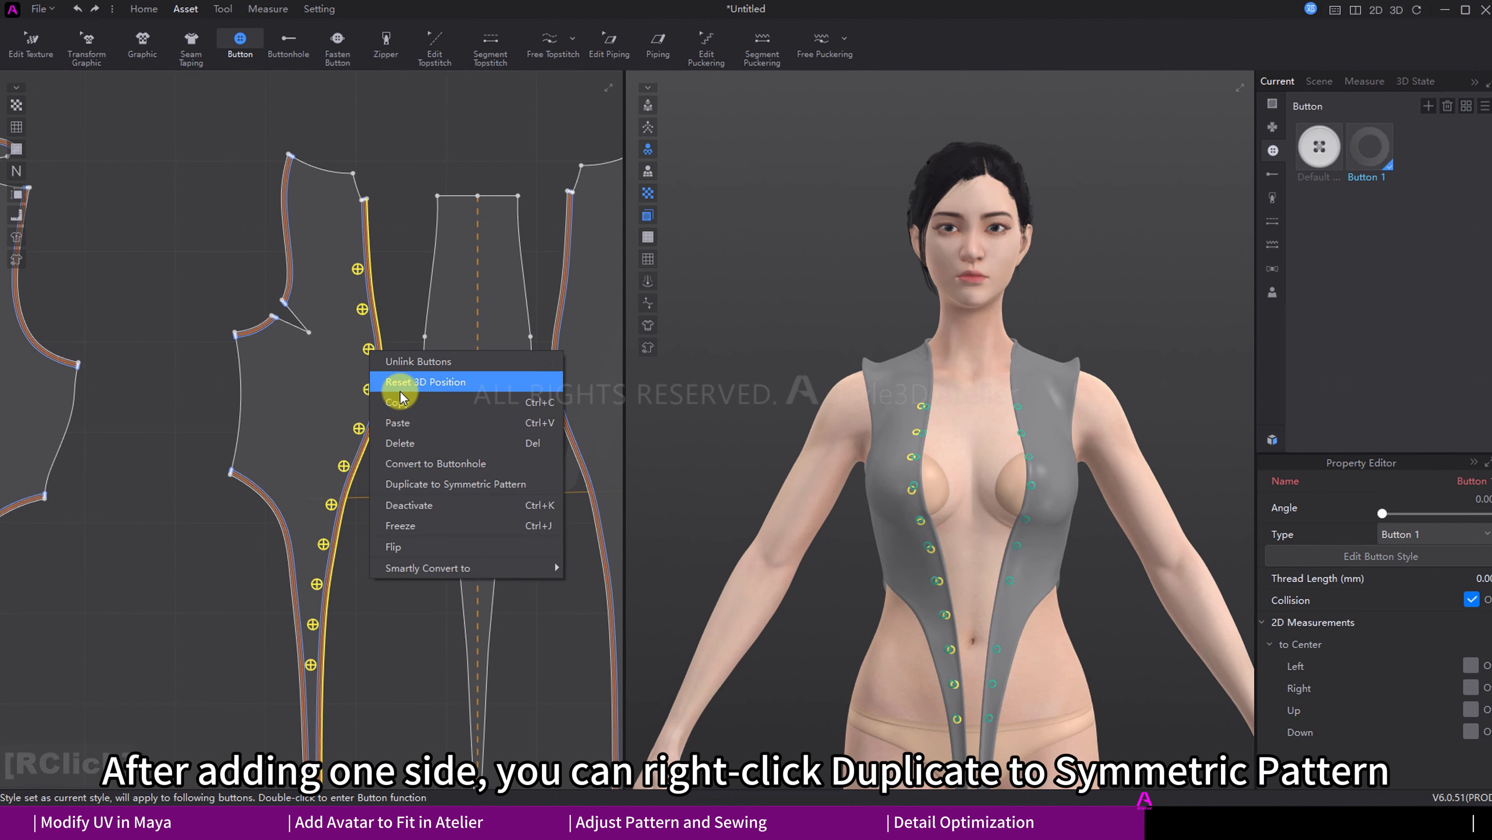
pyautogui.click(442, 488)
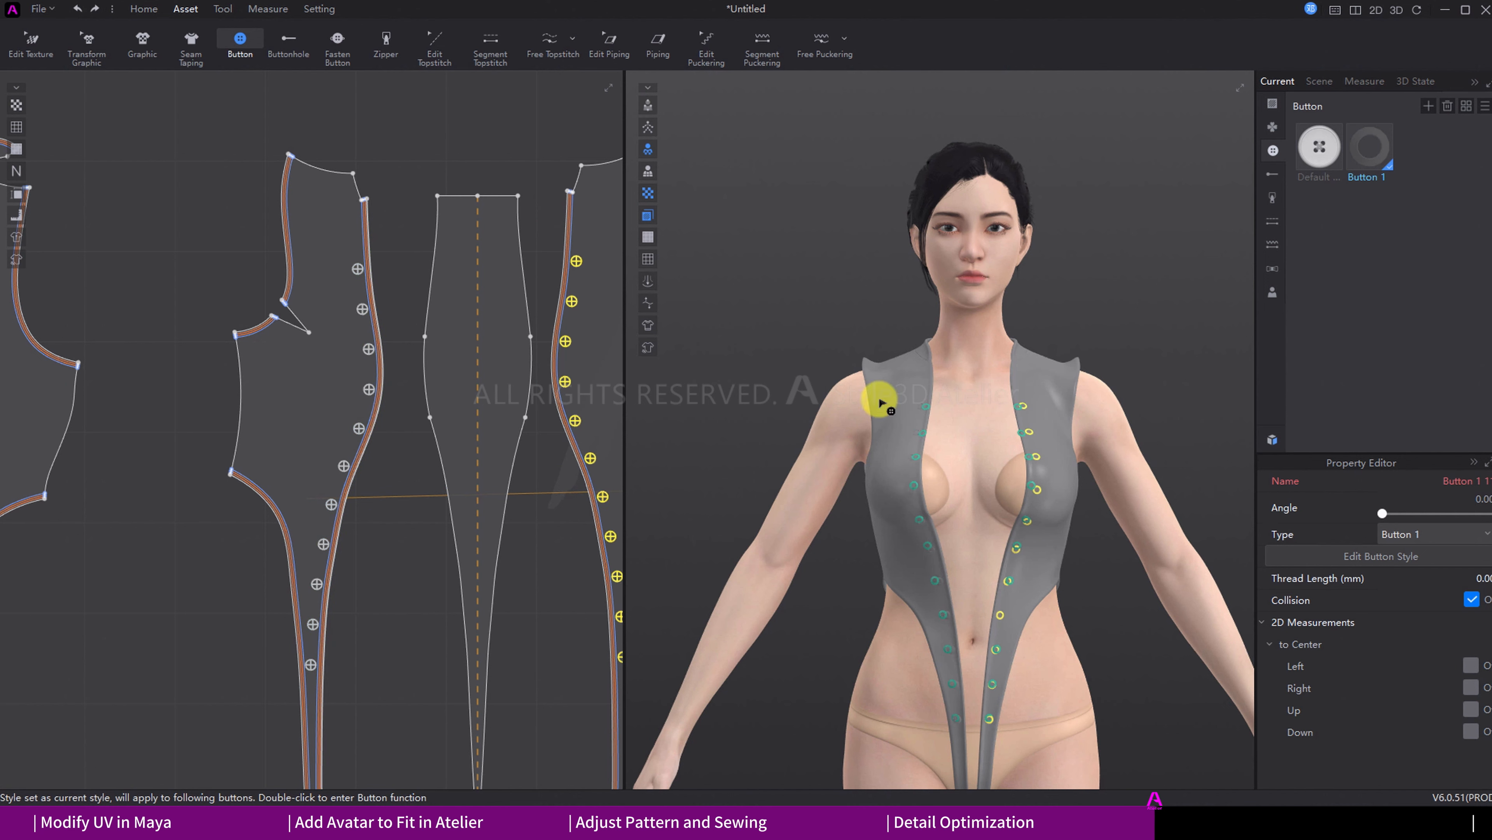
# Step: Delete the original ring patterns grouped near the avatar silhouette's feet in the 2D view
pyautogui.scroll(5, 349, 520)
pyautogui.moveTo(347, 543); pyautogui.dragTo(230, 305, button='middle')
pyautogui.click(143, 10)
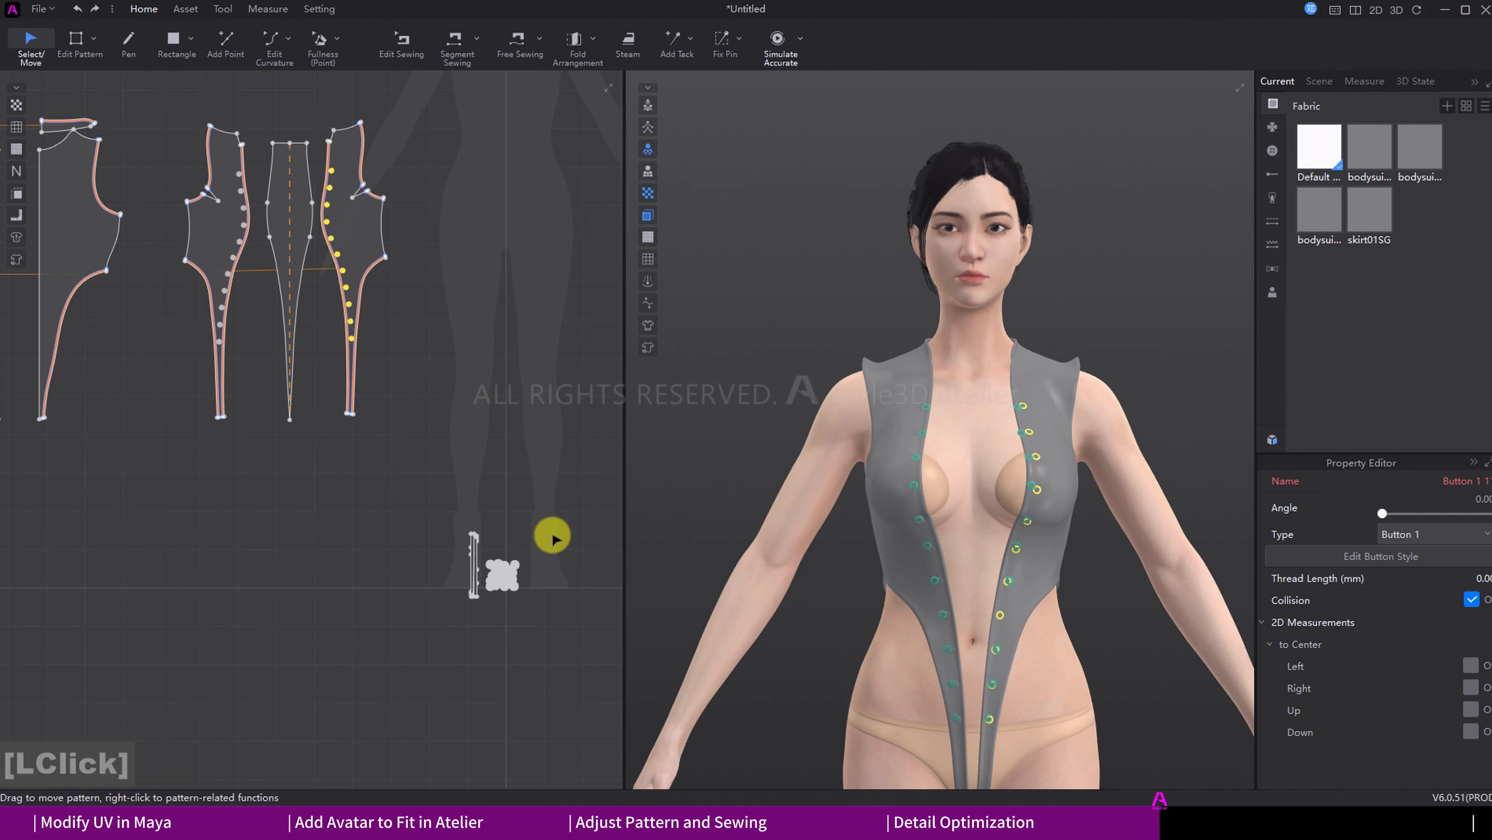
pyautogui.moveTo(551, 520); pyautogui.dragTo(483, 609)
pyautogui.press('Delete')
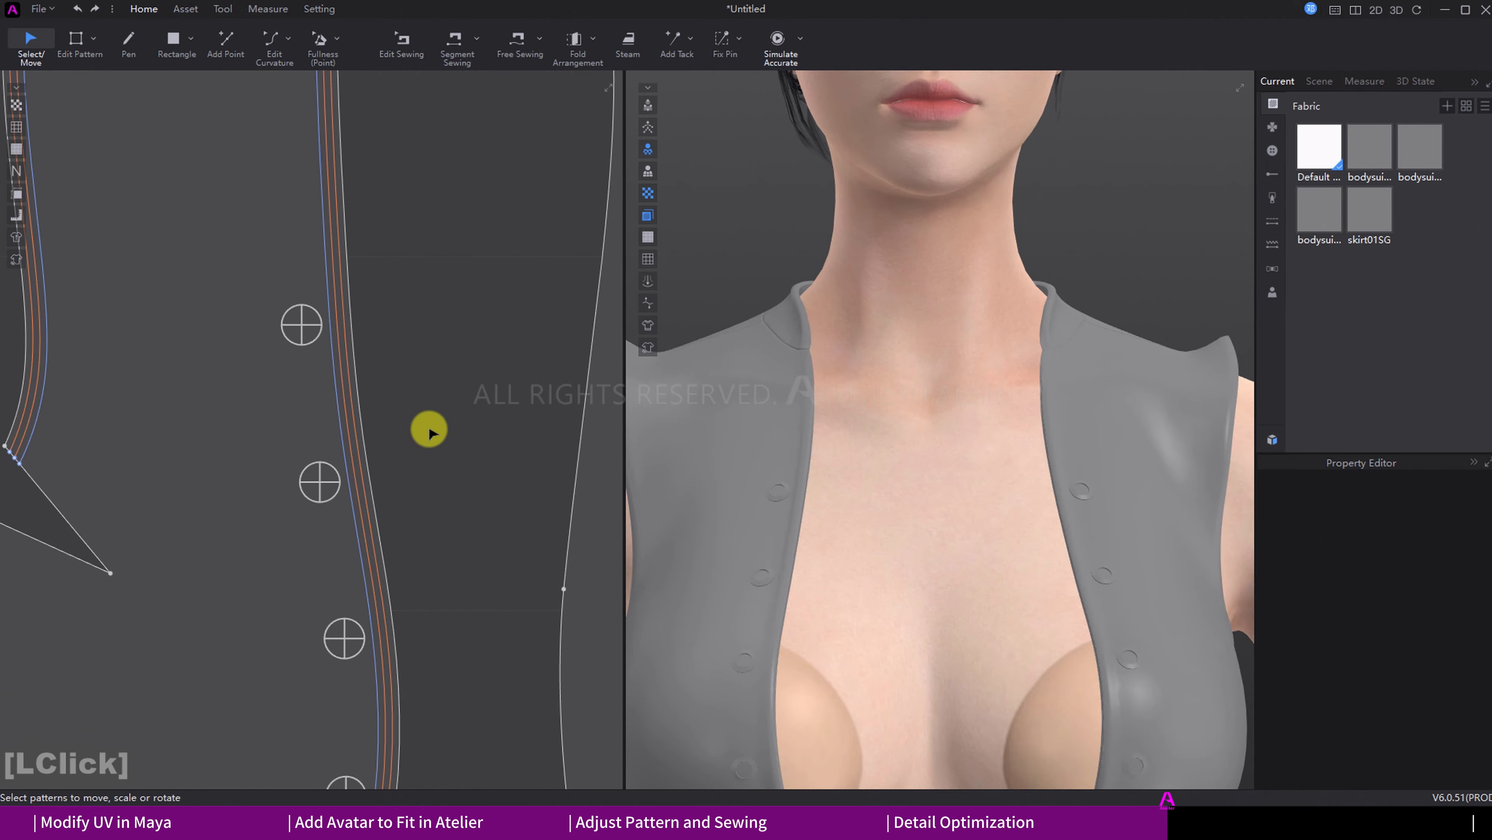
# Step: Add one equidistant internal line spaced 1.40 cm from the front pattern's centre opening edge, extended to the outline
pyautogui.rightClick(377, 428)
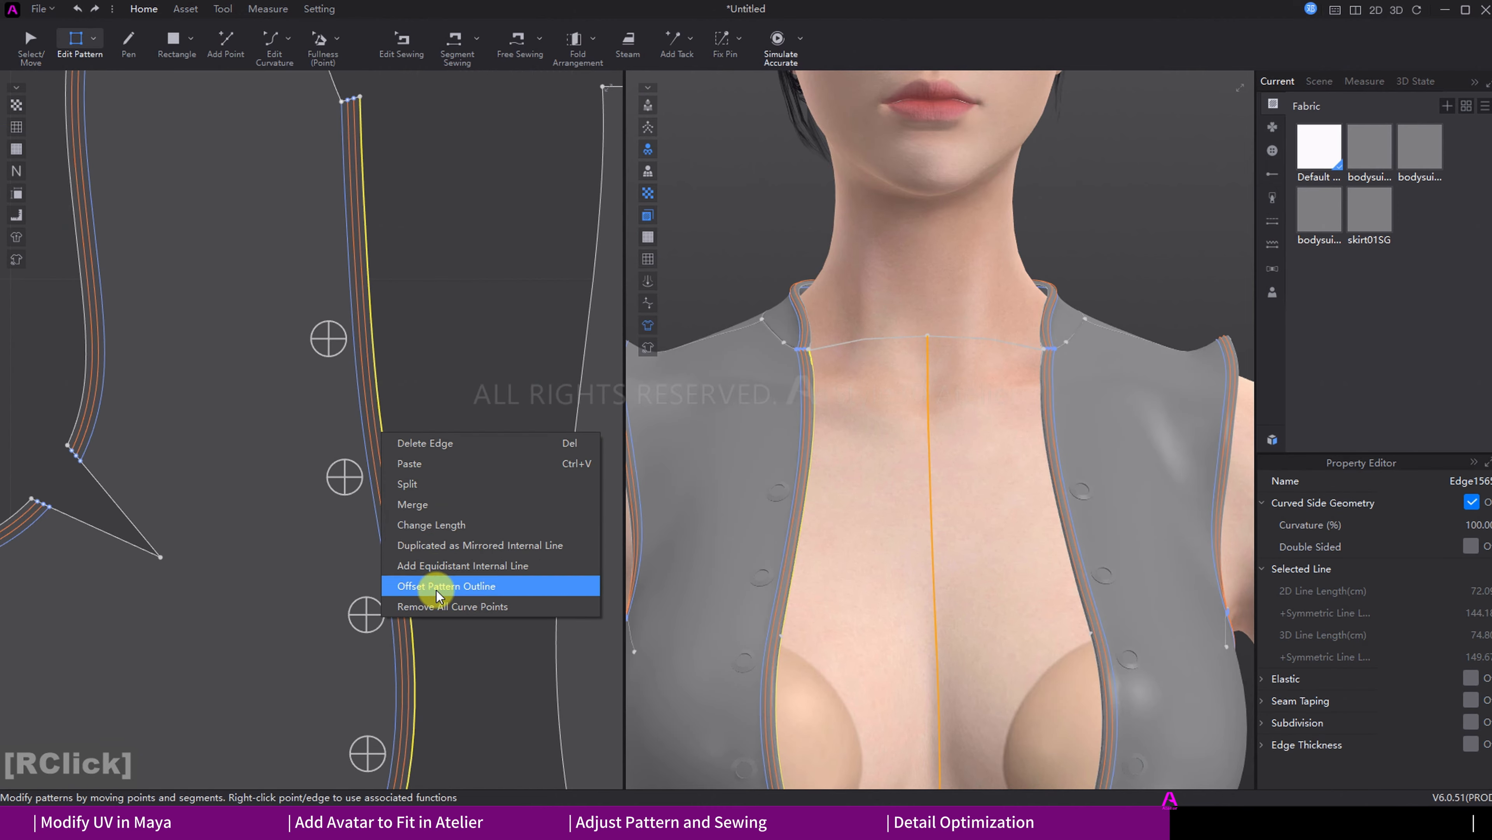
pyautogui.click(429, 567)
pyautogui.moveTo(822, 344); pyautogui.dragTo(782, 323)
pyautogui.write('1')
pyautogui.write('1.')
pyautogui.write('40')
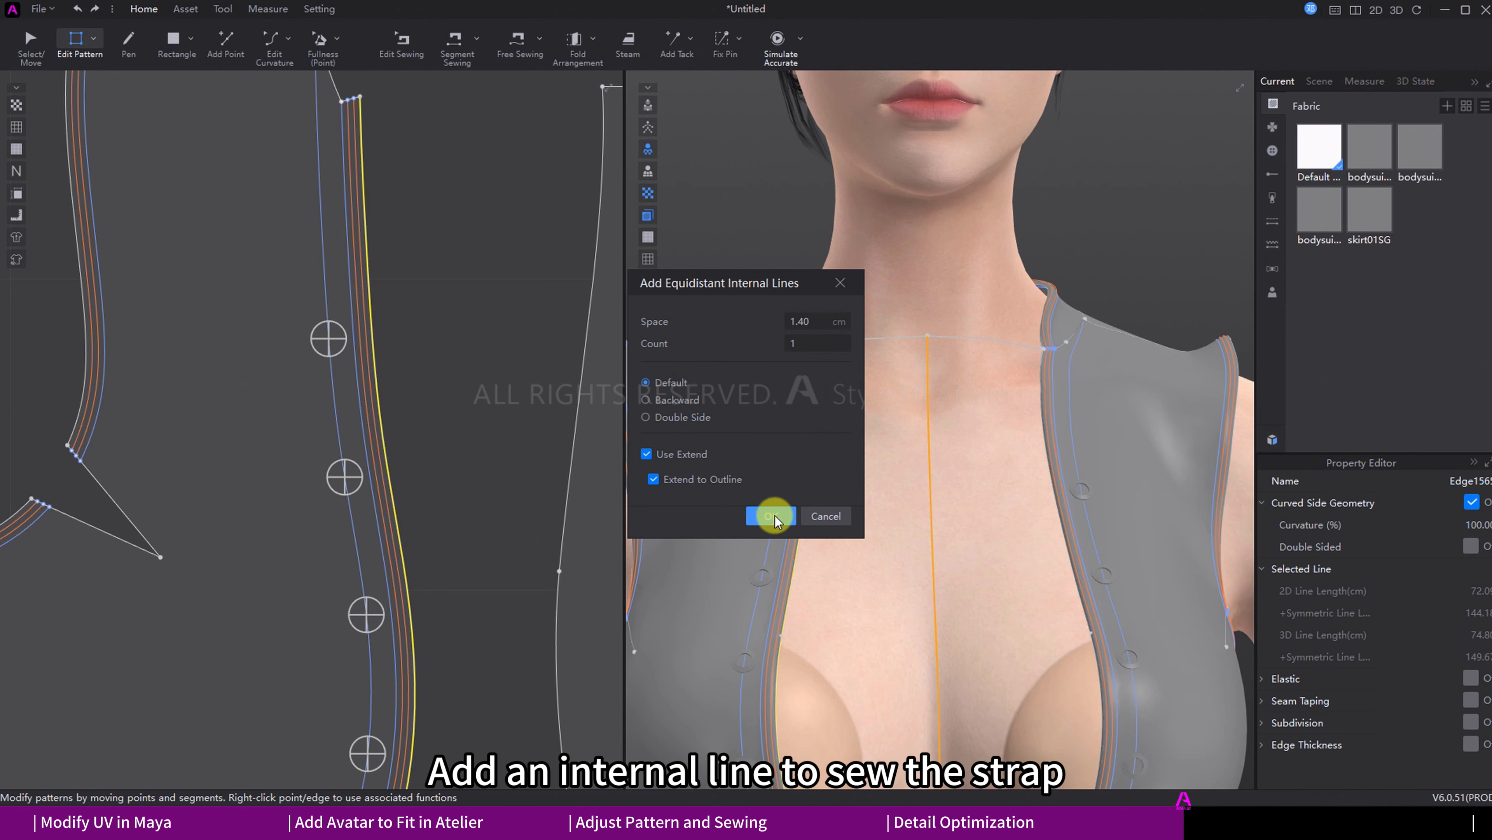
pyautogui.click(775, 516)
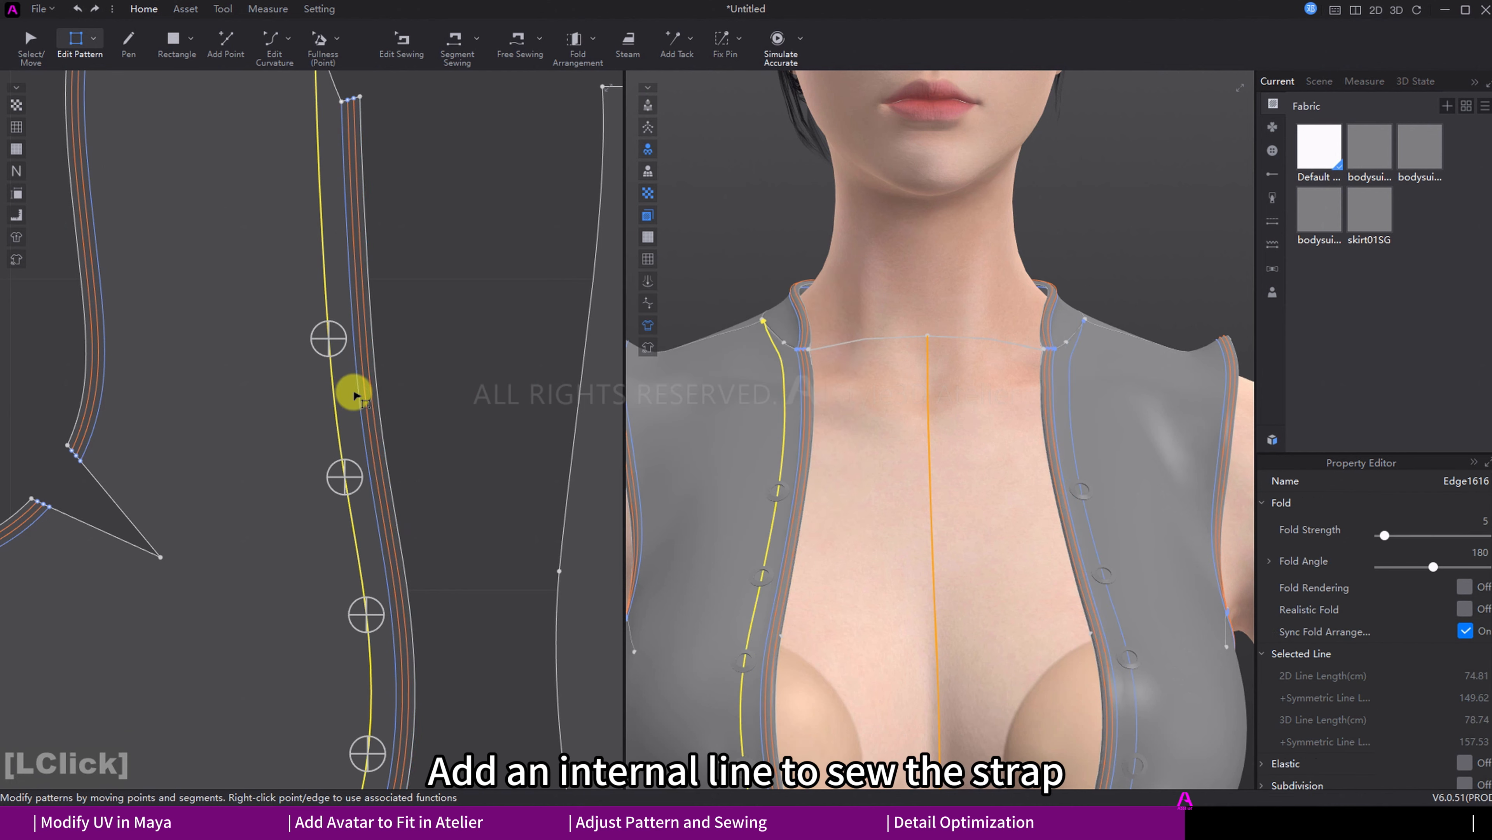
# Step: Create a rectangular strap pattern 17.32 cm wide and 0.2 cm high between the two front patterns
pyautogui.scroll(5, 354, 393)
pyautogui.moveTo(376, 612); pyautogui.dragTo(396, 460, button='middle')
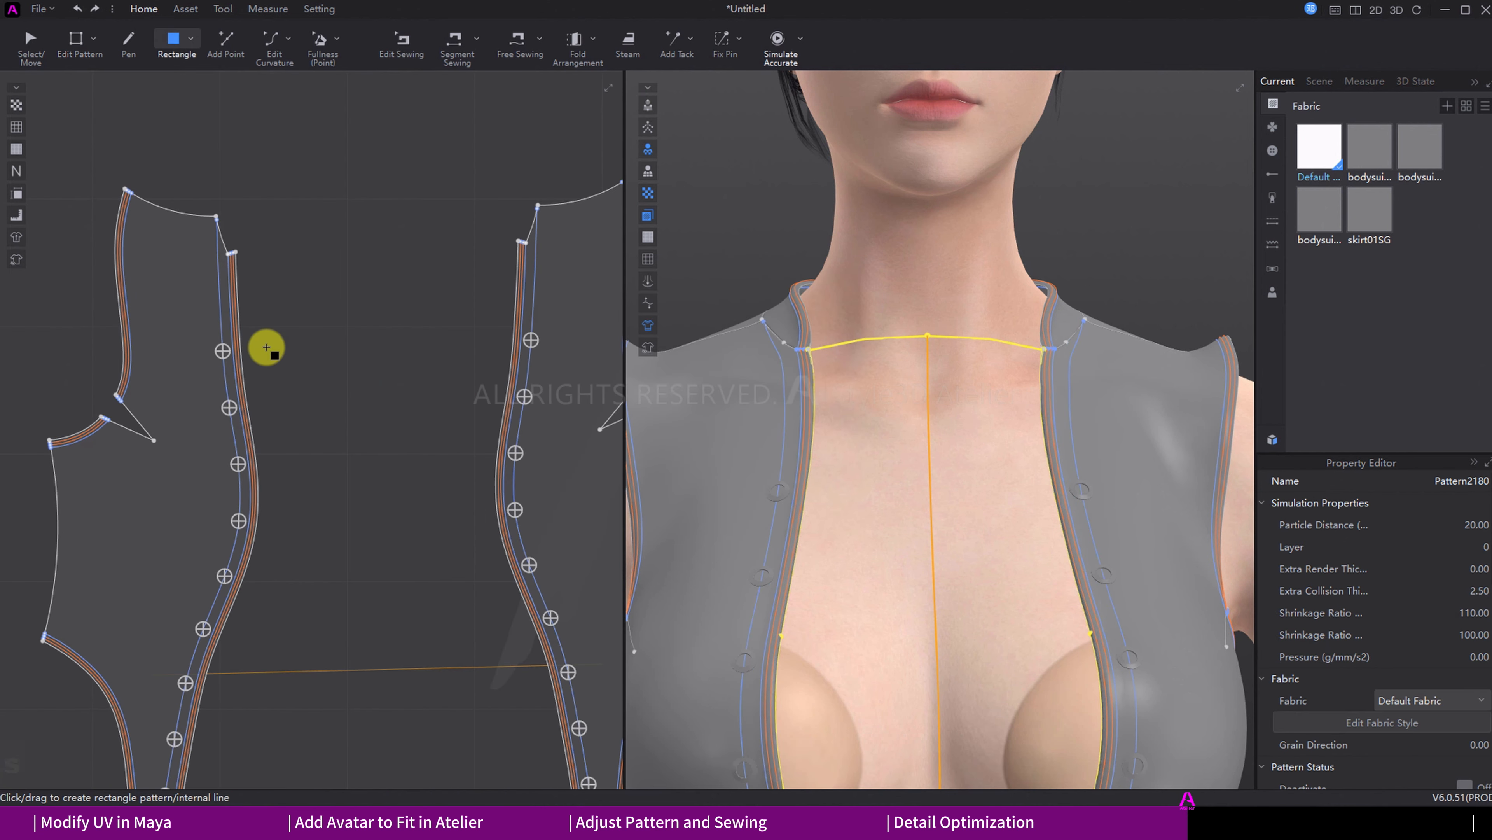
pyautogui.moveTo(266, 343); pyautogui.dragTo(486, 347)
pyautogui.rightClick(487, 346)
pyautogui.doubleClick(788, 400)
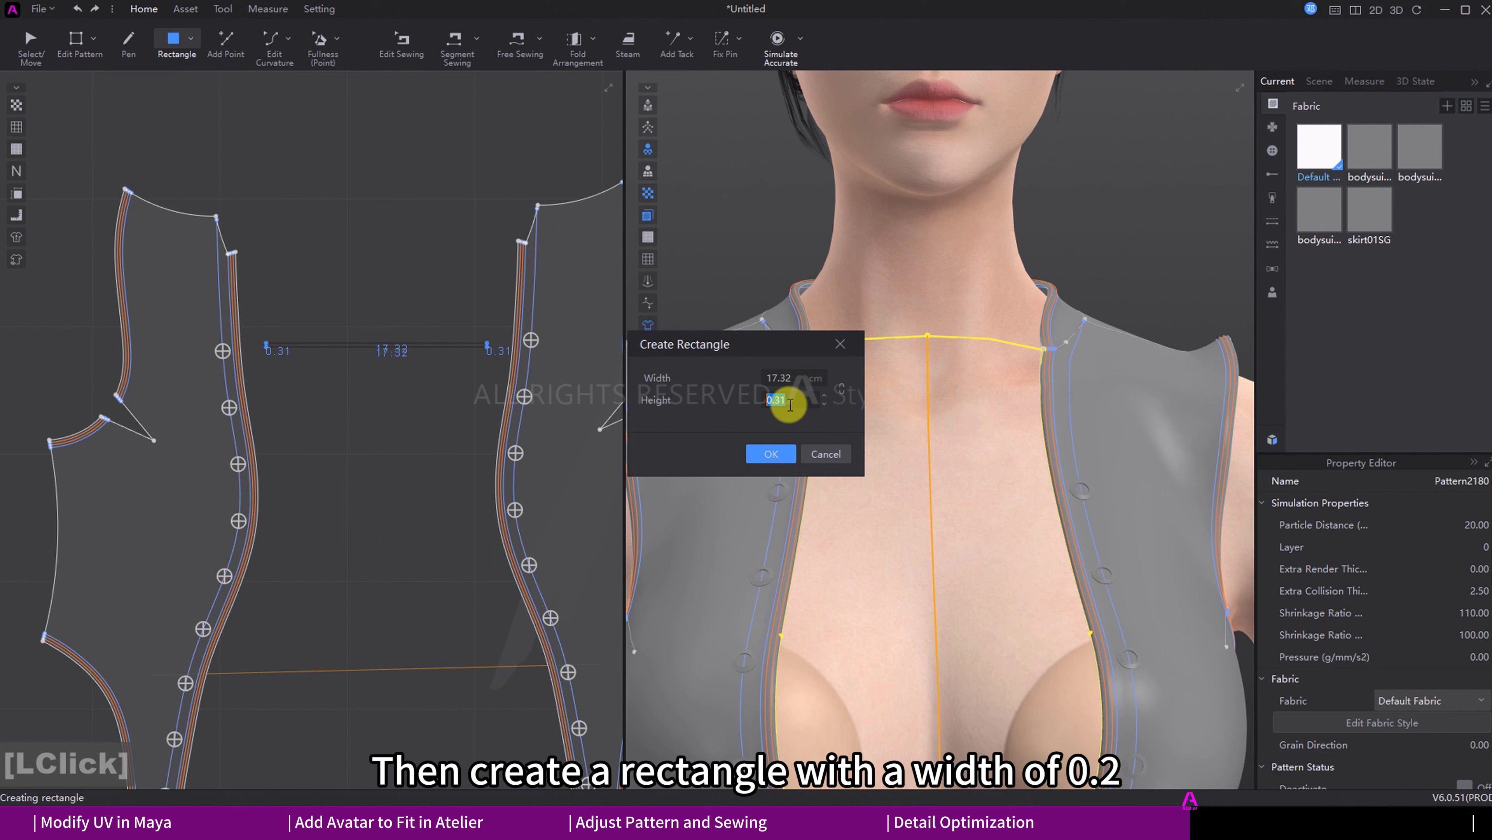
pyautogui.write('0.')
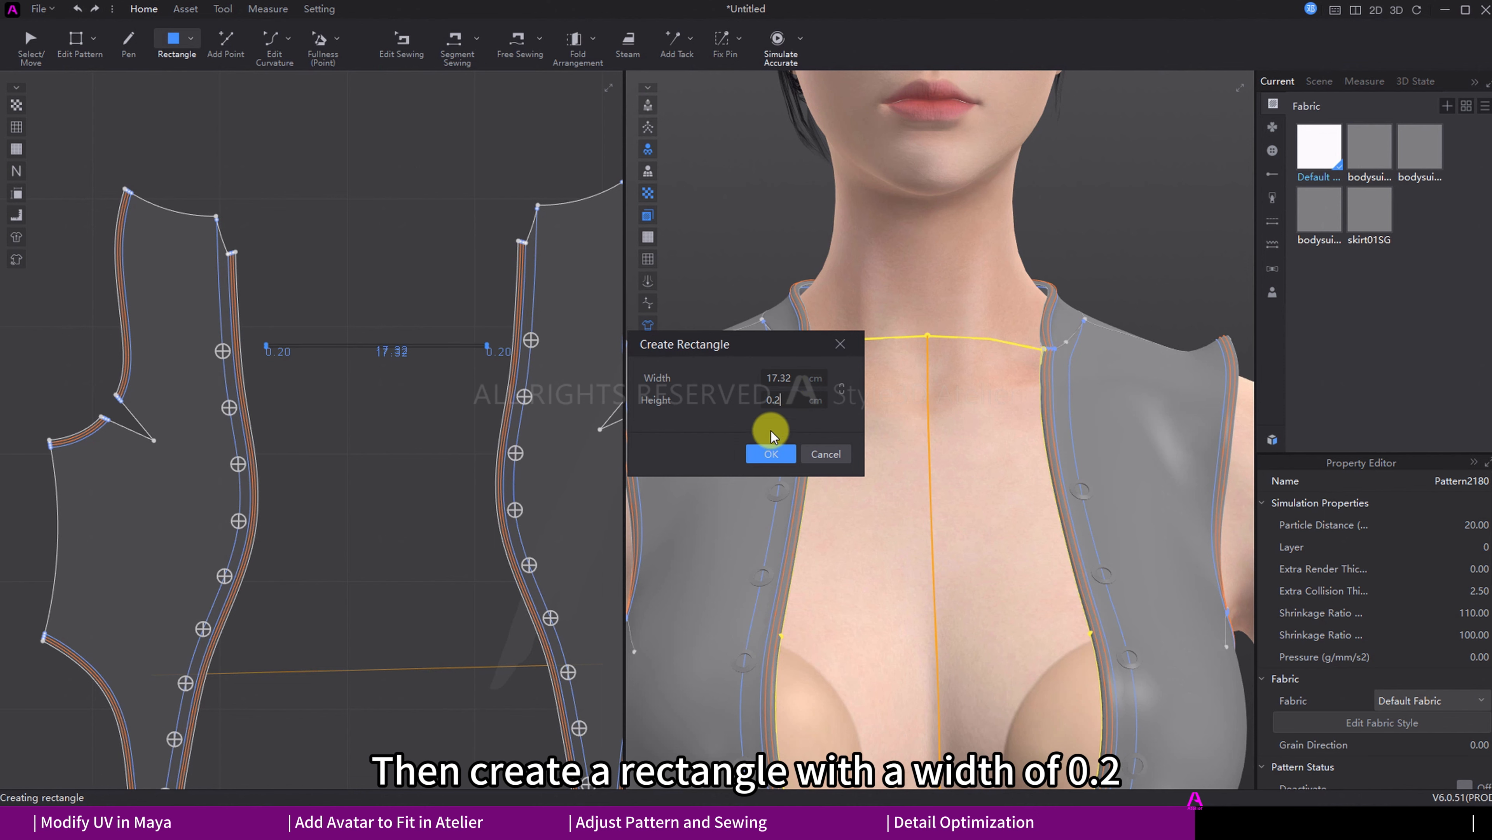
pyautogui.click(760, 451)
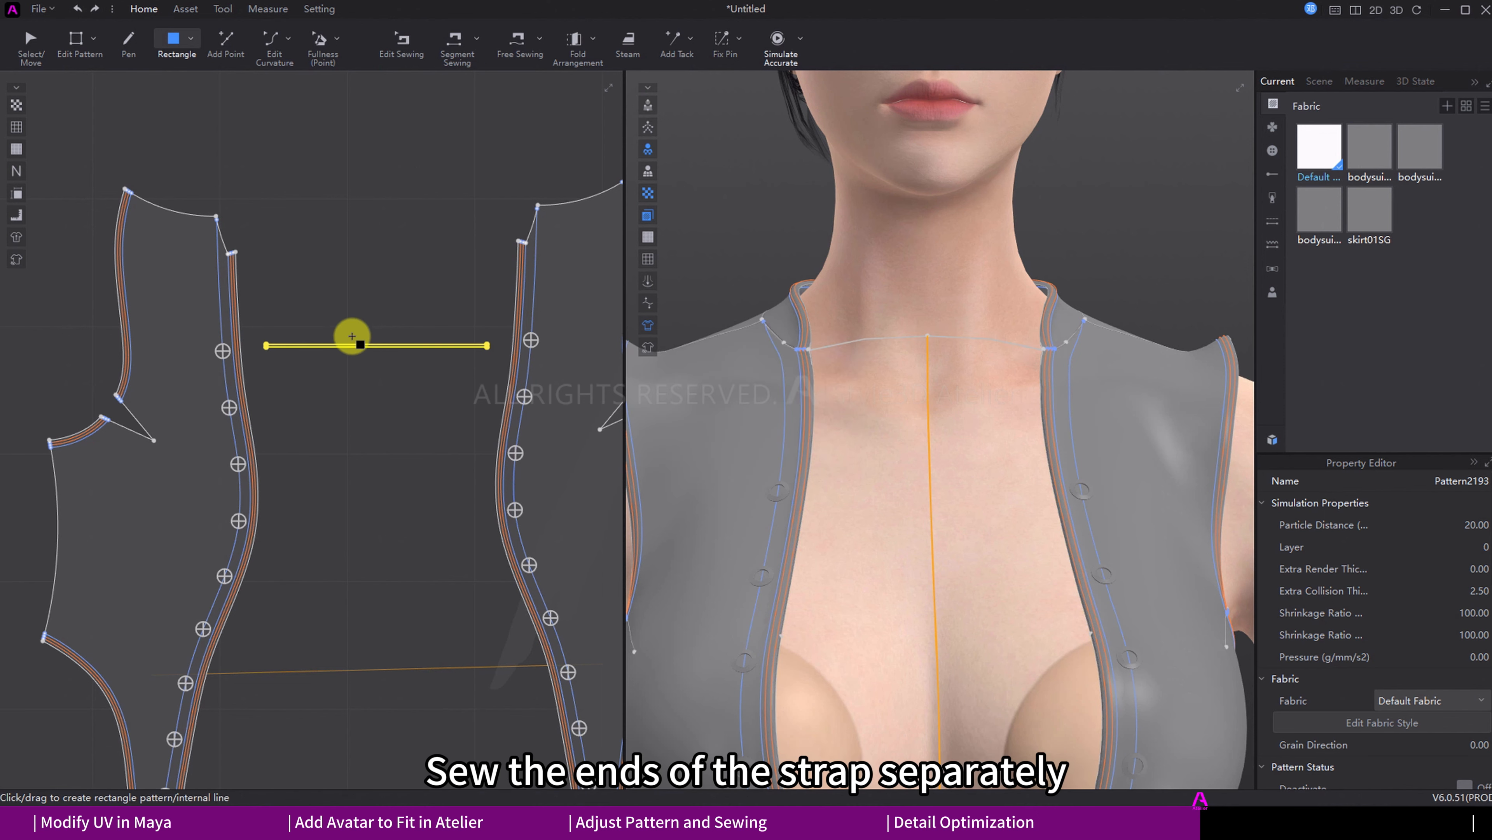
# Step: Free-sew one short end of the strap to the first front pattern's internal line at its top button
pyautogui.press('m')
pyautogui.click(270, 318)
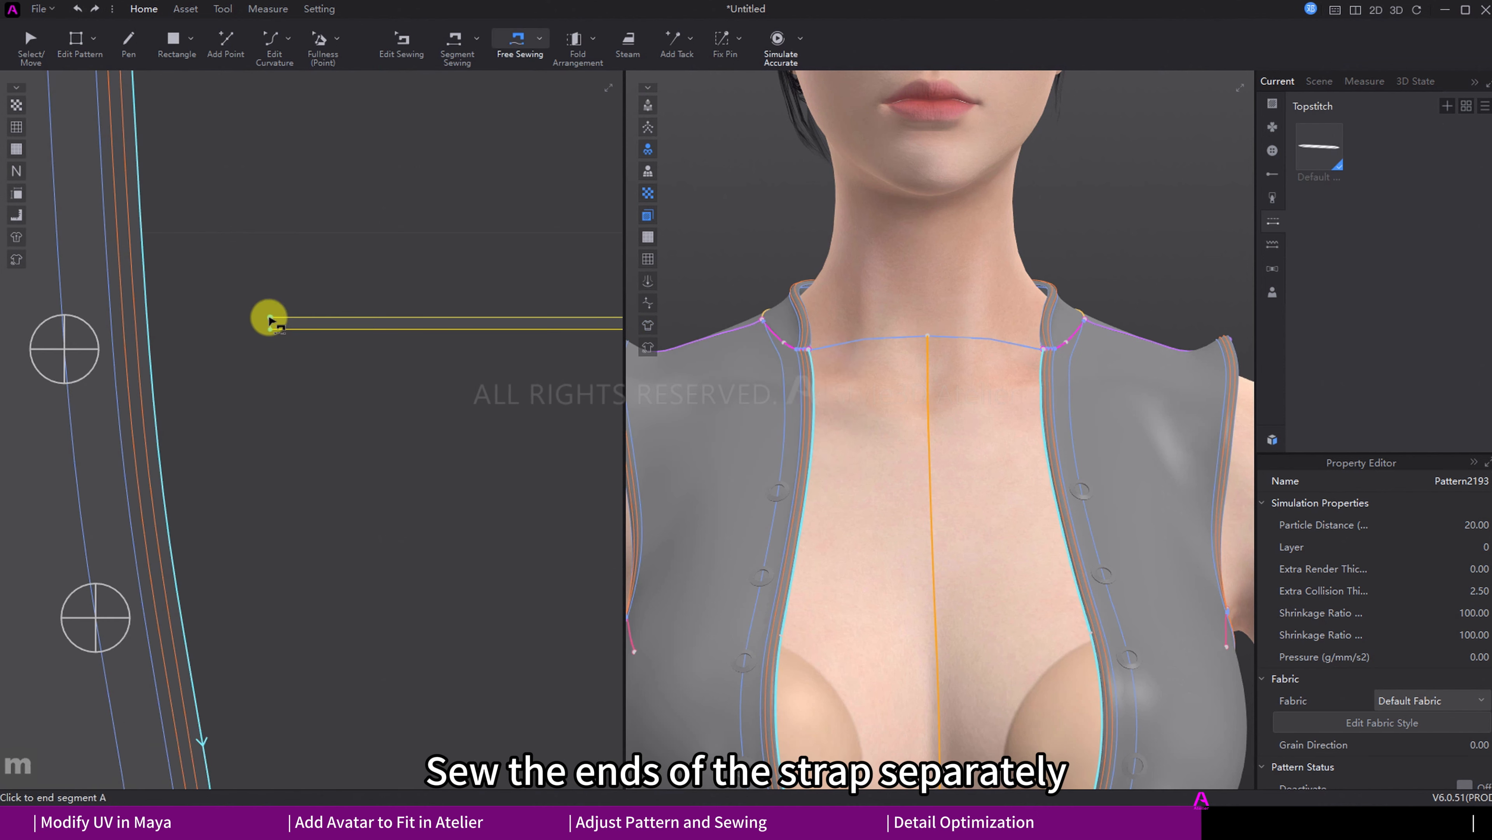
pyautogui.click(270, 329)
pyautogui.click(64, 339)
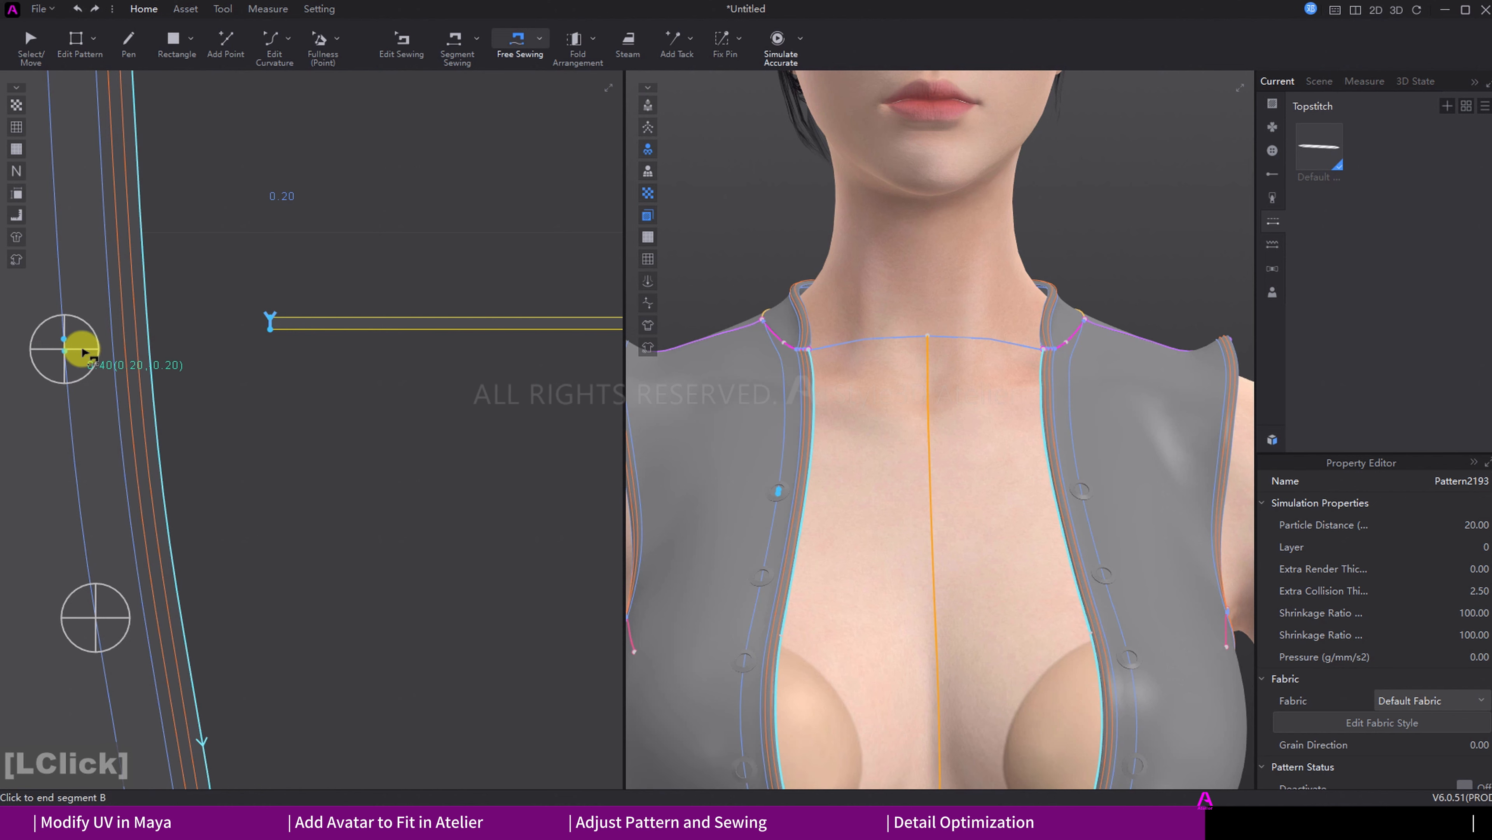
pyautogui.click(83, 351)
# Step: Free-sew the strap's other end to the opposite front pattern's internal line at its second button
pyautogui.scroll(5, 172, 381)
pyautogui.moveTo(177, 379); pyautogui.dragTo(3, 350, button='middle')
pyautogui.click(417, 335)
pyautogui.click(416, 345)
pyautogui.scroll(-6, 483, 428)
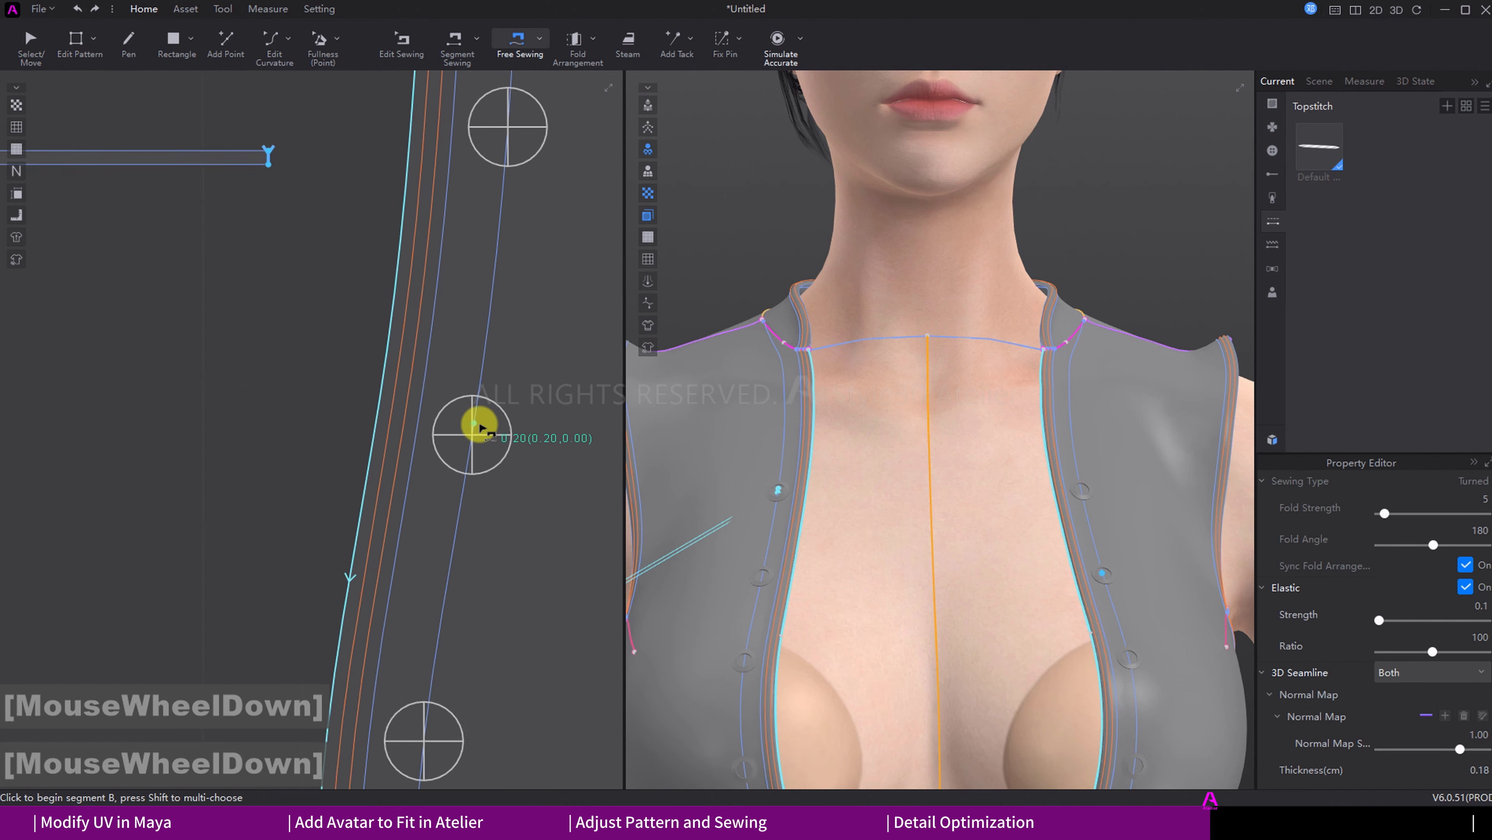
pyautogui.click(471, 428)
pyautogui.scroll(10, 290, 406)
pyautogui.press('q')
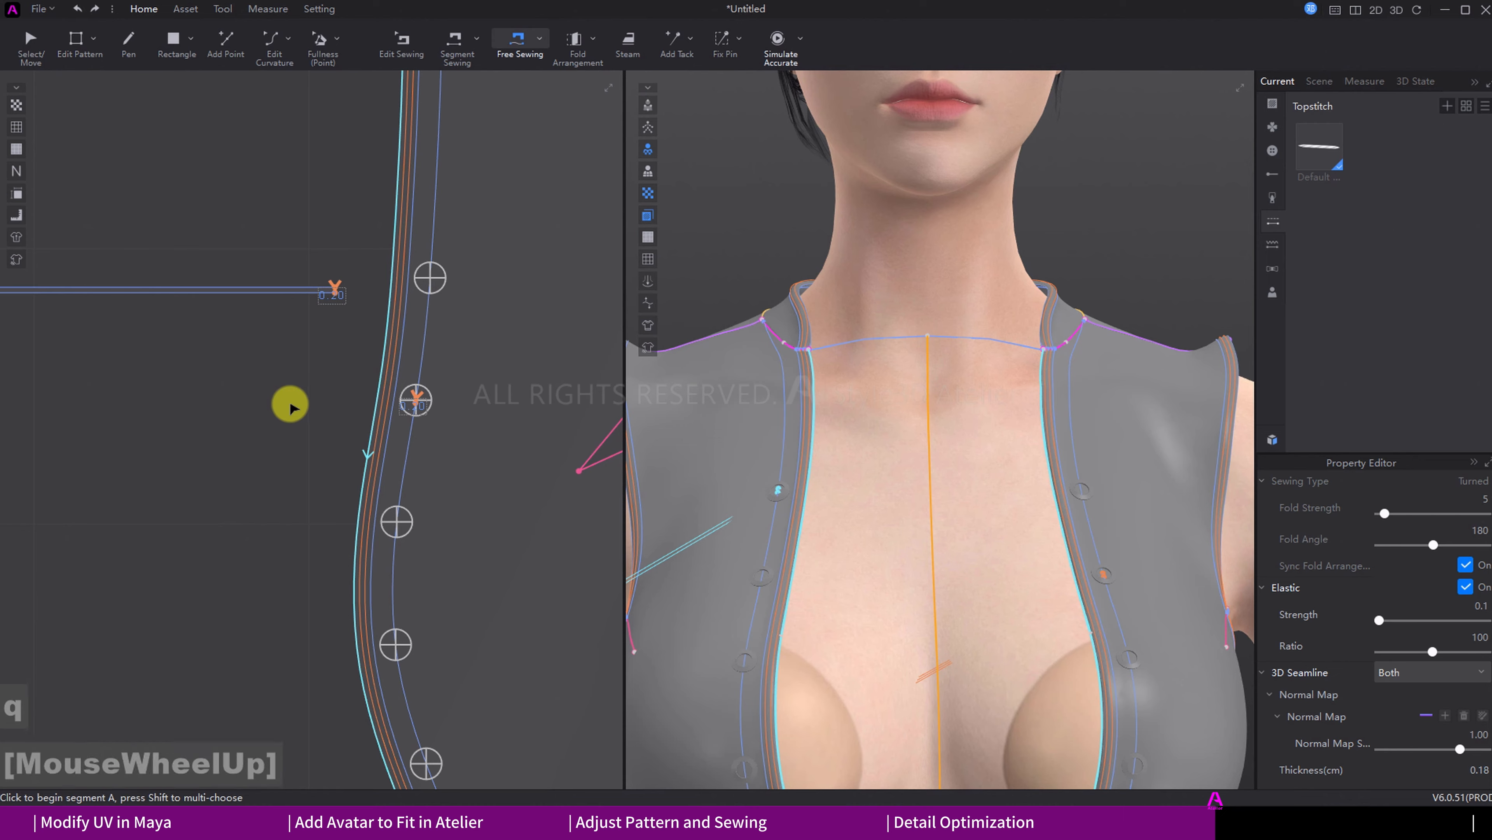
# Step: Set the strap's particle distance to 5 and position it at the chest, running a simulation to join it to the fronts
pyautogui.click(258, 369)
pyautogui.click(1478, 525)
pyautogui.write('5')
pyautogui.scroll(5, 869, 609)
pyautogui.moveTo(870, 609); pyautogui.dragTo(949, 547, button='middle')
pyautogui.moveTo(813, 518); pyautogui.dragTo(1108, 515)
pyautogui.moveTo(1070, 483); pyautogui.dragTo(1071, 328)
pyautogui.scroll(-5, 1070, 353)
pyautogui.scroll(-4, 1000, 412)
pyautogui.press('space')
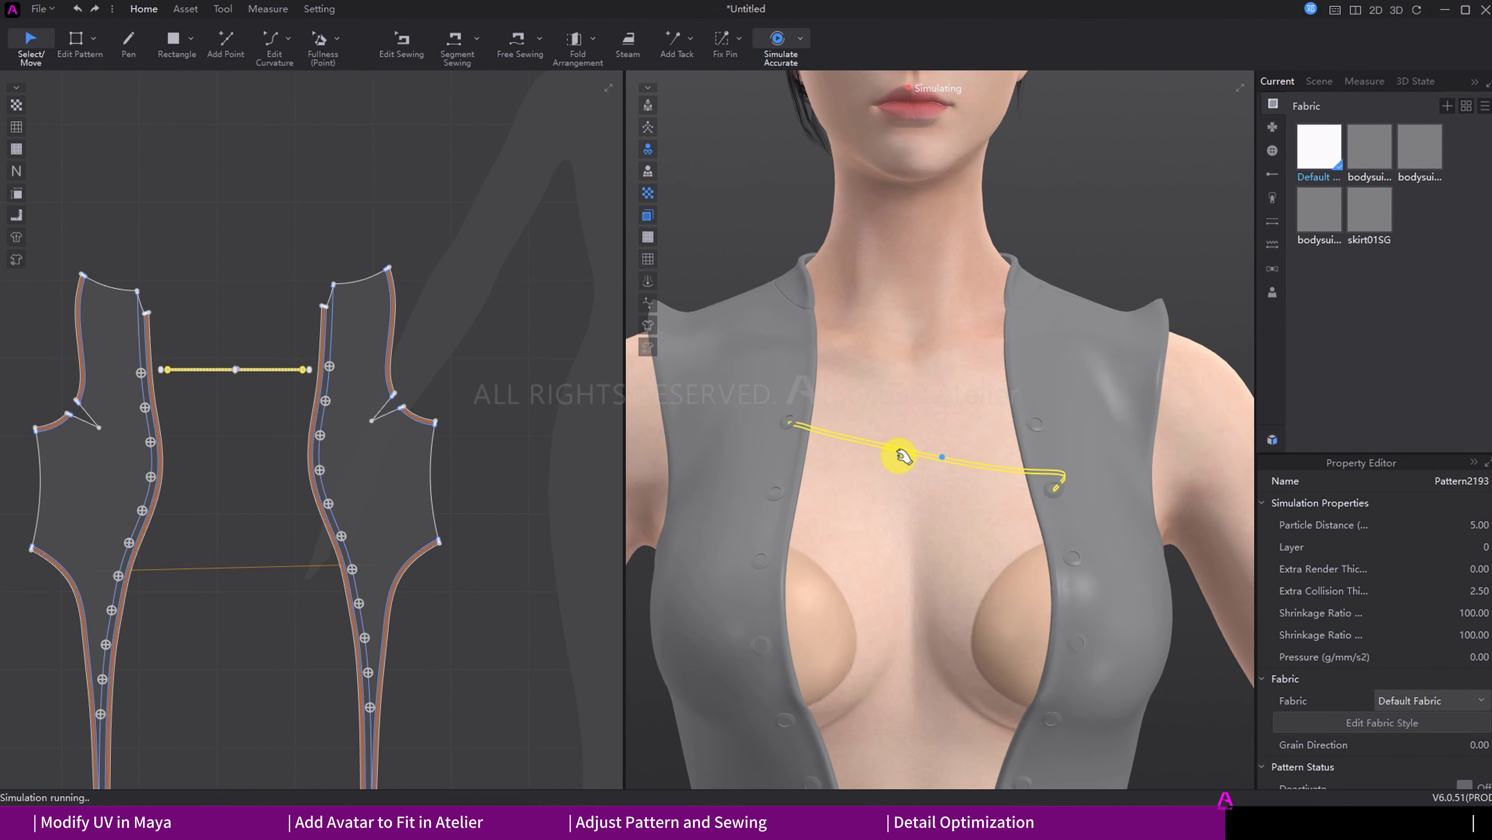
pyautogui.press('space')
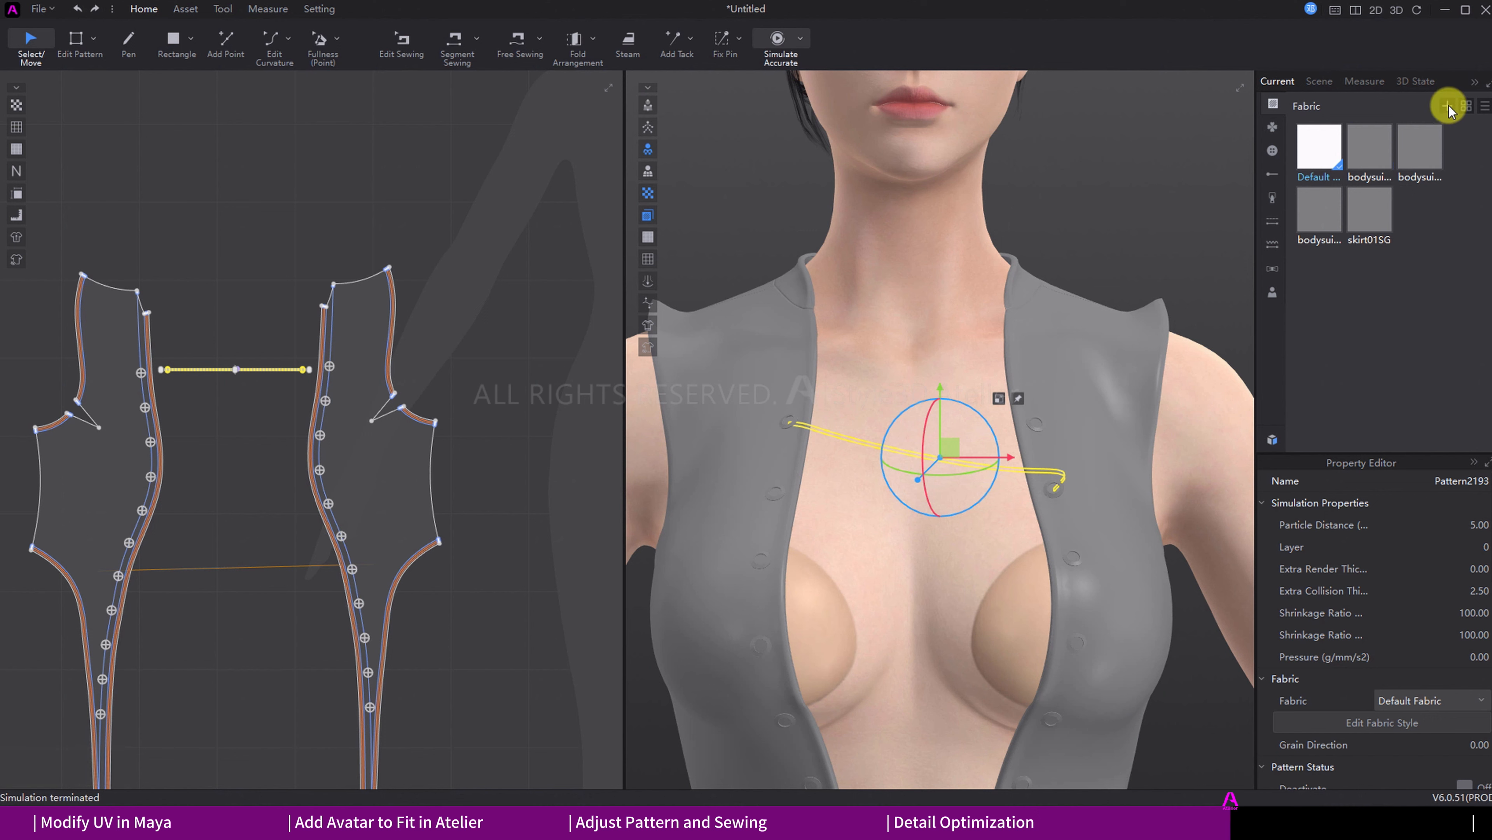
# Step: Create a new fabric and apply it to the selected strap
pyautogui.click(1449, 105)
pyautogui.rightClick(1422, 208)
pyautogui.click(1382, 258)
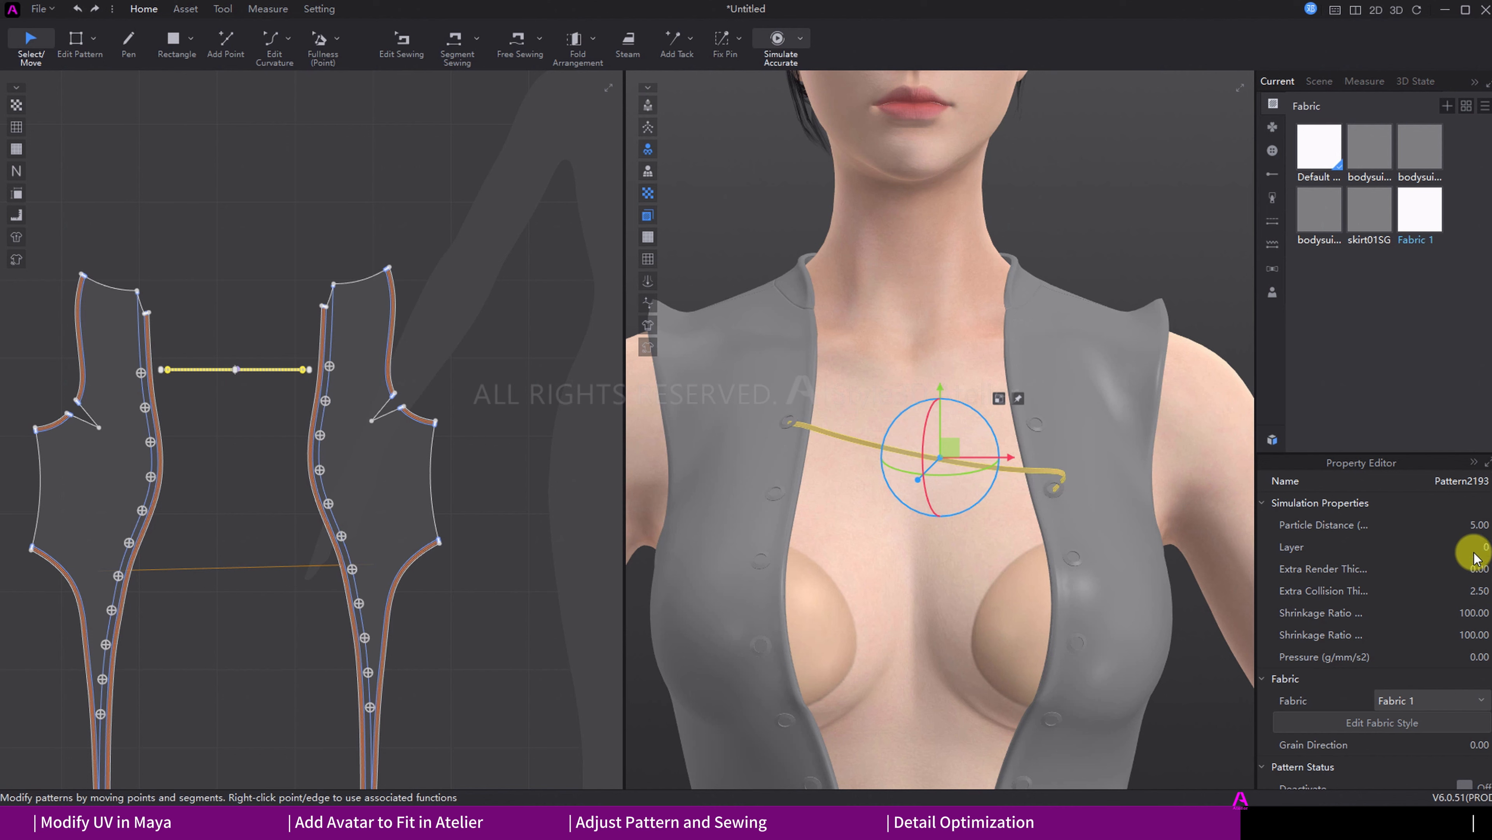
# Step: Set the strap's layer to 1 and its particle distance to 2, and simulate it
pyautogui.press('Return')
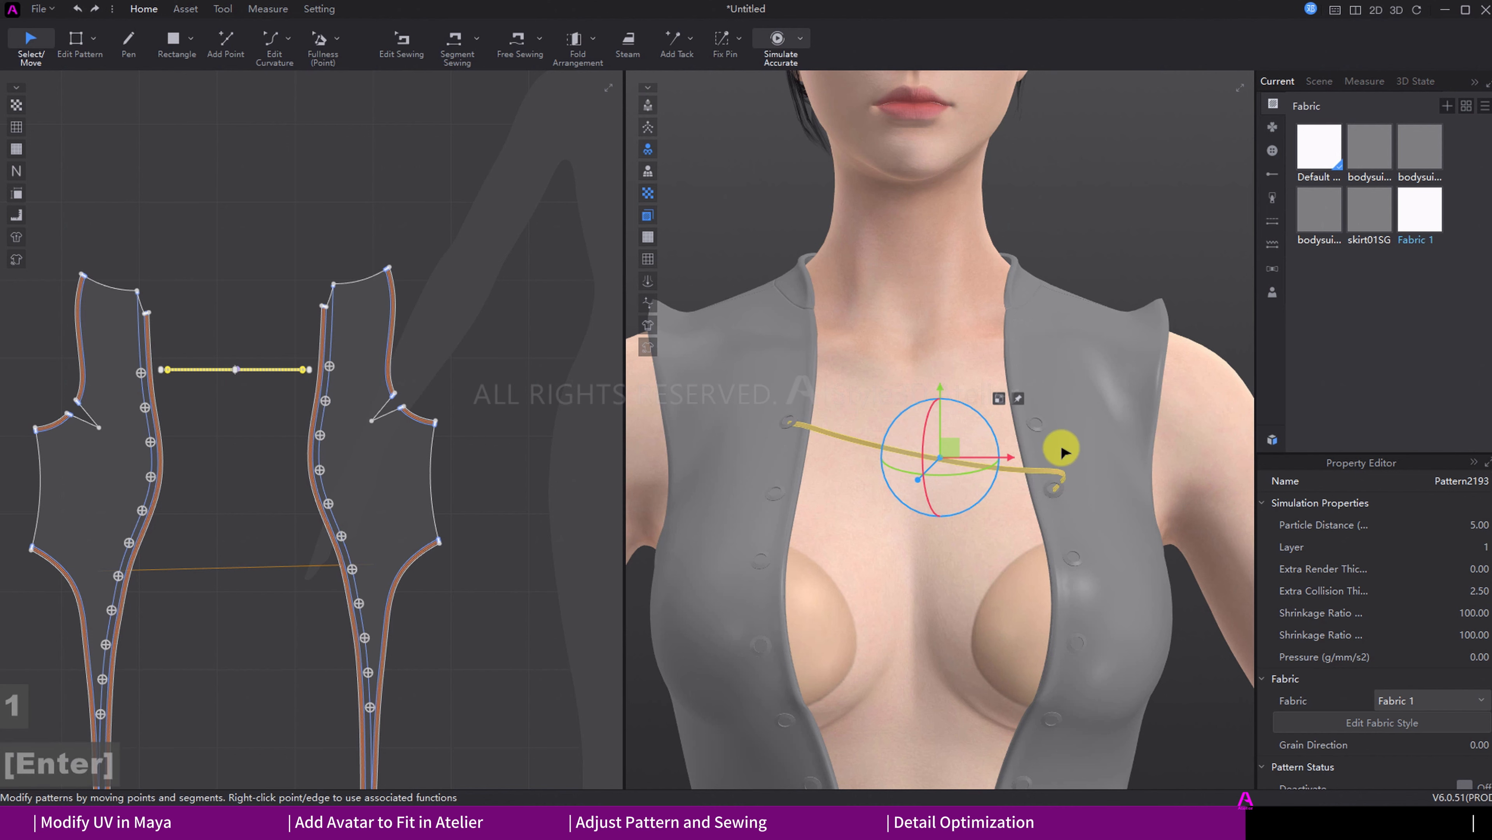
pyautogui.click(942, 456)
pyautogui.moveTo(942, 456); pyautogui.dragTo(1059, 503, button='right')
pyautogui.click(1472, 526)
pyautogui.write('2')
pyautogui.press('Return')
pyautogui.press('space')
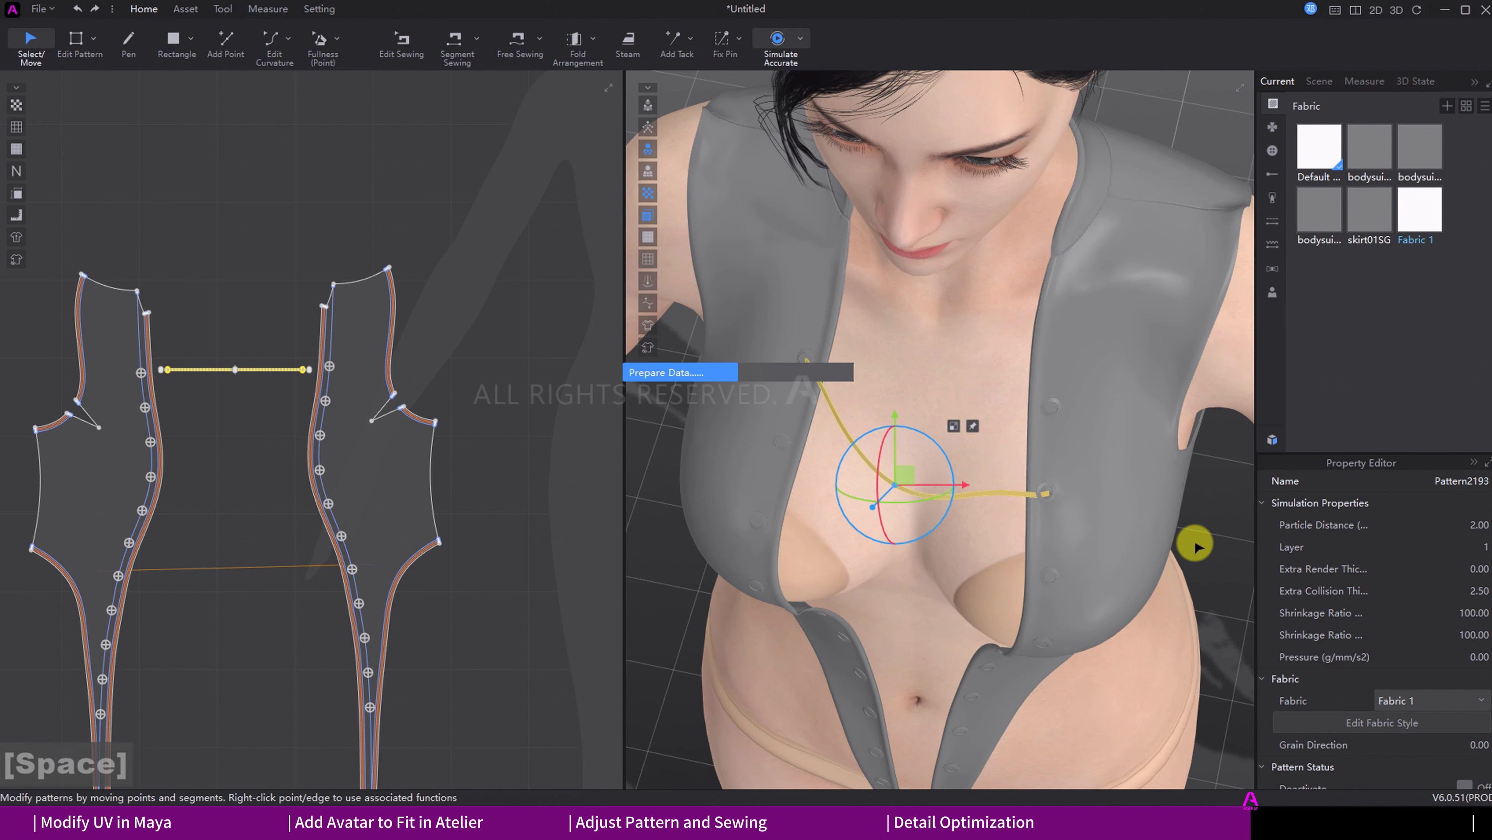
# Step: Shorten the strap by moving one end inward in 2D, and simulate it until it pulls taut
pyautogui.scroll(-10, 264, 369)
pyautogui.press('space')
pyautogui.moveTo(465, 378); pyautogui.dragTo(274, 379)
pyautogui.press('space')
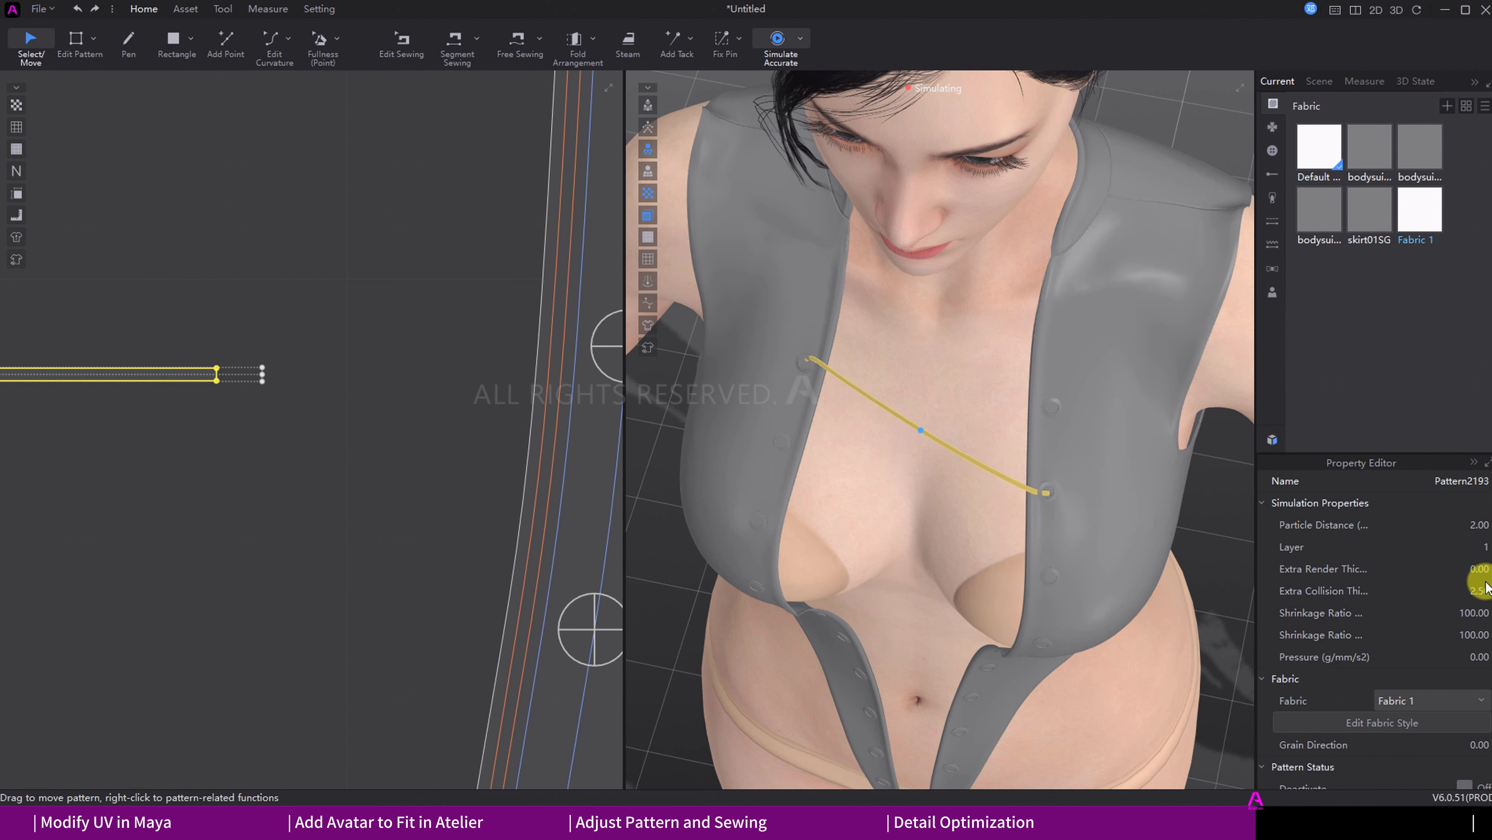
# Step: Set the strap's extra render thickness to 2, after trying 3
pyautogui.write('3')
pyautogui.press('Return')
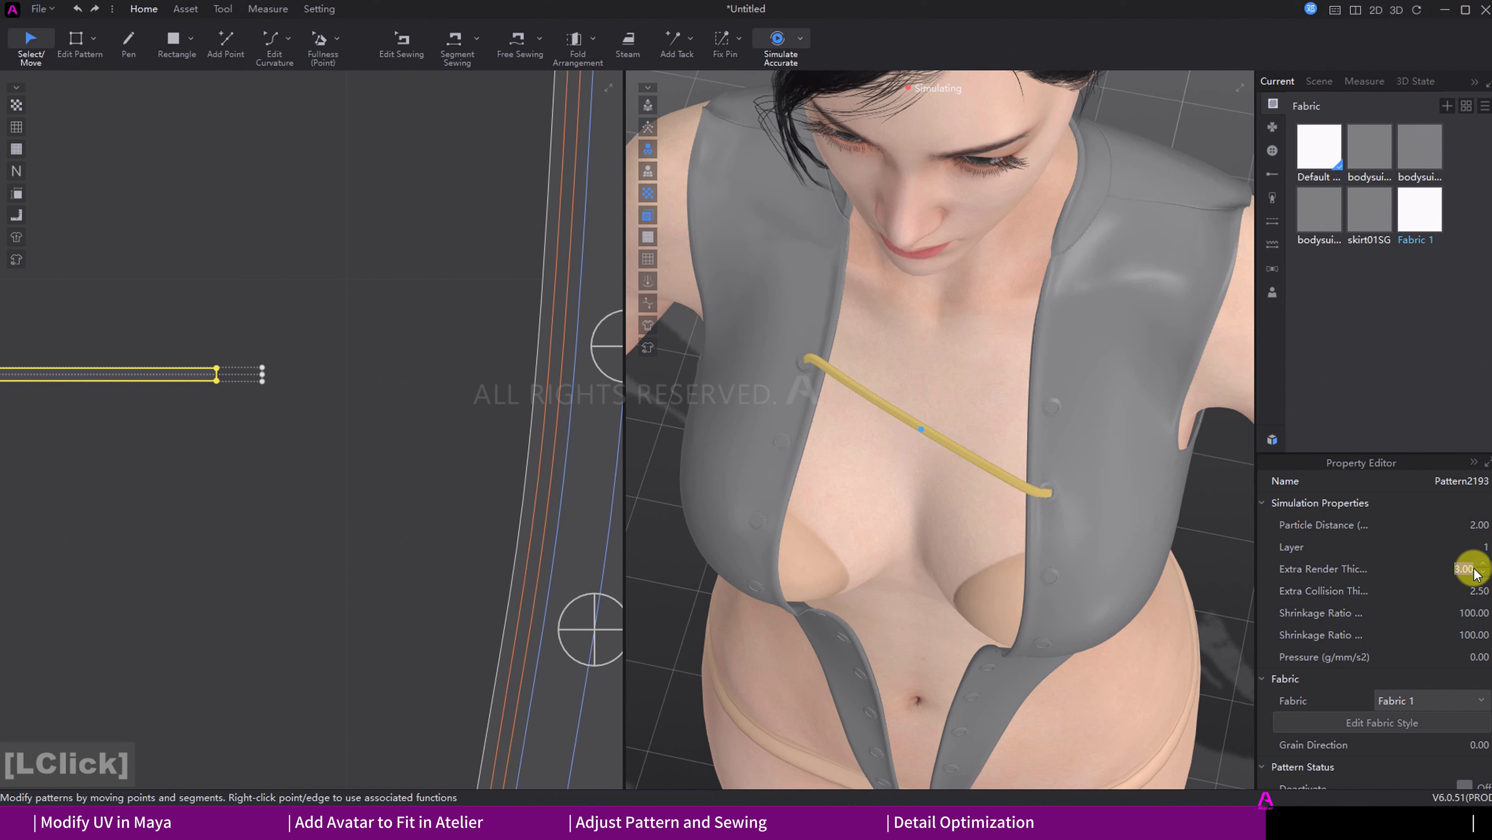
pyautogui.write('2')
pyautogui.press('Return')
# Step: Paste a copy of the strap directly below the original and rotate it in 3D so it crosses the first strap
pyautogui.moveTo(1046, 517); pyautogui.dragTo(853, 423, button='right')
pyautogui.moveTo(853, 423); pyautogui.dragTo(1055, 465)
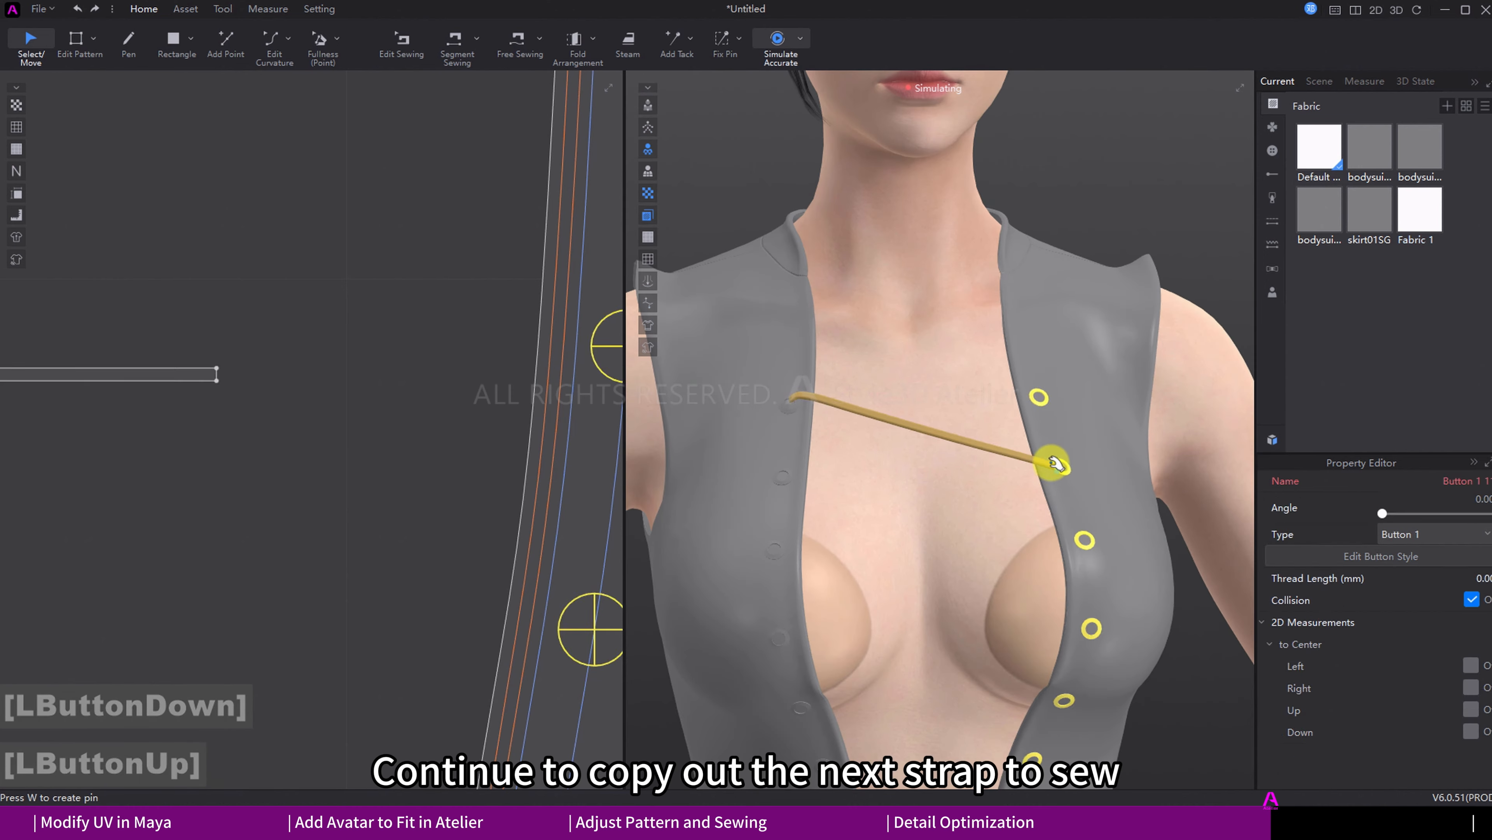
pyautogui.click(1051, 463)
pyautogui.moveTo(1051, 463); pyautogui.dragTo(953, 470, button='right')
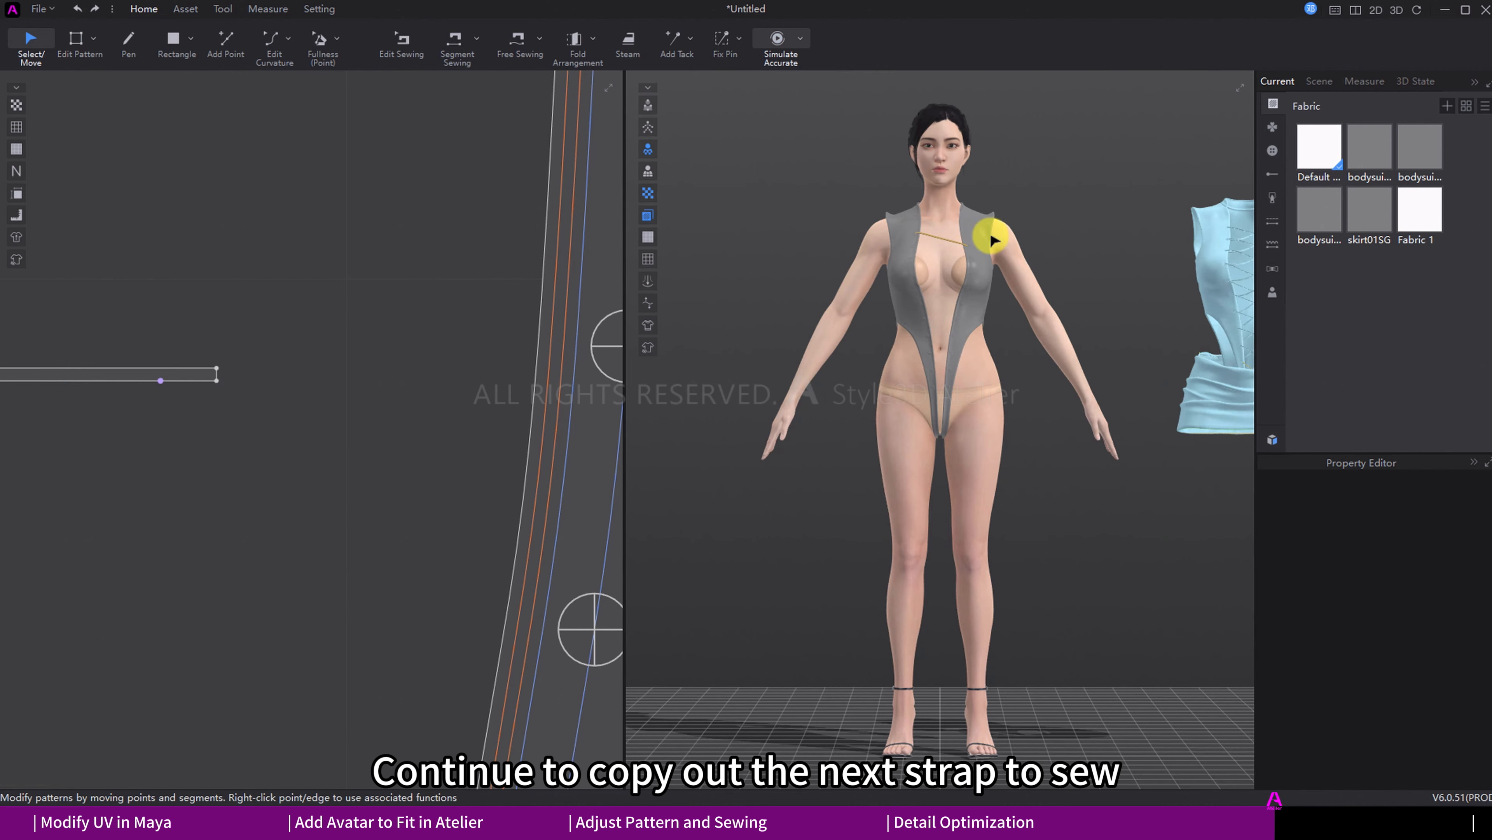
pyautogui.moveTo(992, 238); pyautogui.dragTo(902, 344, button='middle')
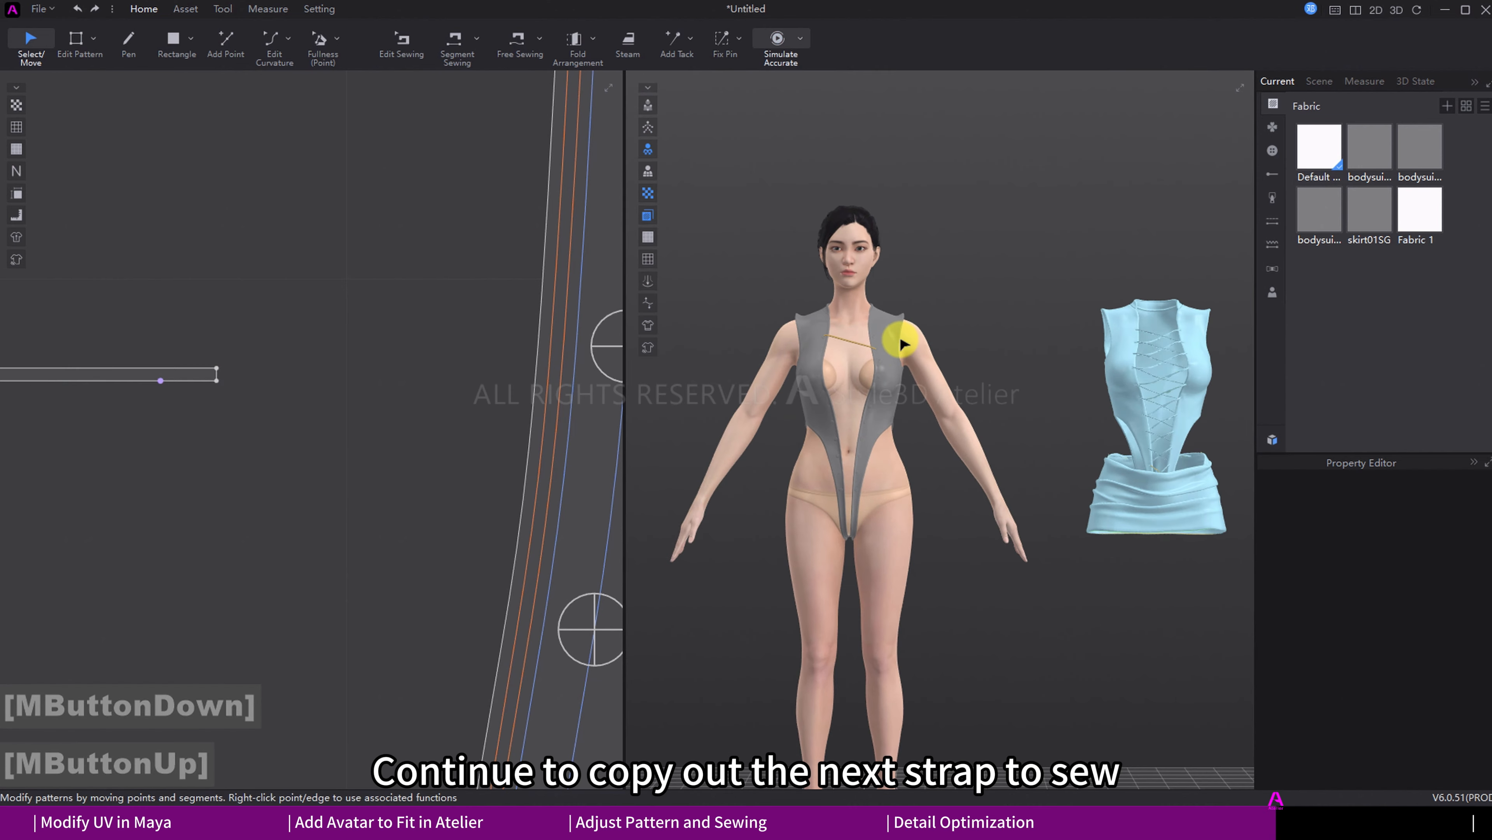
pyautogui.hotkey('ctrl', 'v')
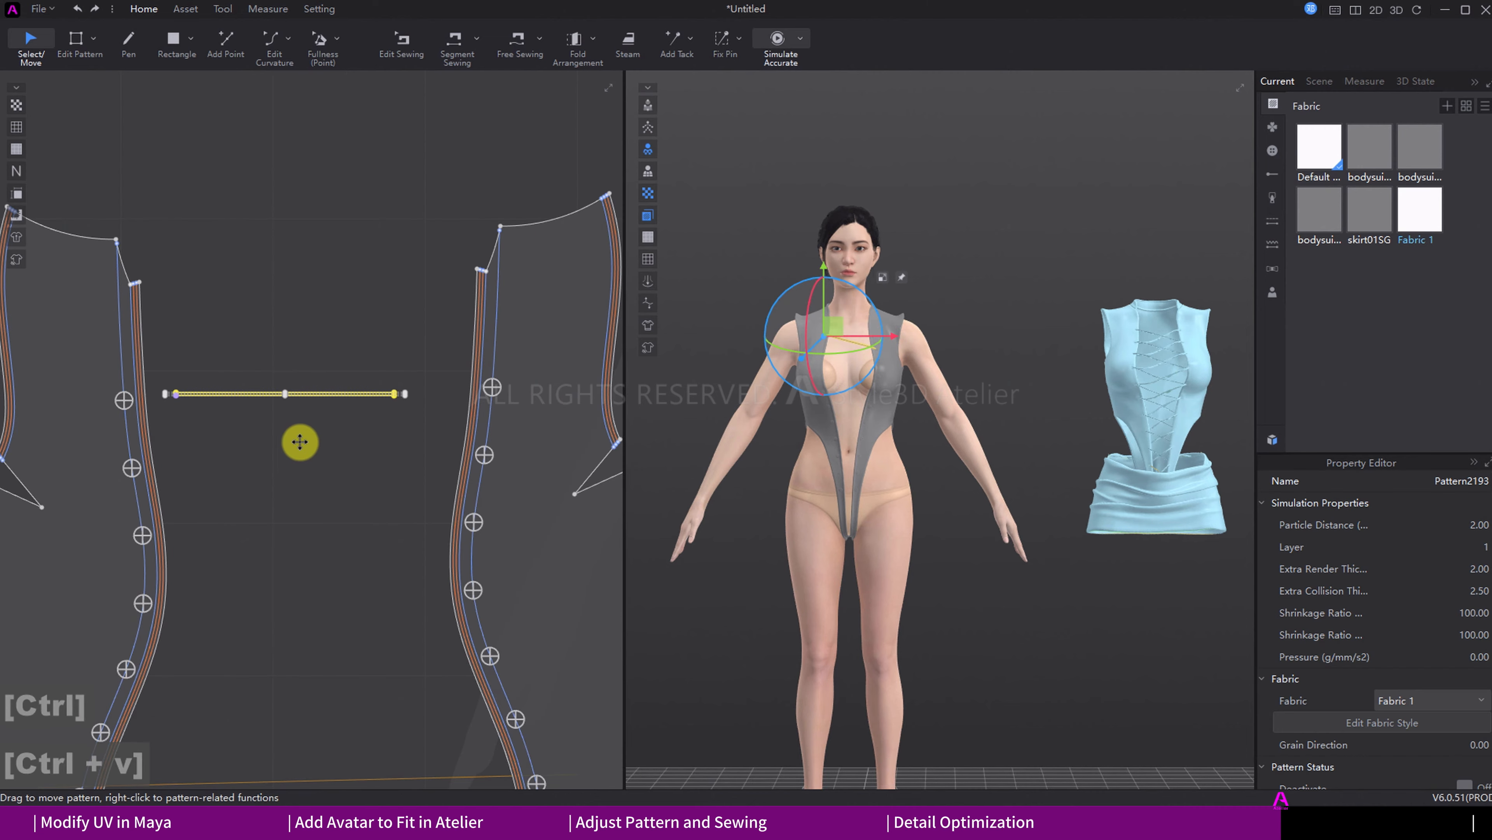
pyautogui.click(315, 491)
pyautogui.scroll(1, 316, 493)
pyautogui.scroll(-2, 859, 373)
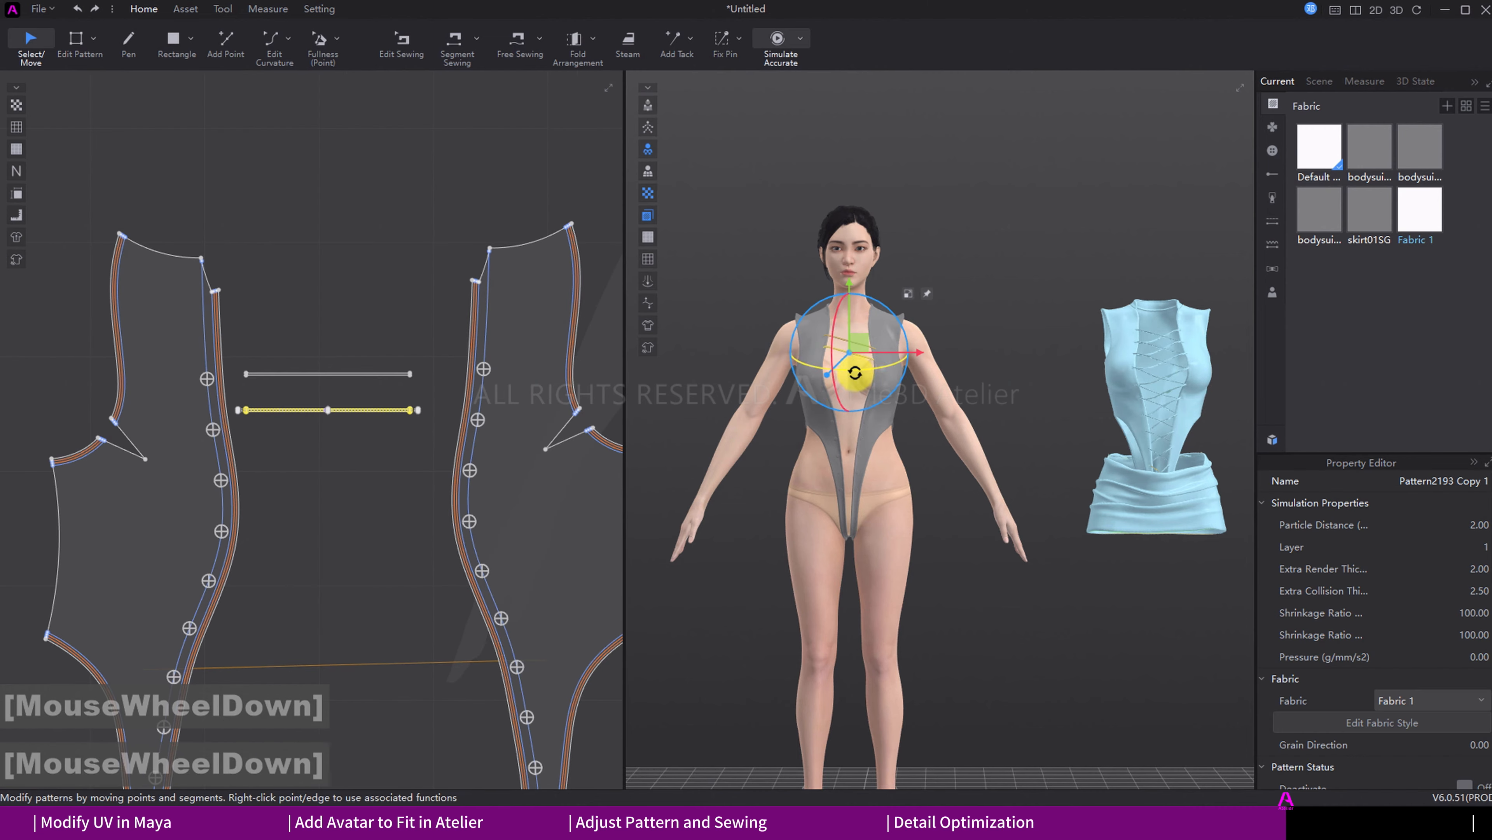
pyautogui.click(829, 413)
# Step: Free-sew the copied strap's ends to the second button of one front and the top button of the opposite front
pyautogui.press('m')
pyautogui.scroll(4, 242, 414)
pyautogui.click(253, 400)
pyautogui.click(153, 459)
pyautogui.click(154, 464)
pyautogui.moveTo(500, 376); pyautogui.dragTo(176, 364, button='middle')
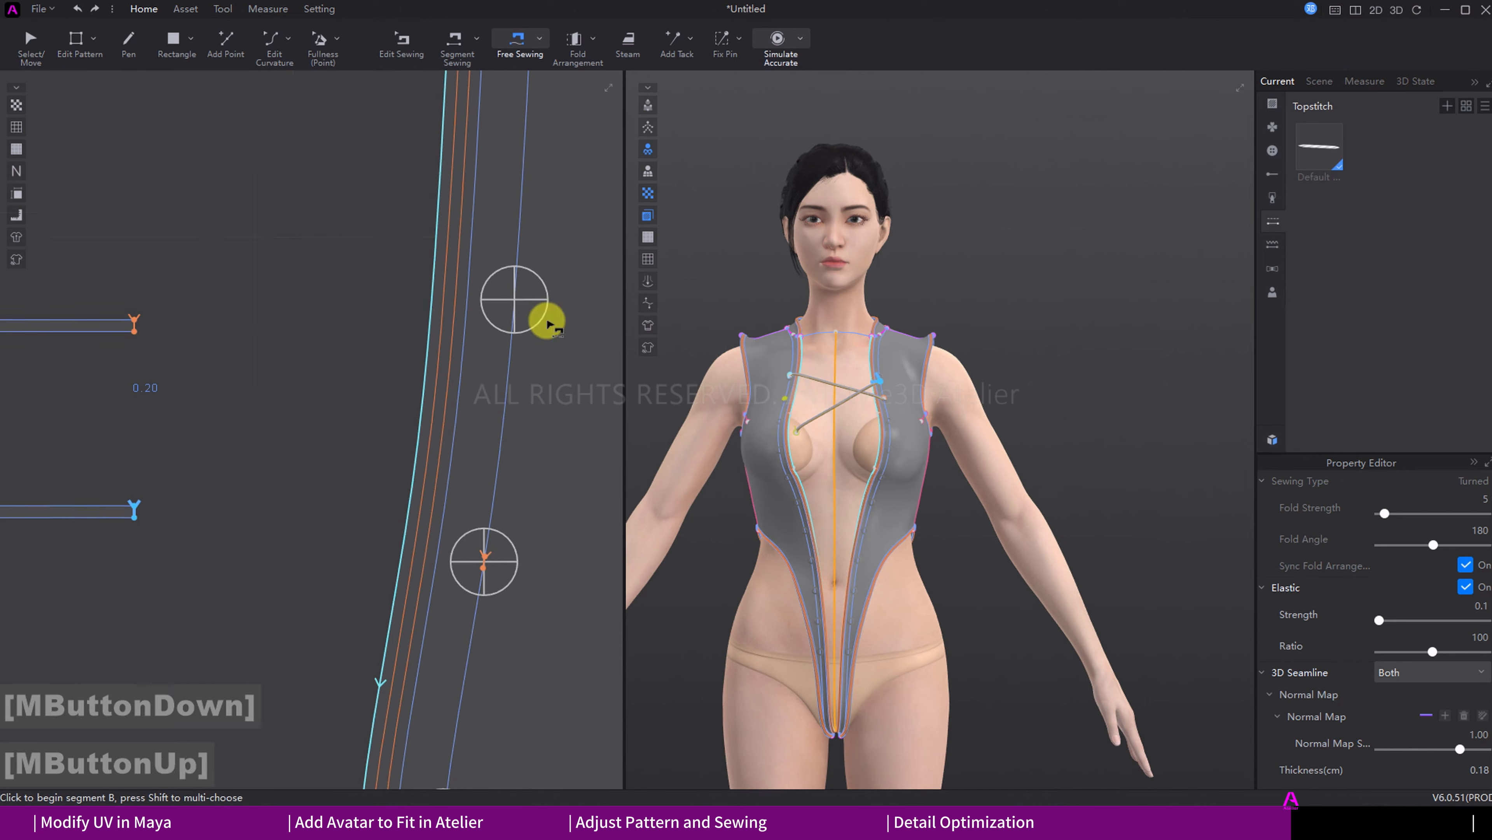
pyautogui.scroll(2, 546, 323)
# Step: Set the original strap's layer to 2 and simulate the crossed straps
pyautogui.press('q')
pyautogui.click(853, 398)
pyautogui.scroll(-2, 900, 412)
pyautogui.click(790, 405)
pyautogui.click(1479, 547)
pyautogui.write('2')
pyautogui.press('space')
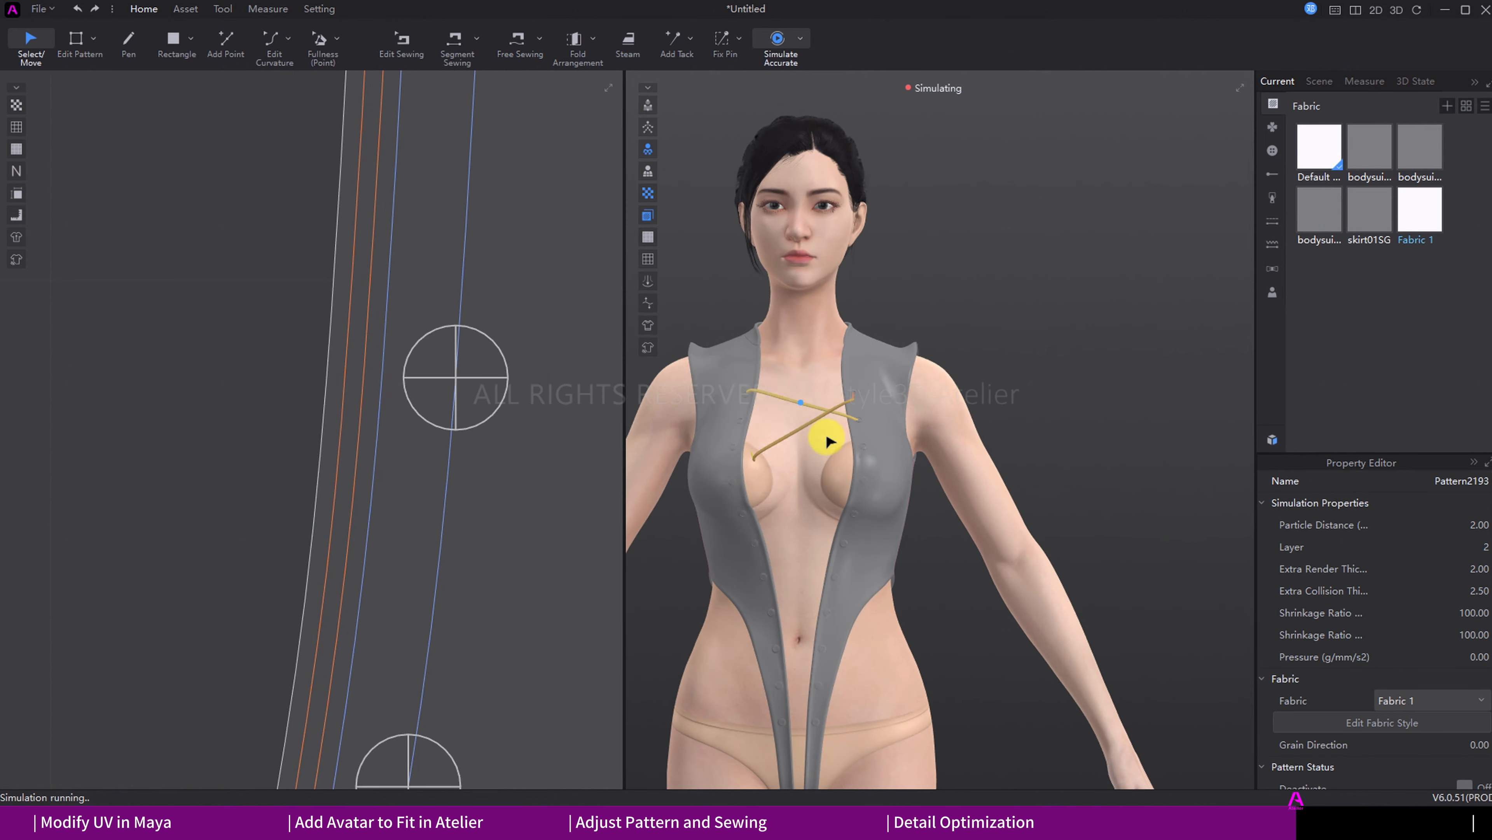
pyautogui.scroll(-4, 841, 412)
pyautogui.press('space')
# Step: Copy the crossed strap pair below the originals in 2D and lower the copies in 3D
pyautogui.click(856, 380)
pyautogui.click(847, 387)
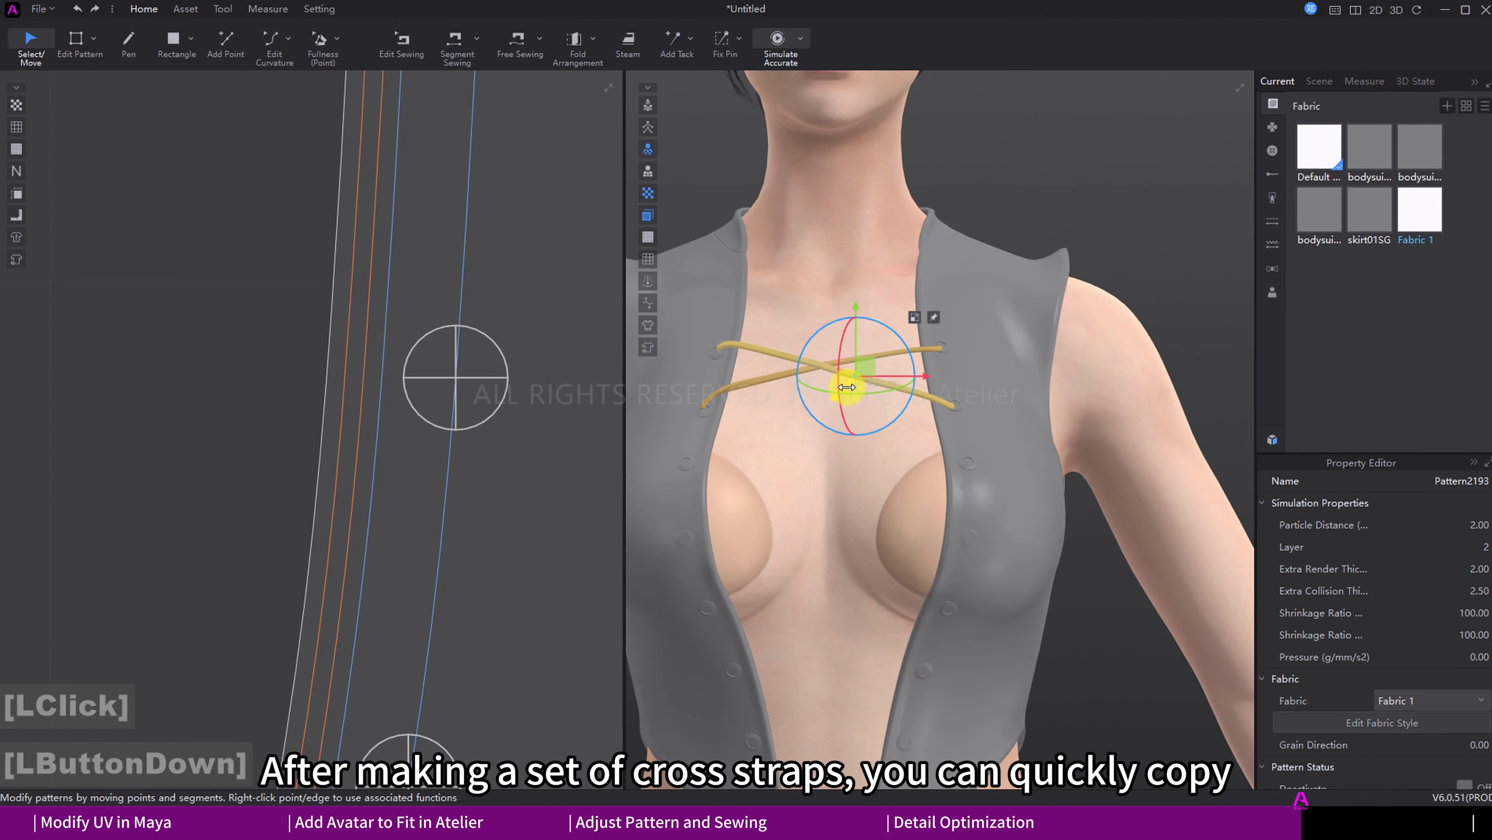
pyautogui.click(416, 332)
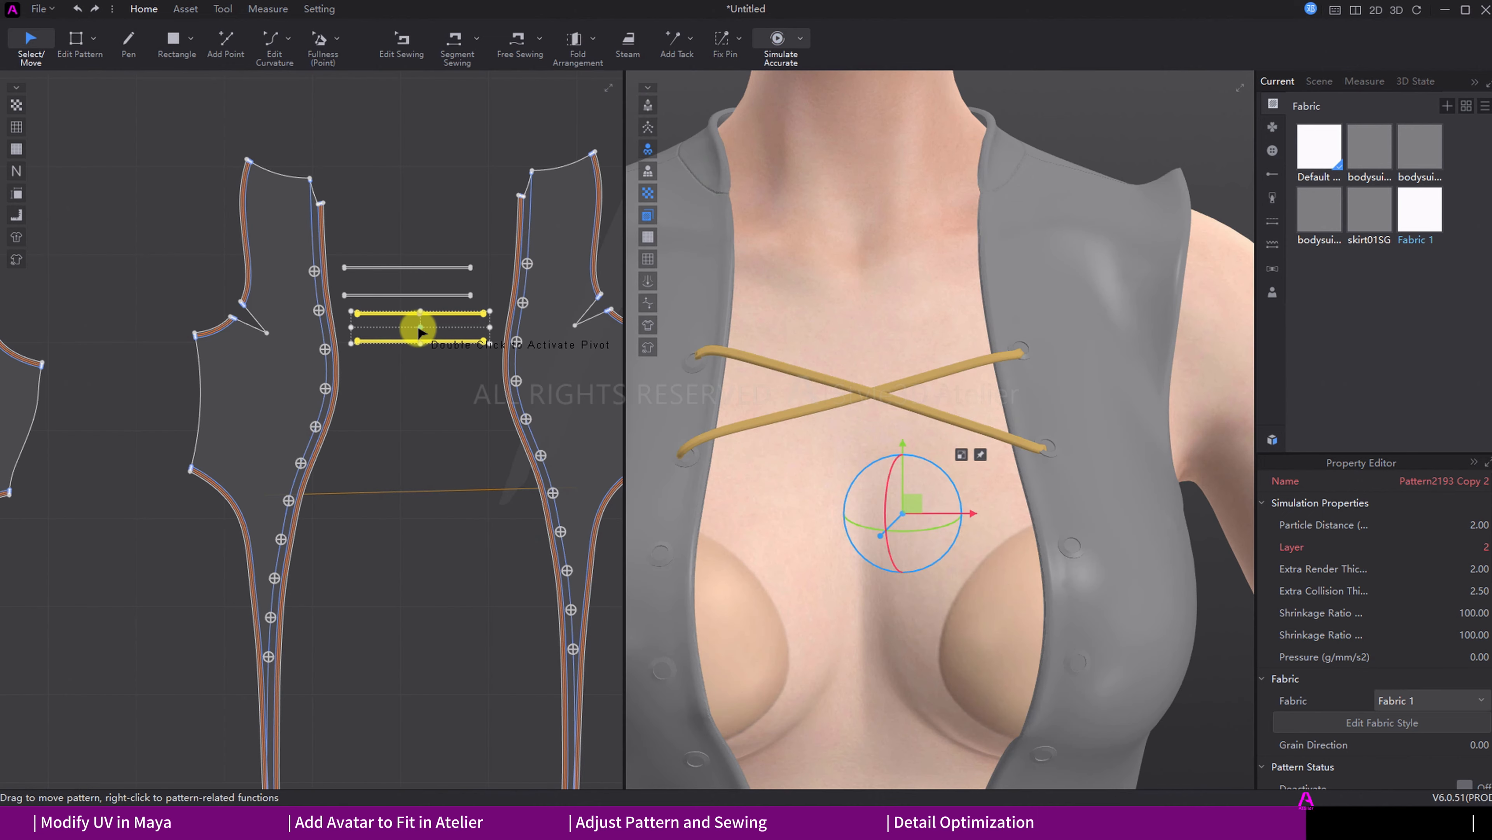
pyautogui.moveTo(898, 524); pyautogui.dragTo(886, 574)
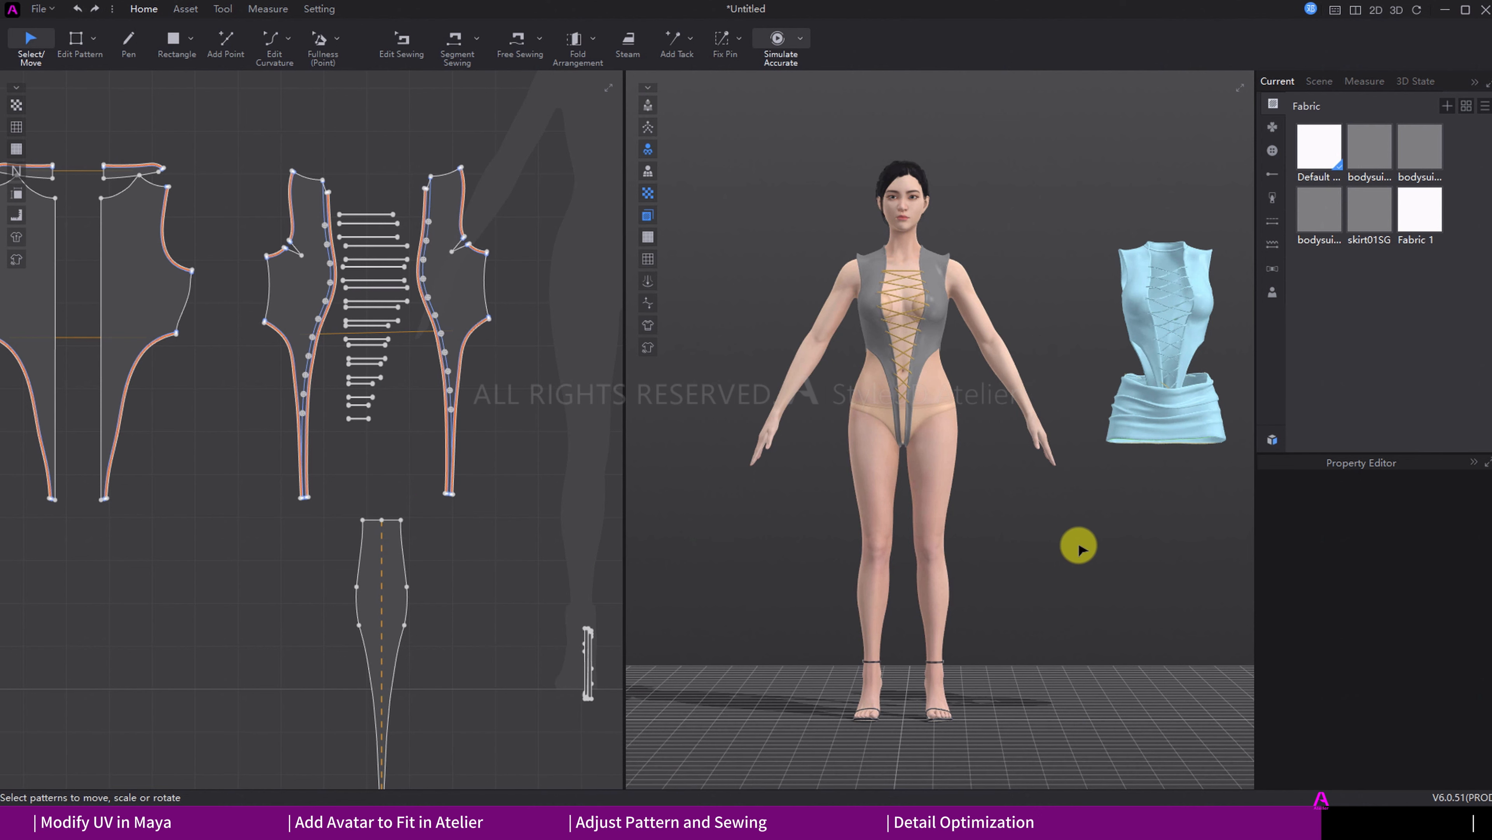
# Step: Select the set of skirt patterns nearest the avatar silhouette and turn off their Deactivate status
pyautogui.scroll(-5, 325, 452)
pyautogui.moveTo(210, 310); pyautogui.dragTo(390, 602)
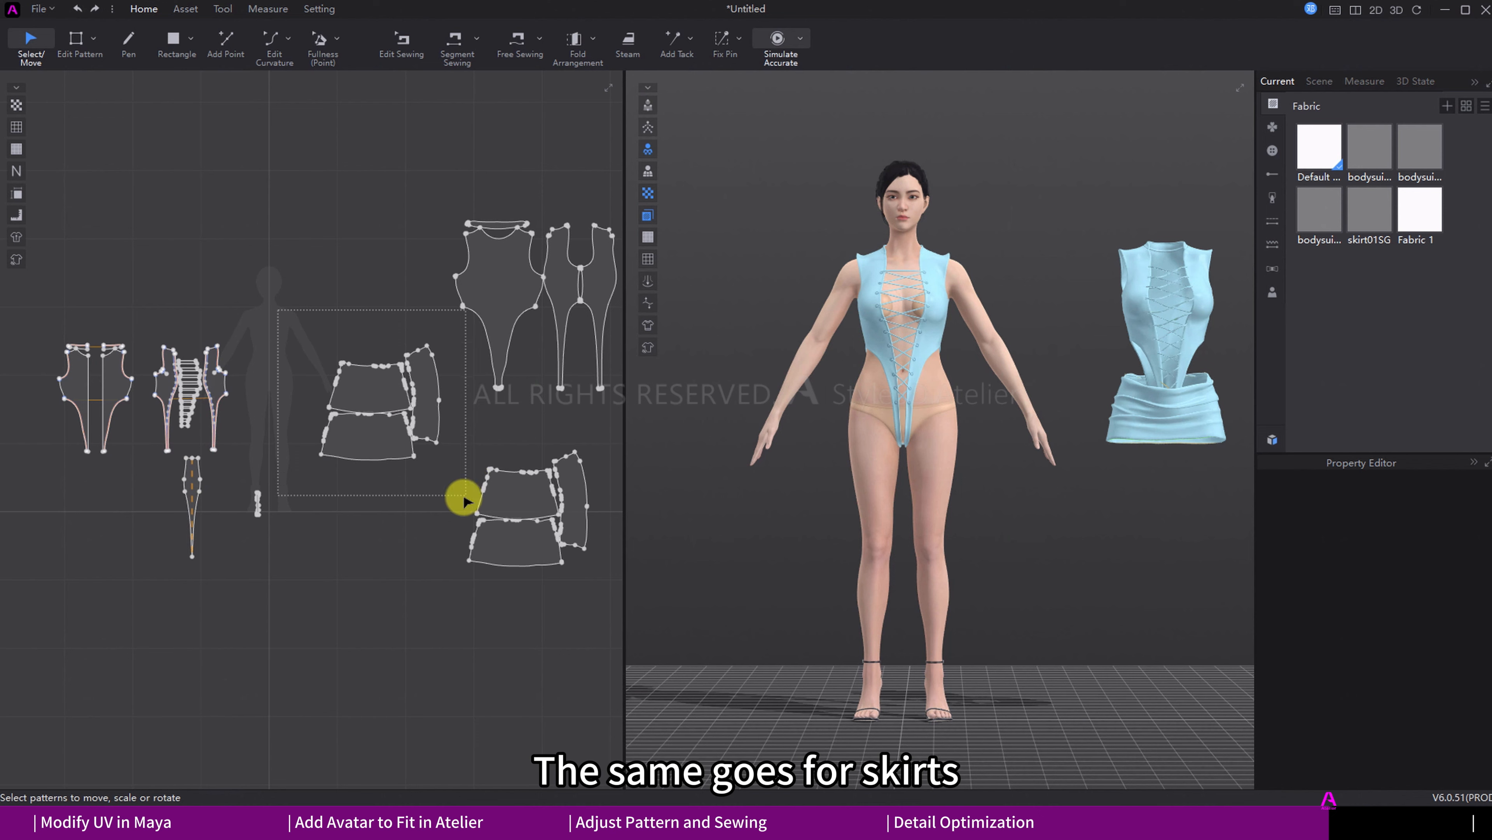
pyautogui.click(453, 471)
pyautogui.click(1464, 654)
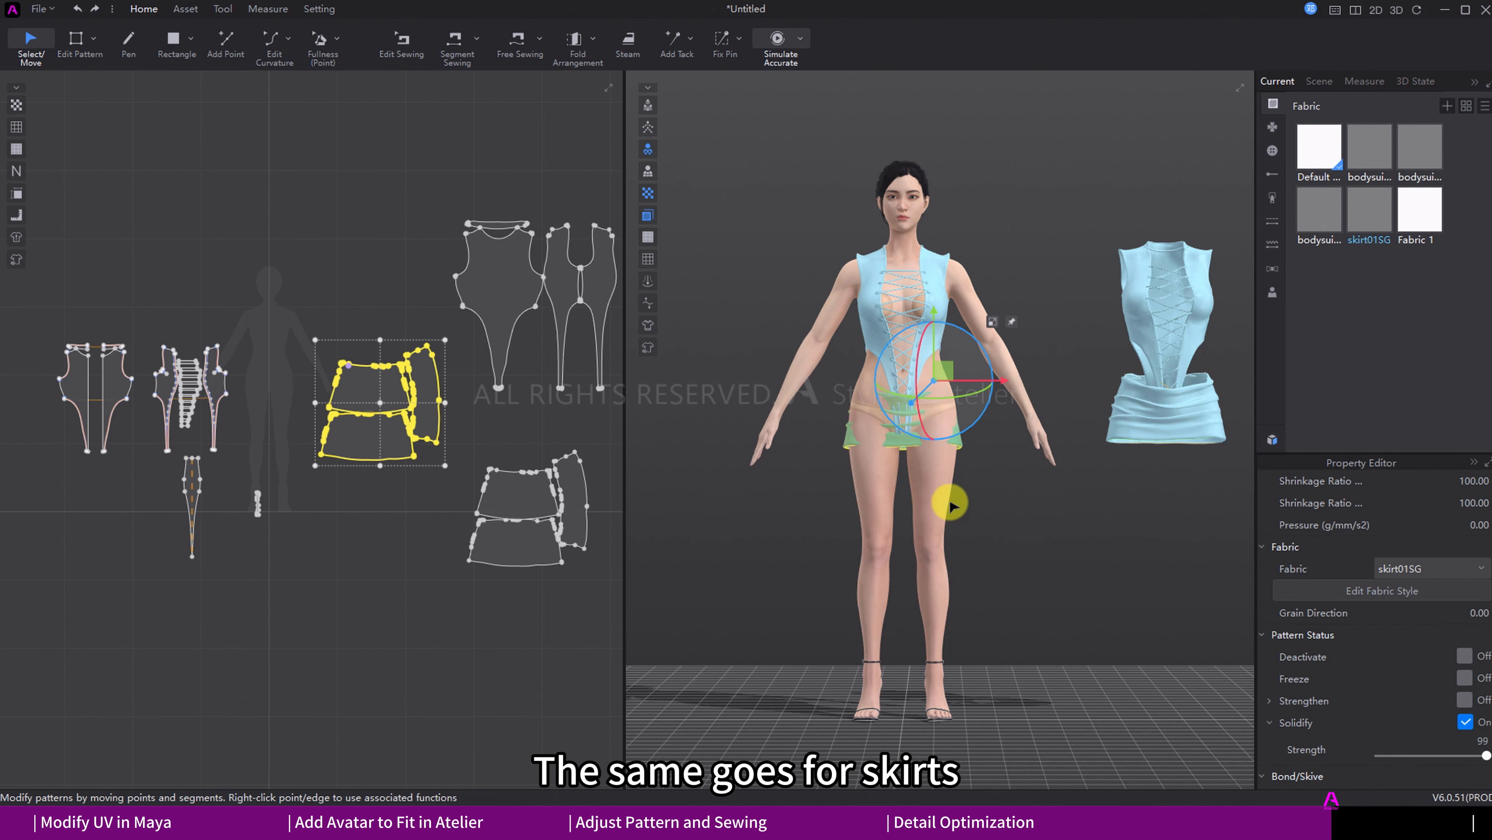
# Step: Examine the simulated top and skirt from the back and front, and toggle the fabric texture display in the 3D view
pyautogui.scroll(3, 949, 500)
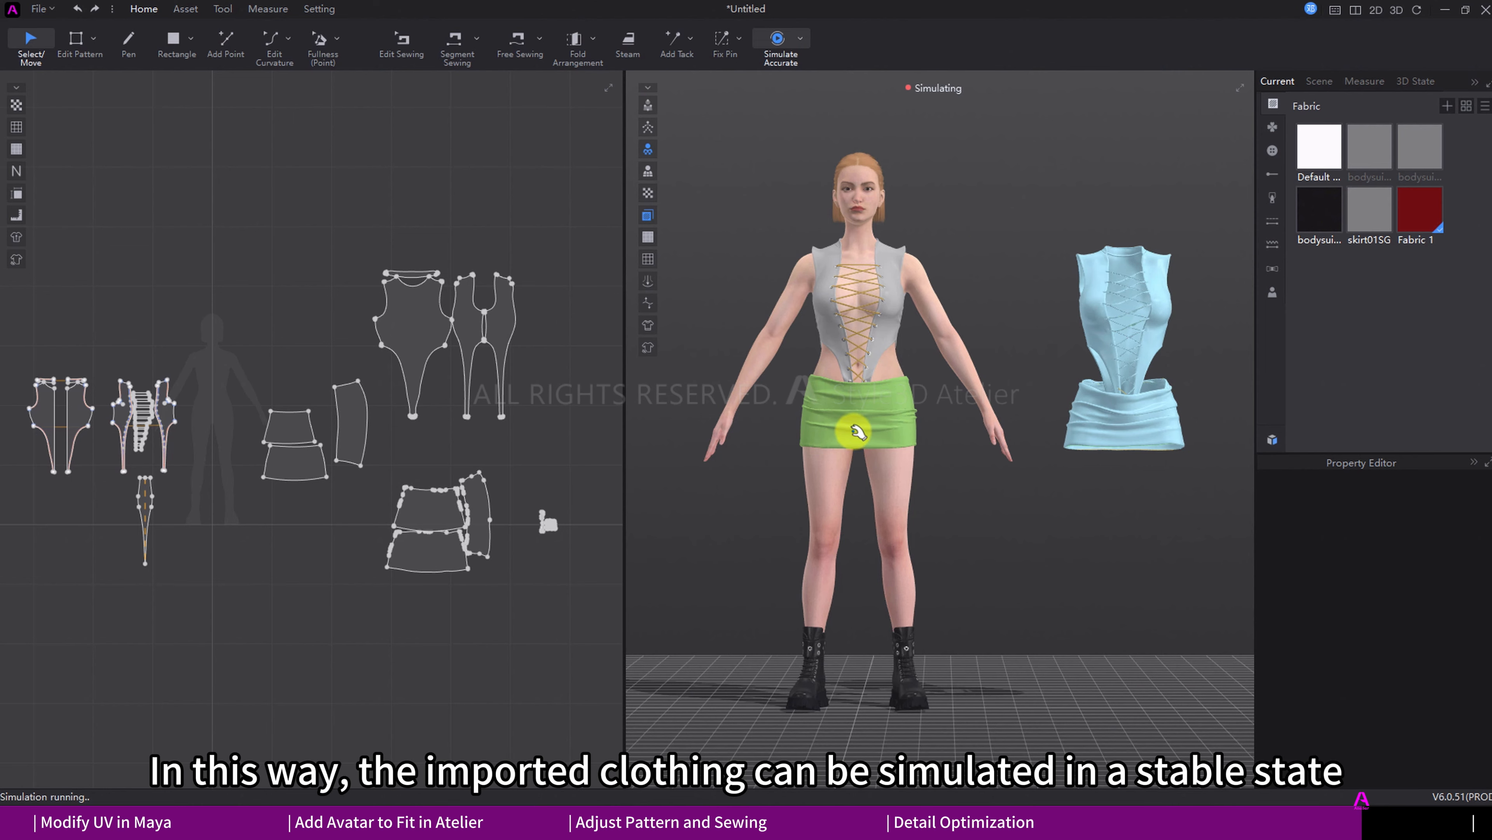
pyautogui.moveTo(857, 433); pyautogui.dragTo(634, 424, button='right')
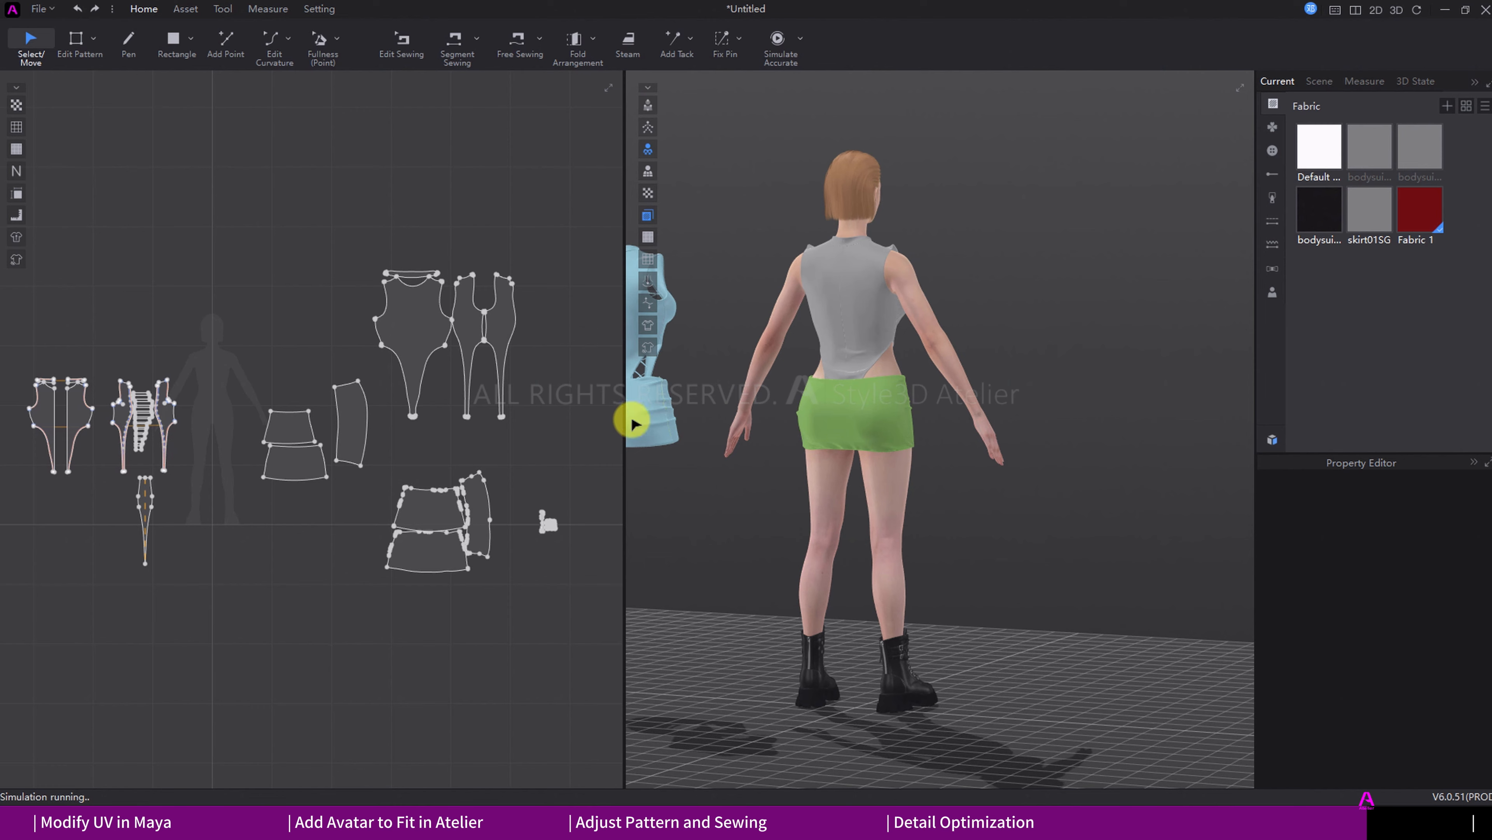
pyautogui.moveTo(1042, 360); pyautogui.dragTo(829, 354, button='right')
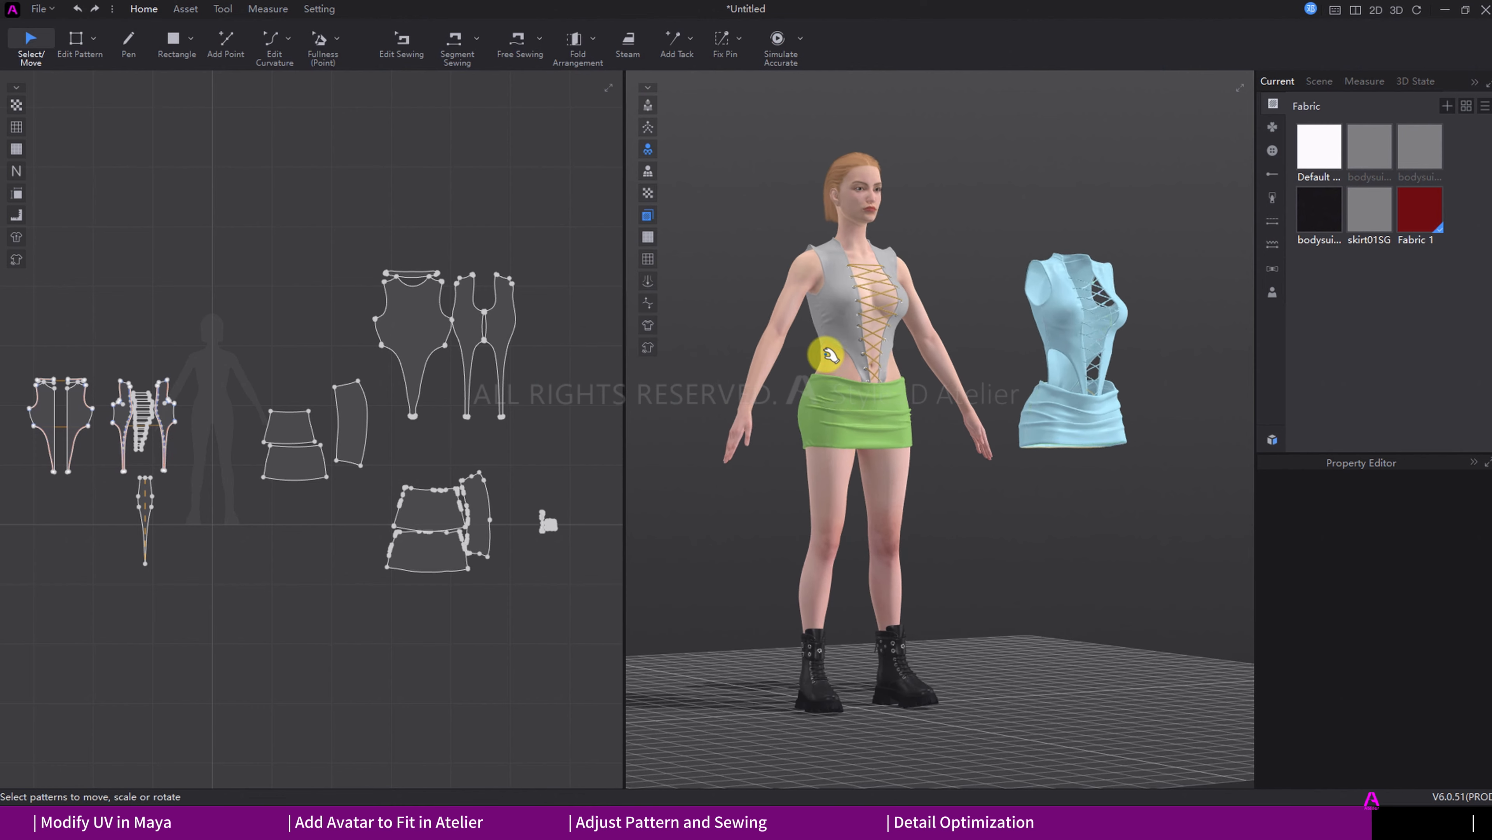
pyautogui.click(648, 194)
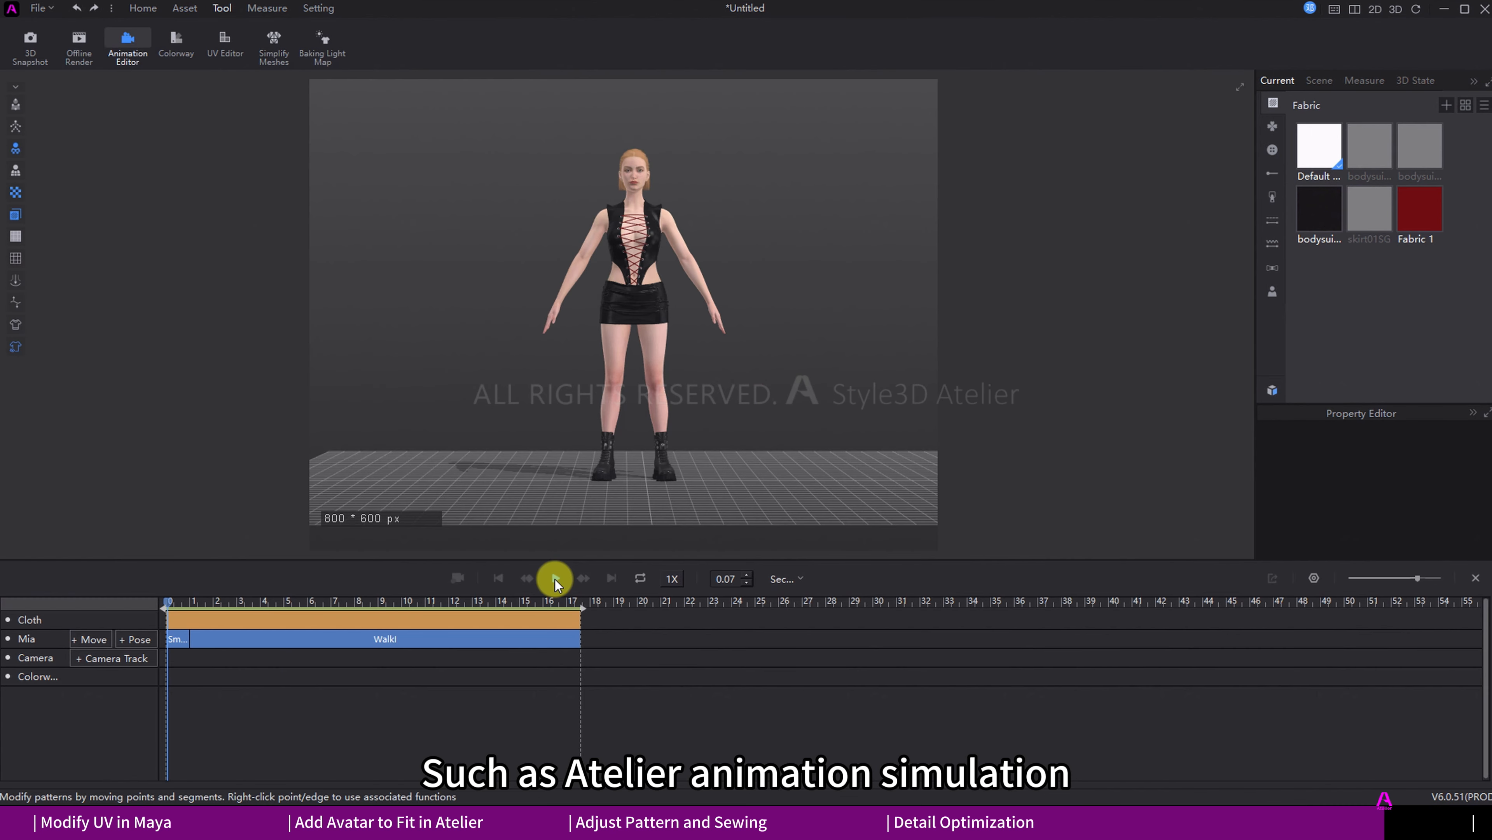
# Step: Play the avatar's walk animation with the recorded cloth simulation in the Animation Editor
pyautogui.click(556, 579)
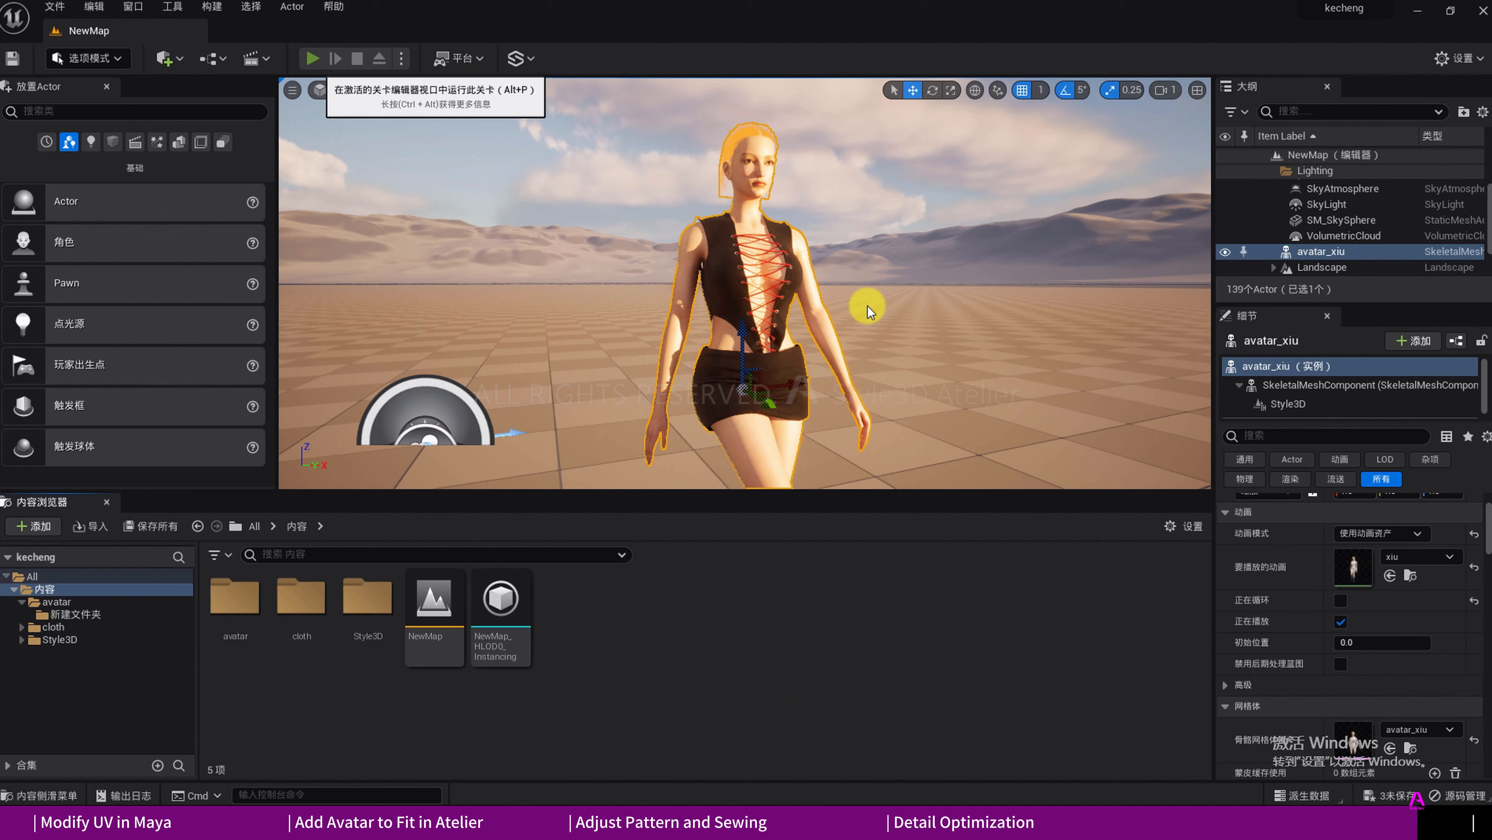
# Step: In Unreal Engine, run the NewMap level to examine the garment on the walking avatar from the side, stop it and run it again
pyautogui.hotkey('alt', 'p')
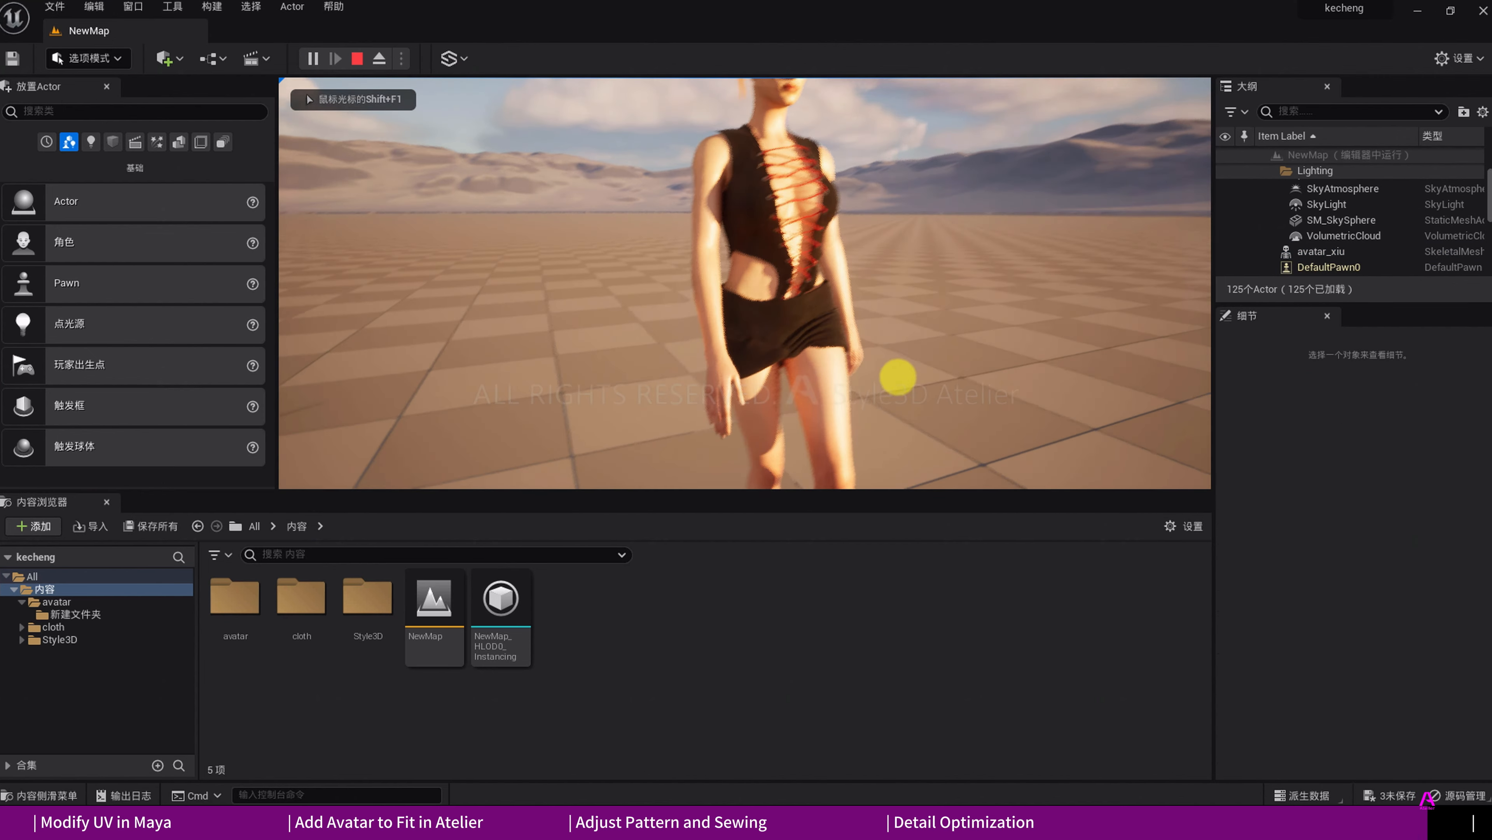
pyautogui.press('a')
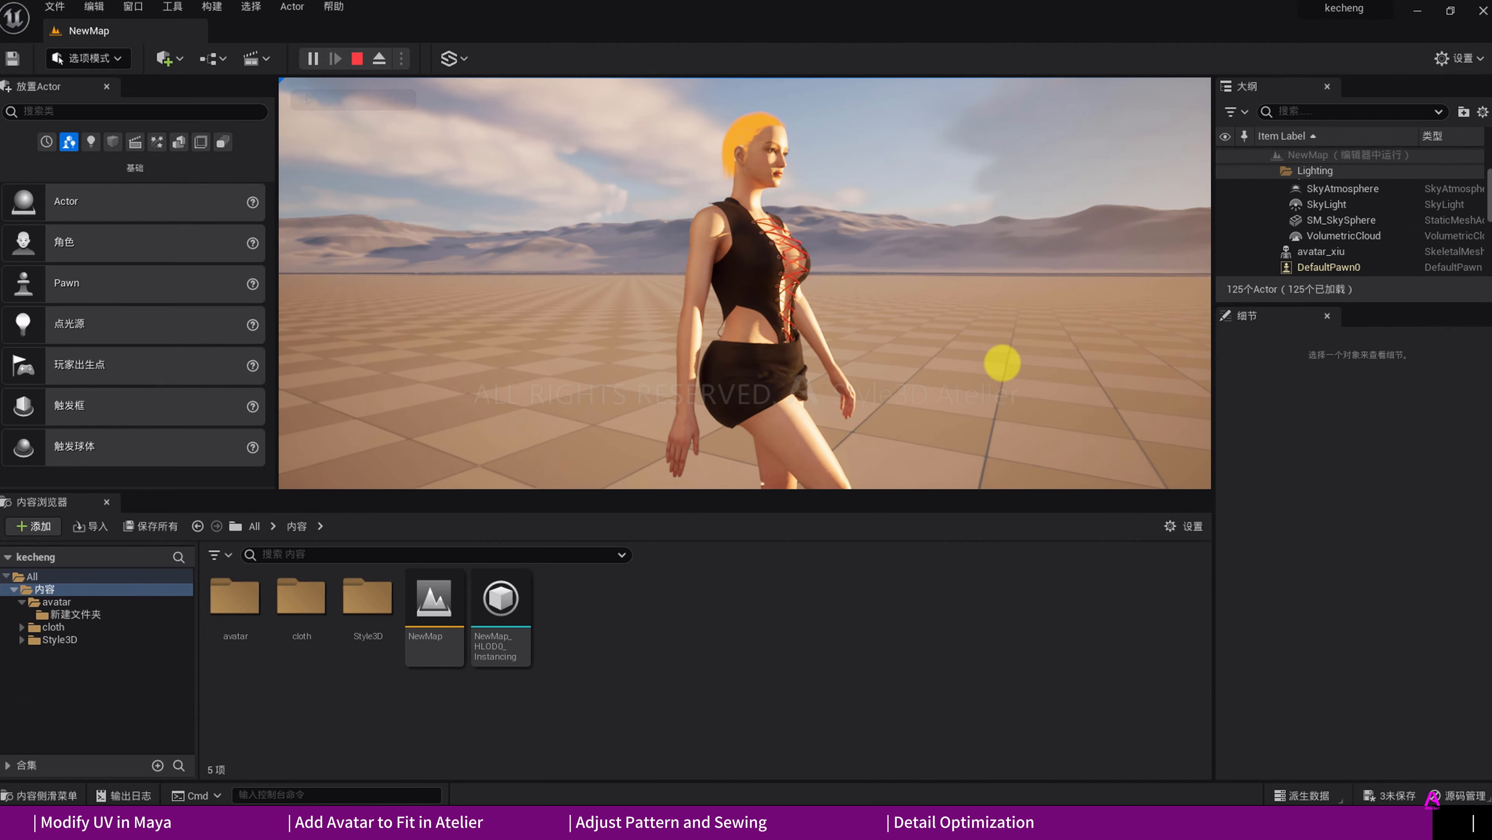
pyautogui.press('Escape')
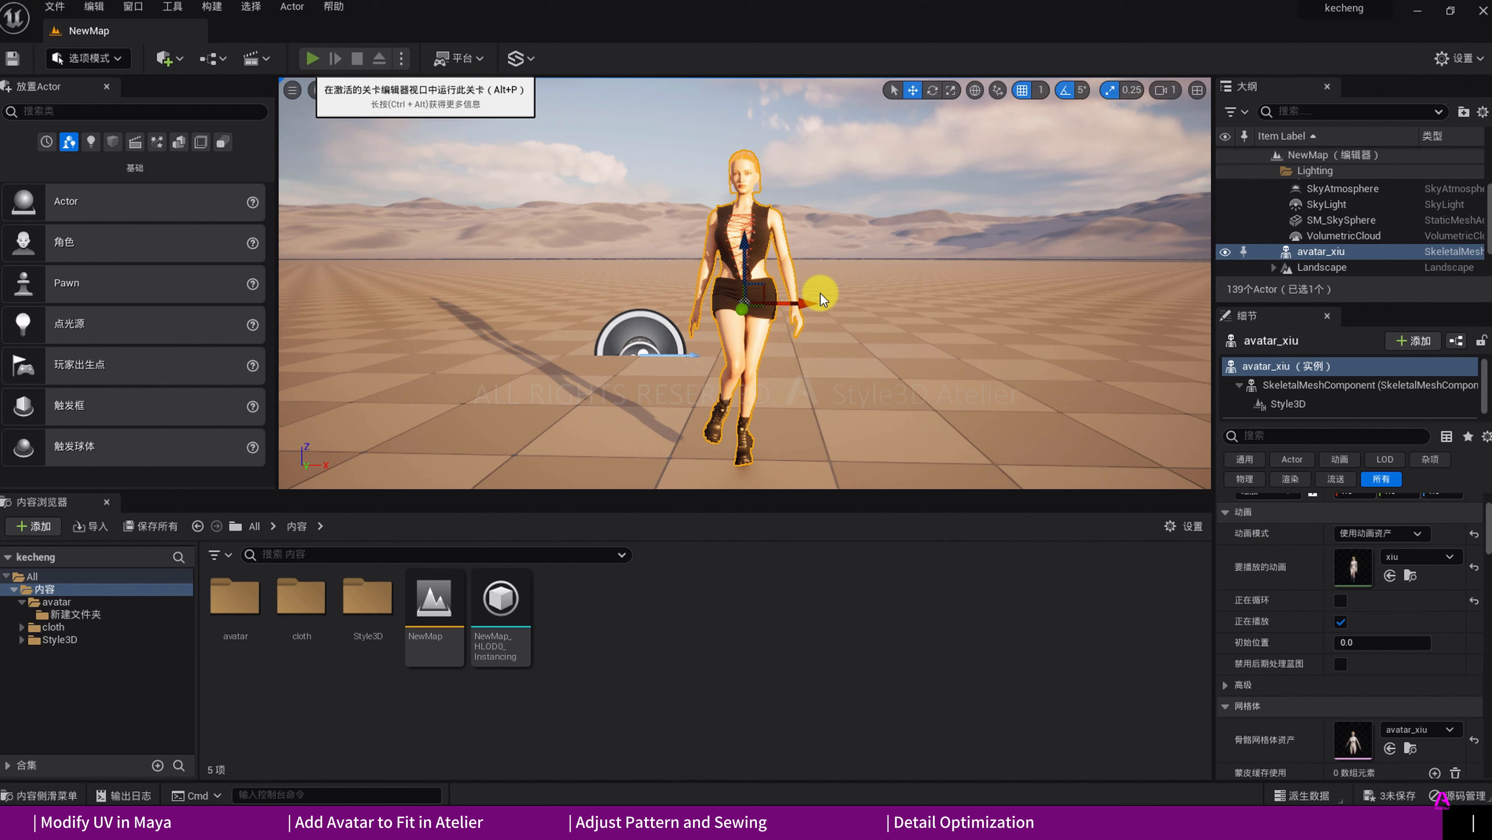
pyautogui.hotkey('alt', 'p')
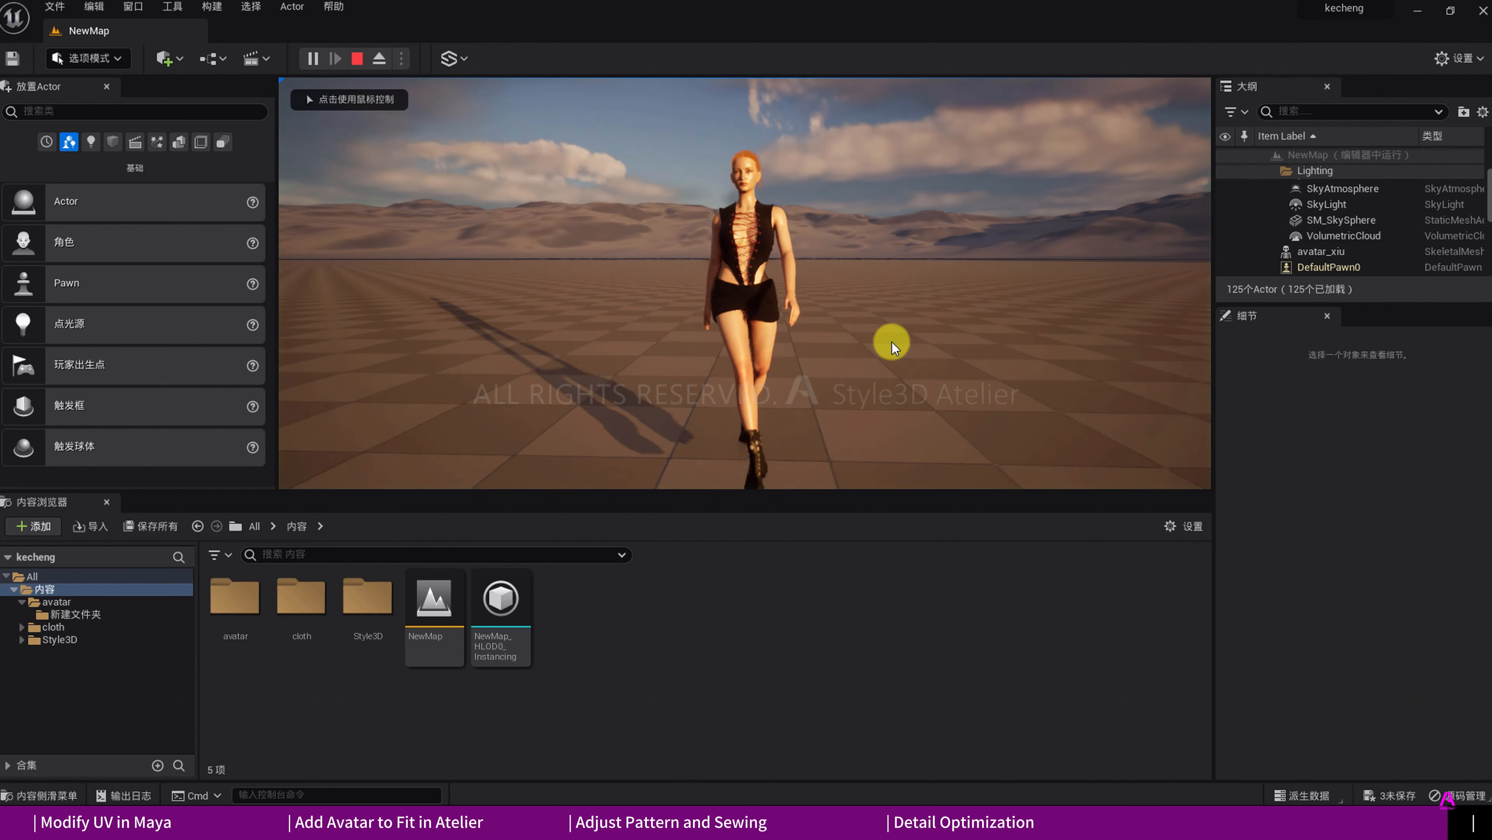